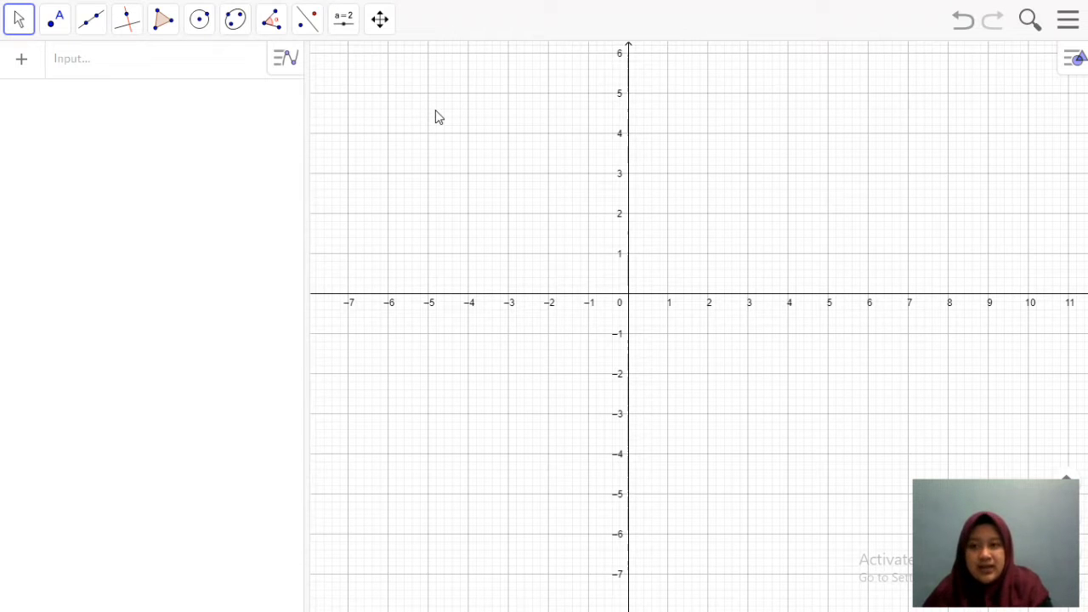
Graph the inequality 2x + 5y ≤ 10.
{"action": "left_click", "coordinate": [240, 74]}
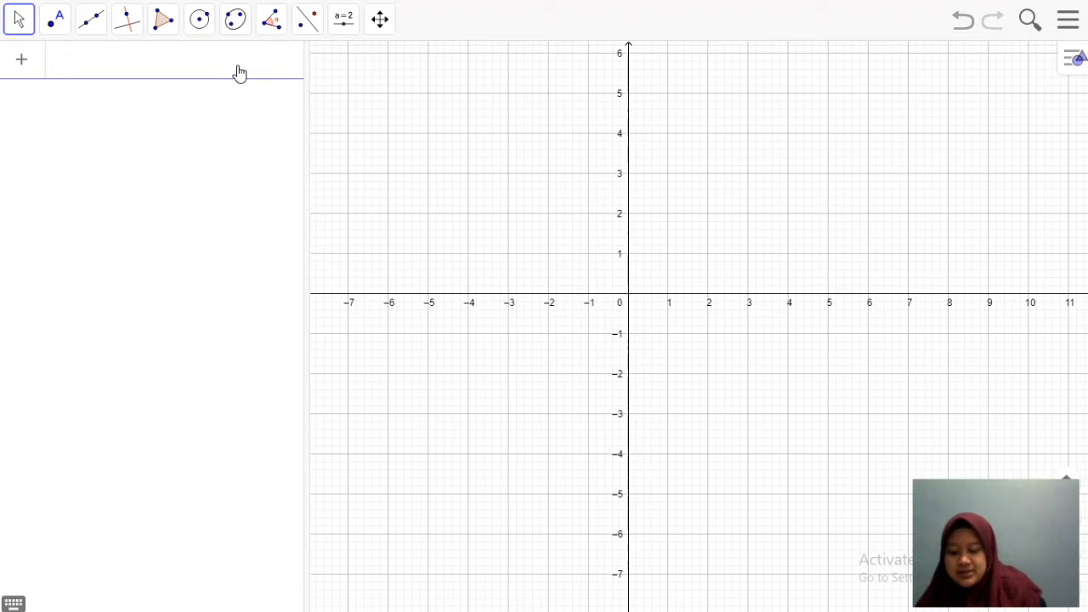
{"action": "type", "text": "2x"}
{"action": "type", "text": "+ "}
{"action": "type", "text": "5y"}
{"action": "type", "text": "<=10"}
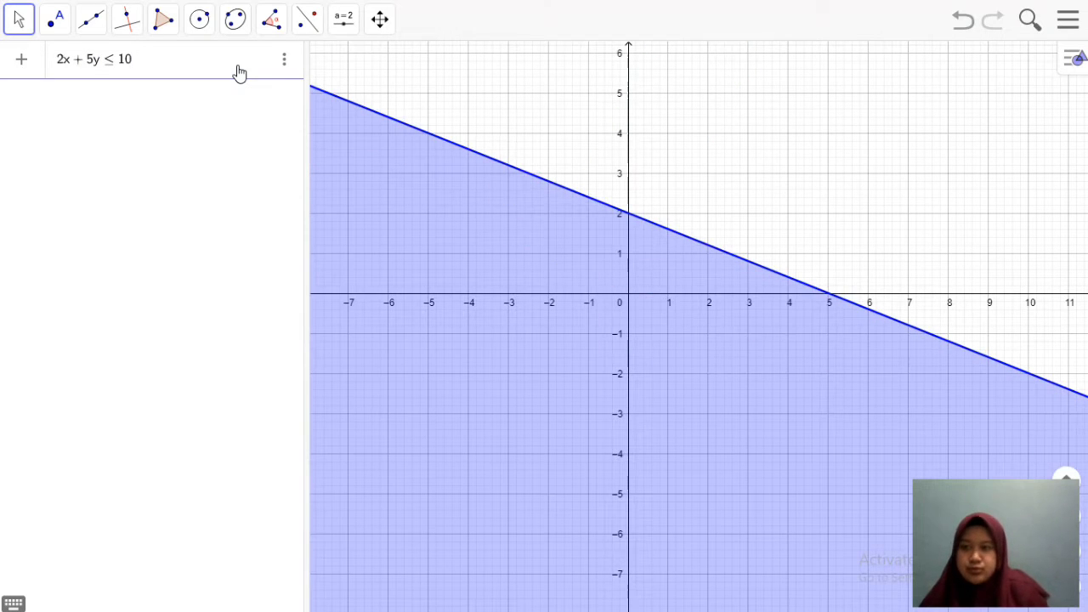
{"action": "key", "text": "Return"}
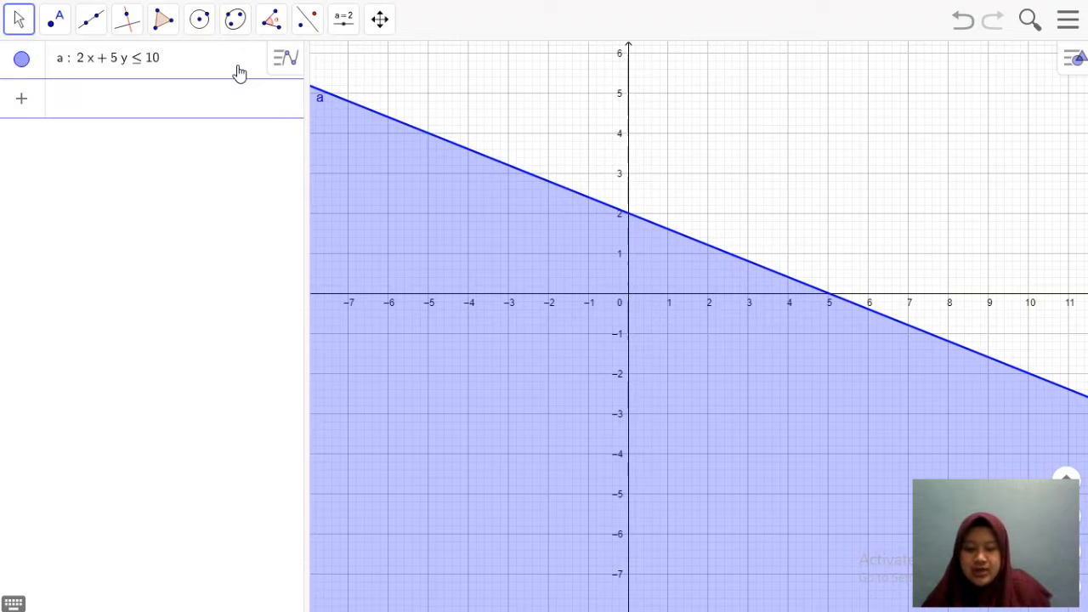
Graph a second inequality, 3x + 2y ≤ 6.
{"action": "type", "text": "3x"}
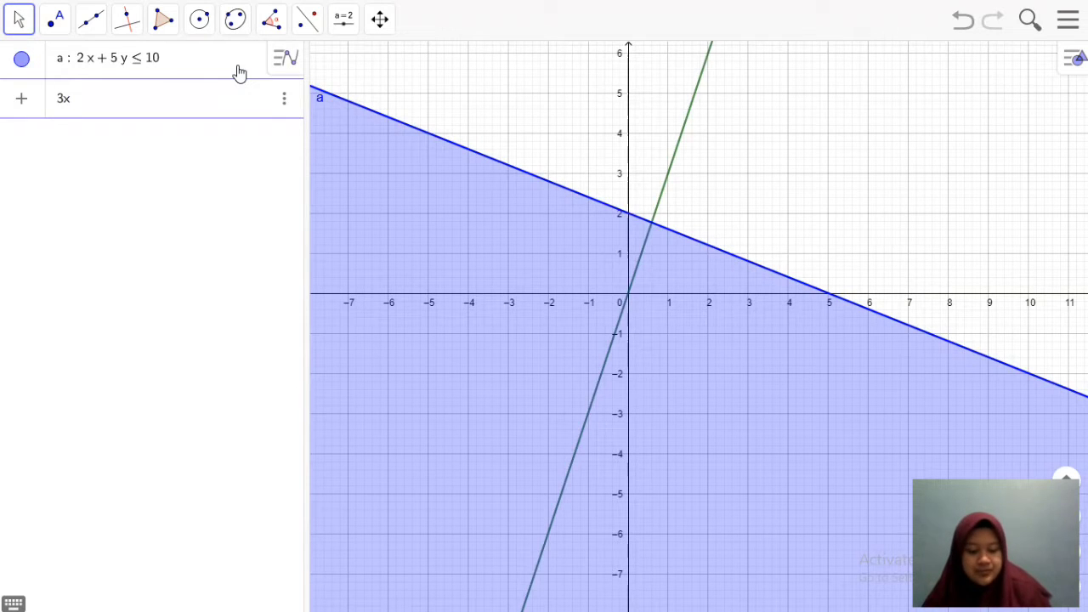
{"action": "type", "text": "+2"}
{"action": "type", "text": "y<="}
{"action": "type", "text": "6"}
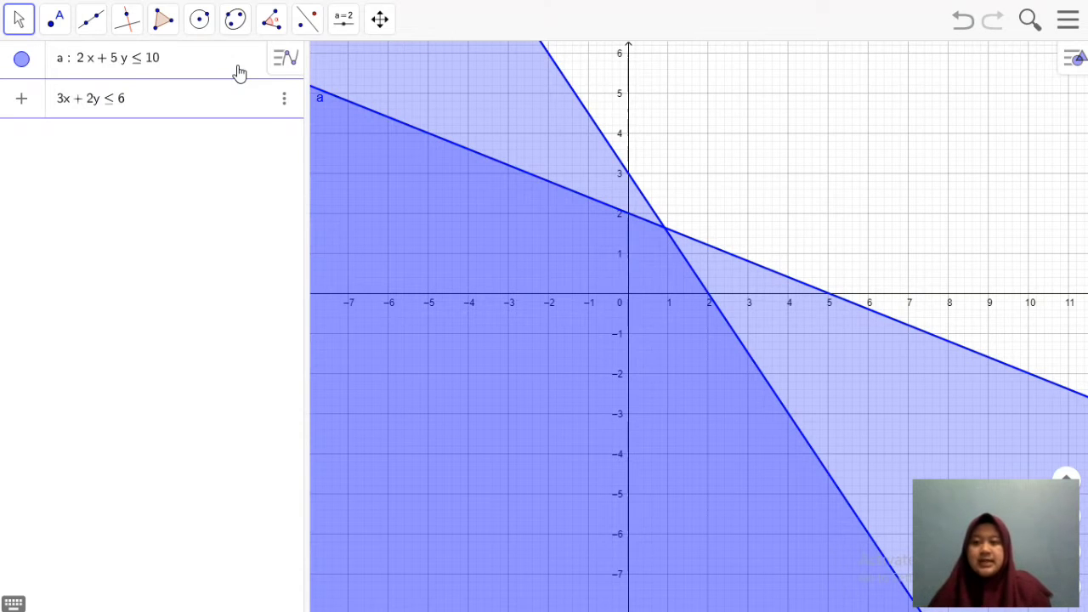
{"action": "key", "text": "Return"}
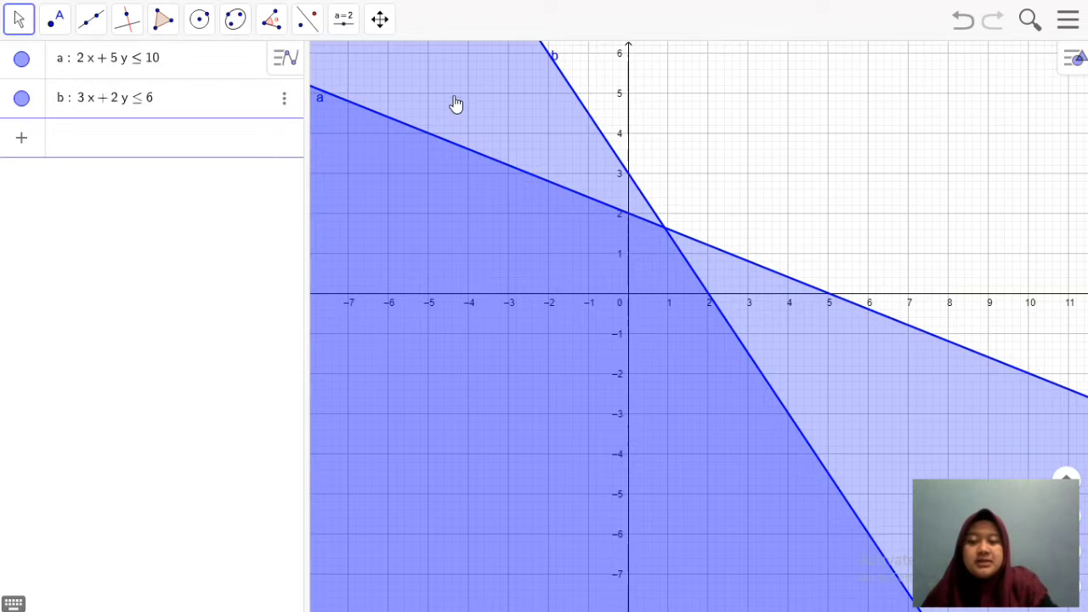
Colour the region of 2x + 5y ≤ 10 red and set its filling to Hatching.
{"action": "left_click", "coordinate": [253, 63]}
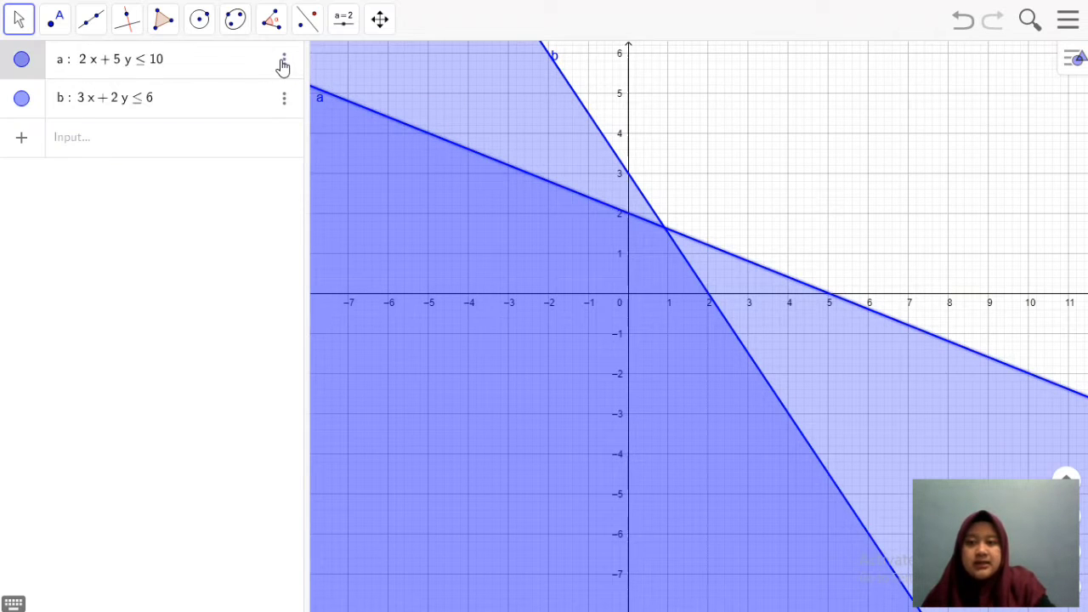
{"action": "left_click", "coordinate": [284, 65]}
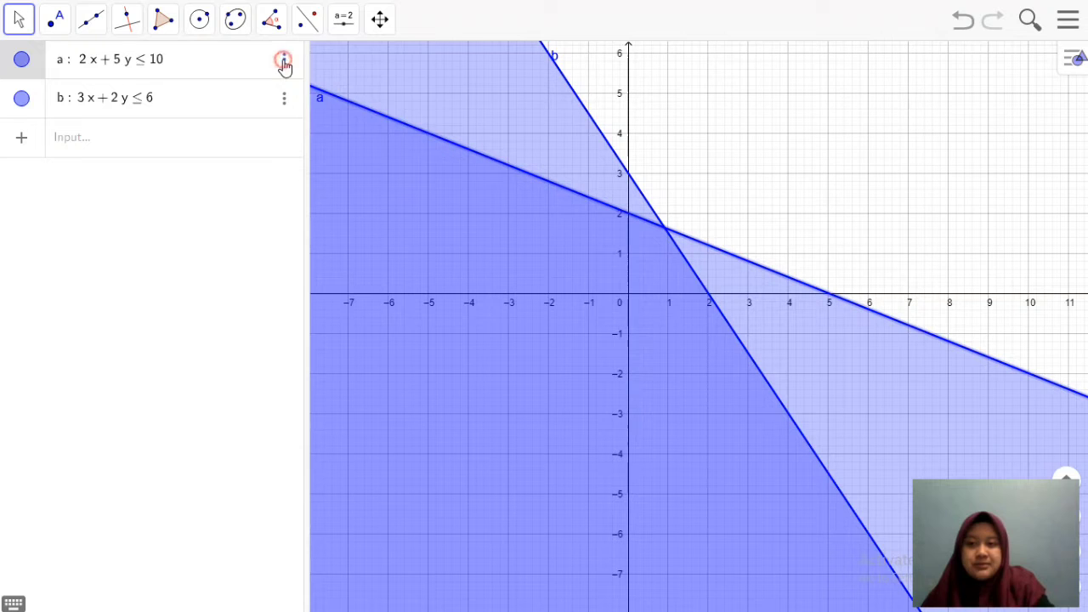
{"action": "left_click", "coordinate": [304, 113]}
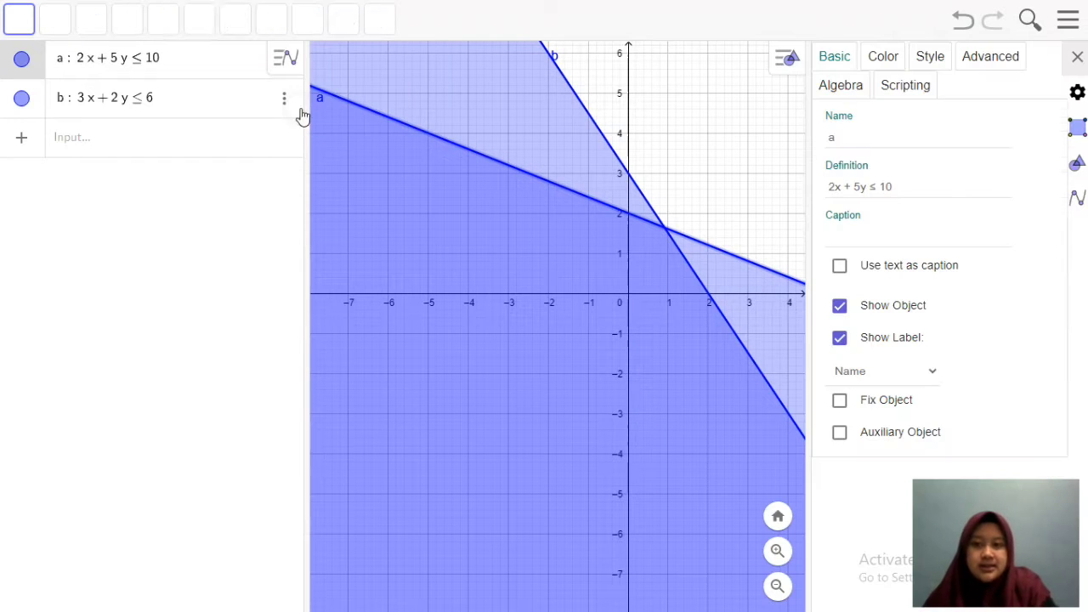
{"action": "left_click", "coordinate": [885, 60]}
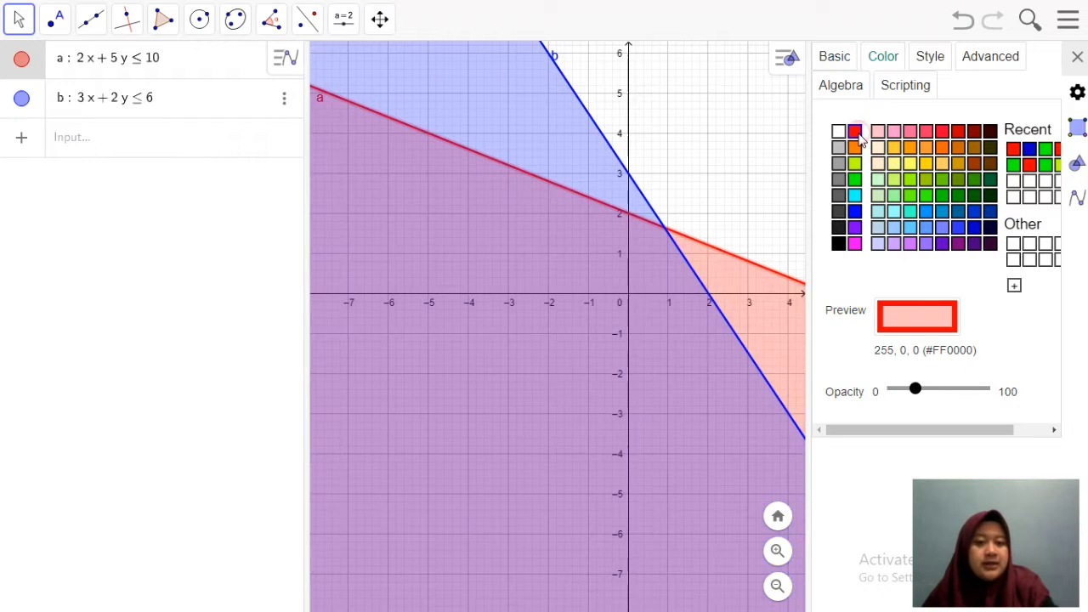
{"action": "left_click", "coordinate": [855, 132]}
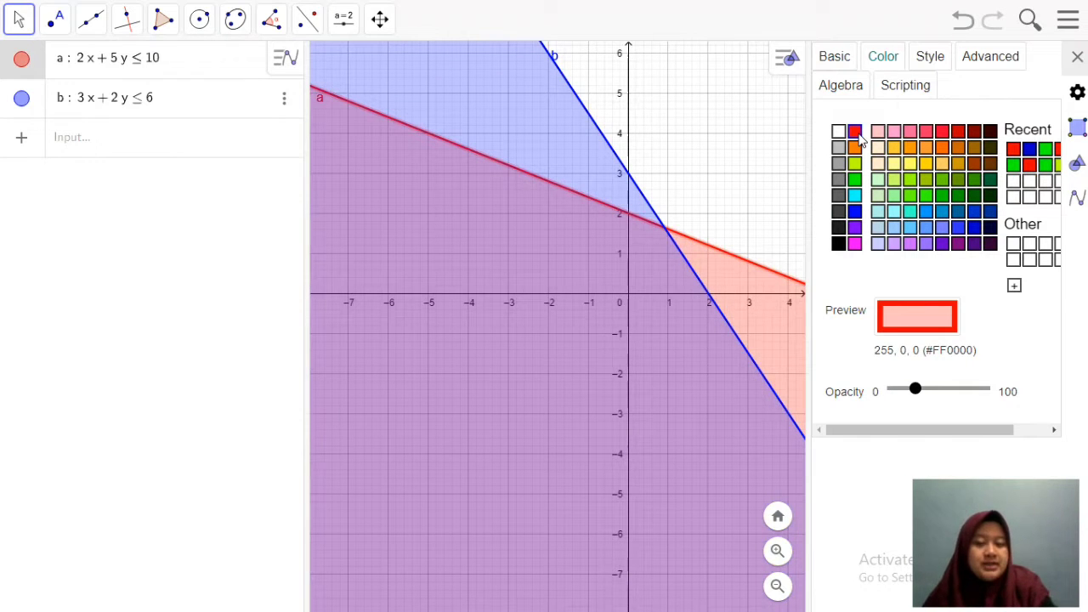
{"action": "left_click", "coordinate": [929, 59]}
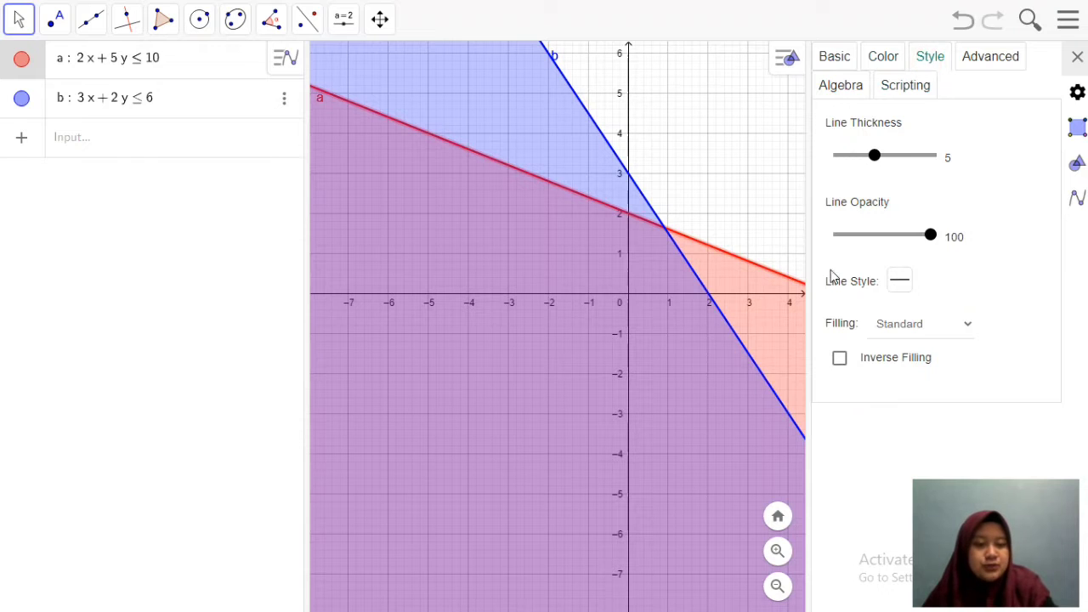
{"action": "left_click", "coordinate": [890, 330]}
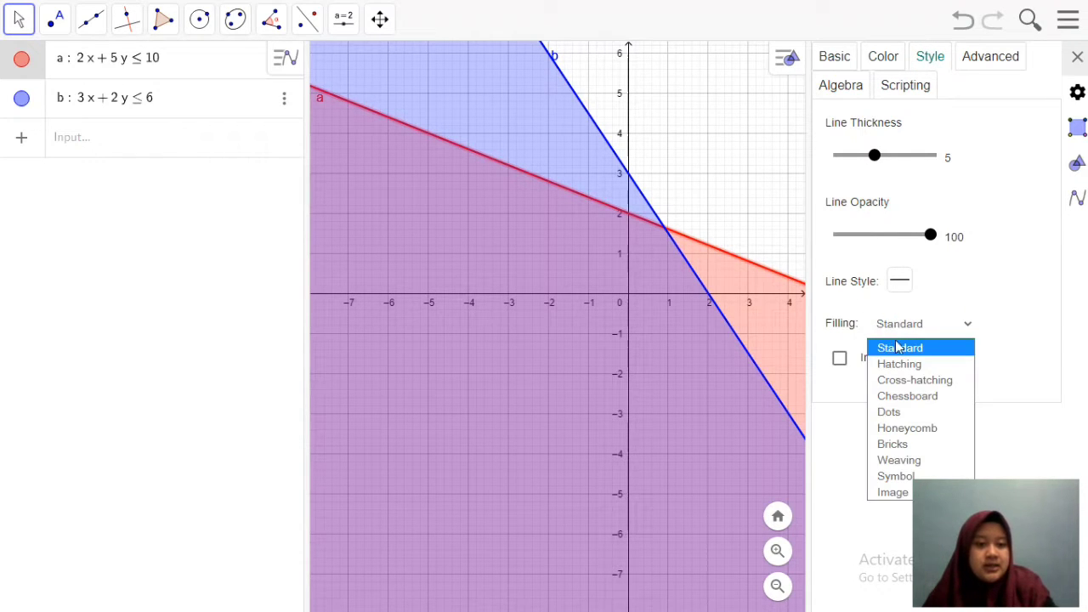
{"action": "left_click", "coordinate": [899, 366]}
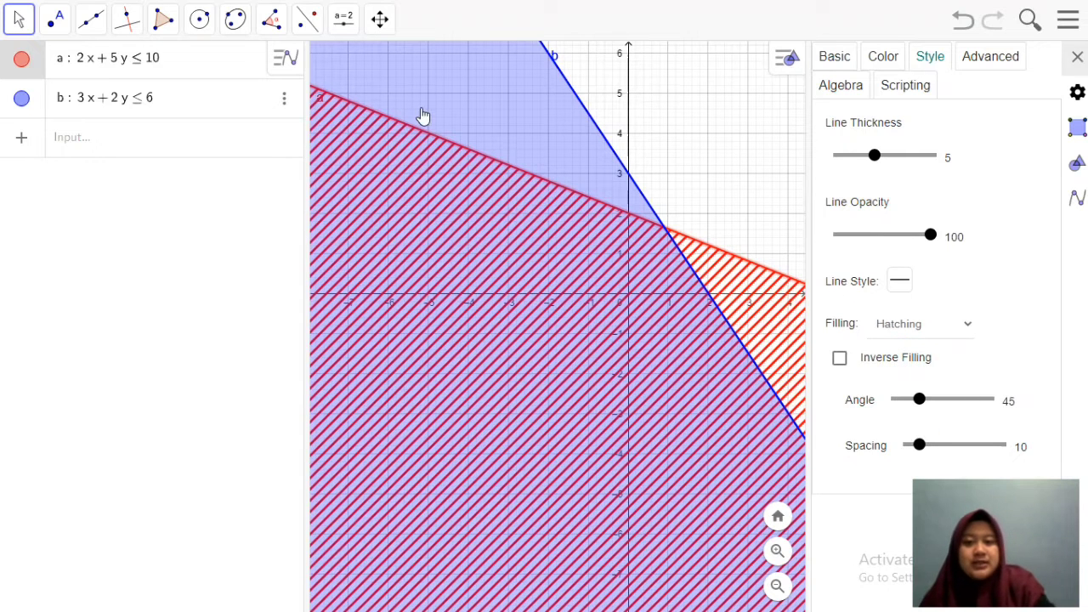
Colour the region of 3x + 2y ≤ 6 green, set its filling to Hatching, and close the object settings.
{"action": "left_click", "coordinate": [240, 114]}
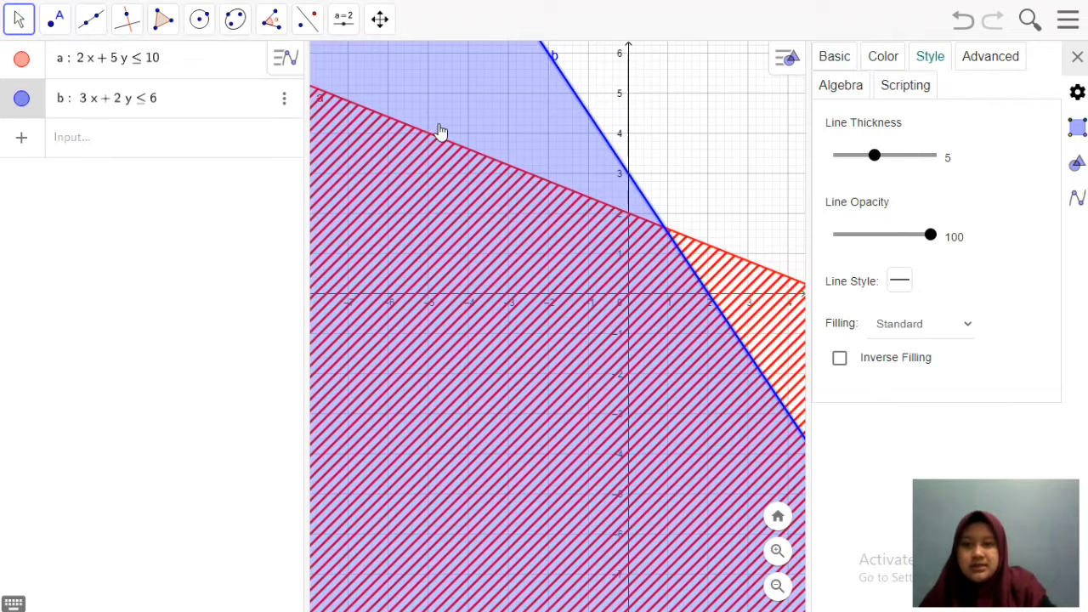
{"action": "left_click", "coordinate": [883, 56]}
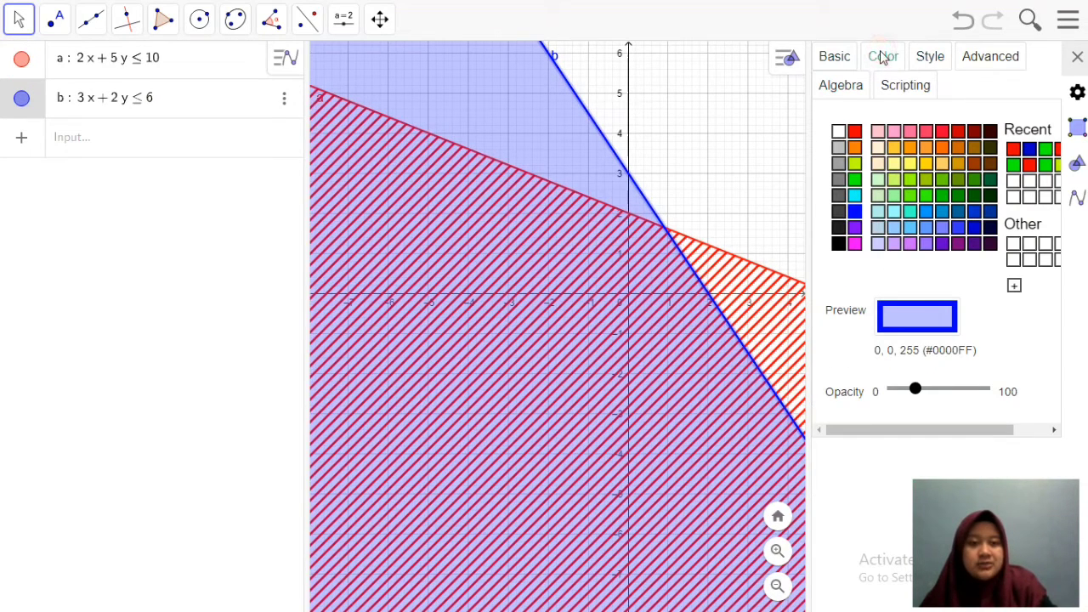
{"action": "left_click", "coordinate": [855, 182]}
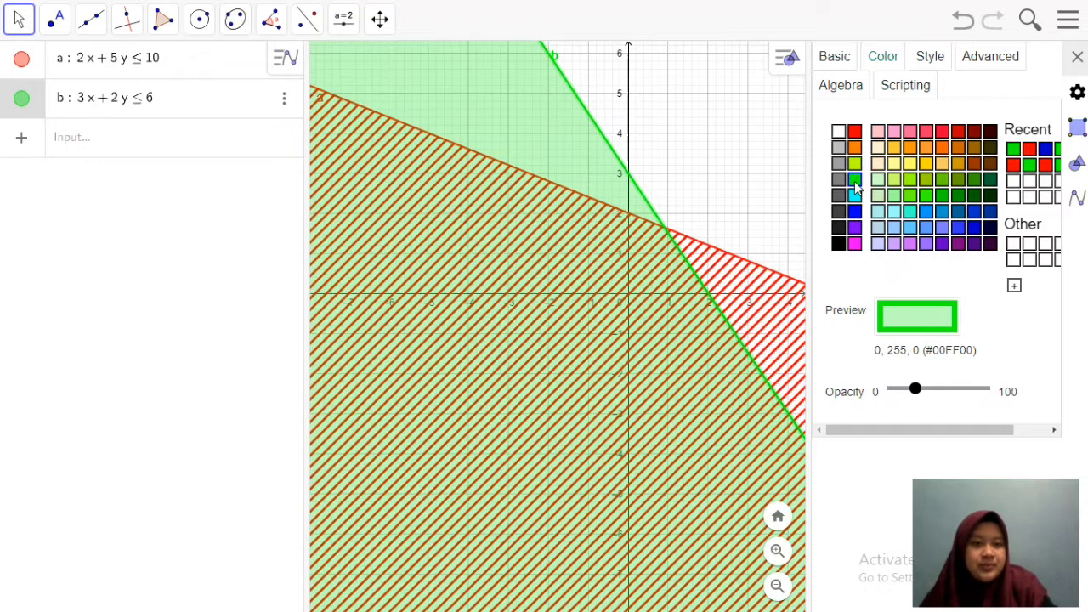
{"action": "left_click", "coordinate": [921, 57]}
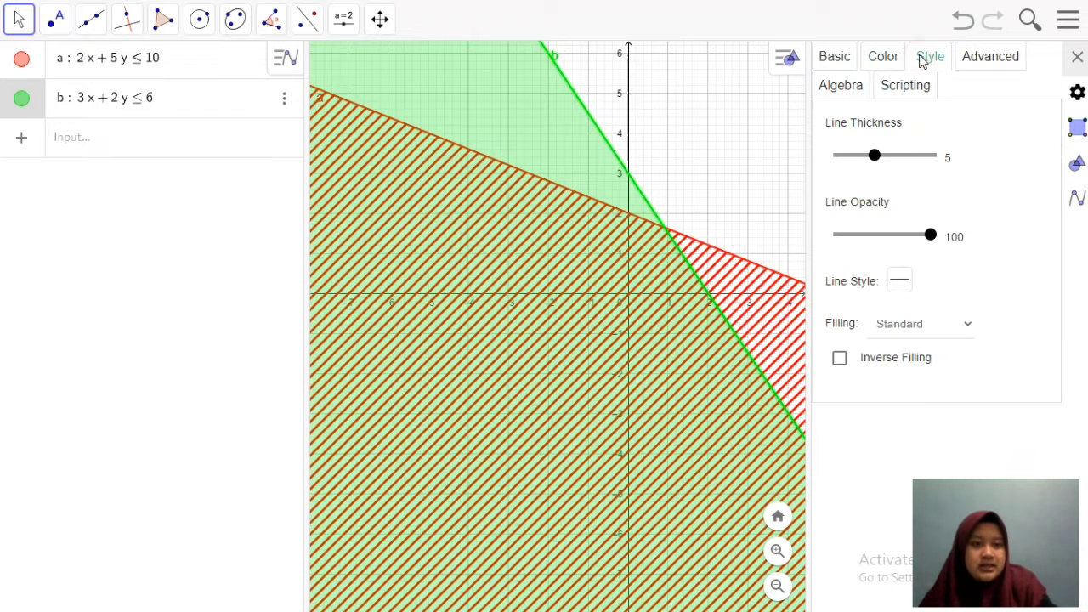
{"action": "left_click", "coordinate": [898, 337]}
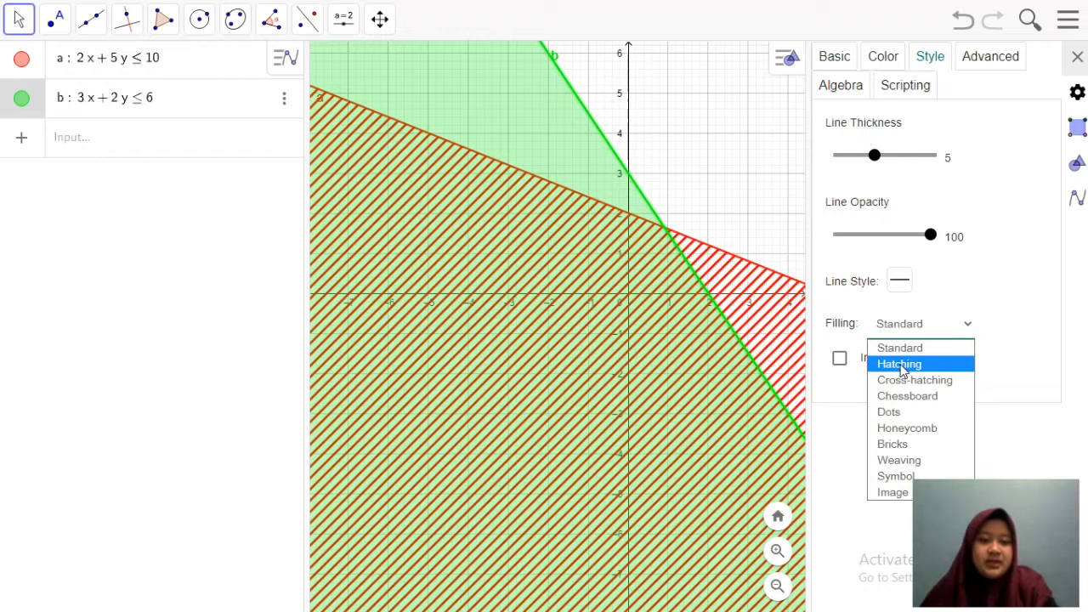
{"action": "left_click", "coordinate": [901, 366]}
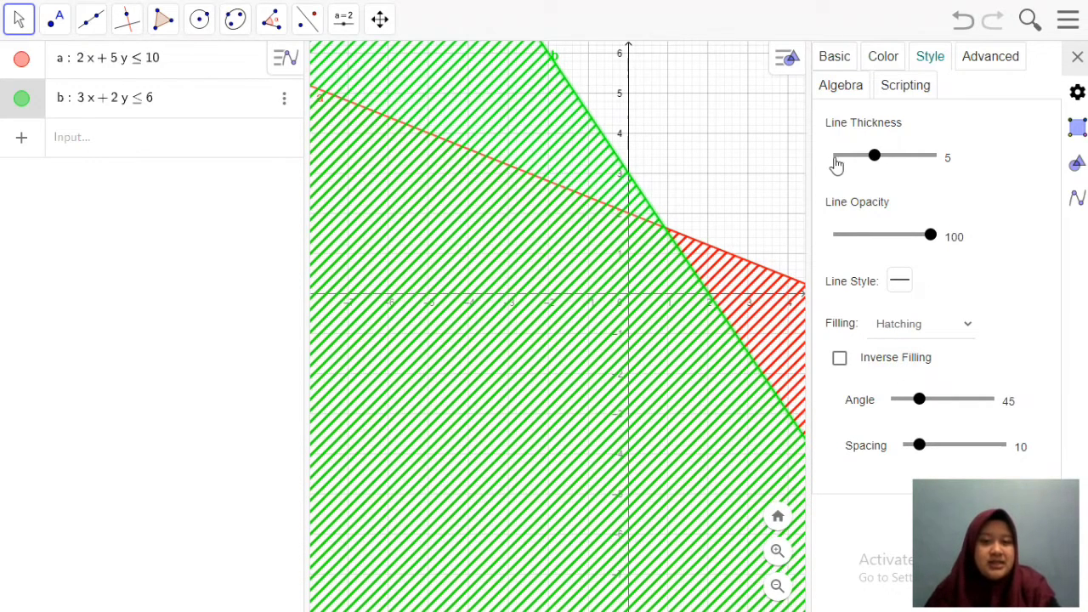
{"action": "left_click", "coordinate": [1077, 56]}
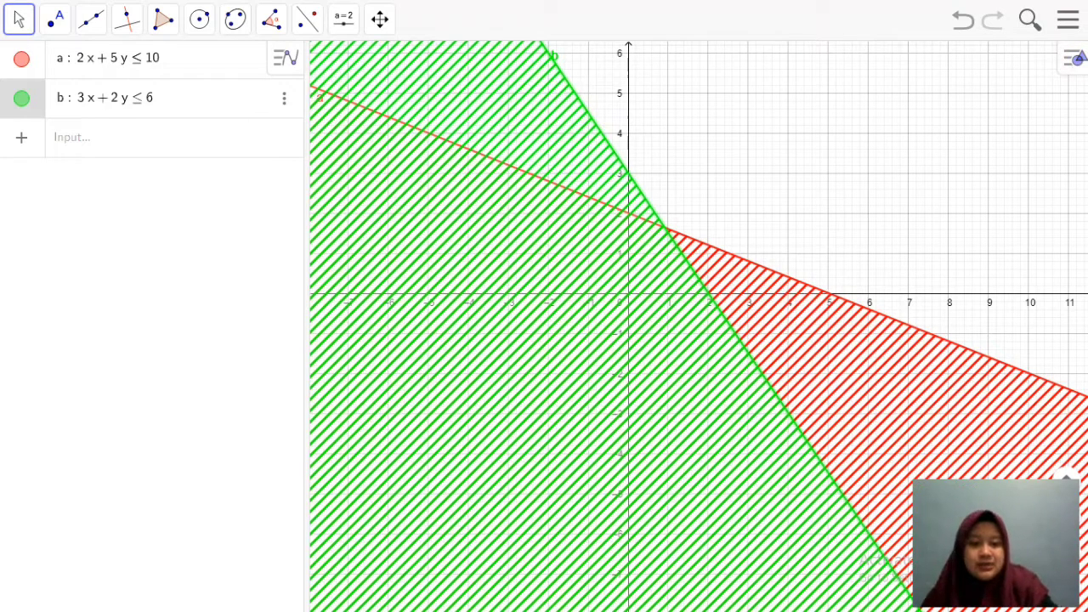
Add the two boundary lines of the inequalities, 2x + 5y = 10 and 3x + 2y = 6.
{"action": "scroll", "coordinate": [701, 341], "scroll_direction": "up", "scroll_amount": 4}
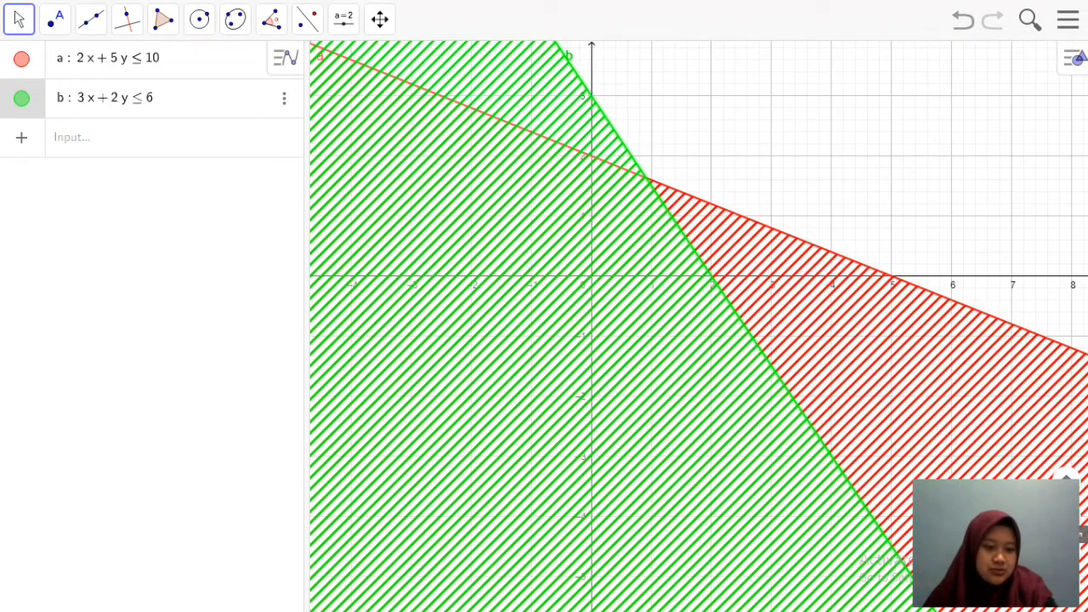
{"action": "scroll", "coordinate": [697, 322], "scroll_direction": "up", "scroll_amount": 3}
{"action": "left_click", "coordinate": [860, 76]}
{"action": "mouse_move", "coordinate": [868, 110]}
{"action": "left_mouse_down"}
{"action": "mouse_move", "coordinate": [897, 205]}
{"action": "mouse_move", "coordinate": [918, 210]}
{"action": "left_mouse_up"}
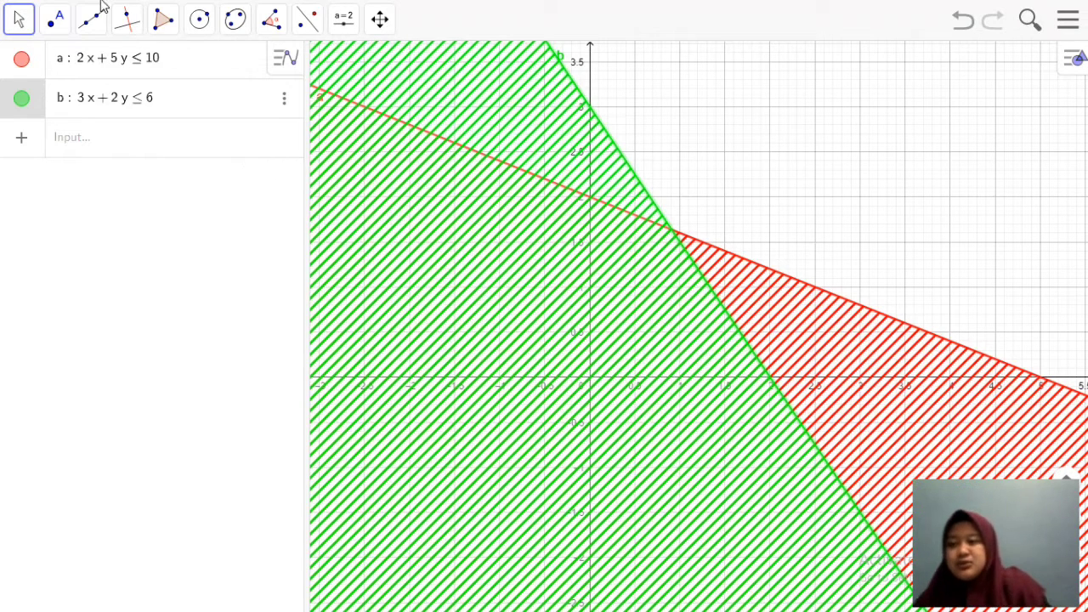
{"action": "left_click", "coordinate": [154, 147]}
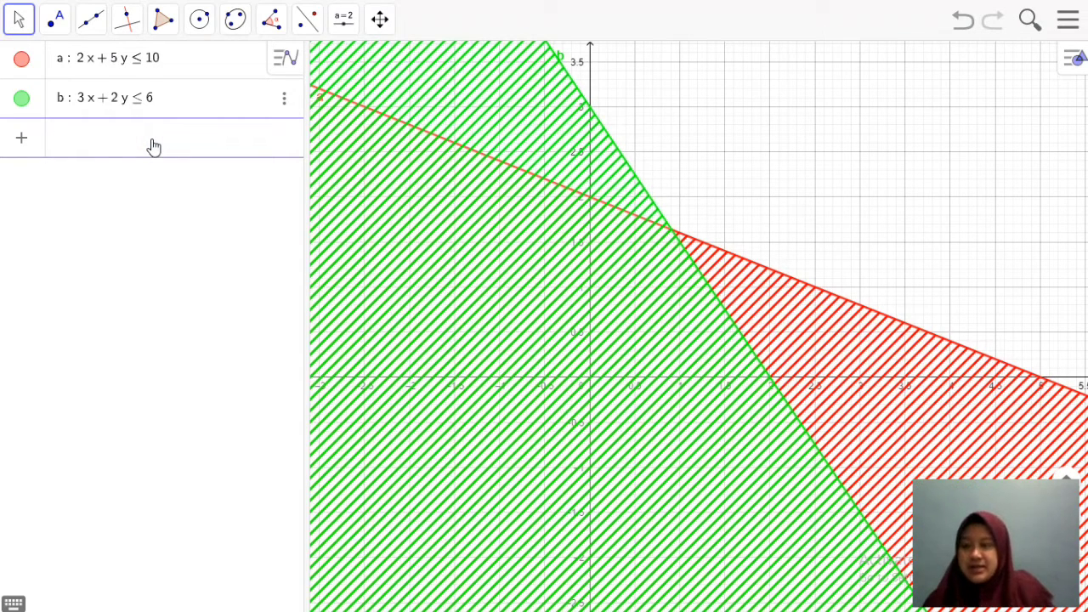
{"action": "type", "text": "2x"}
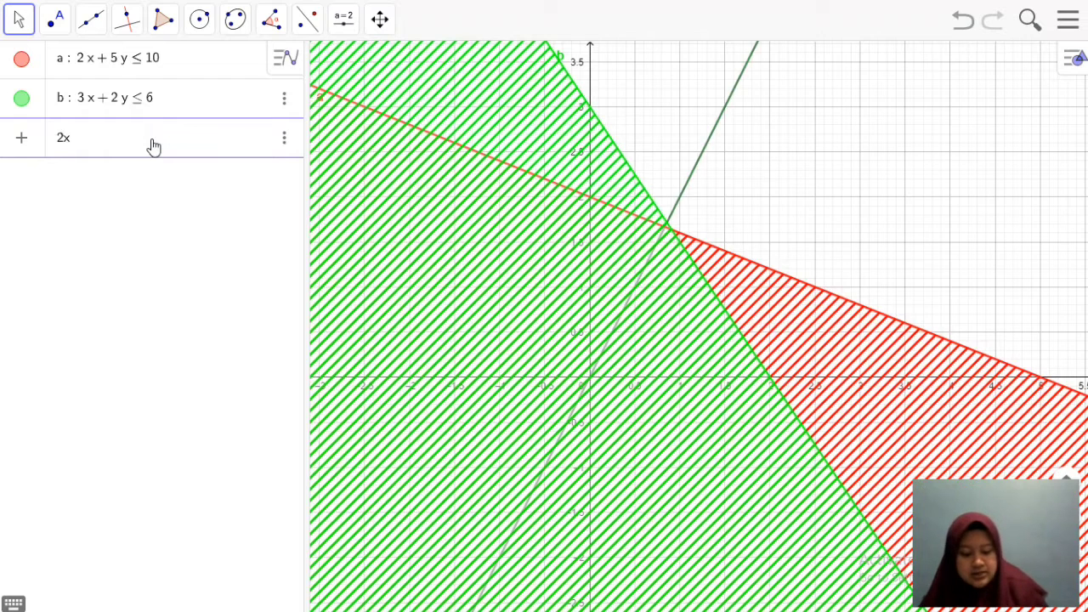
{"action": "type", "text": " + 5y = 10"}
{"action": "key", "text": "Return"}
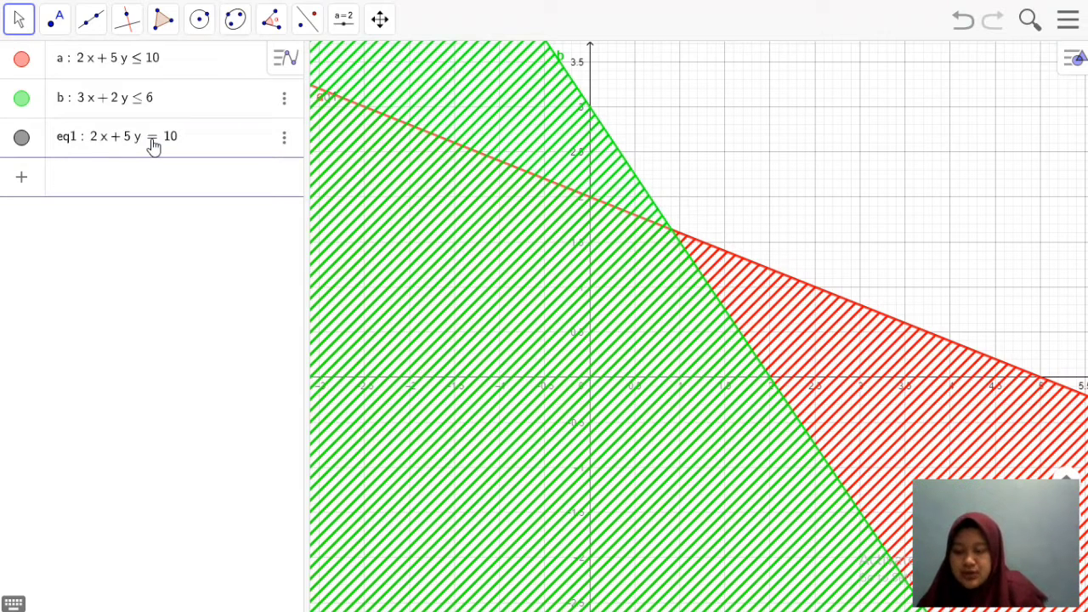
{"action": "type", "text": "3x + 2y "}
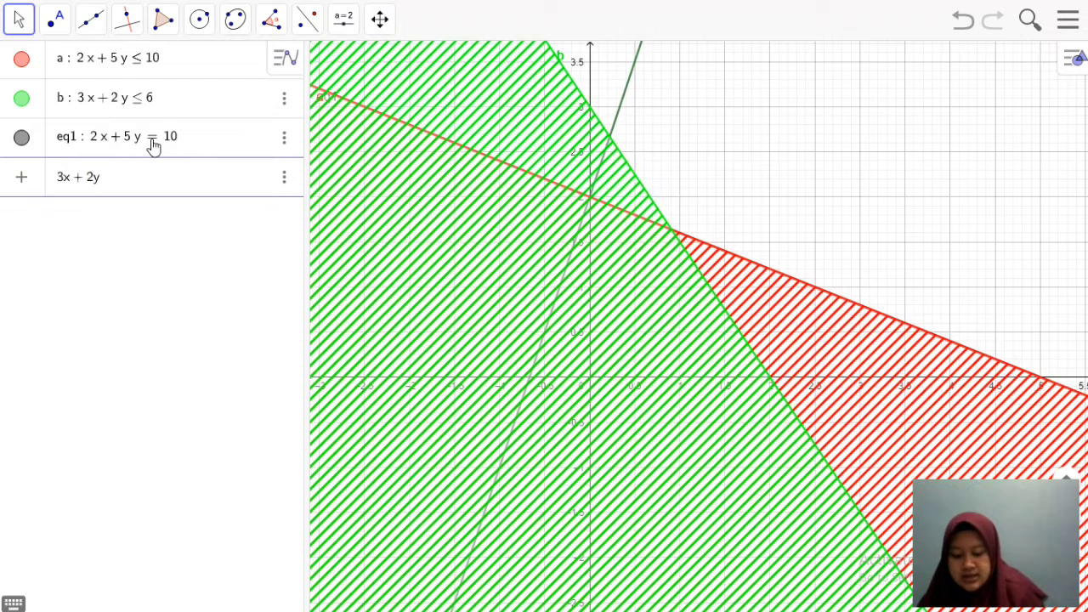
{"action": "type", "text": "= 6"}
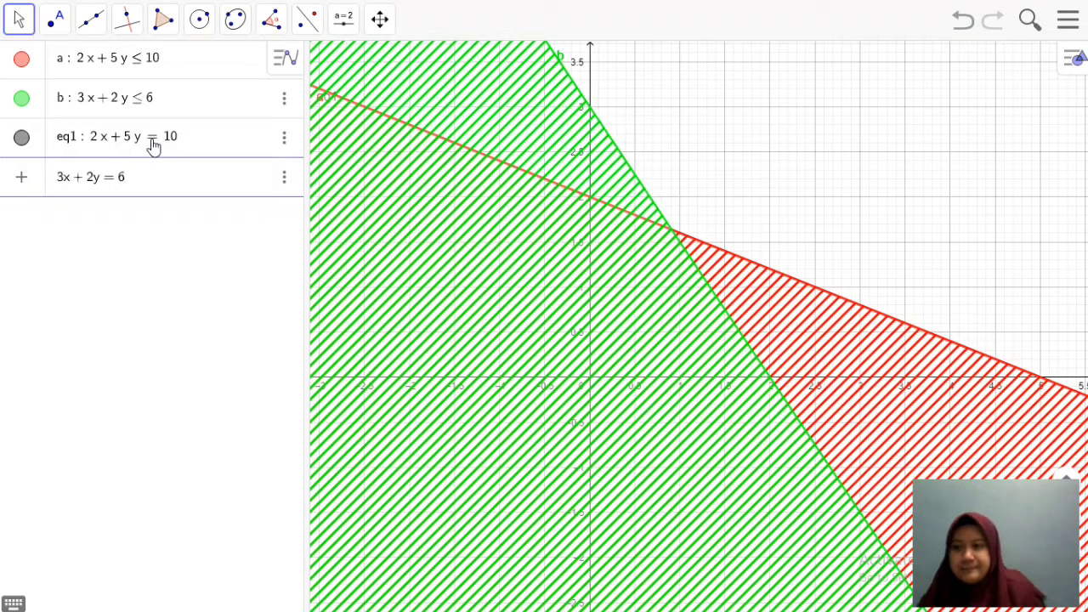
{"action": "key", "text": "Return"}
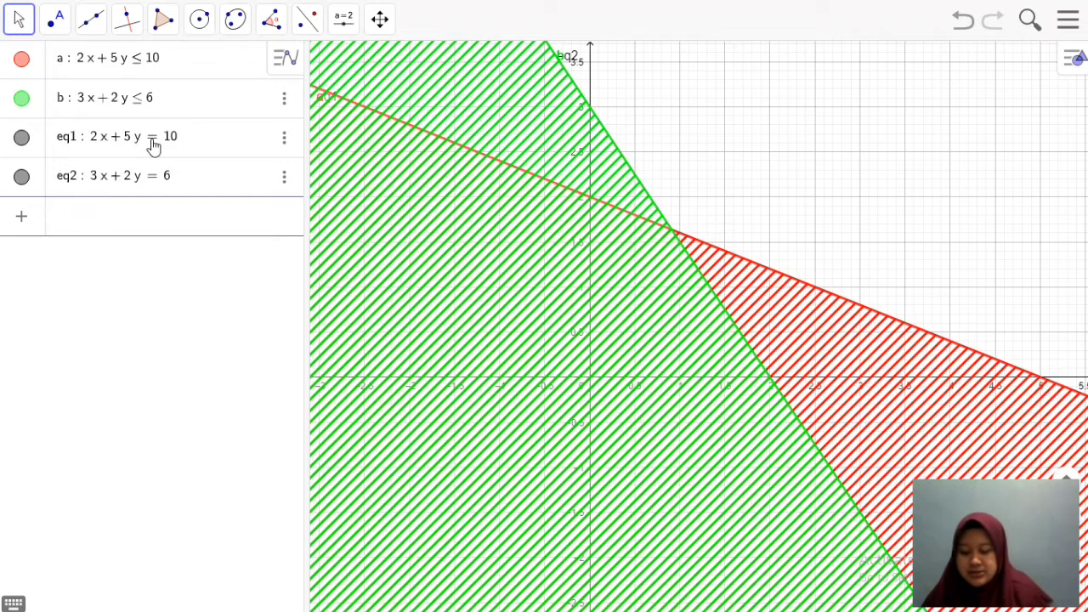
Add the axis lines x = 0 and y = 0 as equations.
{"action": "type", "text": "x=0"}
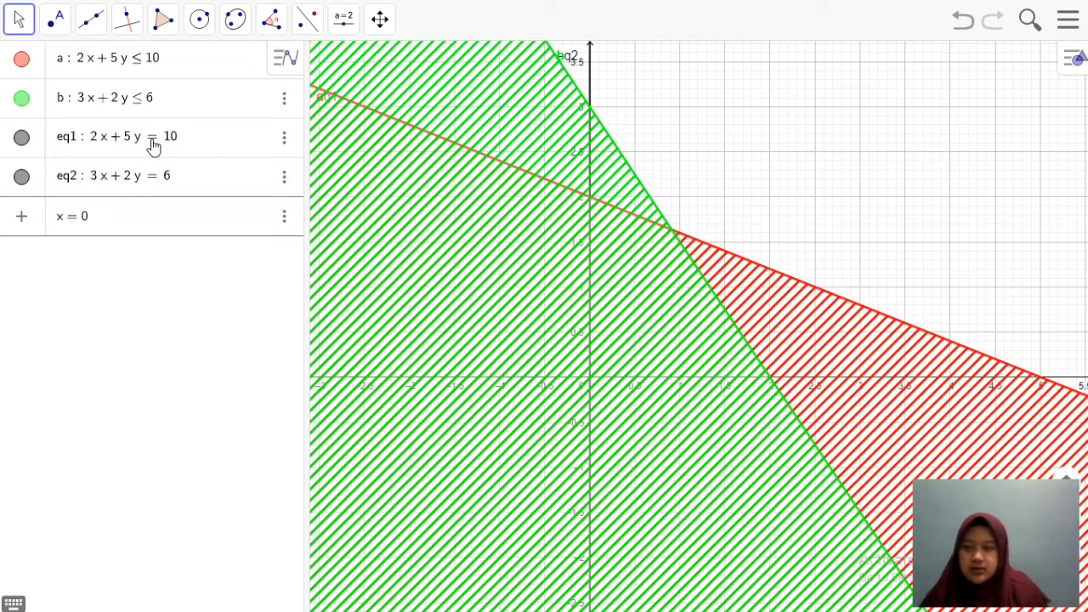
{"action": "key", "text": "Return"}
{"action": "type", "text": "y=0"}
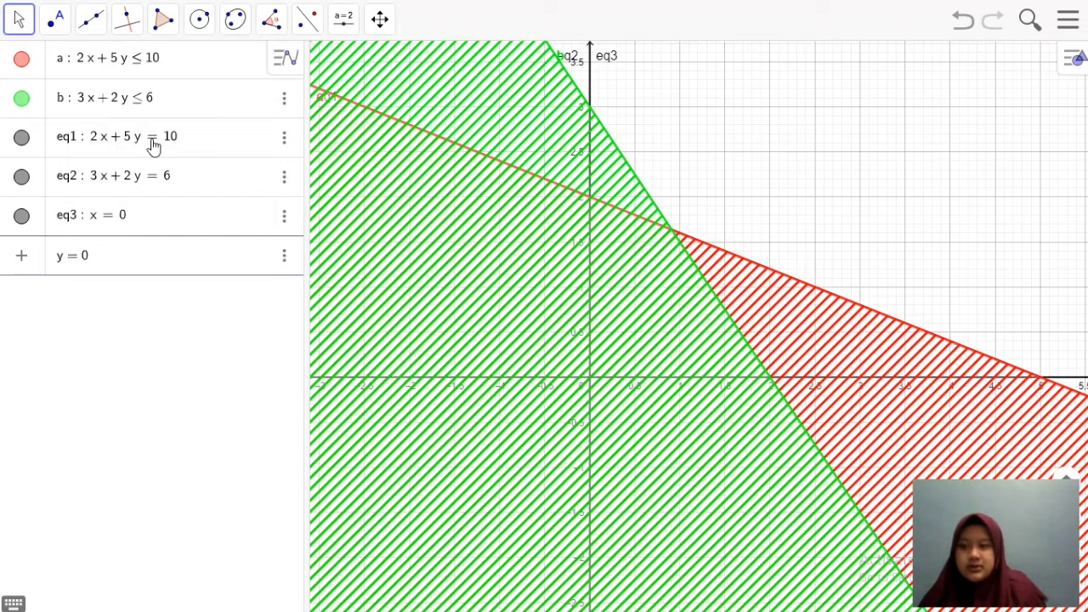
{"action": "key", "text": "Return"}
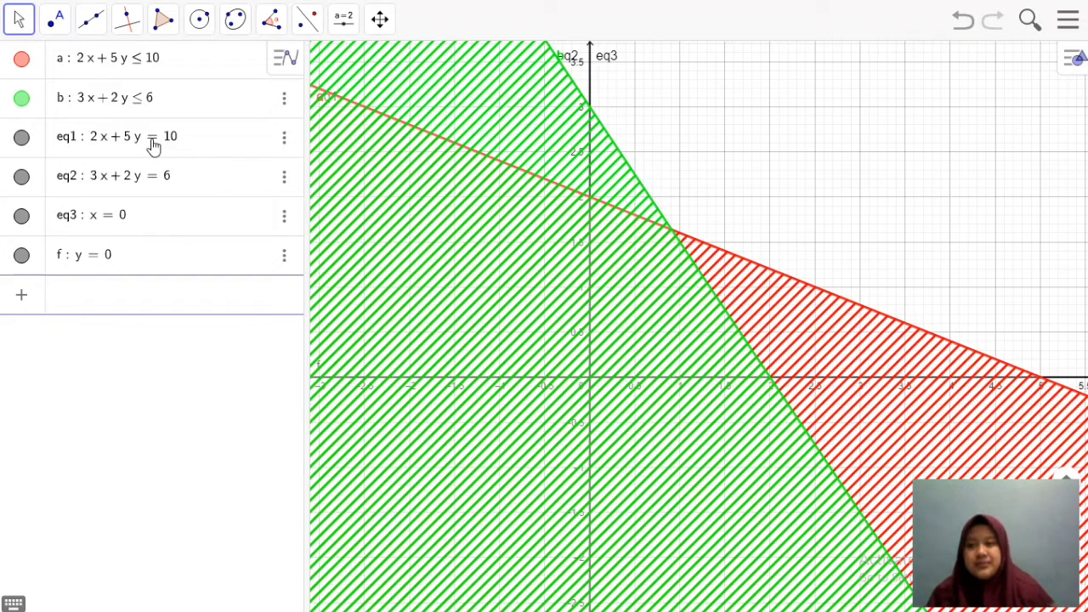
Mark the intersections of the line 2x + 5y = 10 with x = 0 and with 3x + 2y = 6 using Intersect.
{"action": "left_click", "coordinate": [56, 21]}
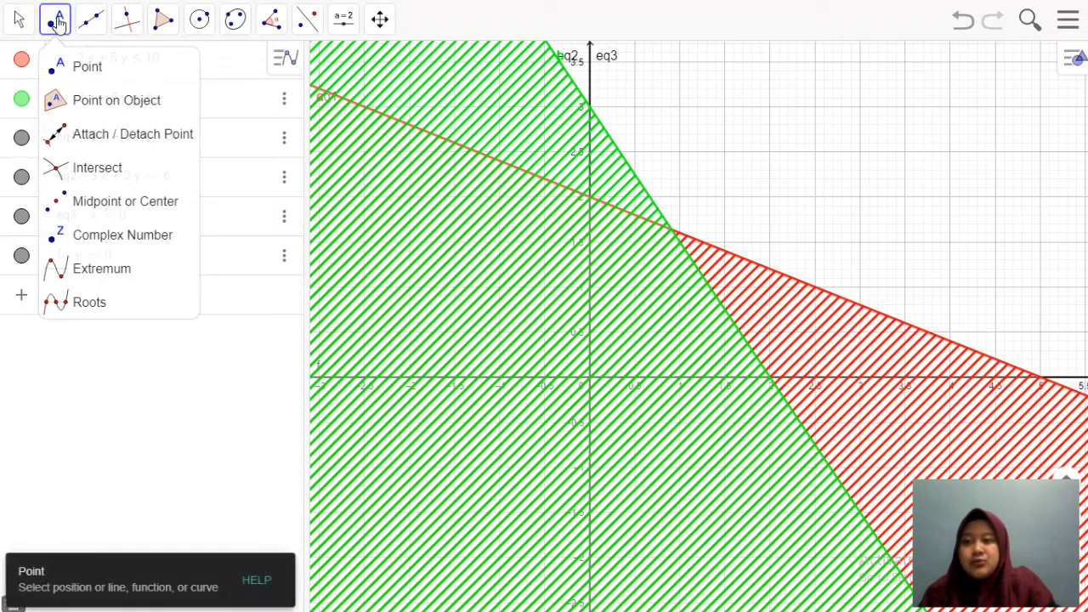
{"action": "left_click", "coordinate": [93, 169]}
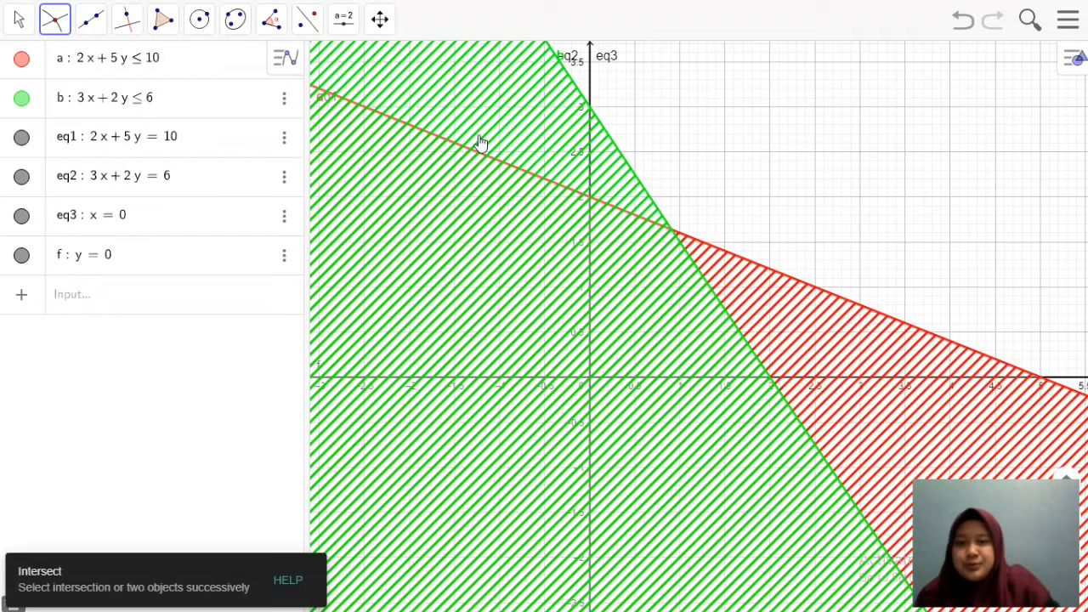
{"action": "left_click", "coordinate": [739, 261]}
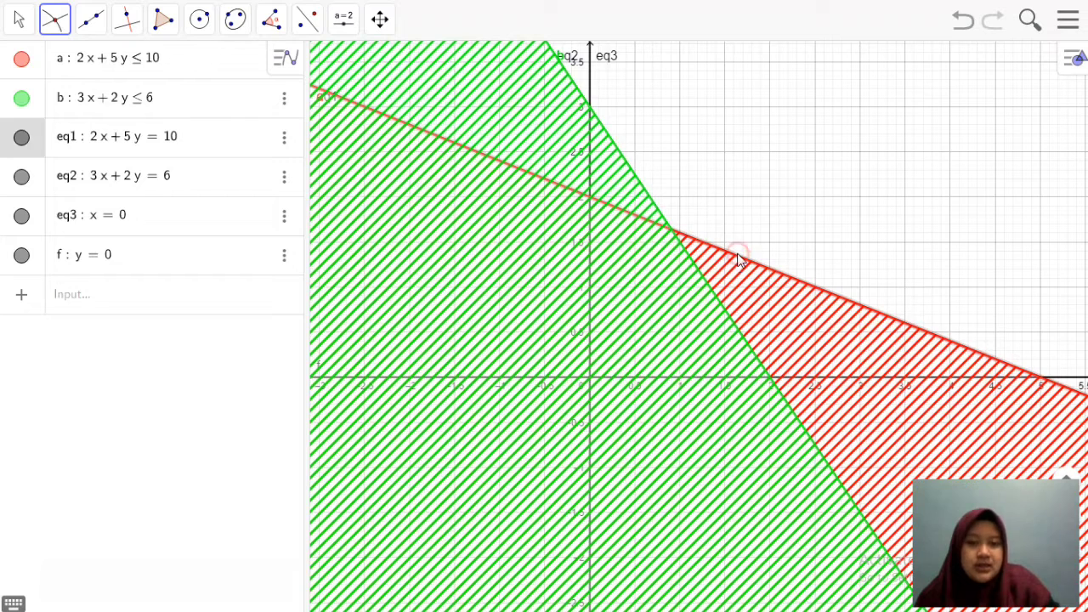
{"action": "left_click", "coordinate": [593, 81]}
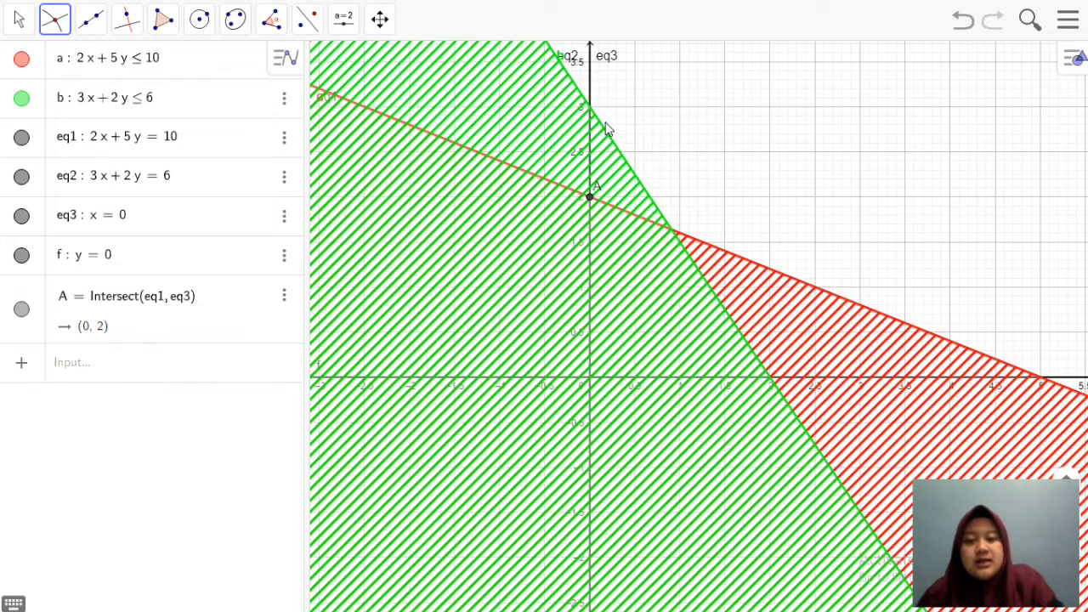
{"action": "left_click", "coordinate": [728, 252]}
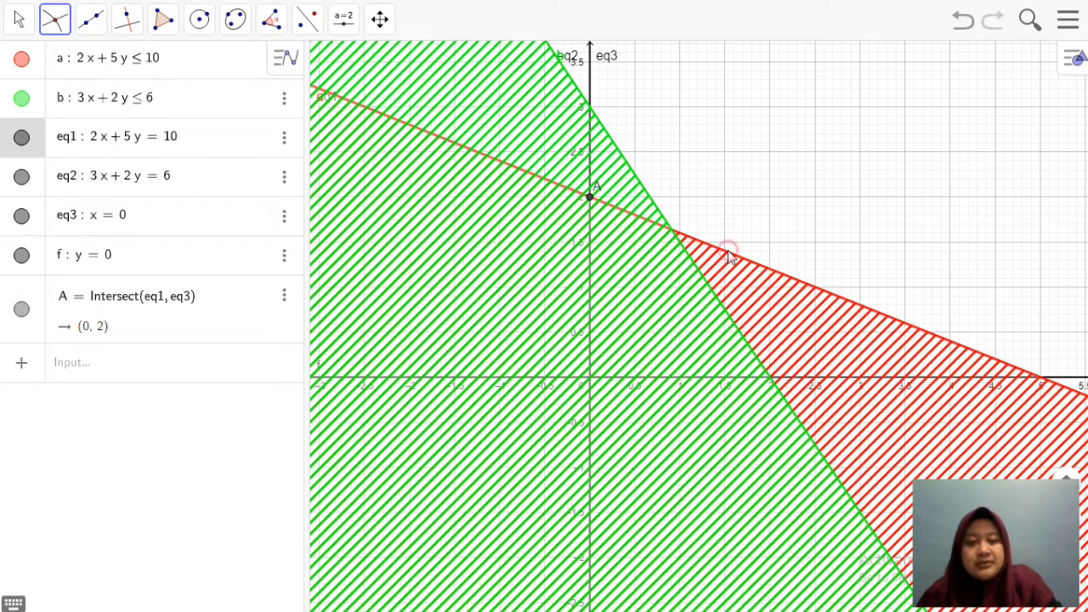
{"action": "left_click", "coordinate": [645, 196]}
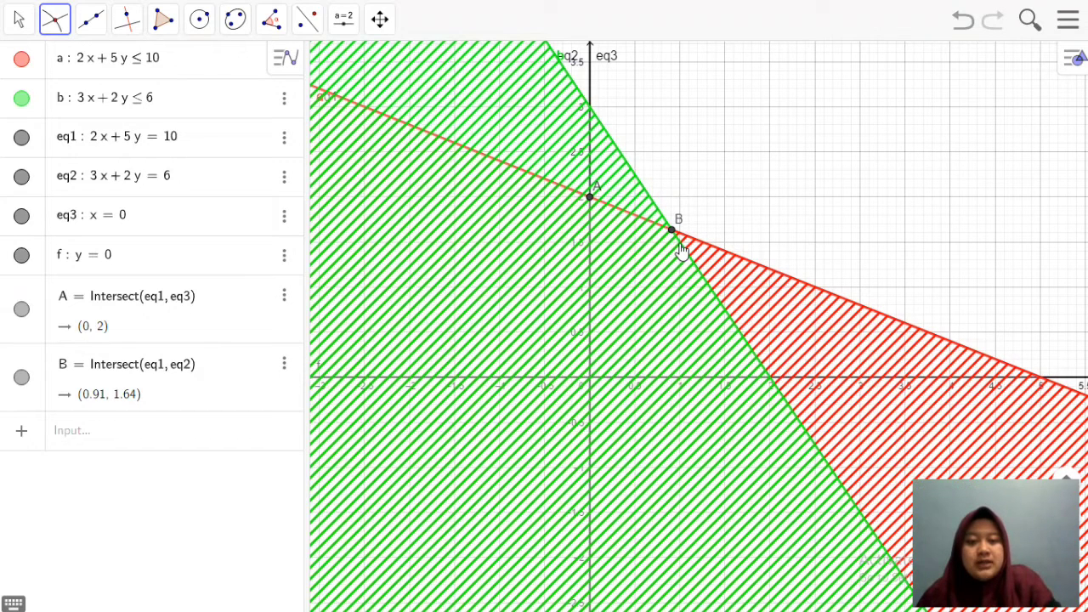
Mark the intersections of 3x + 2y = 6 with y = 0 and of x = 0 with y = 0, and return to the Move tool.
{"action": "left_click", "coordinate": [605, 138]}
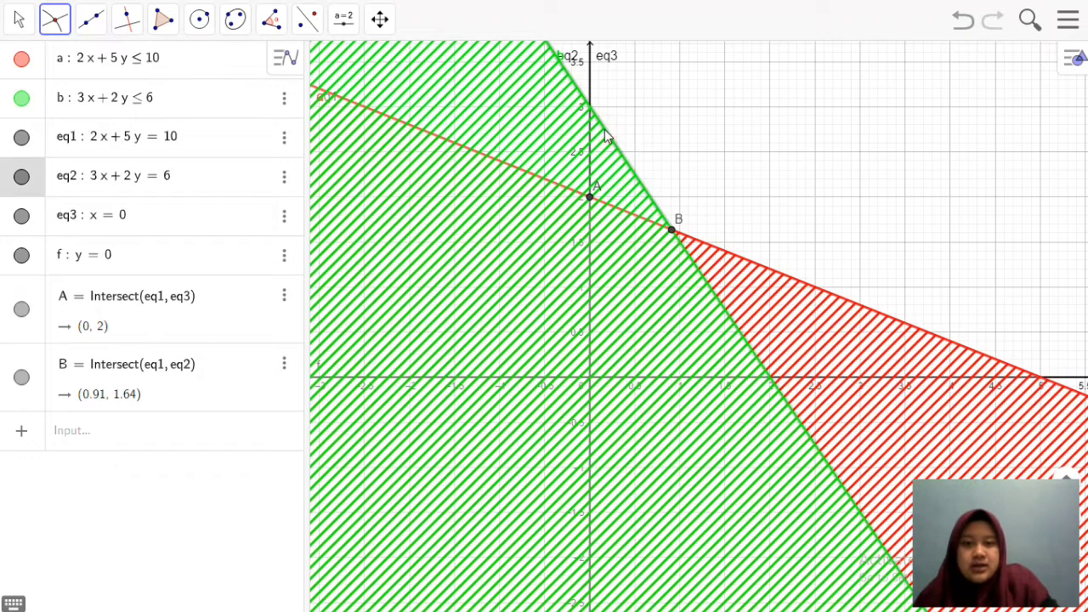
{"action": "left_click", "coordinate": [1073, 381]}
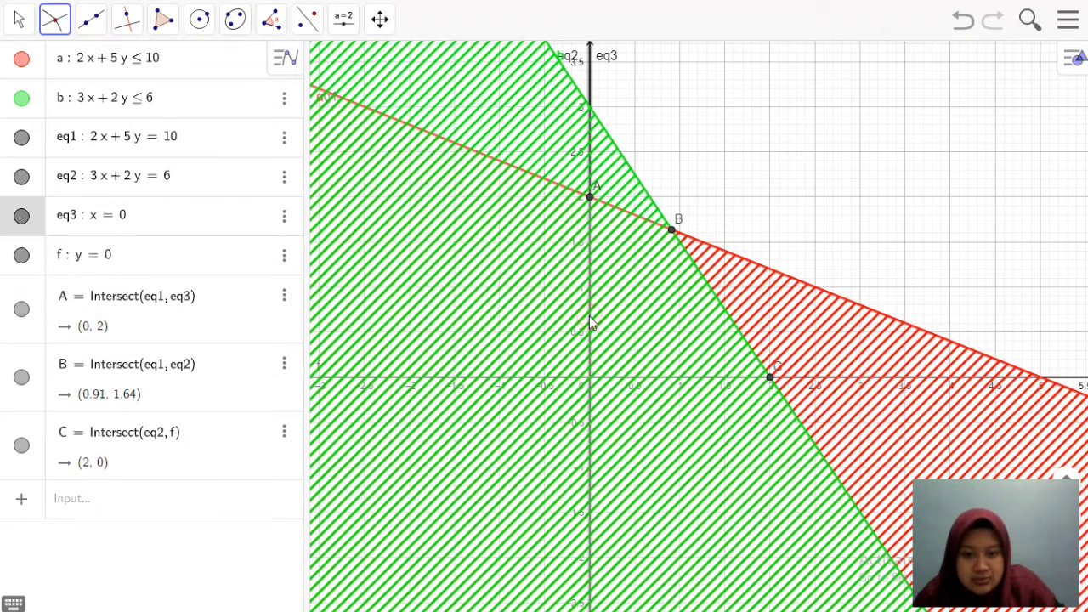
{"action": "left_click", "coordinate": [620, 380]}
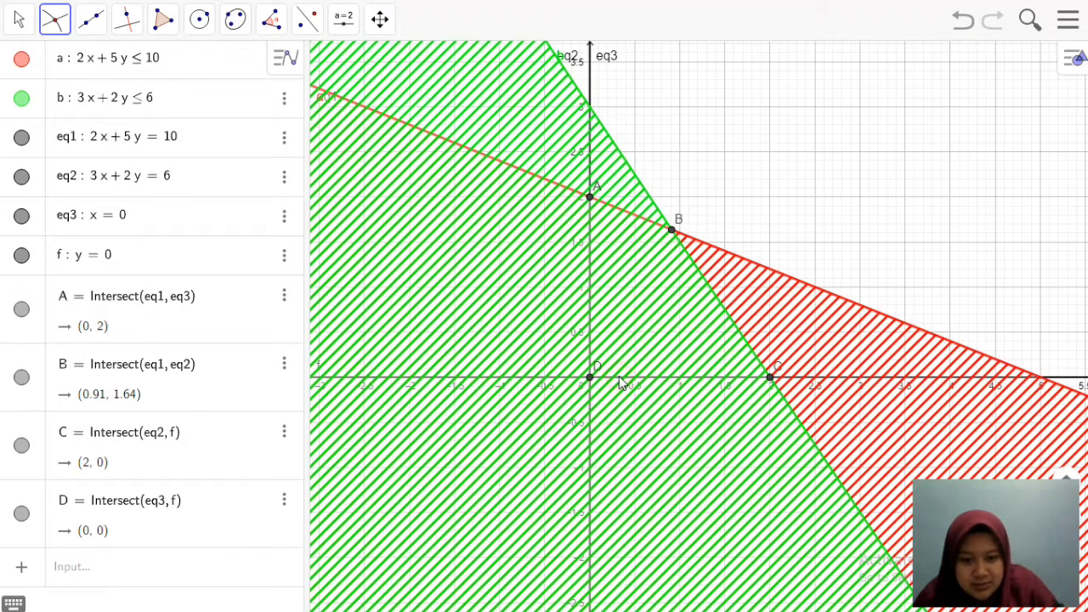
{"action": "left_click", "coordinate": [21, 20]}
{"action": "left_click", "coordinate": [36, 74]}
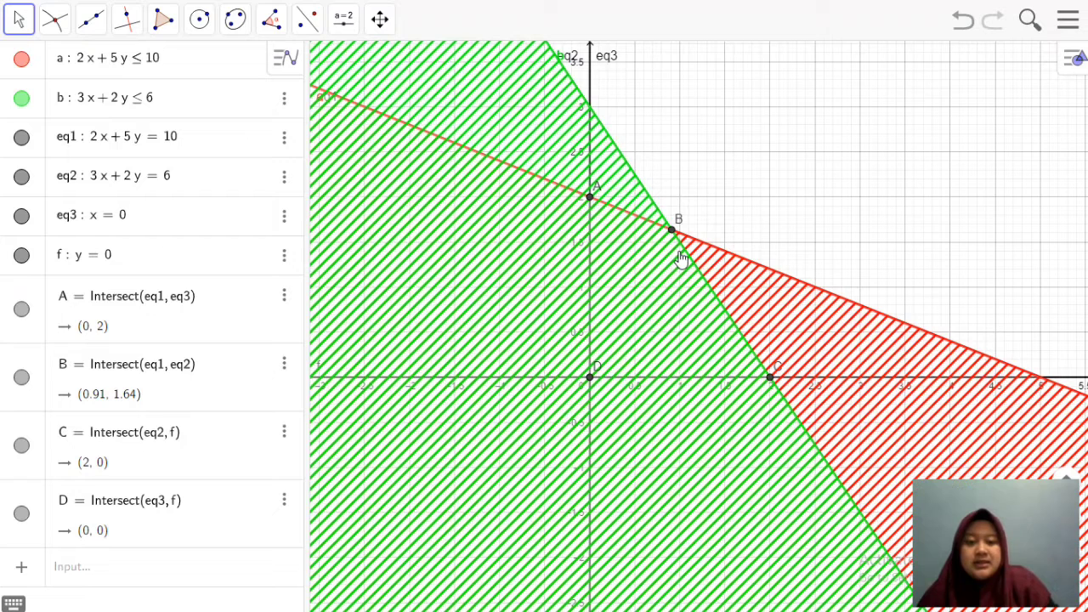
Draw a closed polygon through the intersection points A, B, C and D, and return to the Move tool.
{"action": "left_click", "coordinate": [161, 23]}
{"action": "left_click", "coordinate": [174, 67]}
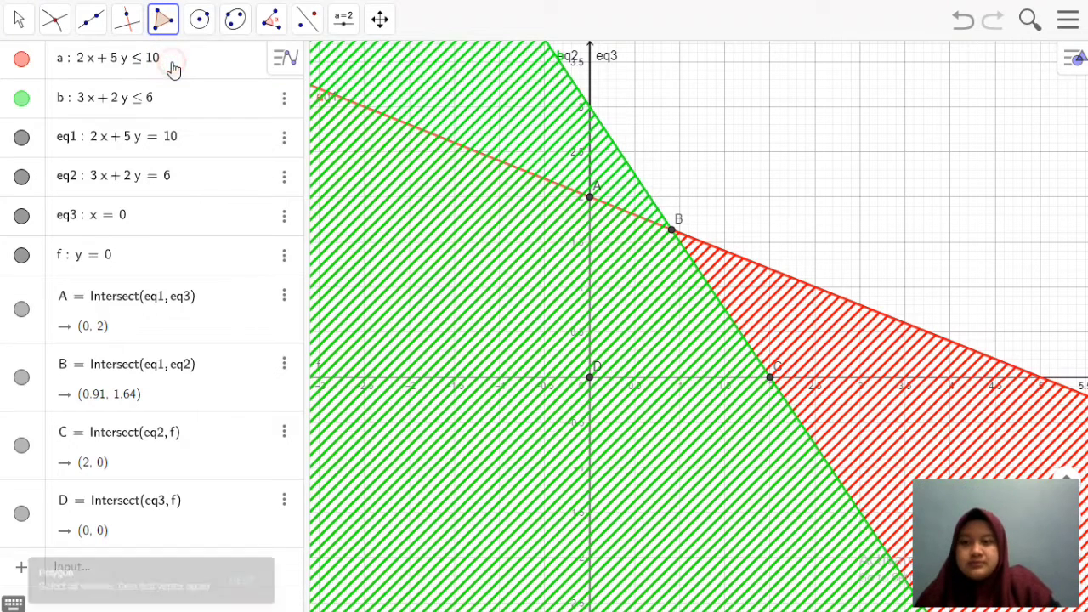
{"action": "left_click", "coordinate": [591, 200]}
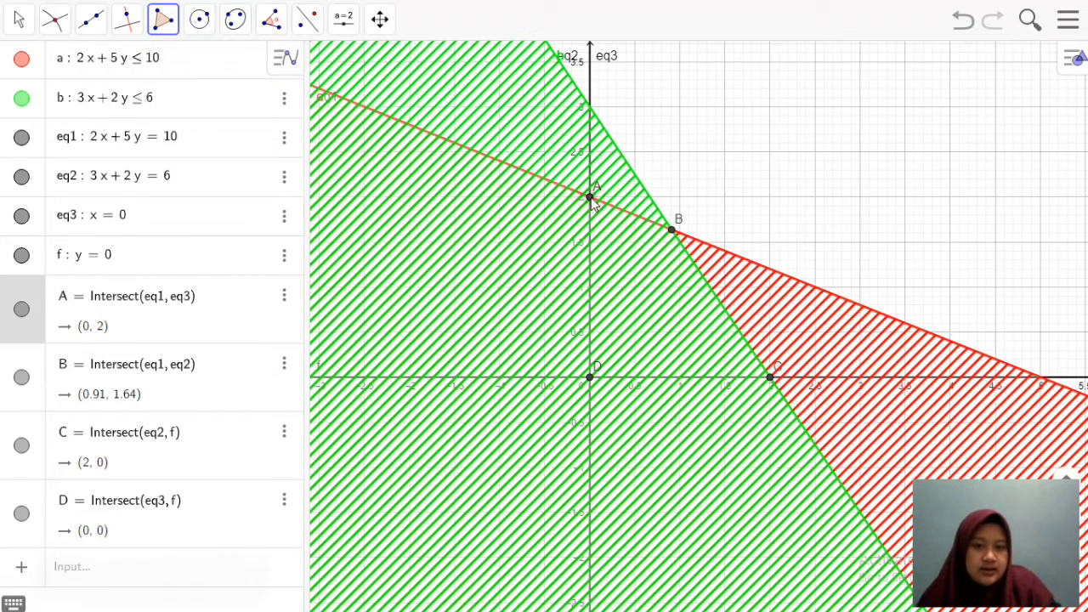
{"action": "left_click", "coordinate": [673, 232]}
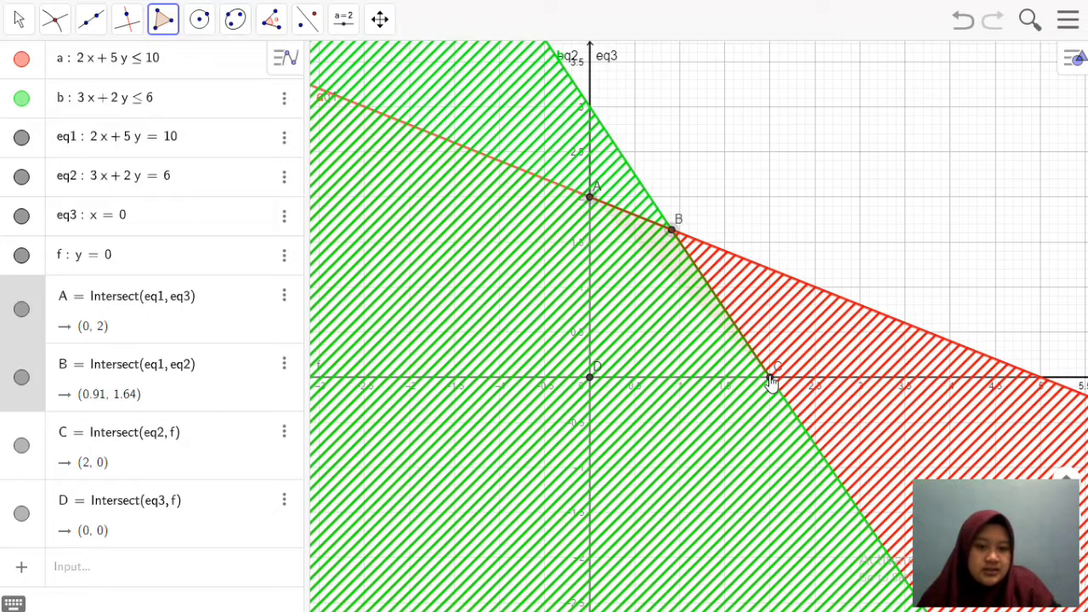
{"action": "left_click", "coordinate": [770, 379]}
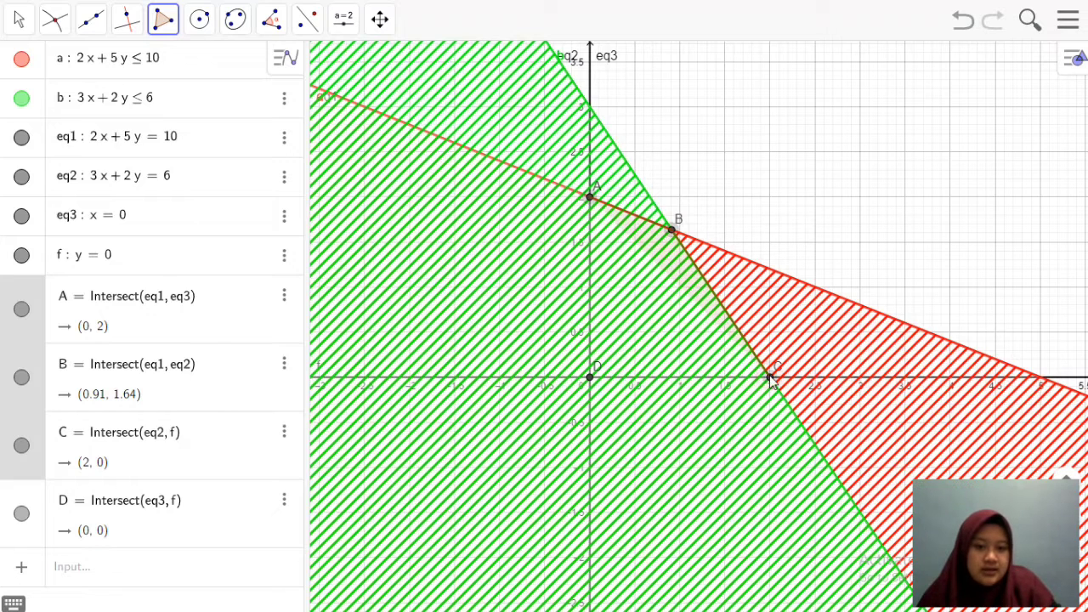
{"action": "left_click", "coordinate": [592, 380]}
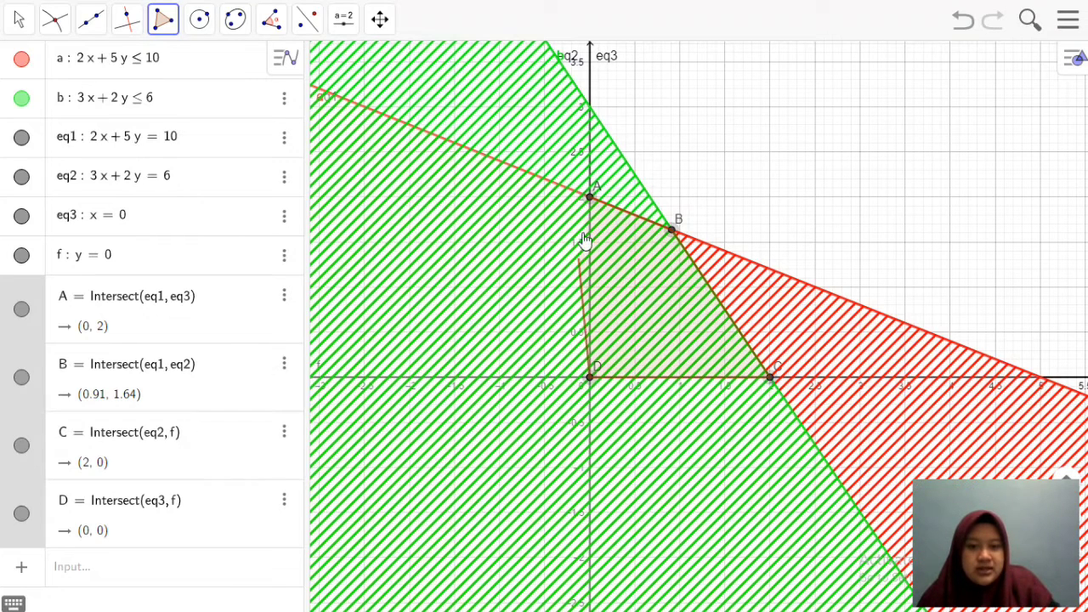
{"action": "left_click", "coordinate": [590, 201]}
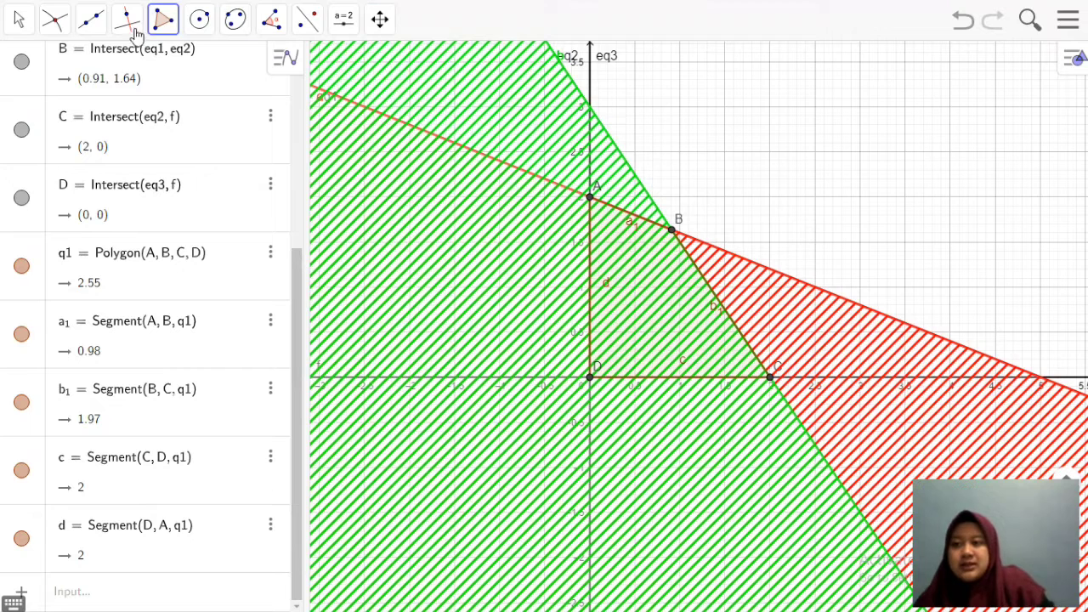
{"action": "left_click", "coordinate": [19, 19]}
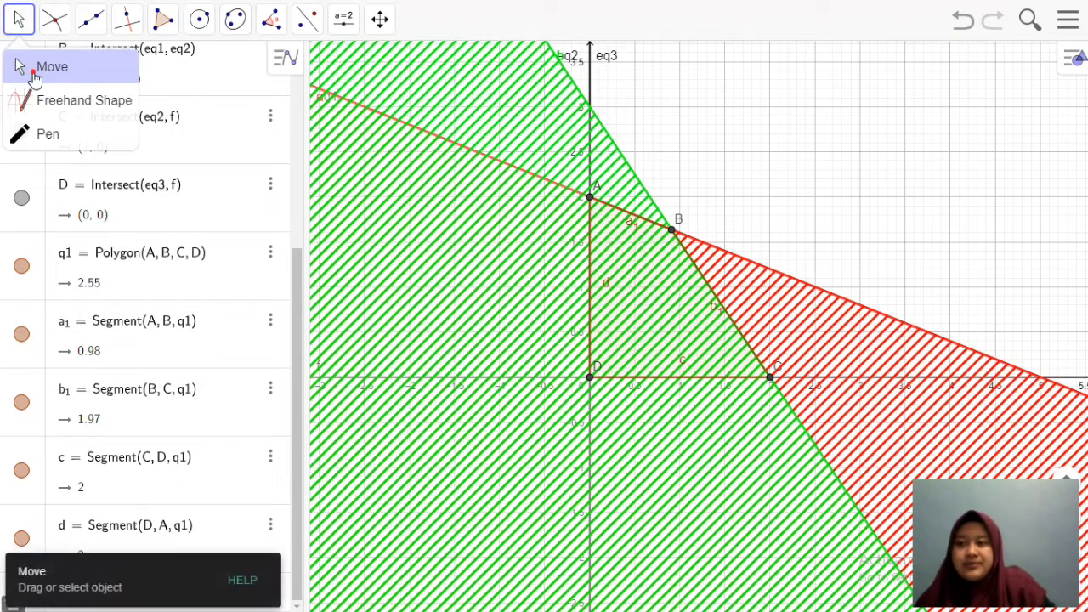
{"action": "left_click", "coordinate": [25, 66]}
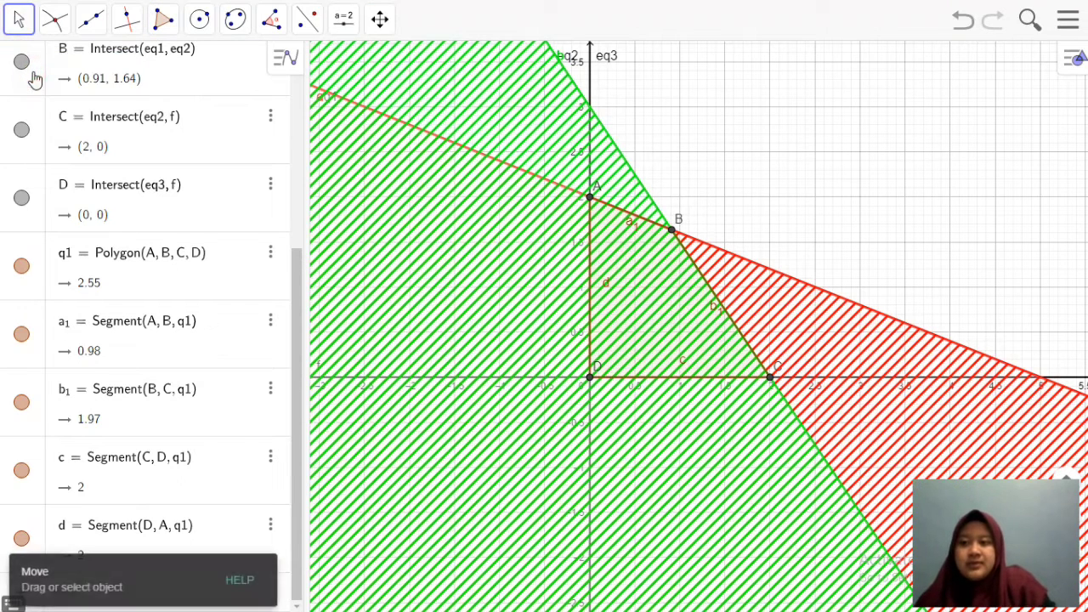
Colour polygon ABCD blue (#0000CC), set its filling to Chessboard, and close the object settings.
{"action": "left_click", "coordinate": [292, 336]}
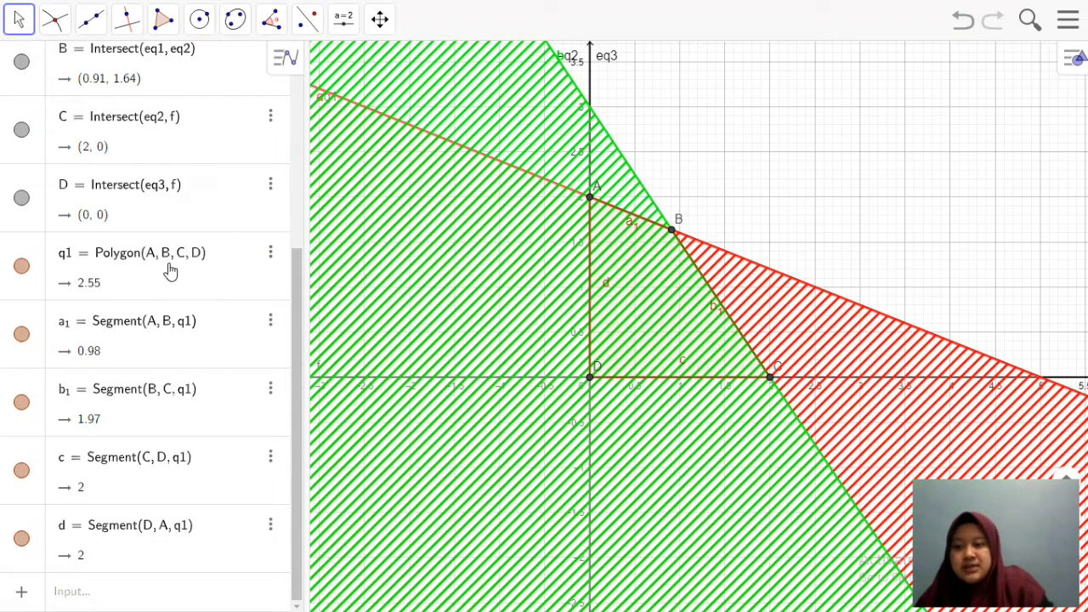
{"action": "left_click", "coordinate": [270, 257]}
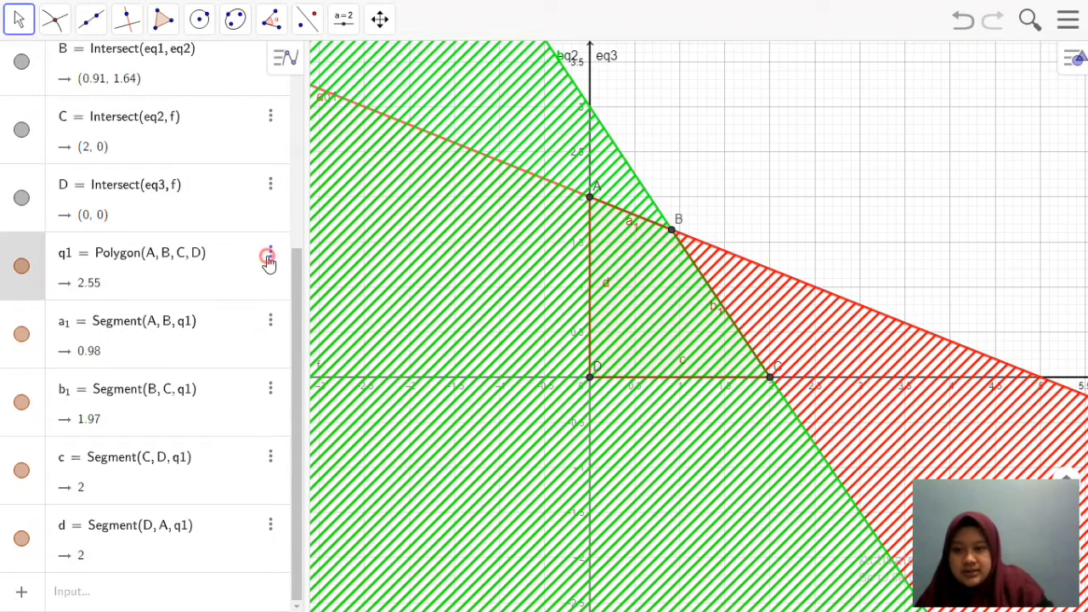
{"action": "left_click", "coordinate": [295, 334]}
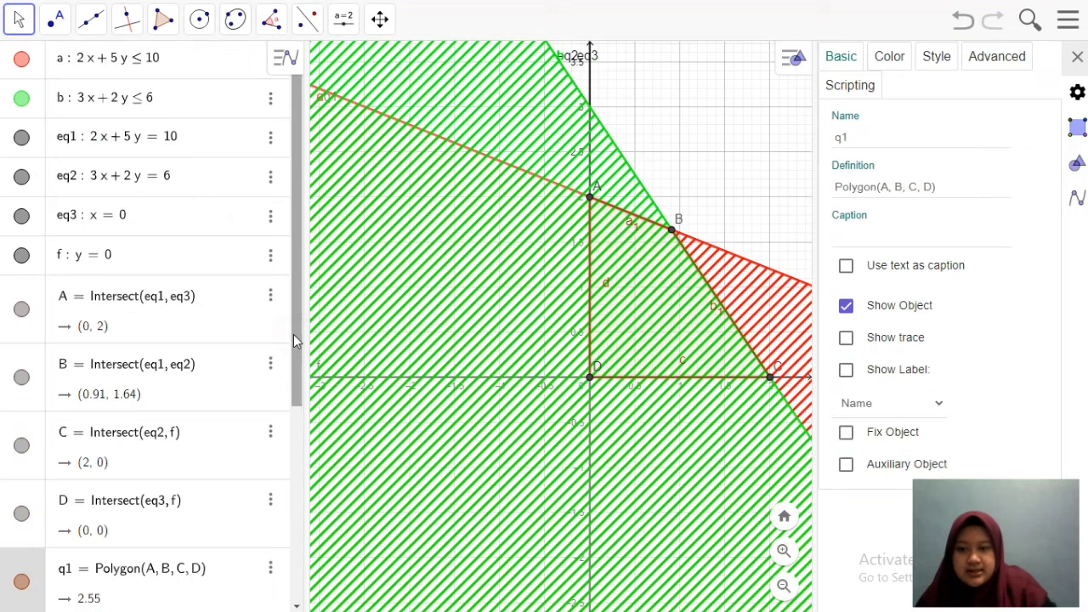
{"action": "left_click", "coordinate": [901, 69]}
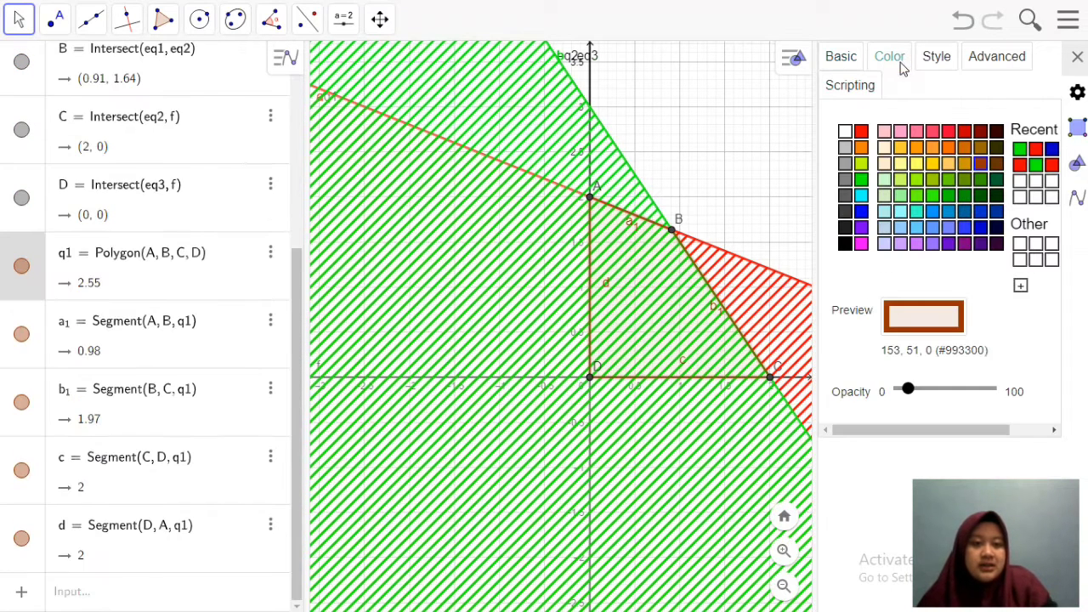
{"action": "left_click", "coordinate": [980, 227]}
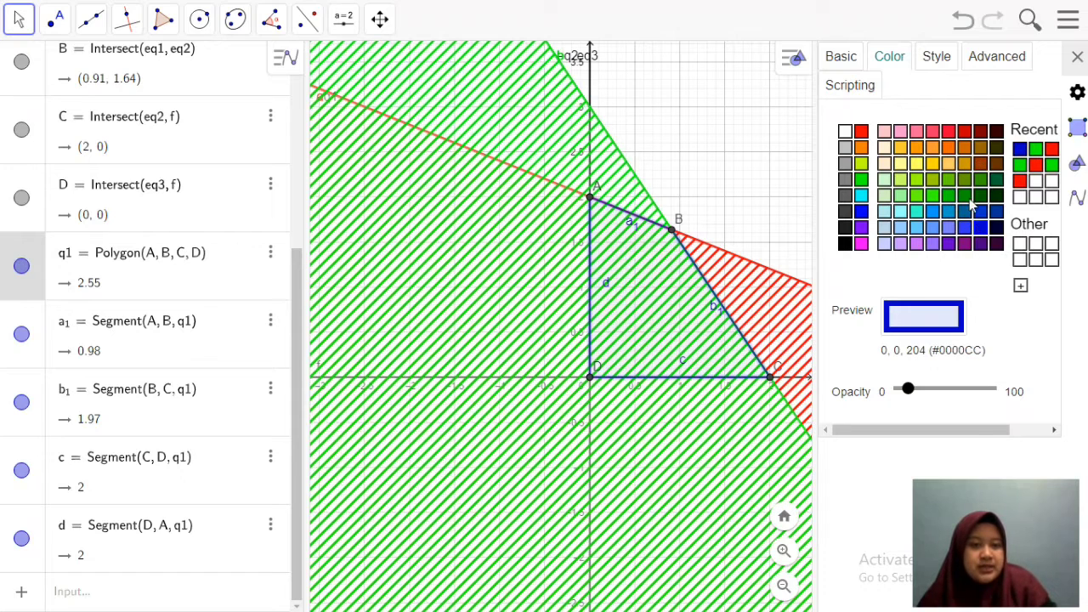
{"action": "left_click", "coordinate": [939, 60]}
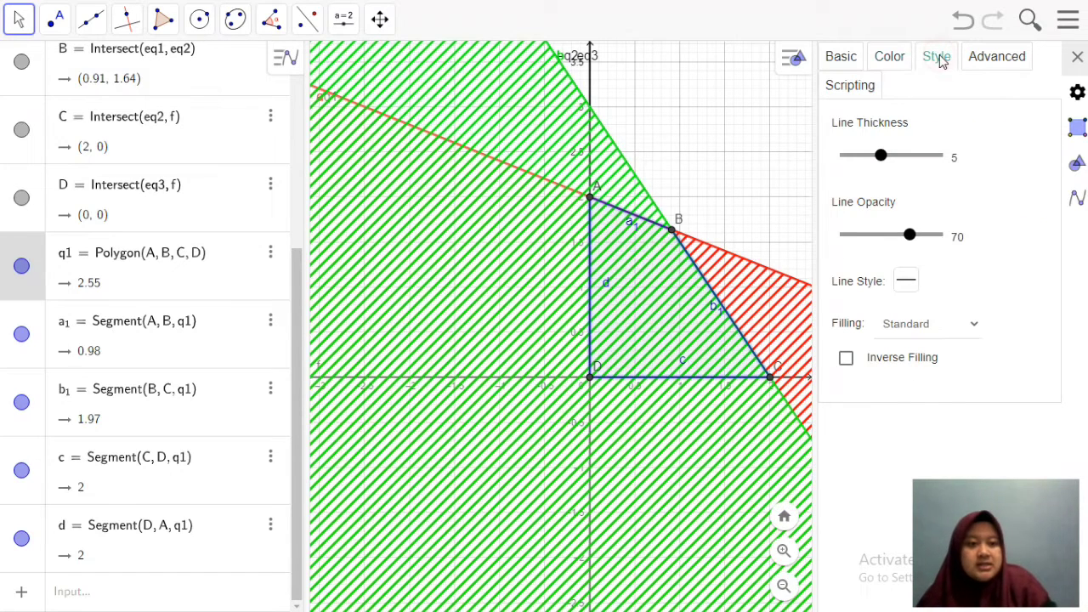
{"action": "left_click", "coordinate": [901, 329]}
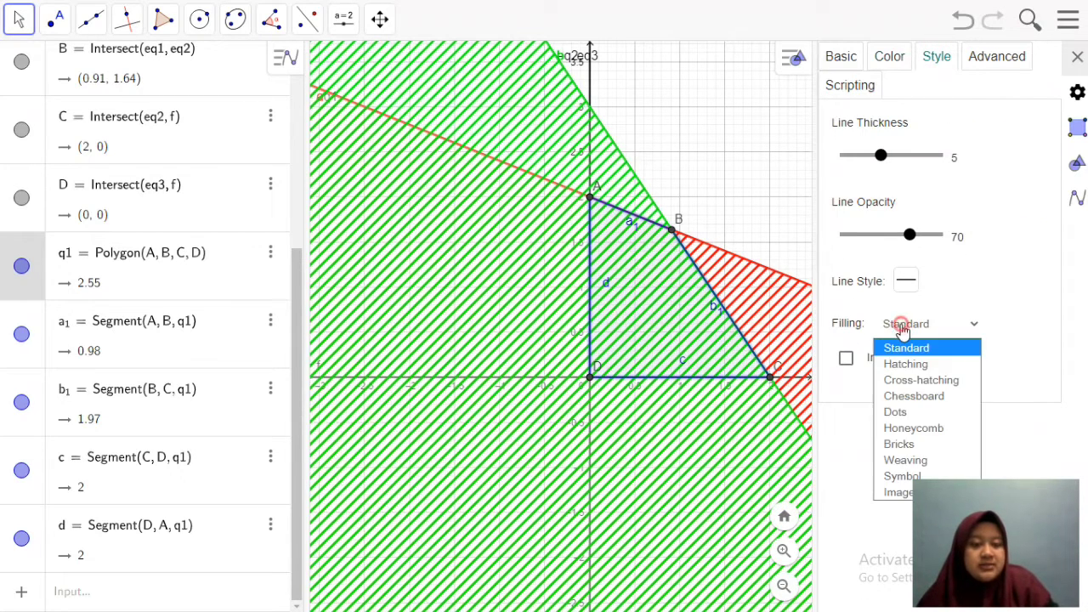
{"action": "left_click", "coordinate": [916, 399]}
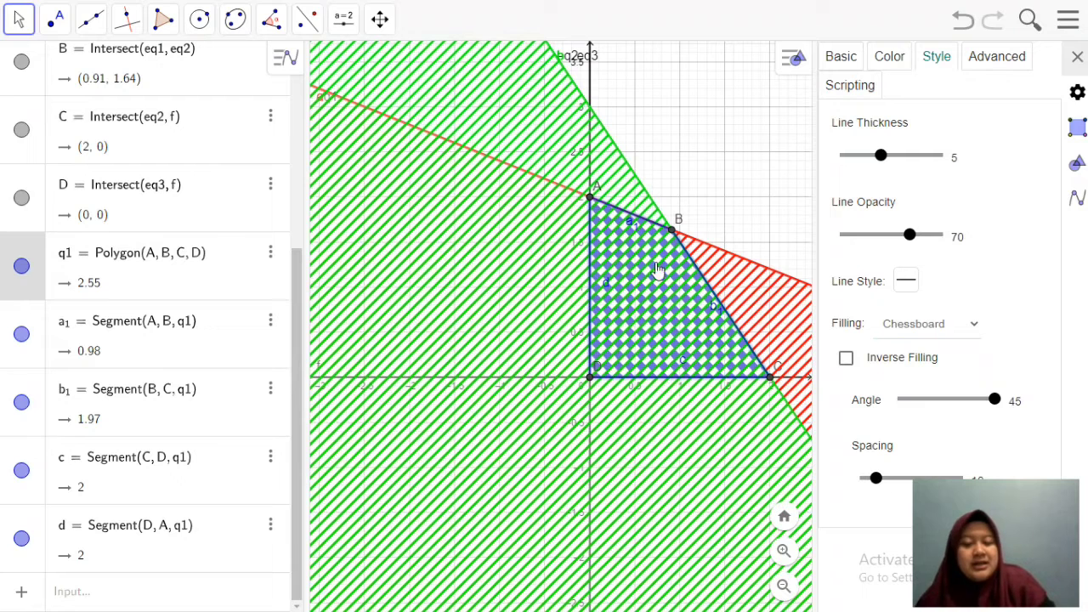
{"action": "left_click", "coordinate": [1076, 57]}
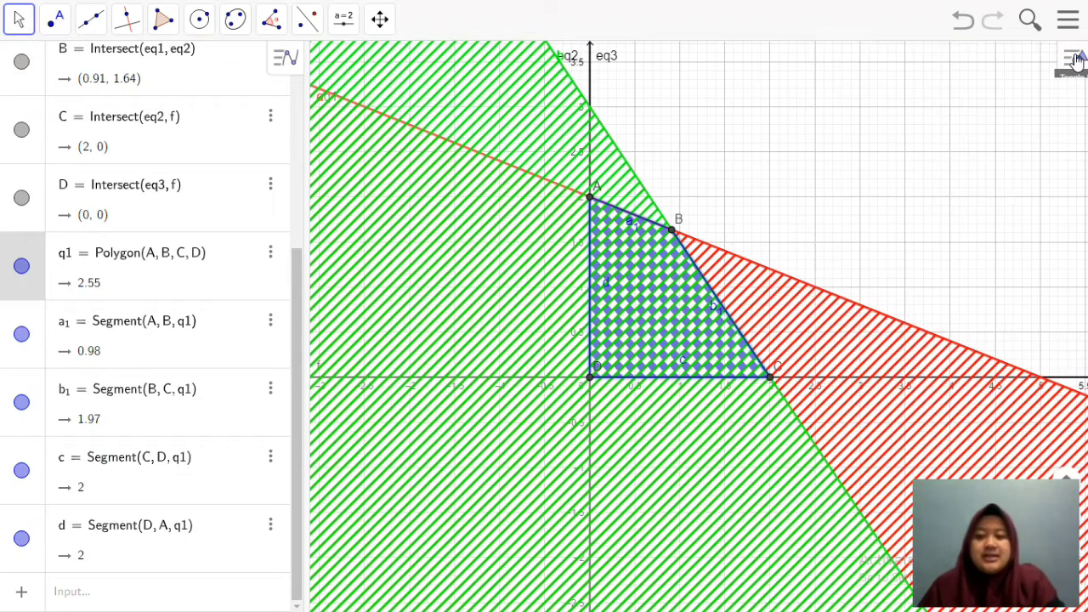
Set the labels of points A and B to show Name & Value.
{"action": "right_click", "coordinate": [593, 204]}
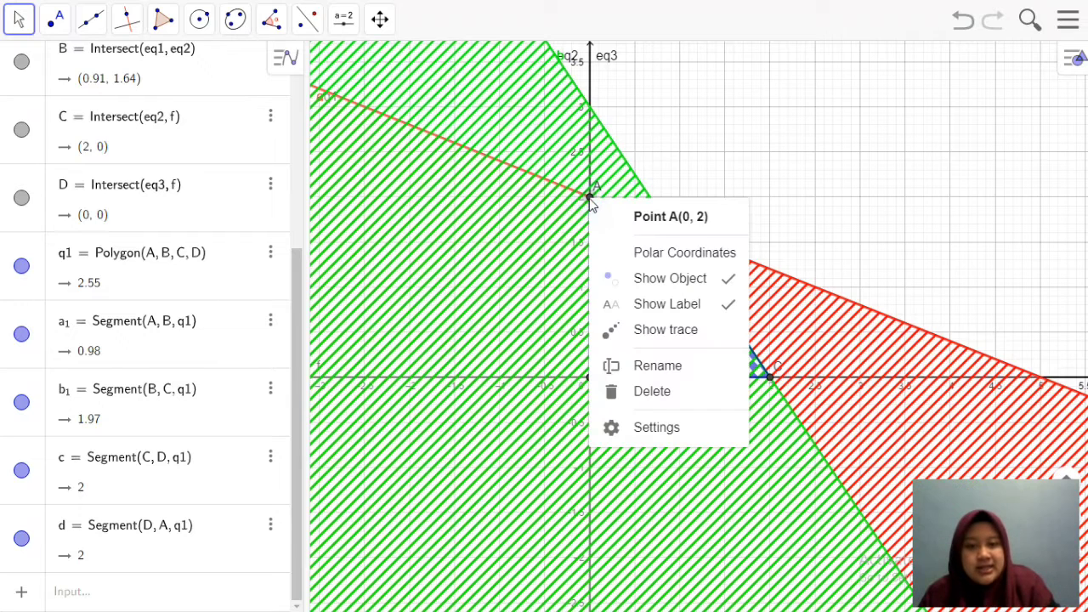
{"action": "left_click", "coordinate": [650, 429]}
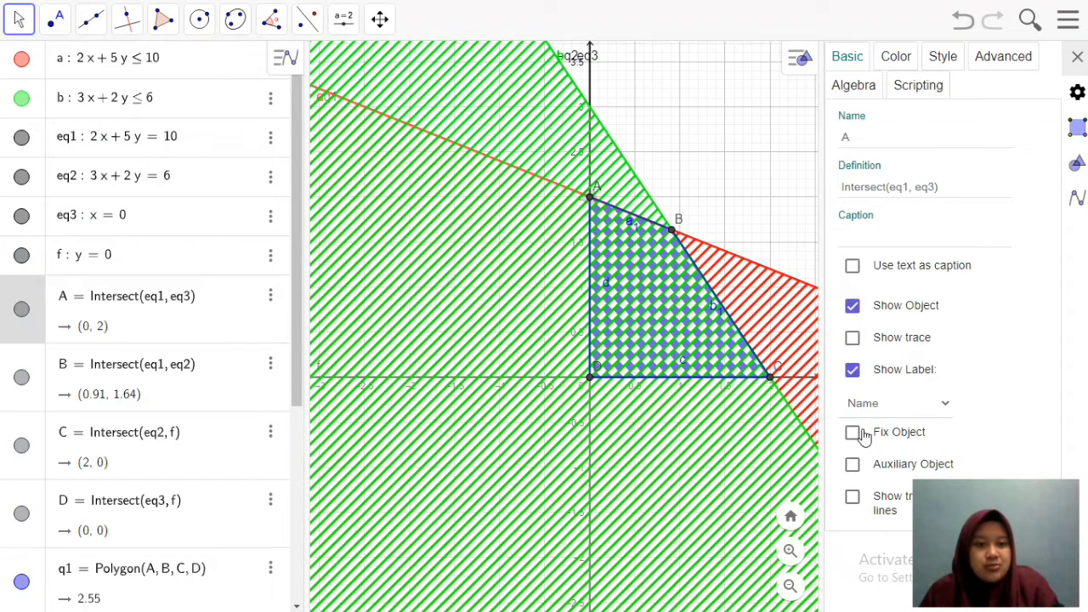
{"action": "left_click", "coordinate": [884, 404]}
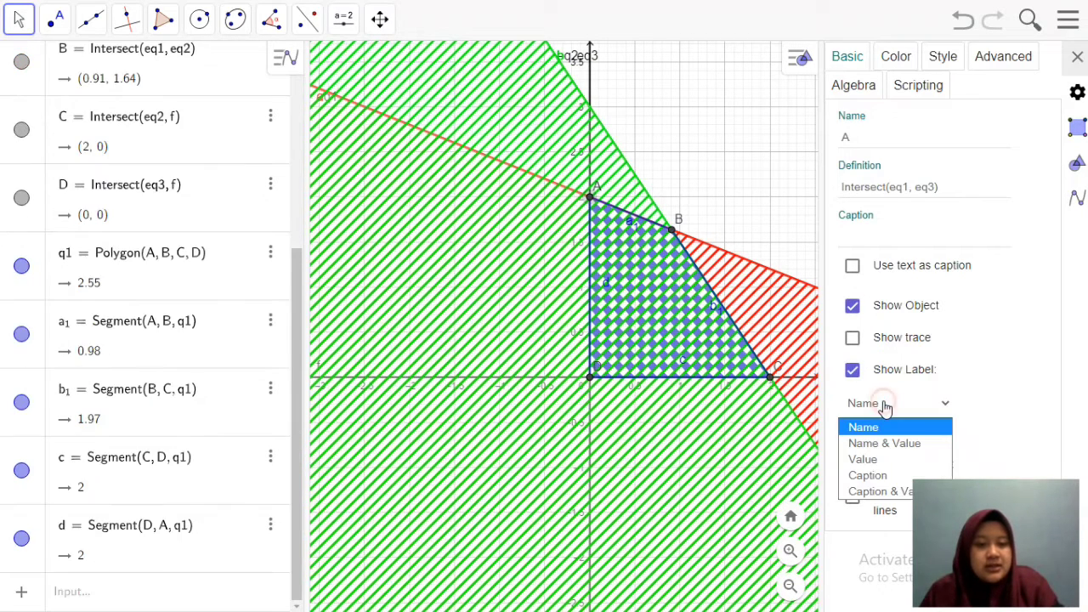
{"action": "left_click", "coordinate": [887, 444]}
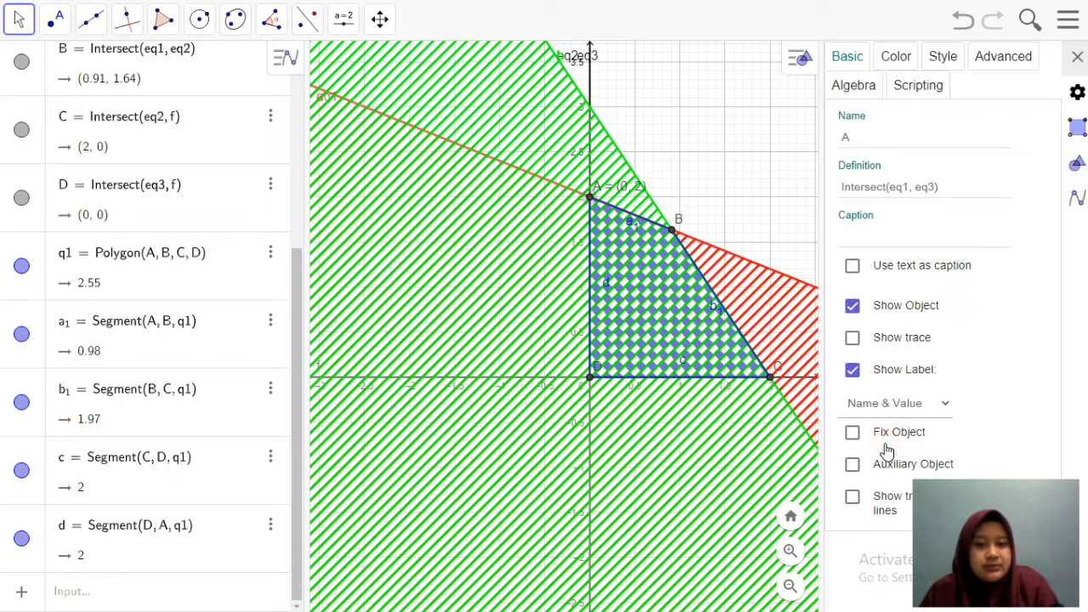
{"action": "left_click", "coordinate": [674, 234]}
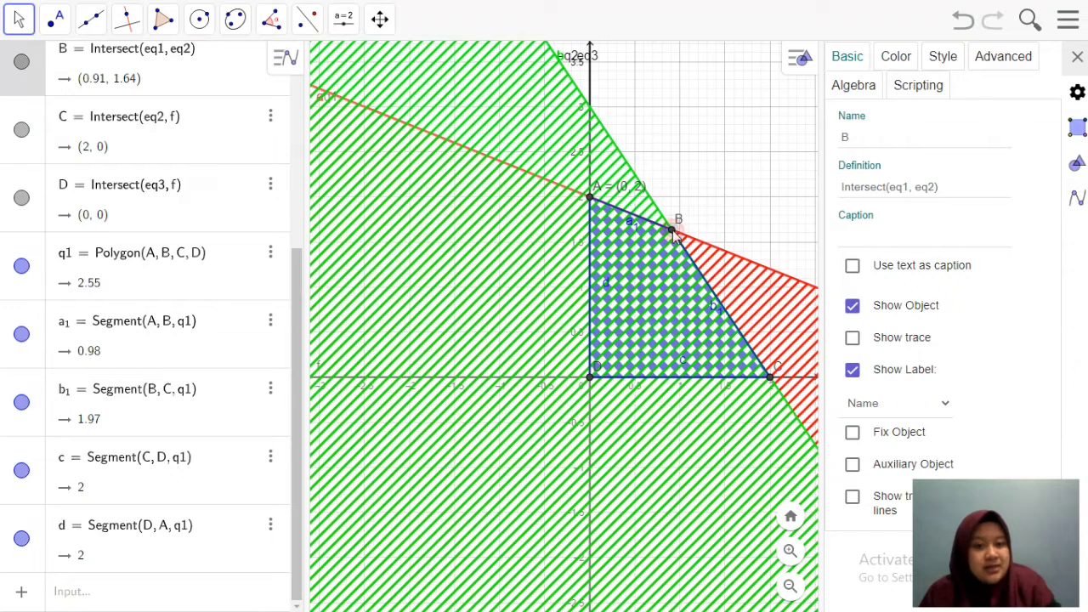
{"action": "left_click", "coordinate": [909, 413]}
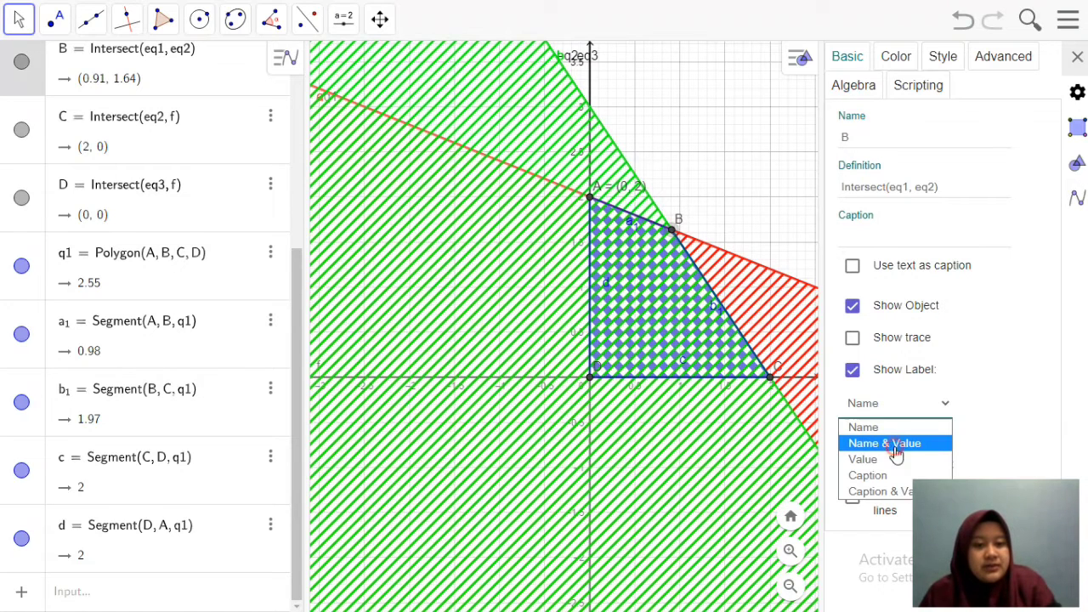
{"action": "left_click", "coordinate": [895, 444]}
Set the labels of points C and D to show Name & Value.
{"action": "left_click", "coordinate": [770, 380]}
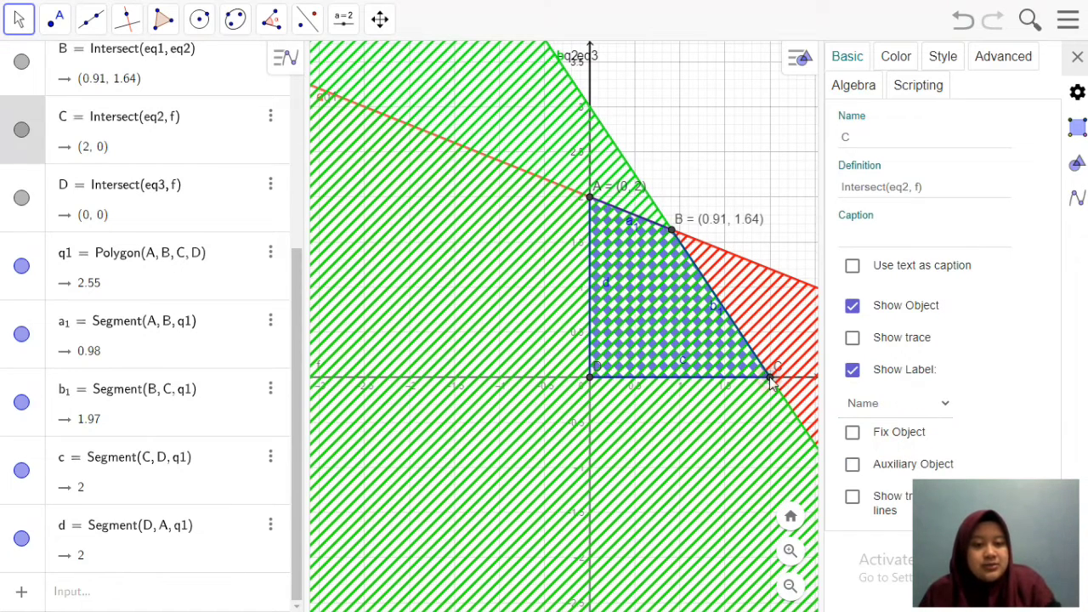
{"action": "left_click", "coordinate": [861, 399]}
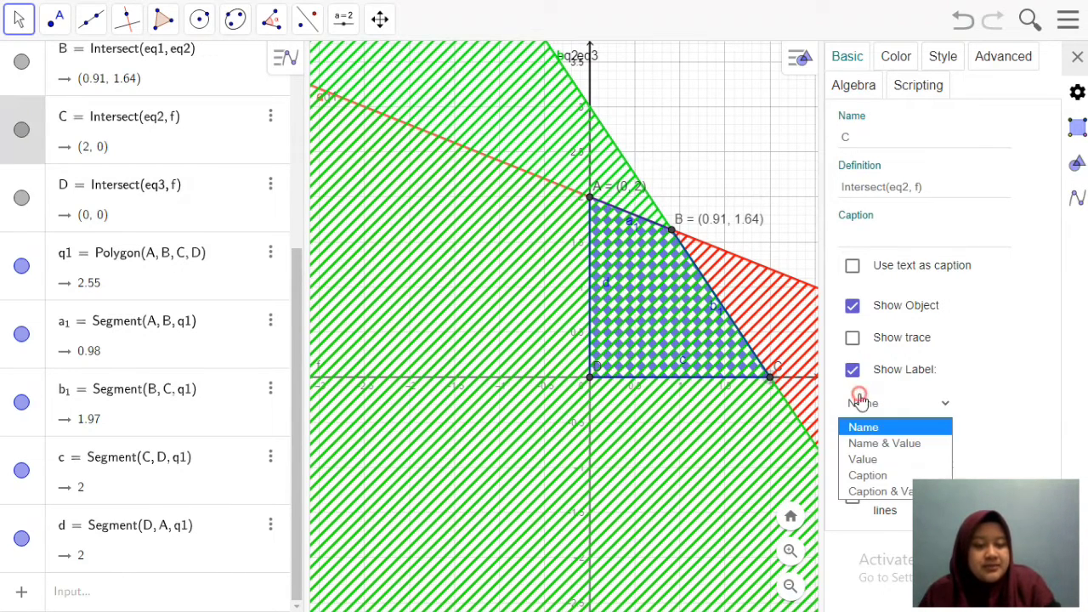
{"action": "left_click", "coordinate": [867, 443]}
{"action": "left_click", "coordinate": [591, 378]}
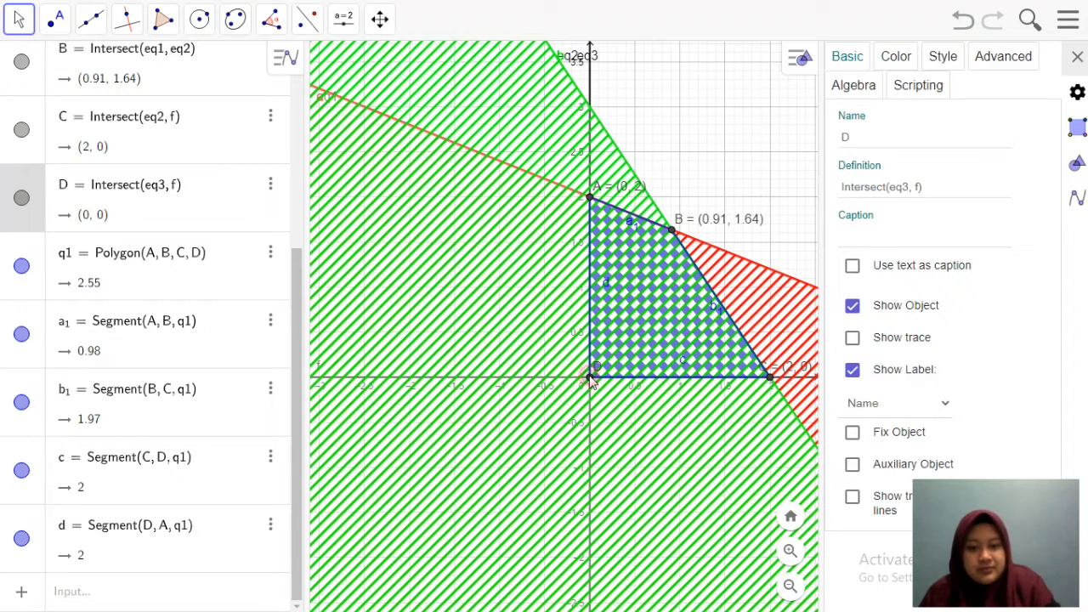
{"action": "left_click", "coordinate": [881, 400]}
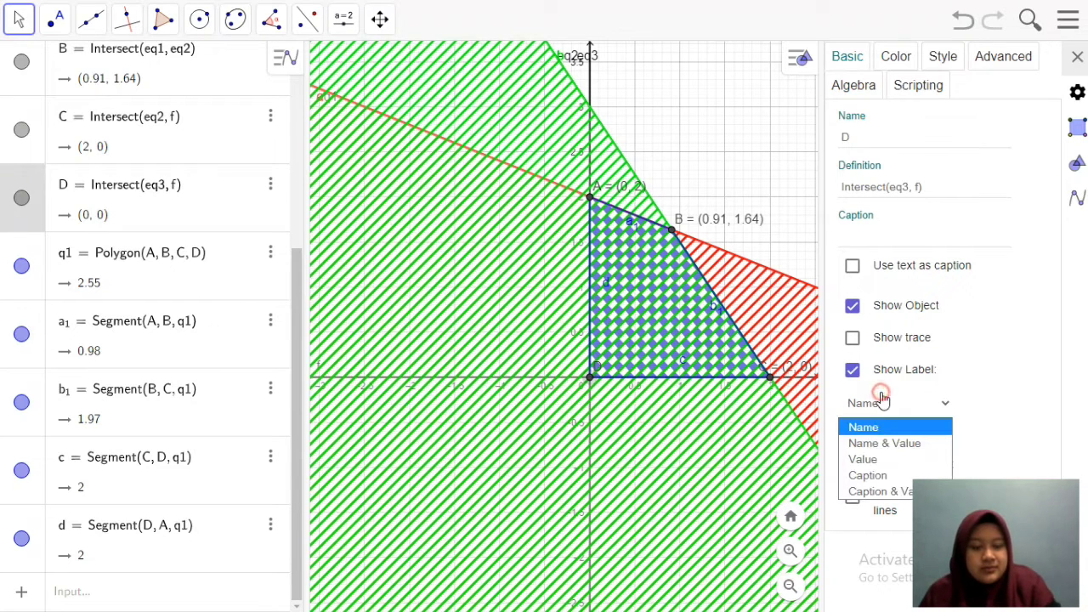
{"action": "left_click", "coordinate": [881, 444]}
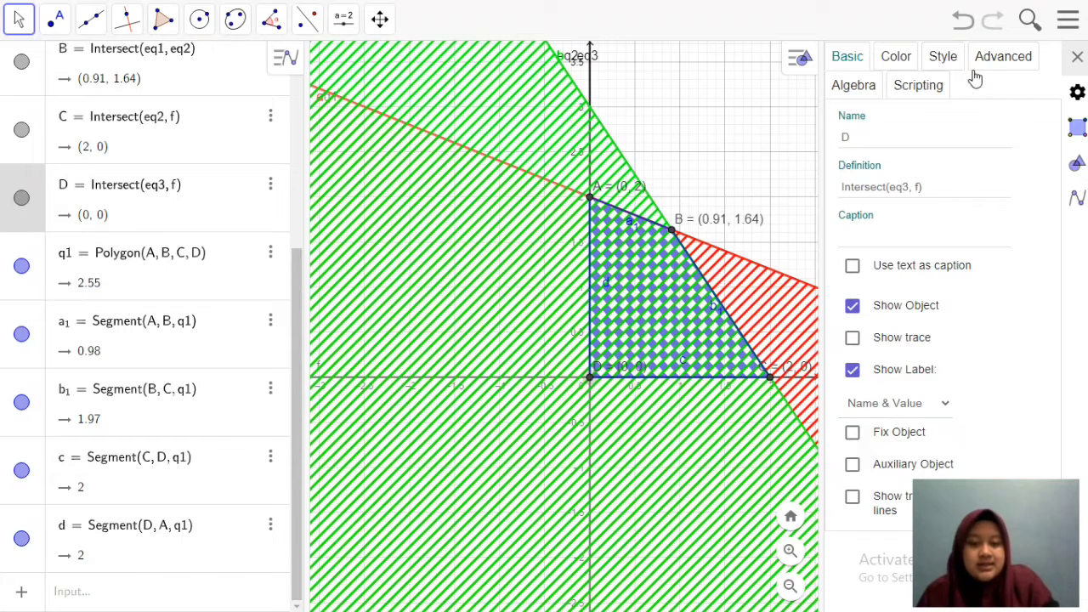
Close the object settings and move the labels of points C and D just below the x-axis.
{"action": "left_click", "coordinate": [1077, 56]}
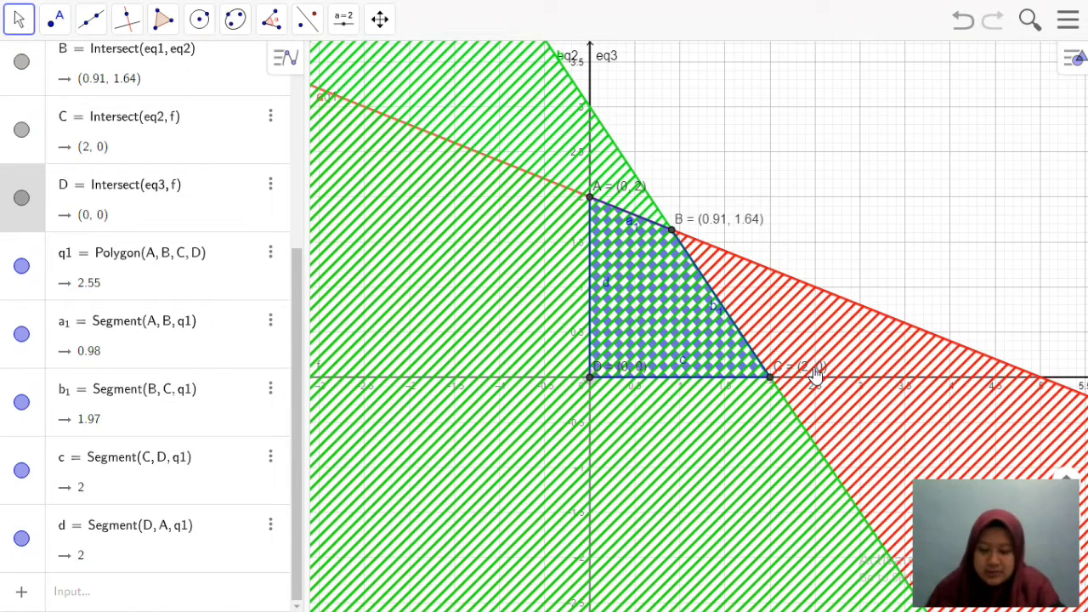
{"action": "left_click_drag", "start_coordinate": [815, 374], "coordinate": [814, 399]}
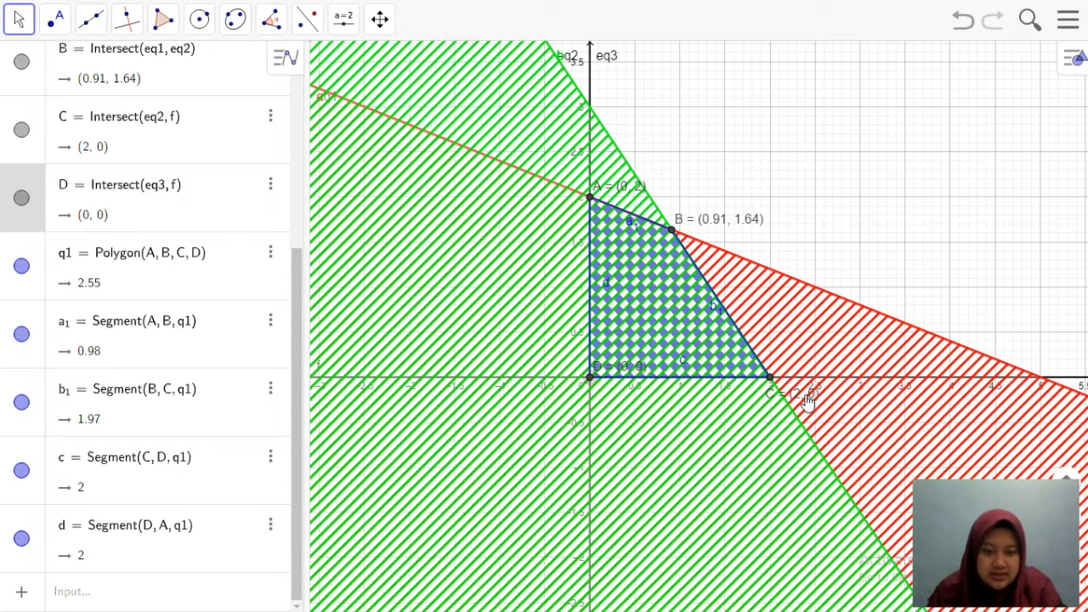
{"action": "left_click_drag", "start_coordinate": [636, 371], "coordinate": [632, 396]}
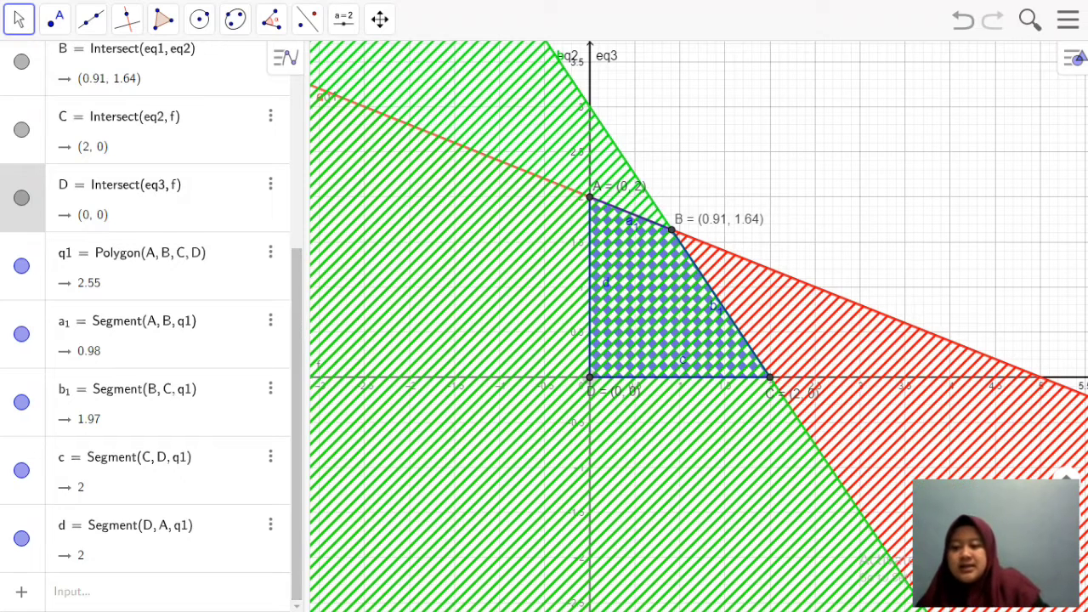
Define the objective value at point A as NA = 100x(A) + 120y(A).
{"action": "left_click", "coordinate": [73, 590]}
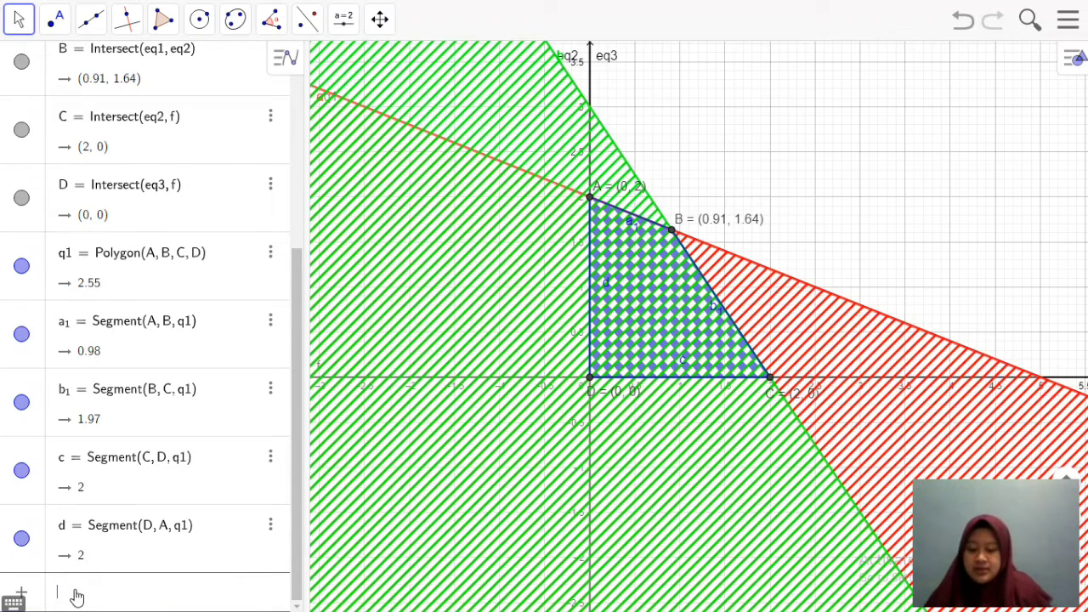
{"action": "type", "text": "NA = 100x("}
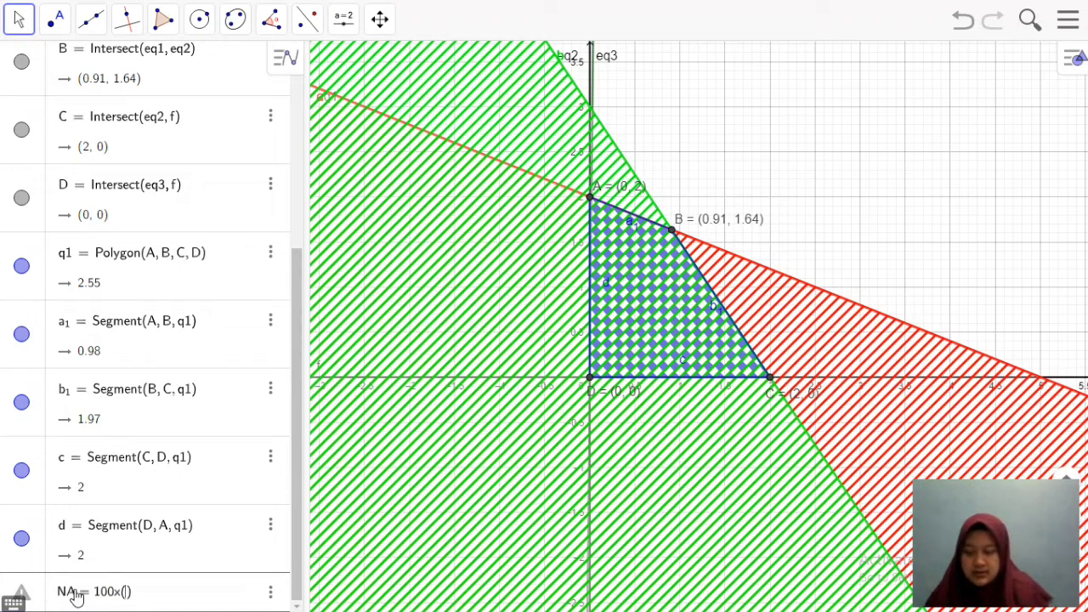
{"action": "type", "text": "A) "}
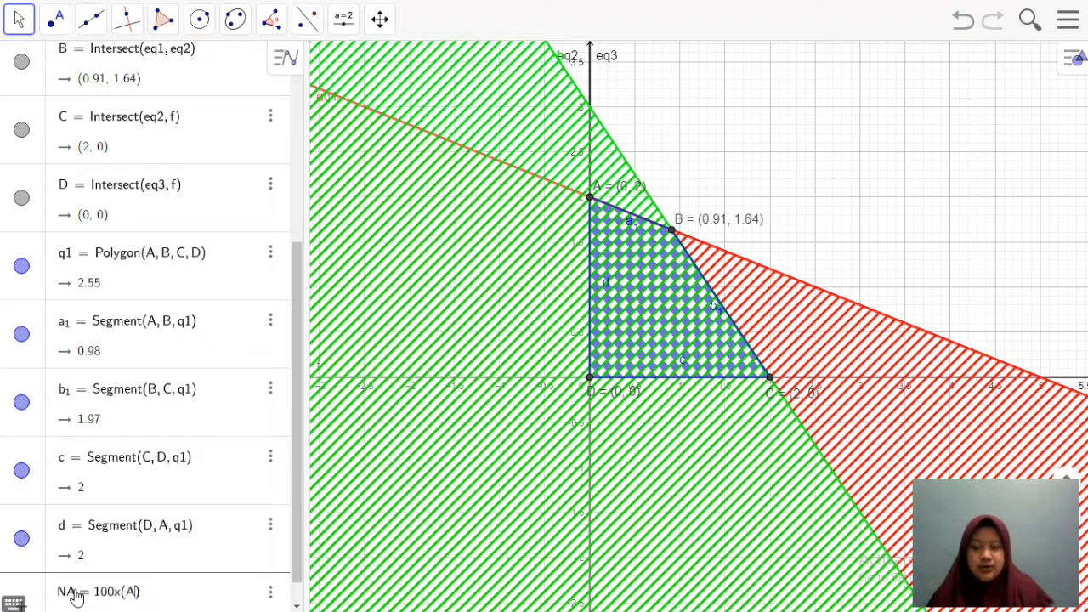
{"action": "type", "text": "+ 120y(A)"}
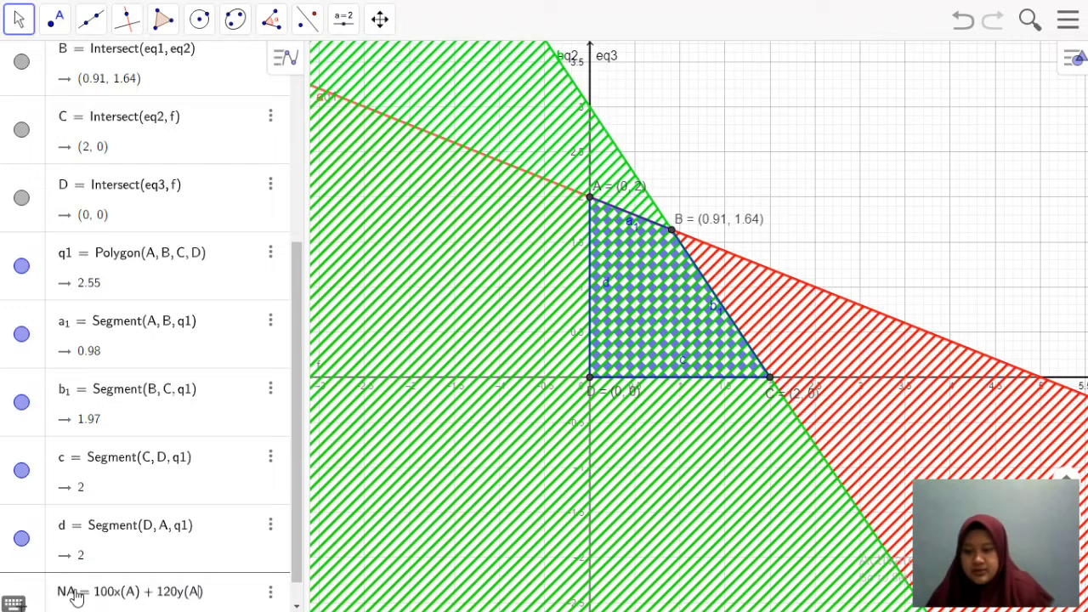
{"action": "key", "text": "Return"}
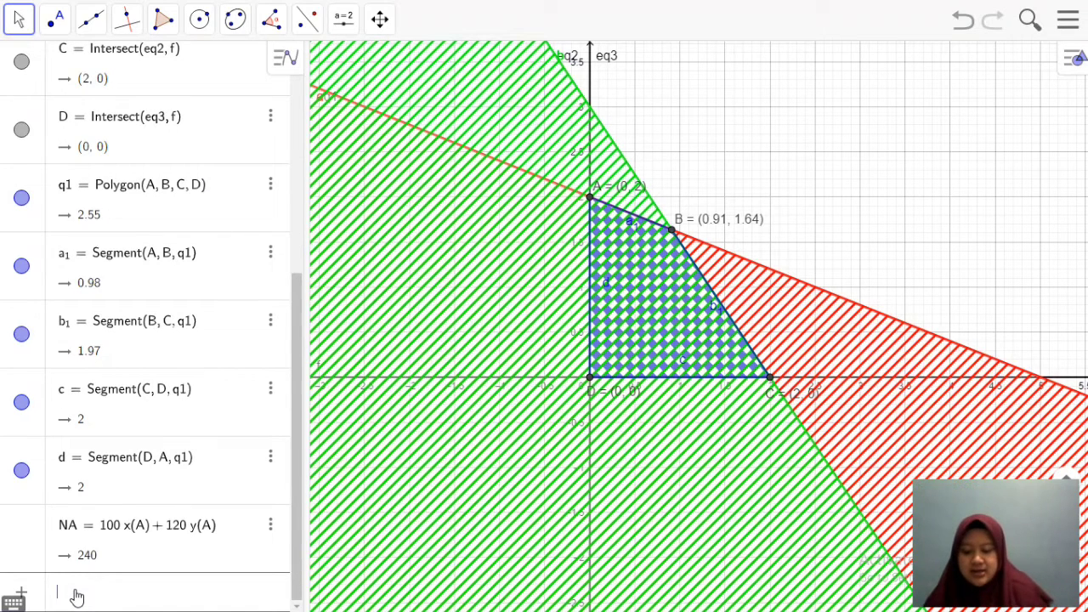
Define the objective value at point B as NB = 100x(B) + 120y(B).
{"action": "type", "text": "NB = 10"}
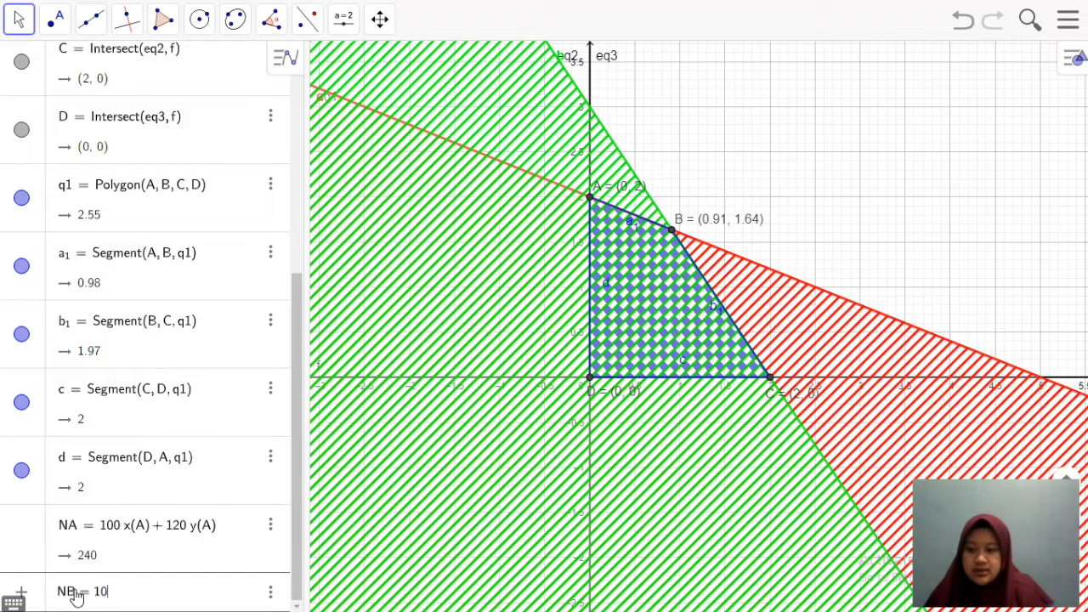
{"action": "type", "text": "0x("}
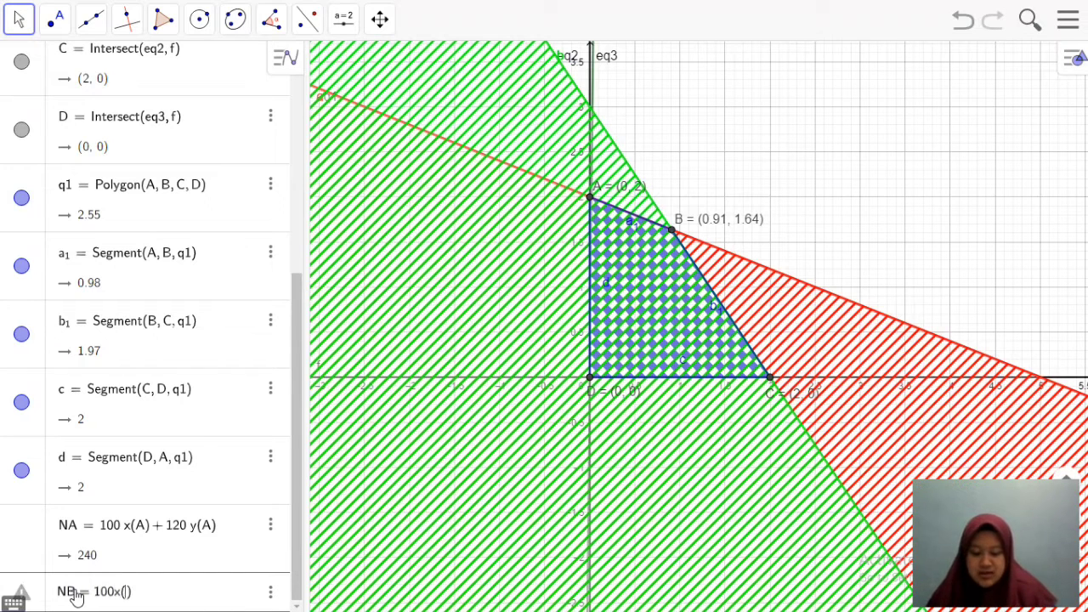
{"action": "type", "text": "B) +"}
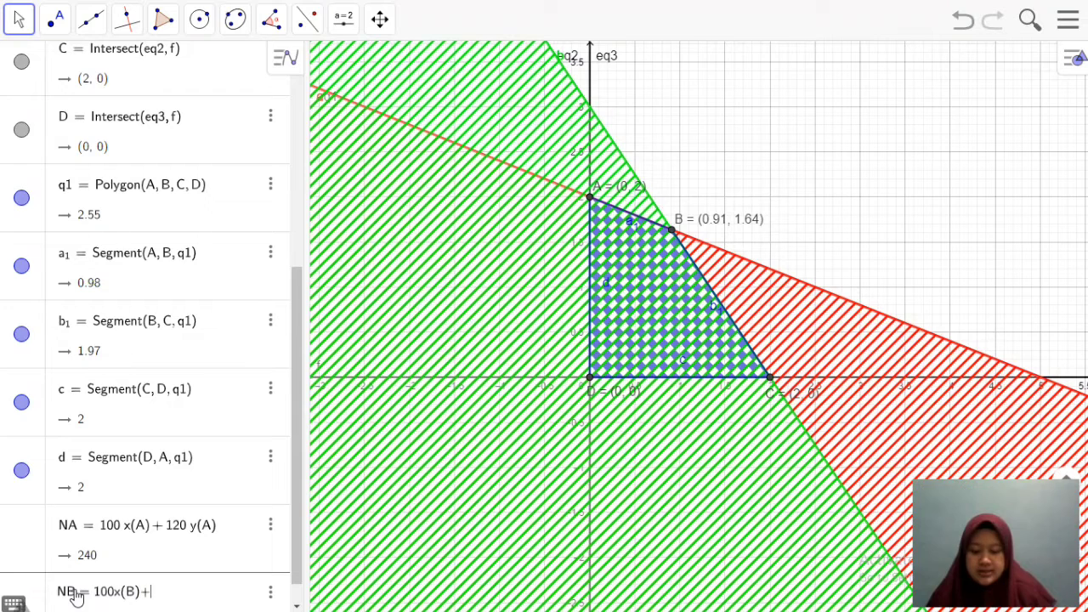
{"action": "type", "text": " 120y(B"}
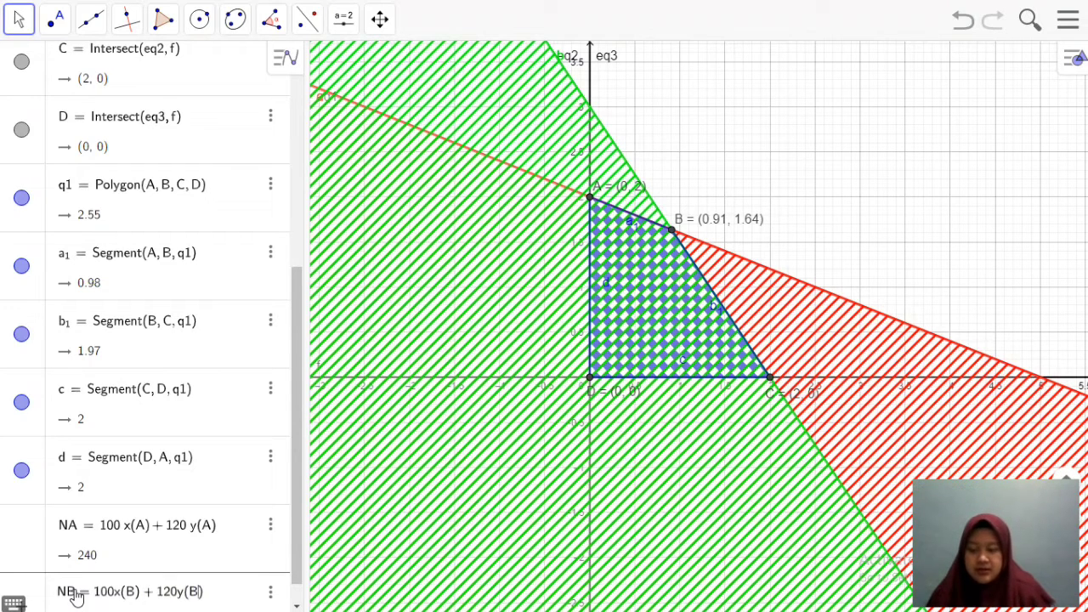
{"action": "key", "text": "Return"}
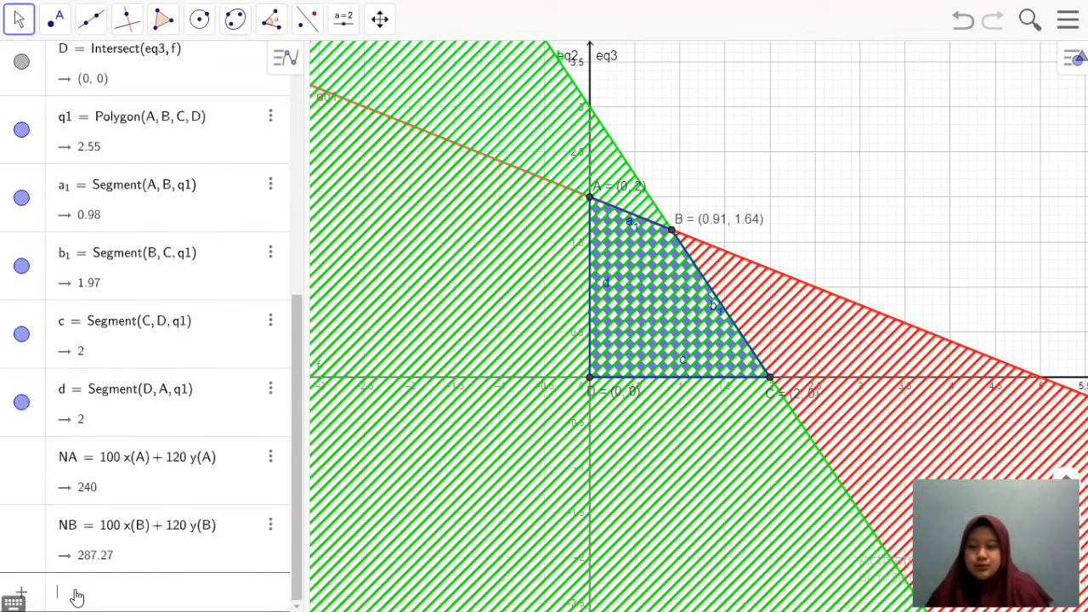
Define the objective value at point C as NC = 100x(C) + 120y(C).
{"action": "type", "text": "N"}
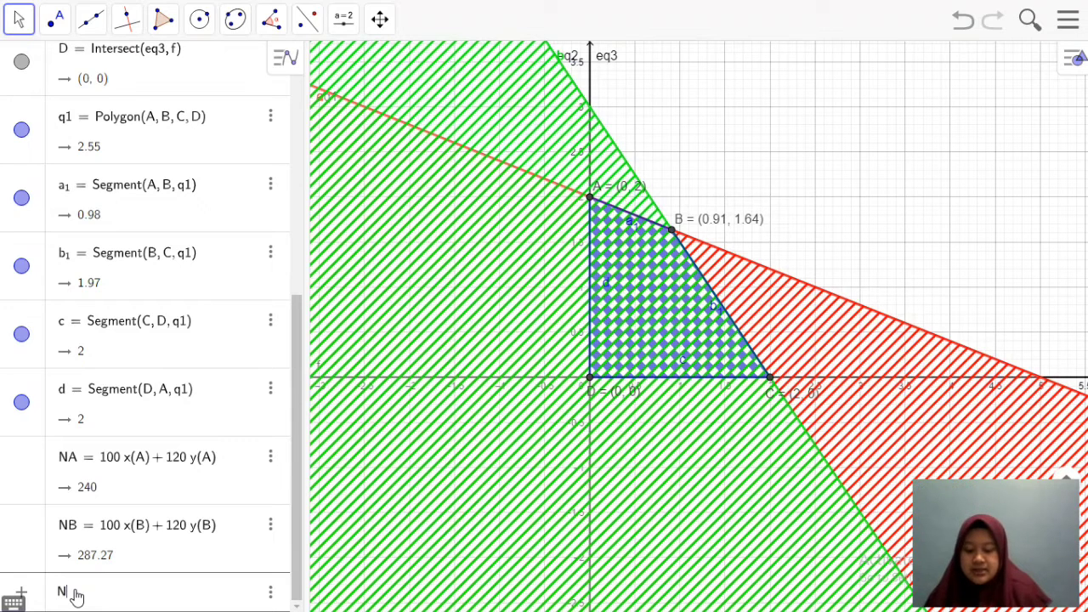
{"action": "type", "text": "="}
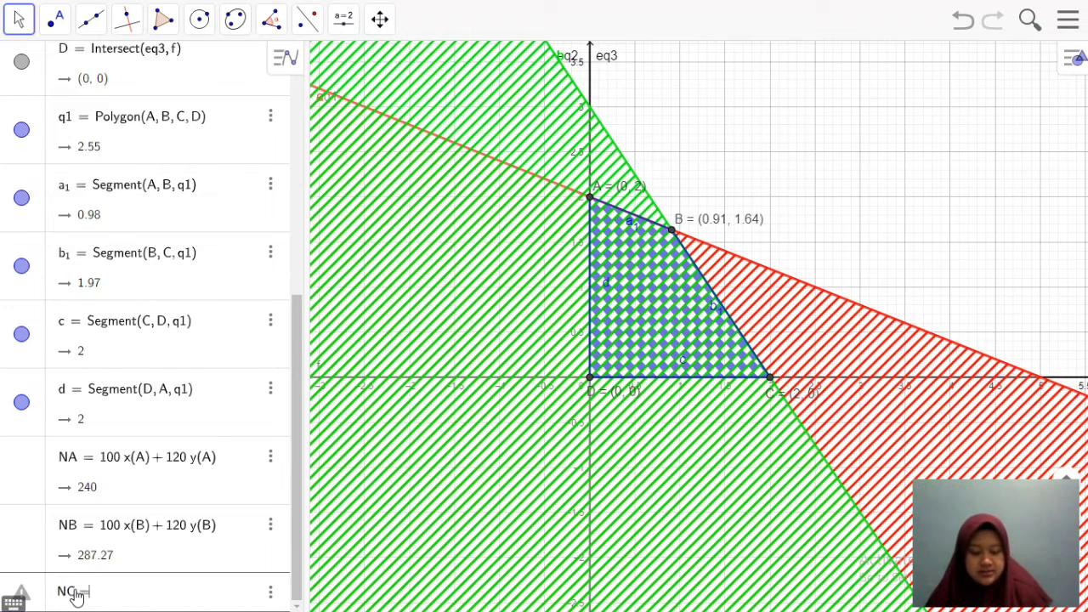
{"action": "type", "text": " 100x"}
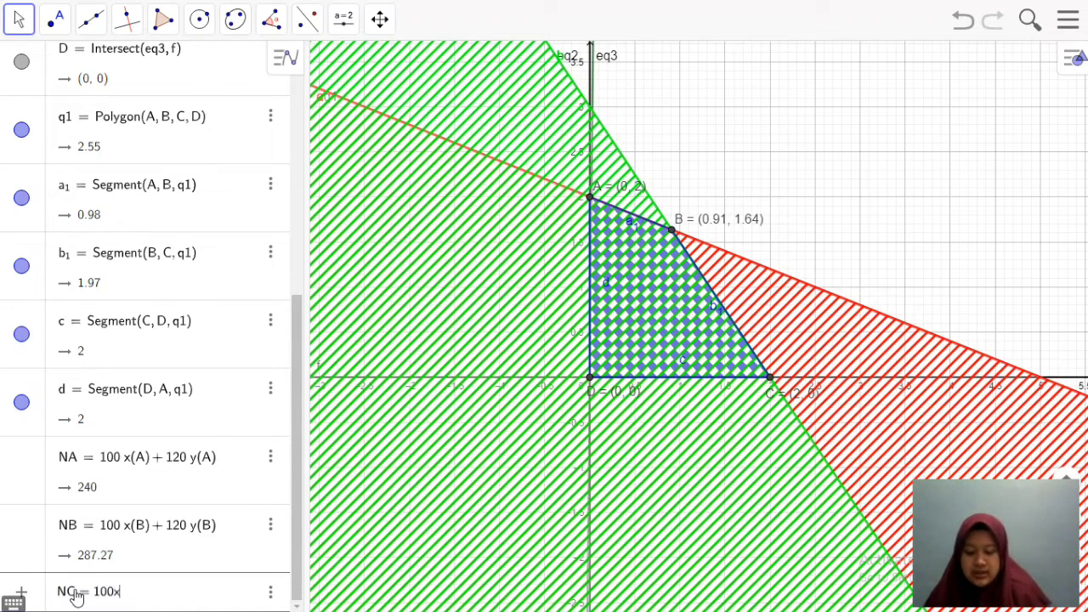
{"action": "type", "text": "(C) "}
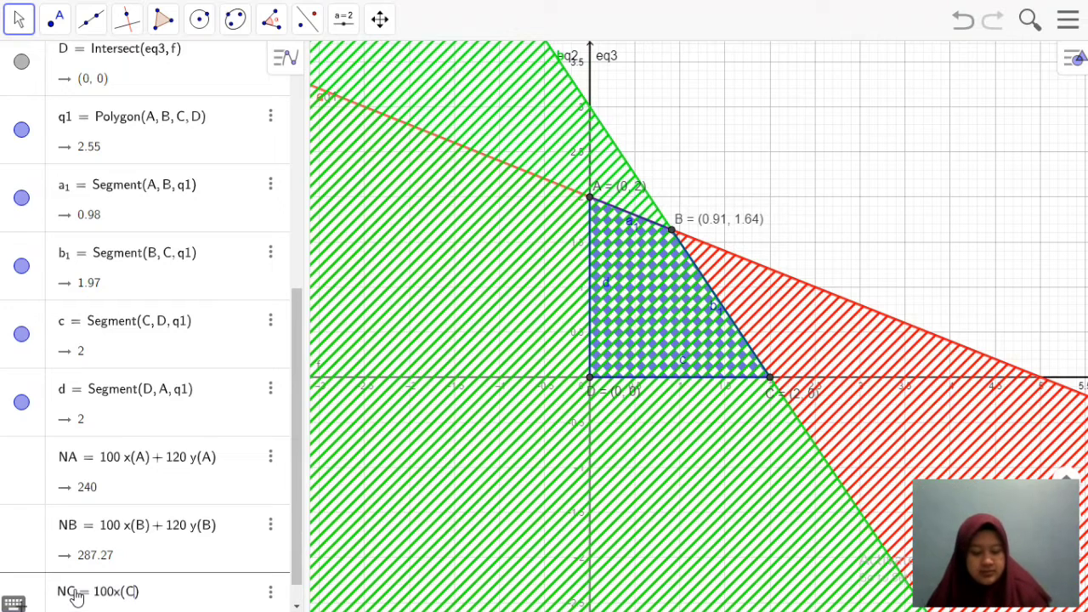
{"action": "type", "text": "+ 120y(C"}
{"action": "key", "text": "Return"}
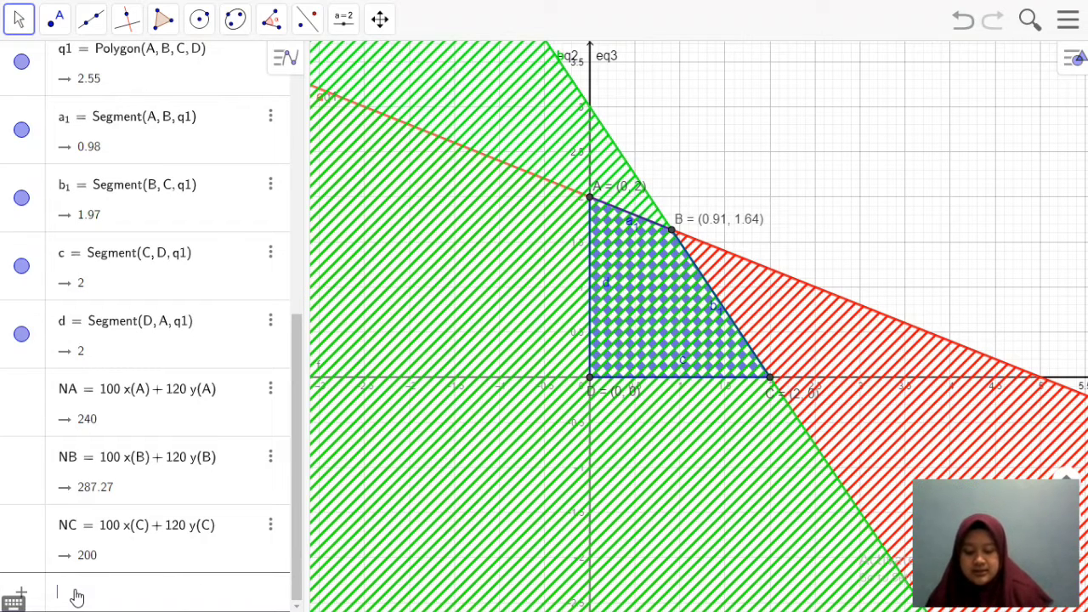
Define the objective value at point D as ND = 100x(D) + 120y(D).
{"action": "type", "text": "ND"}
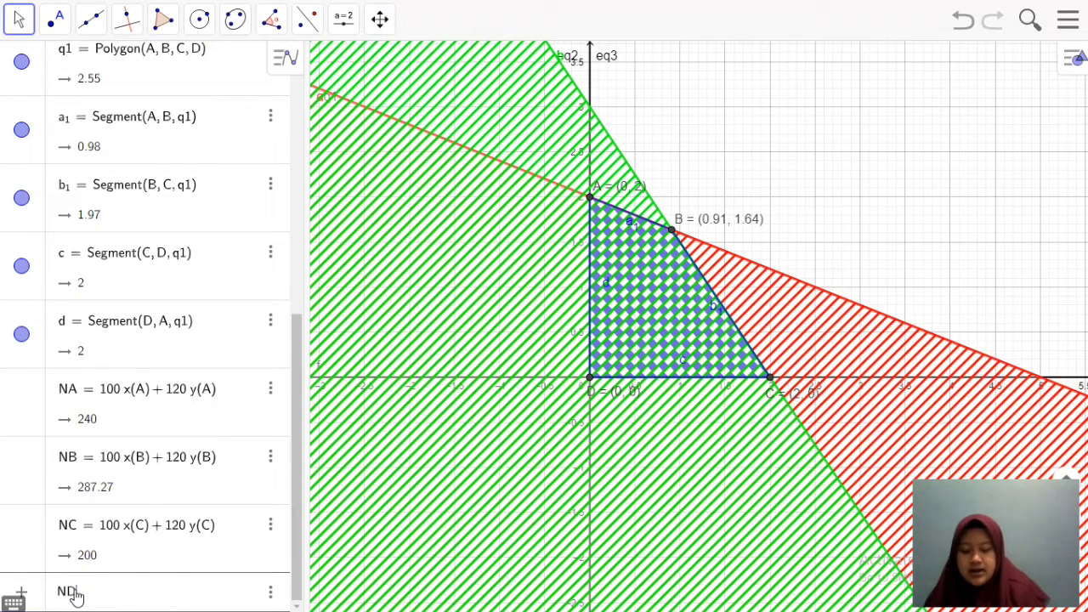
{"action": "type", "text": " = 100 "}
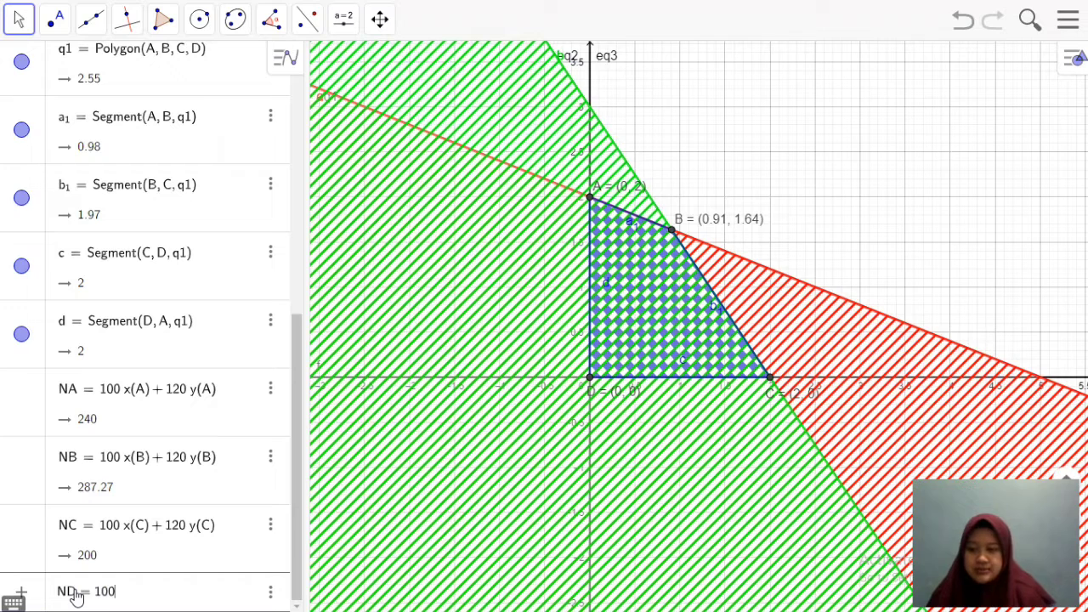
{"action": "type", "text": "x("}
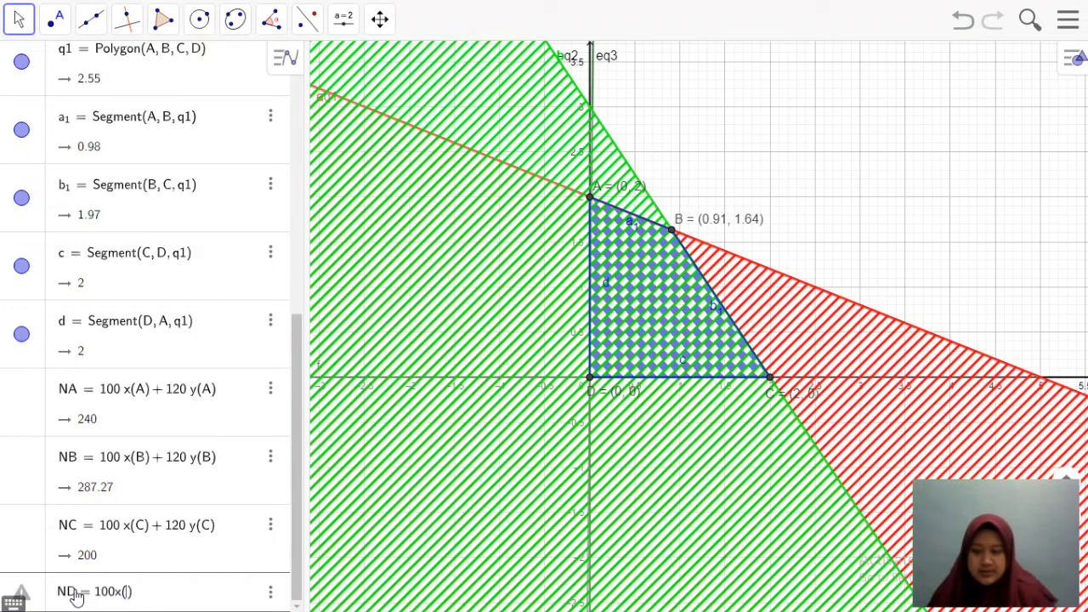
{"action": "type", "text": "D"}
{"action": "type", "text": ") + 120 "}
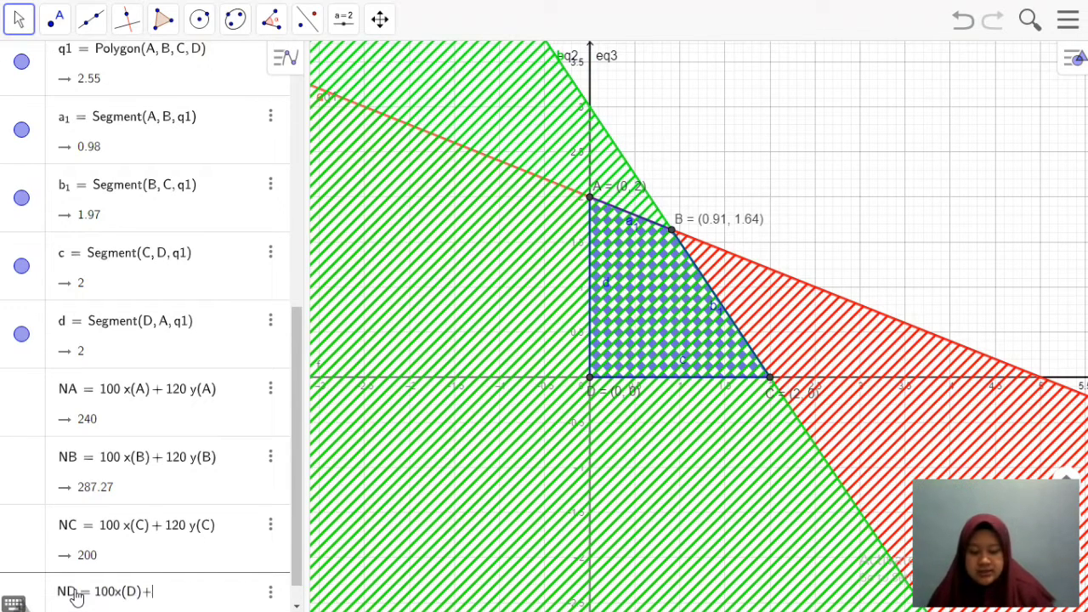
{"action": "type", "text": "y(D"}
{"action": "key", "text": "Return"}
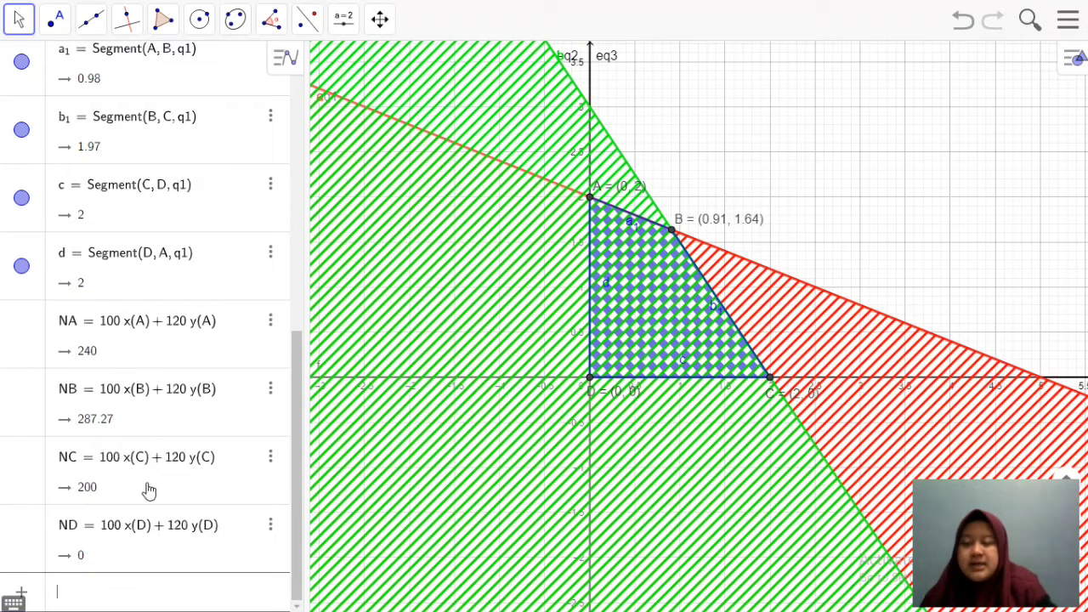
{"action": "left_click_drag", "start_coordinate": [296, 426], "coordinate": [294, 109]}
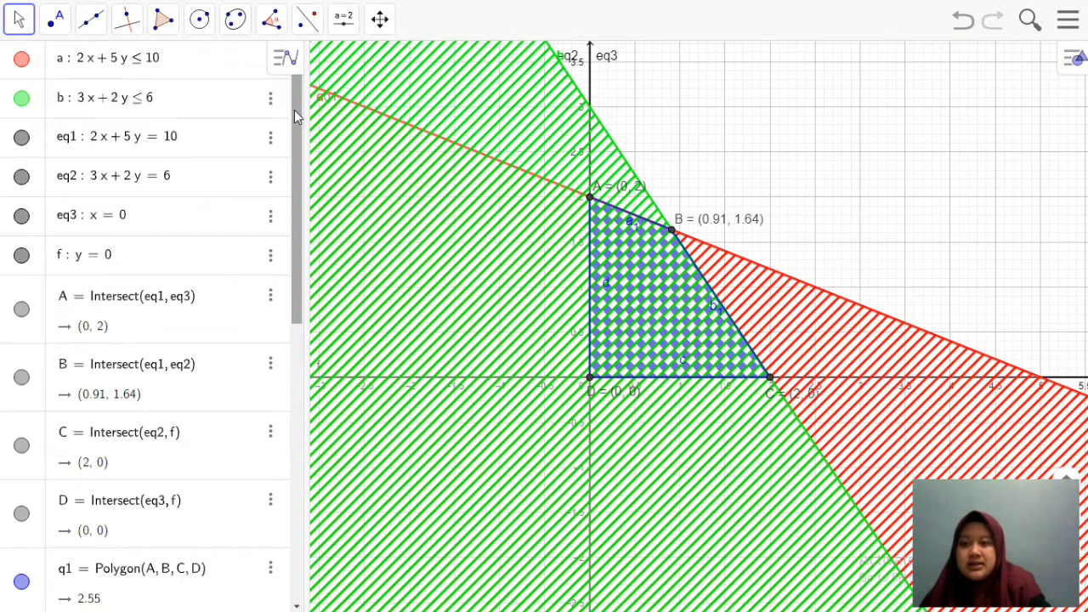
{"action": "left_click_drag", "start_coordinate": [295, 109], "coordinate": [300, 382]}
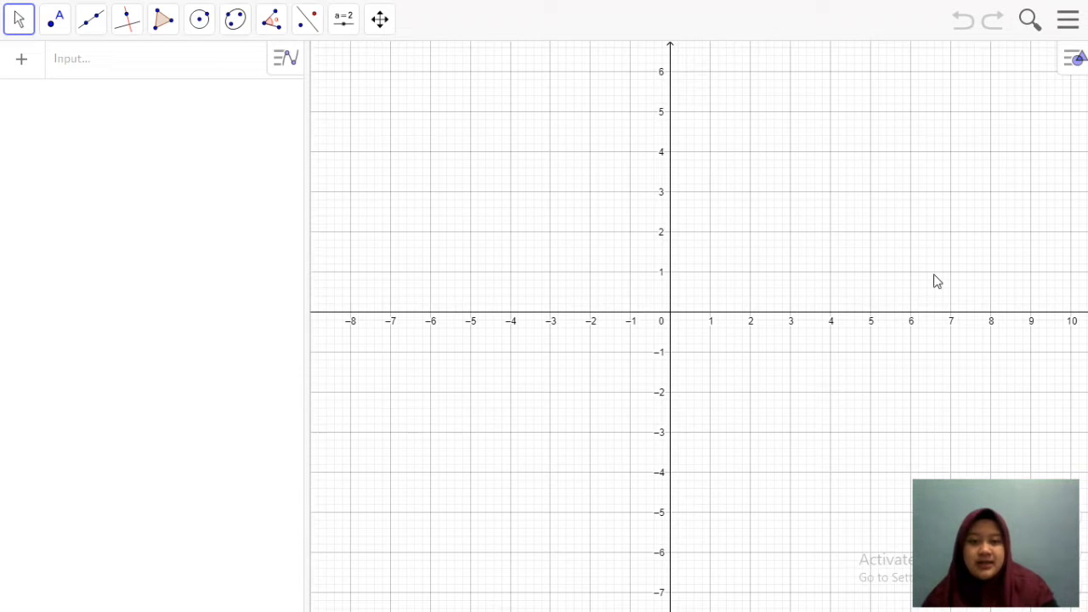
Set the graph's horizontal range to x Min -100 and x Max 280 in the graphics settings.
{"action": "right_click", "coordinate": [598, 250]}
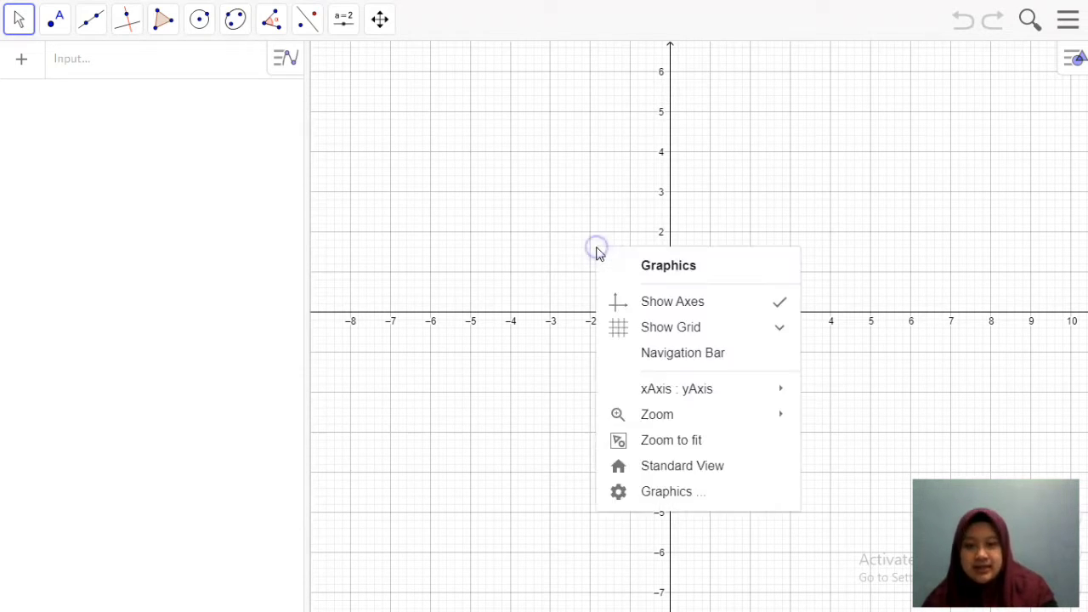
{"action": "left_click", "coordinate": [643, 493]}
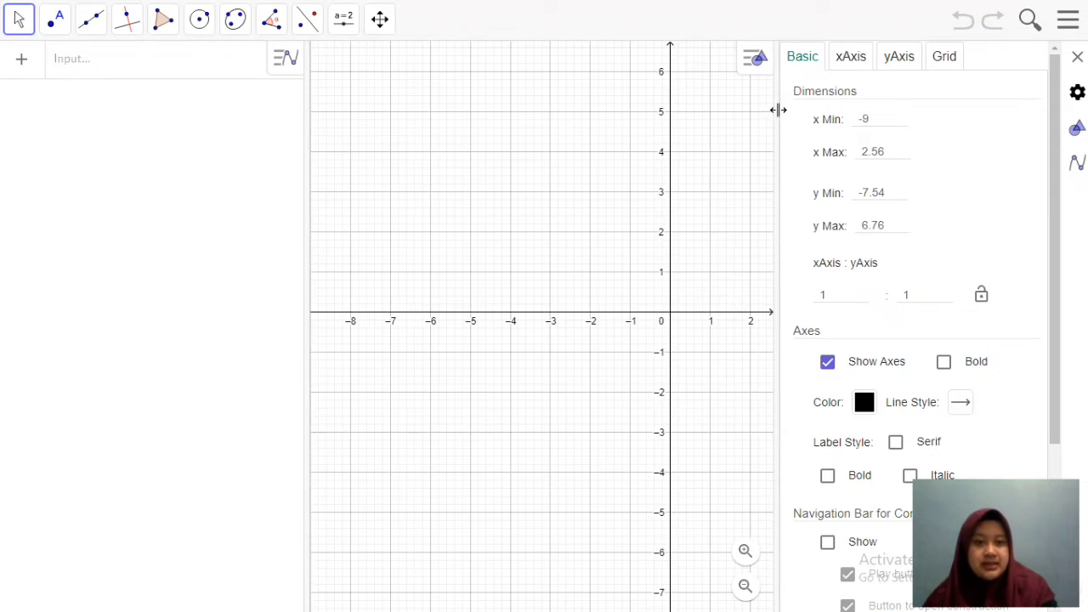
{"action": "left_click", "coordinate": [879, 119]}
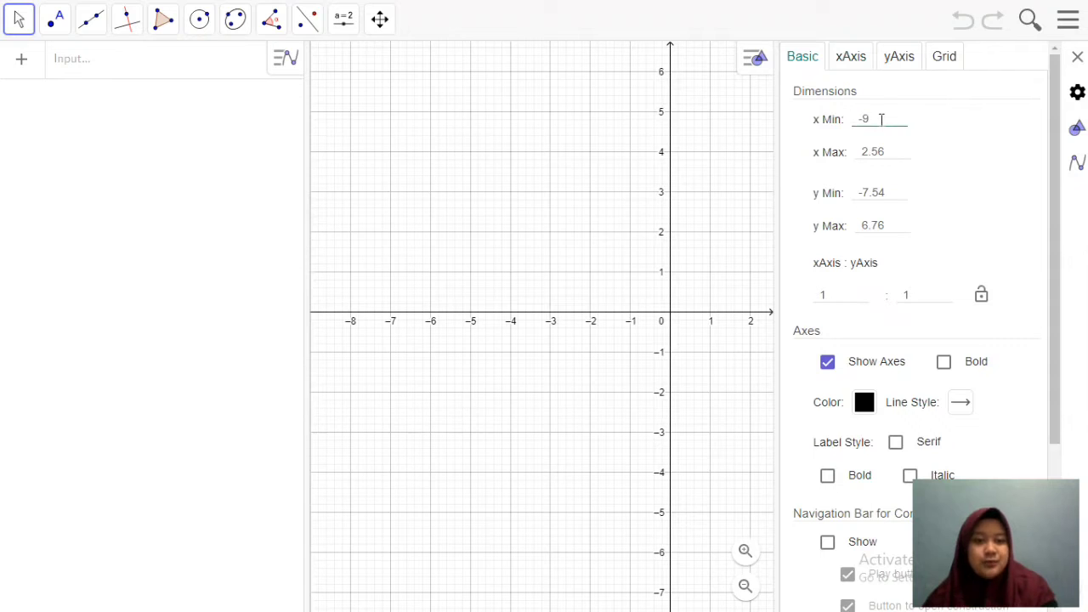
{"action": "key", "text": "BackSpace"}
{"action": "type", "text": "100"}
{"action": "left_click", "coordinate": [889, 151]}
{"action": "key", "text": "BackSpace"}
{"action": "key", "text": "BackSpace"}
{"action": "key", "text": "BackSpace"}
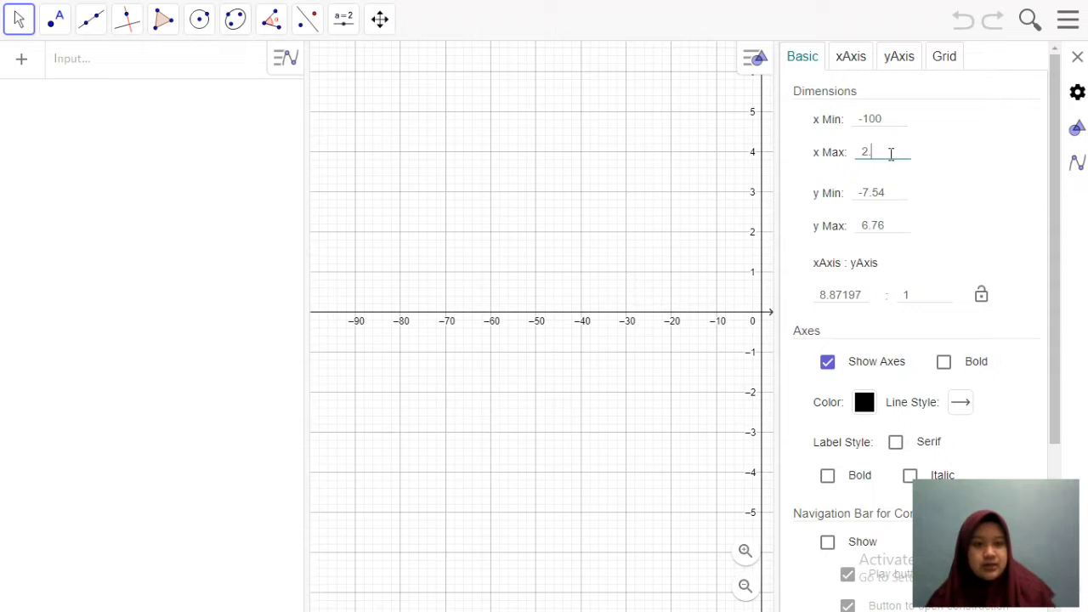
{"action": "type", "text": "80"}
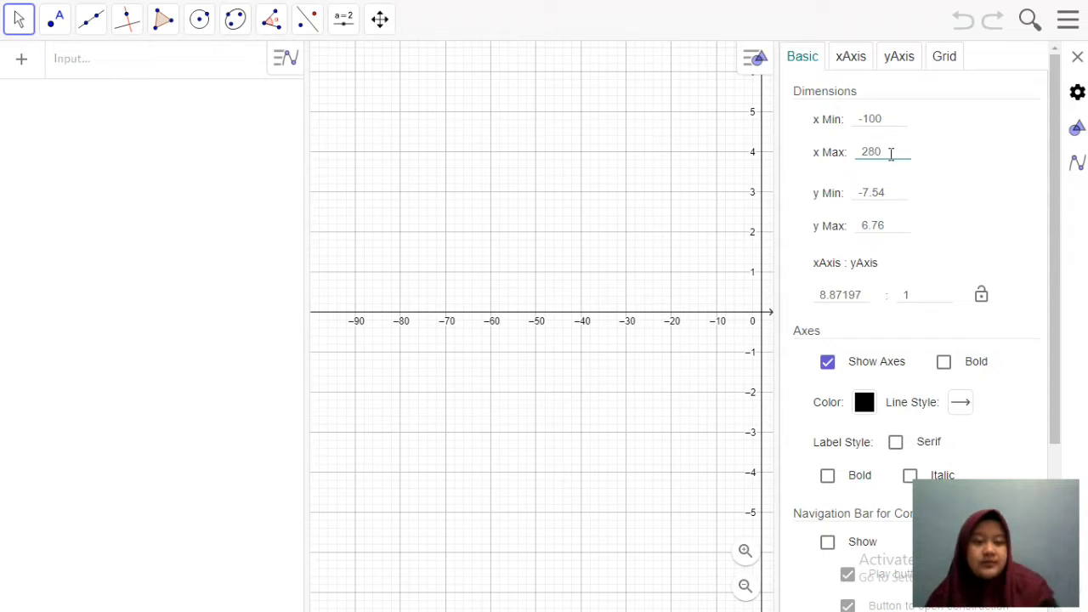
Set the graph's vertical range to y Min -5 and y Max 5.
{"action": "left_click", "coordinate": [897, 193]}
{"action": "key", "text": "BackSpace"}
{"action": "key", "text": "BackSpace"}
{"action": "key", "text": "BackSpace"}
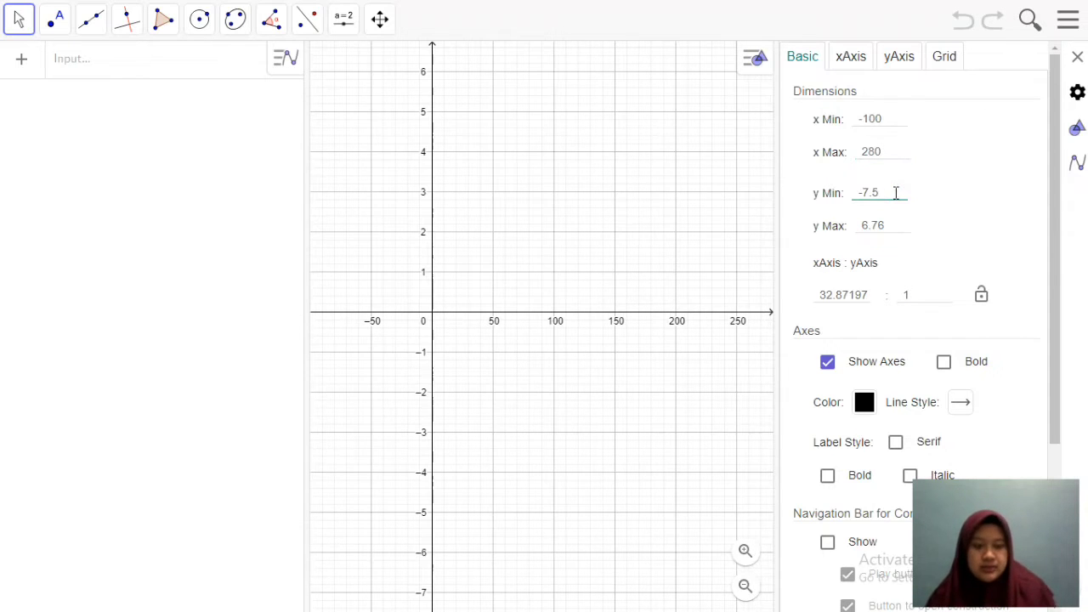
{"action": "key", "text": "BackSpace"}
{"action": "type", "text": "5"}
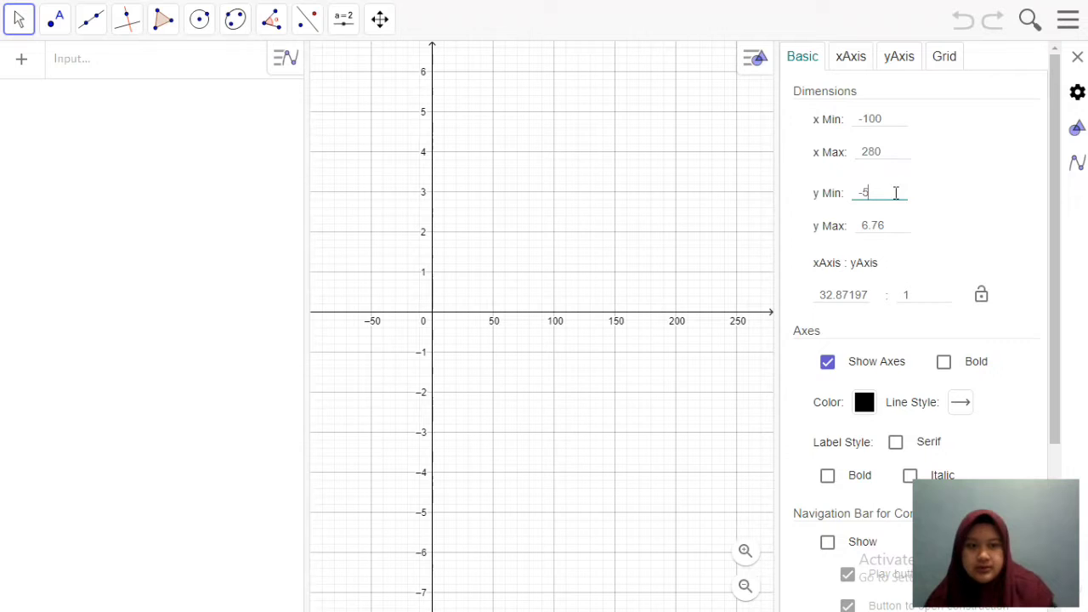
{"action": "left_click", "coordinate": [893, 226]}
{"action": "key", "text": "BackSpace"}
{"action": "key", "text": "BackSpace"}
{"action": "key", "text": "BackSpace"}
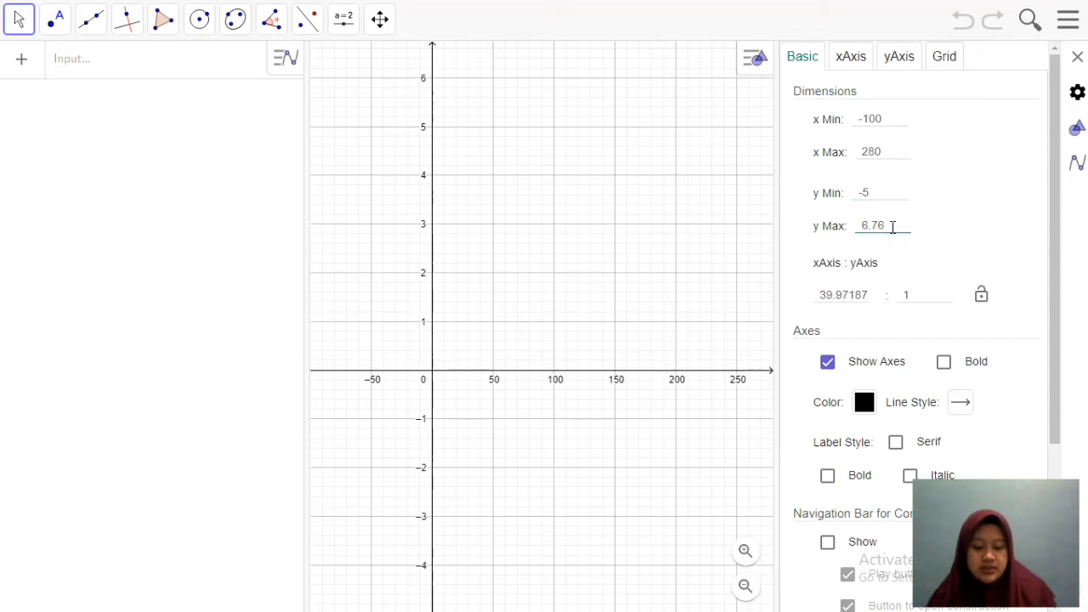
{"action": "key", "text": "BackSpace"}
{"action": "type", "text": "4"}
{"action": "key", "text": "BackSpace"}
{"action": "type", "text": "5"}
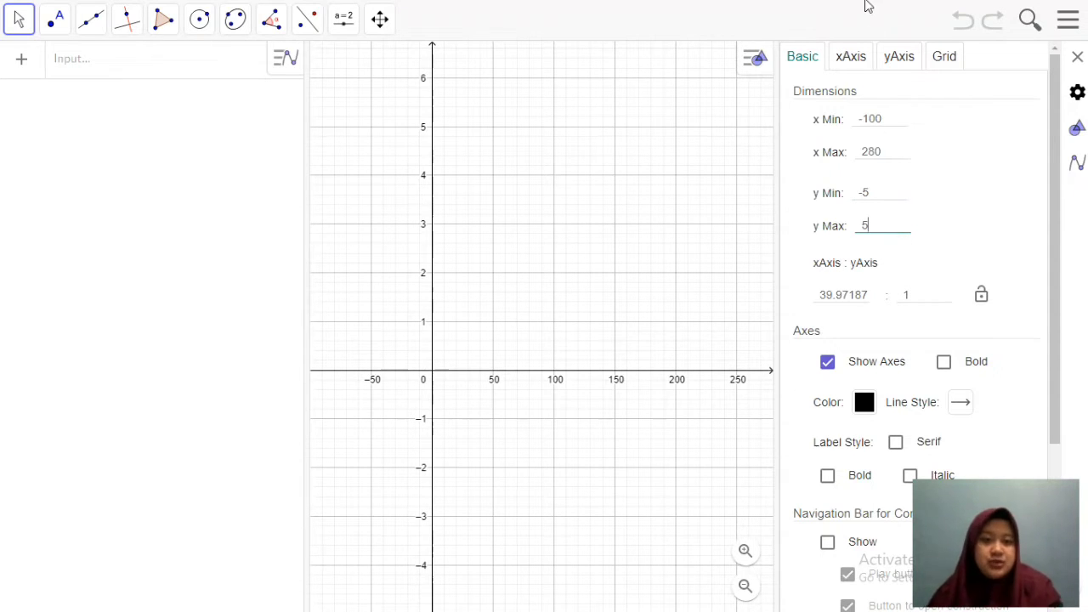
Give the x-axis a tick distance of 30, the degree unit (°) and the label x.
{"action": "left_click", "coordinate": [845, 61]}
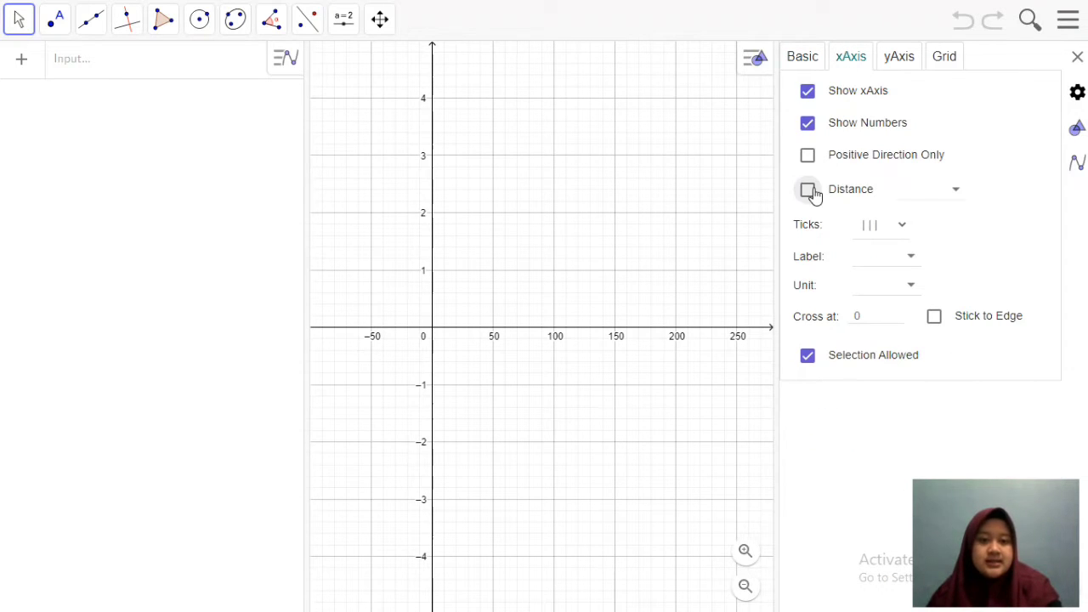
{"action": "left_click", "coordinate": [810, 190]}
{"action": "left_click", "coordinate": [903, 188]}
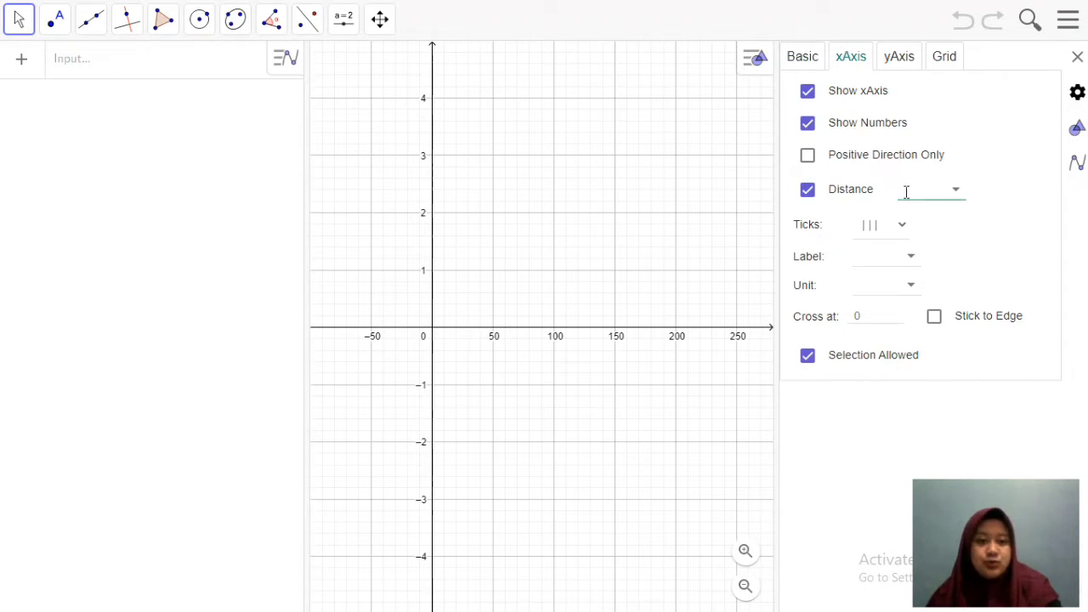
{"action": "type", "text": "30"}
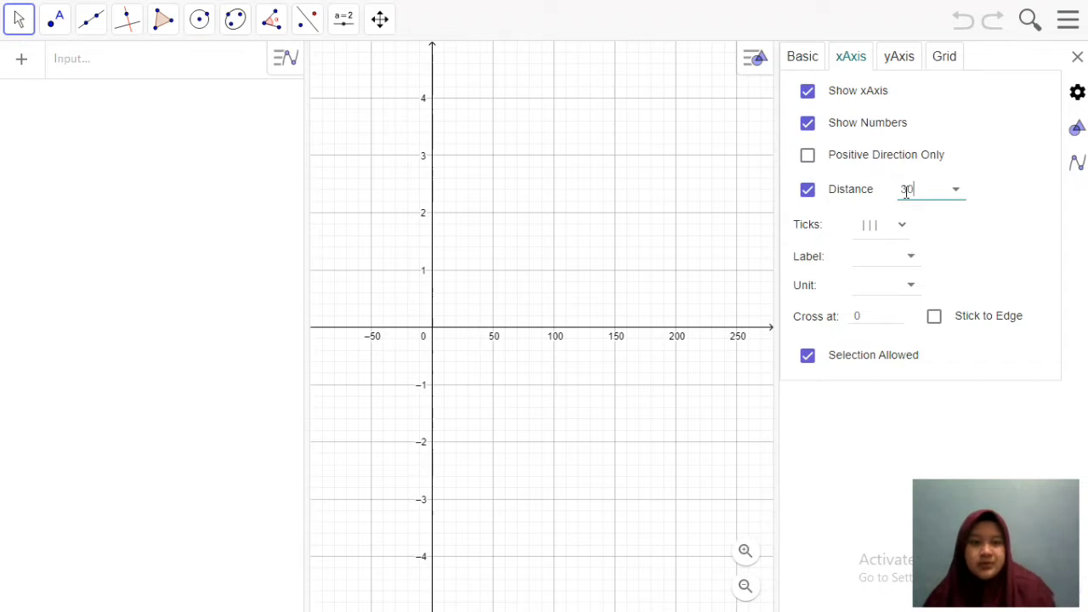
{"action": "left_click", "coordinate": [911, 289]}
{"action": "left_click", "coordinate": [896, 307]}
{"action": "left_click", "coordinate": [876, 259]}
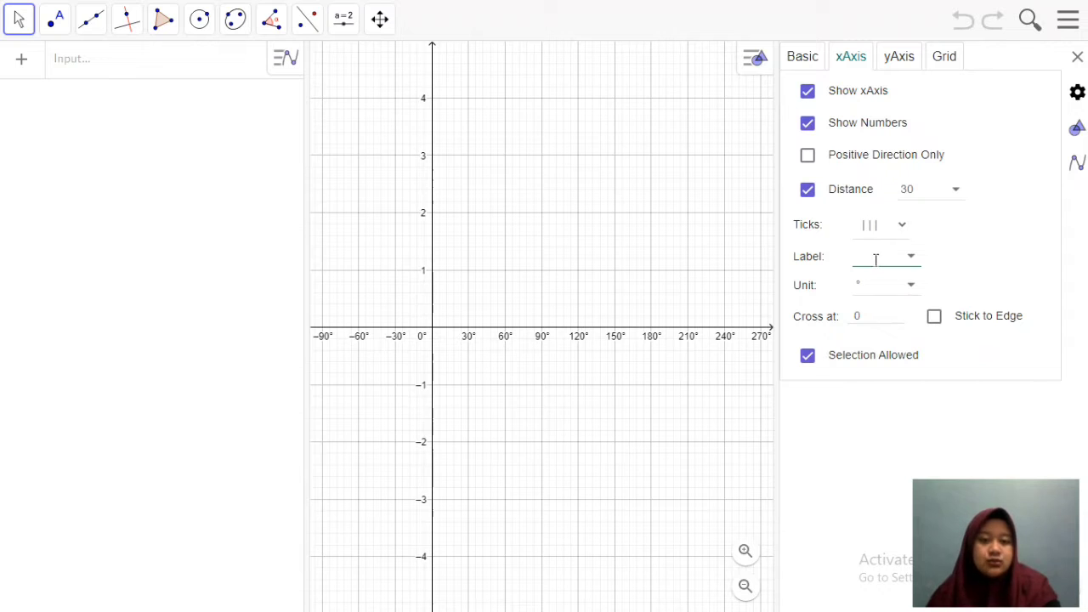
{"action": "type", "text": "x"}
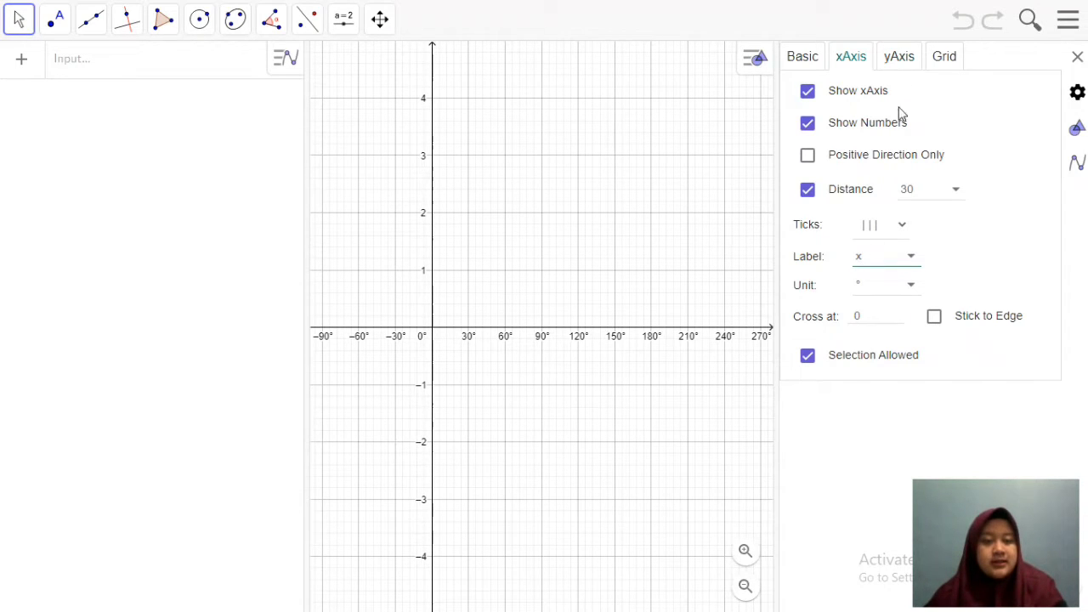
Give the y-axis a tick distance of 1 and the label y, and close the graphics settings.
{"action": "left_click", "coordinate": [894, 63]}
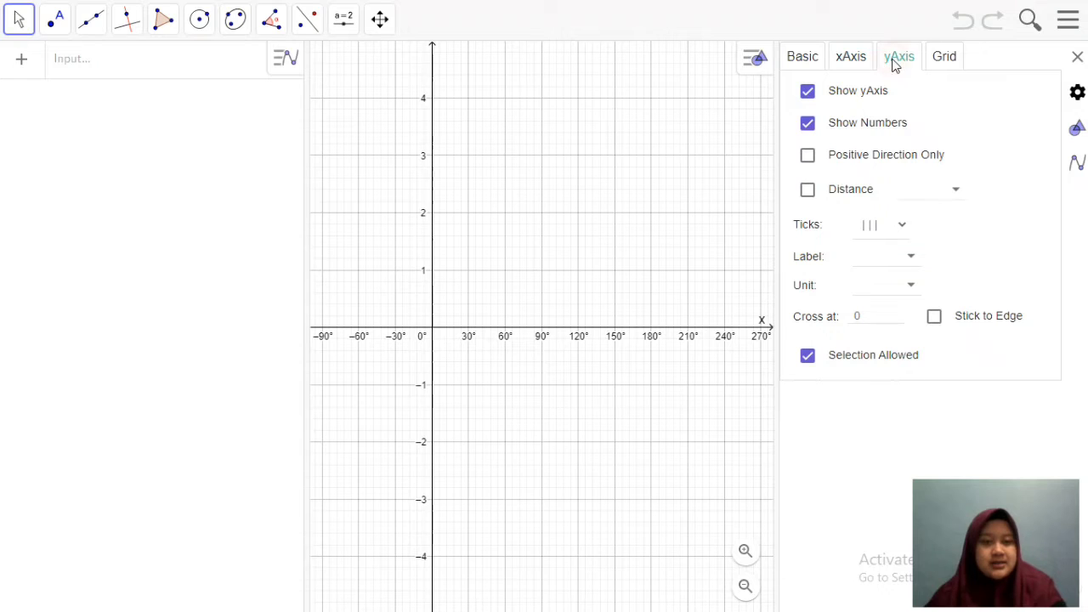
{"action": "left_click", "coordinate": [813, 195]}
{"action": "left_click", "coordinate": [923, 189]}
{"action": "type", "text": "1"}
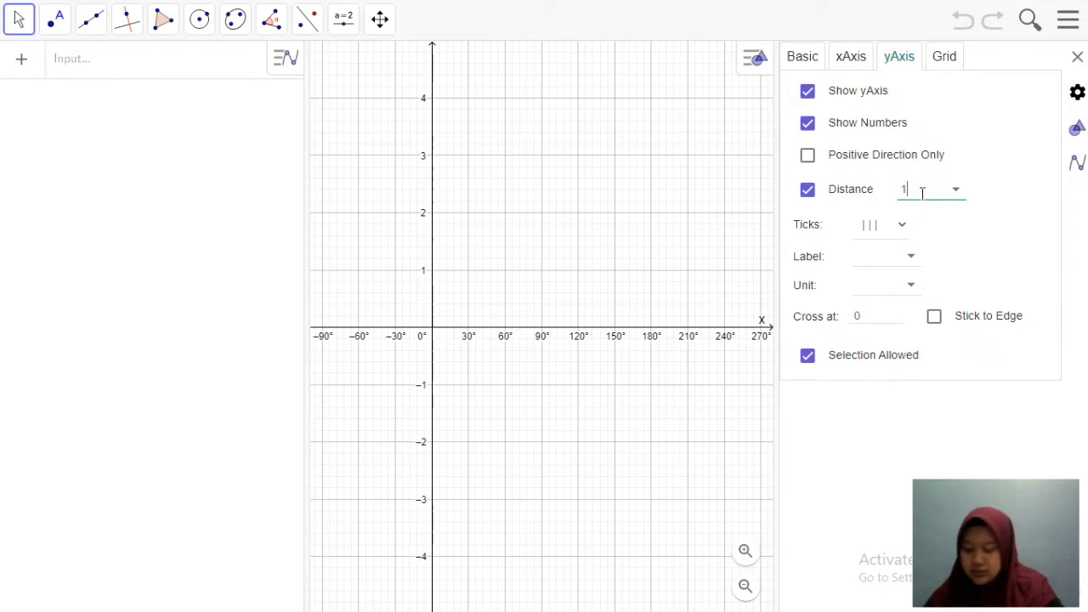
{"action": "left_click", "coordinate": [883, 263]}
{"action": "type", "text": "y"}
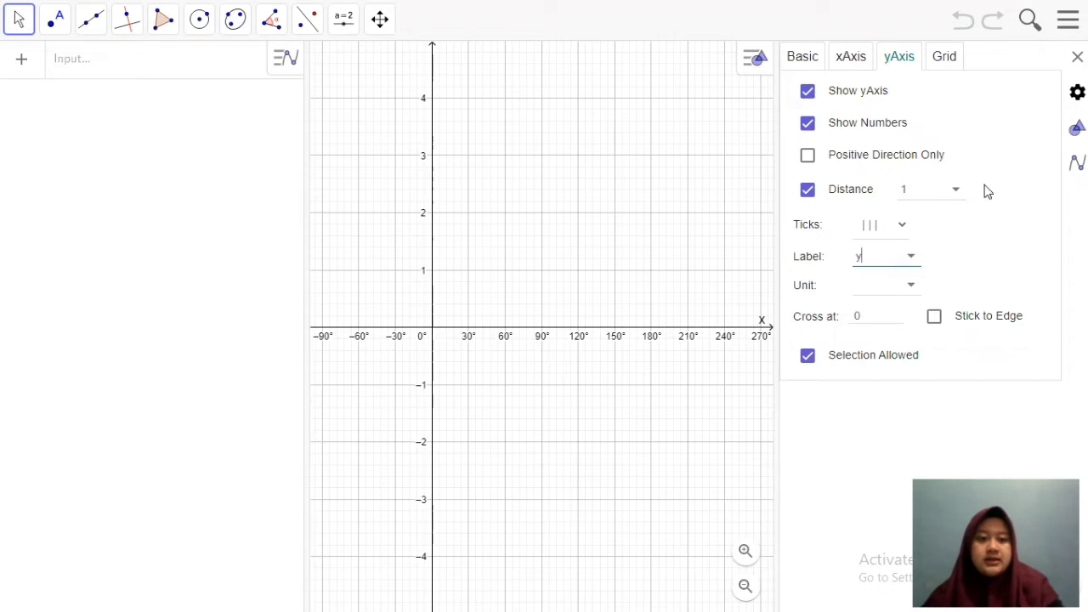
{"action": "left_click", "coordinate": [1081, 61]}
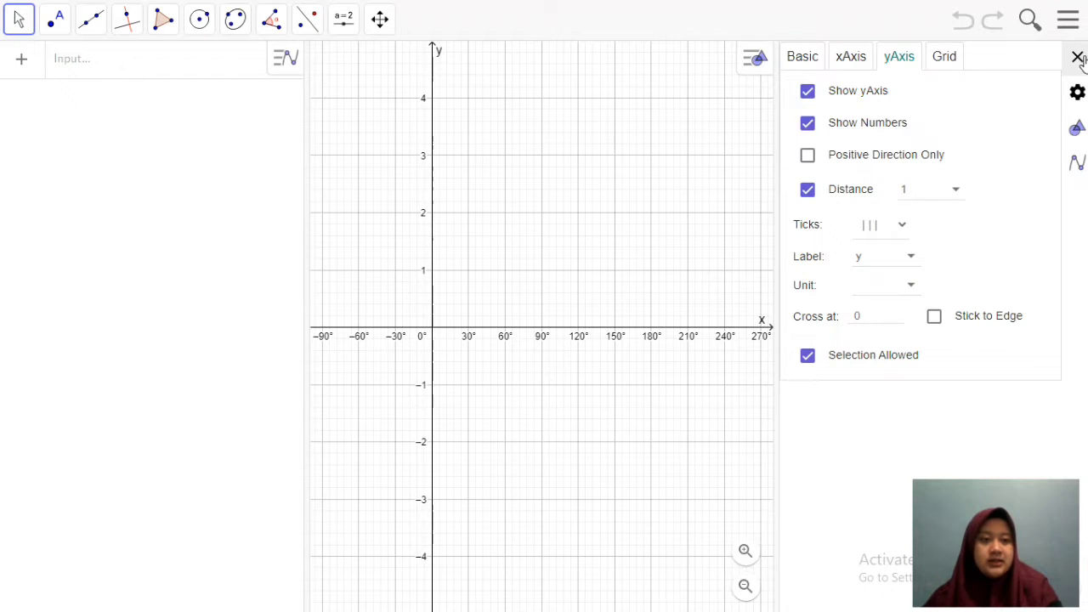
{"action": "left_click", "coordinate": [1078, 58]}
Enter the function f(x) = 3cos(5x) as a new algebra expression.
{"action": "left_click_drag", "start_coordinate": [742, 219], "coordinate": [947, 243]}
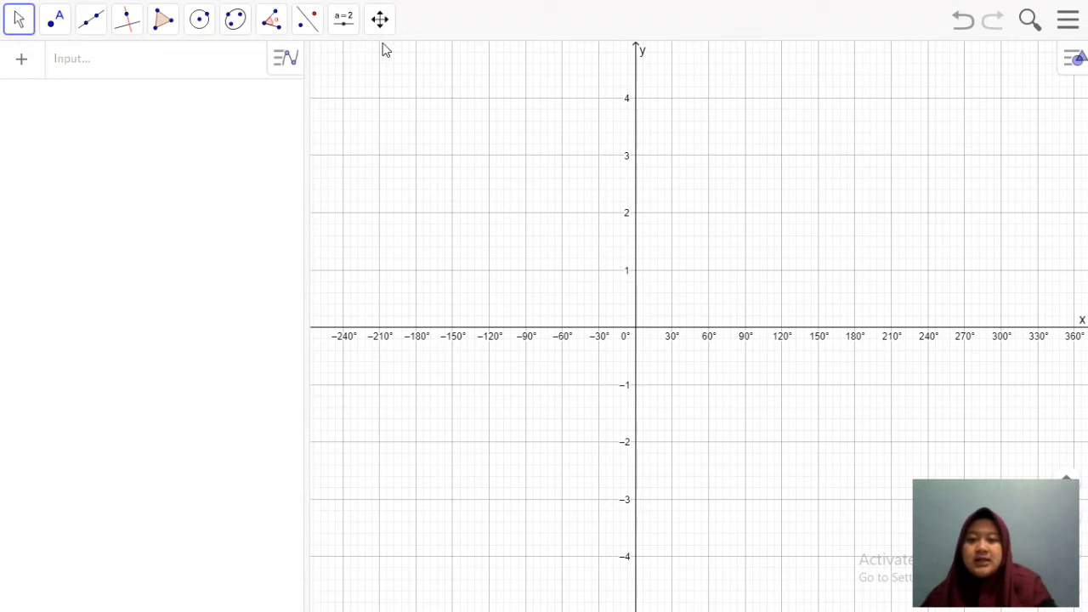
{"action": "left_click", "coordinate": [70, 68]}
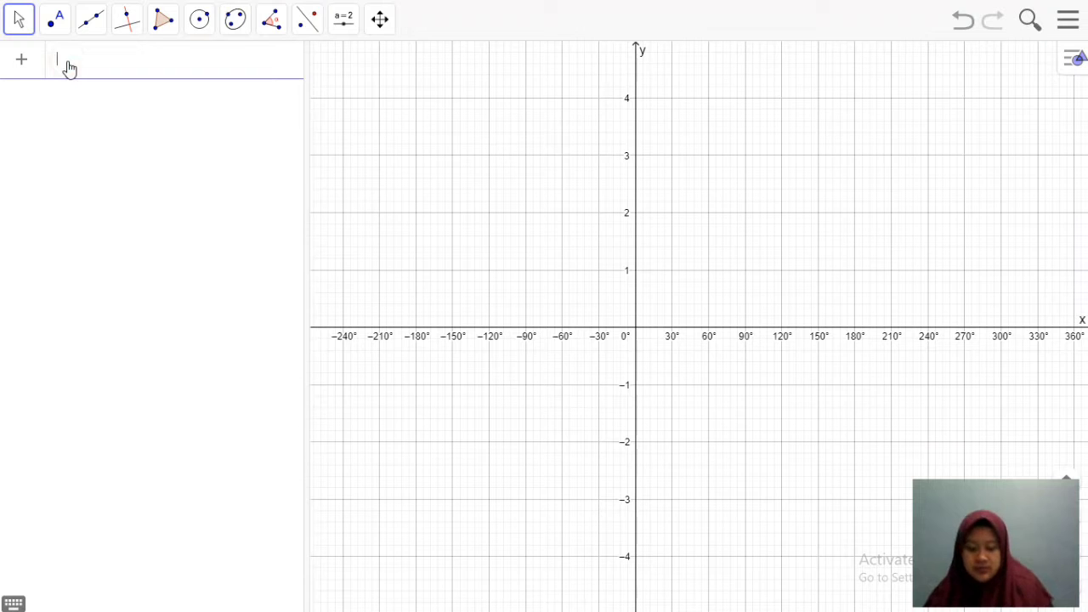
{"action": "type", "text": "f(x)"}
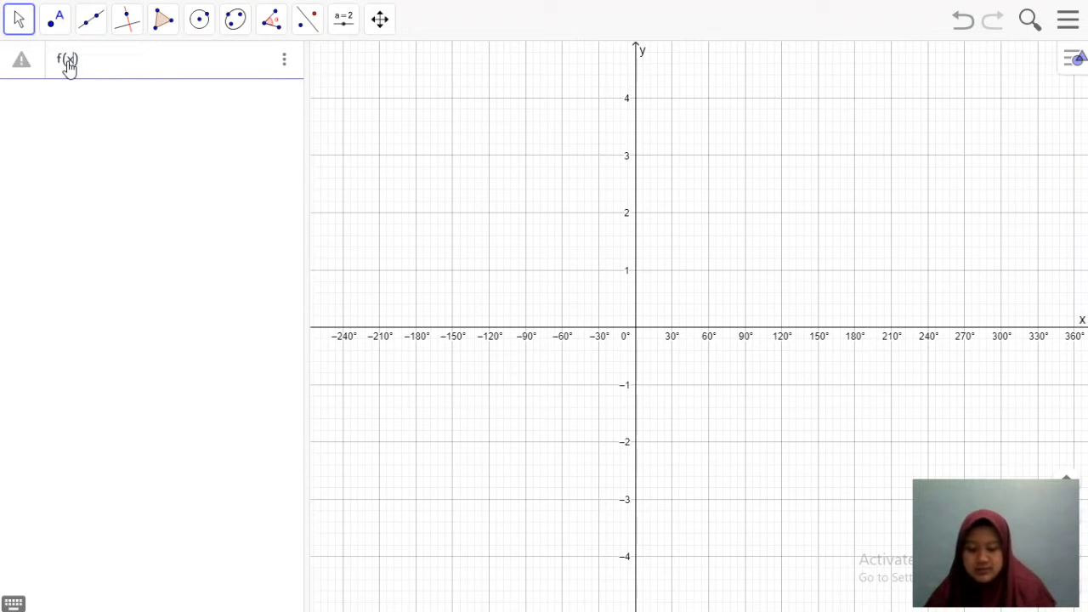
{"action": "type", "text": "="}
{"action": "type", "text": "3cp"}
{"action": "type", "text": "s"}
{"action": "key", "text": "BackSpace"}
{"action": "key", "text": "BackSpace"}
{"action": "type", "text": "os(5"}
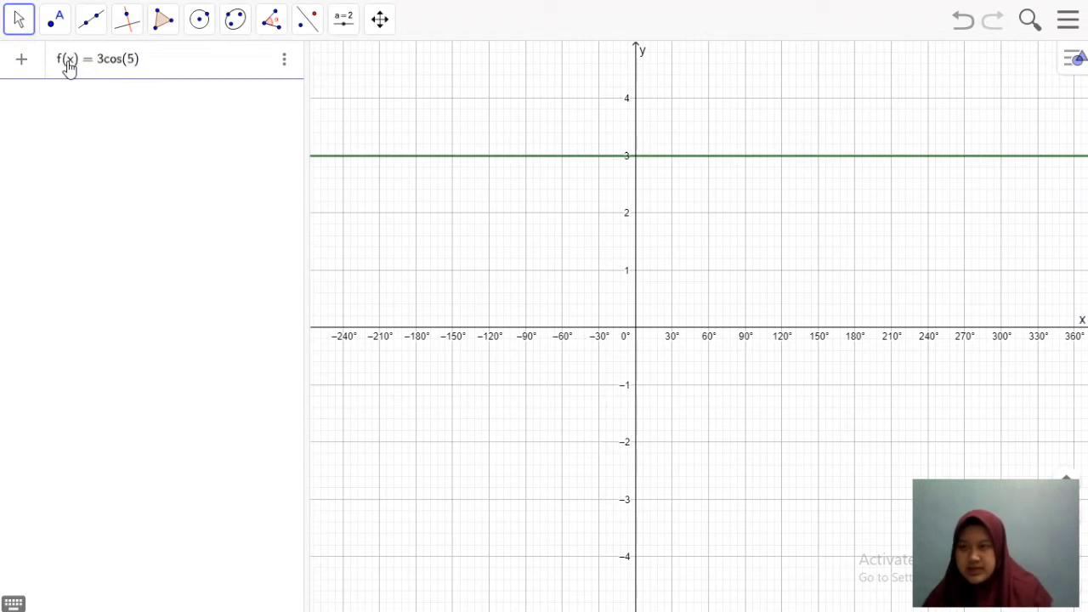
{"action": "type", "text": "x"}
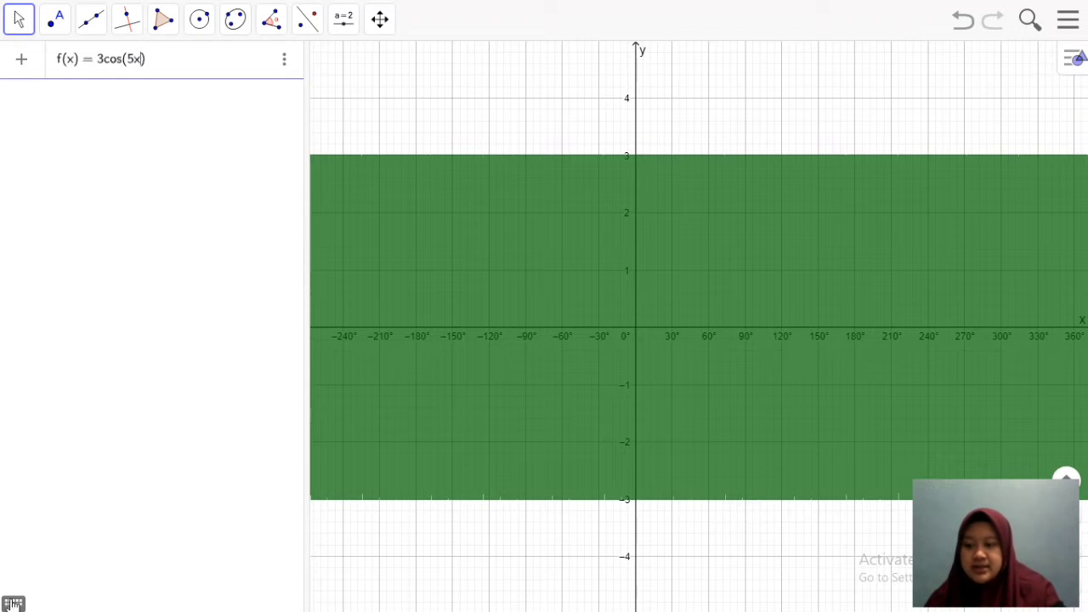
Extend the cosine's argument to 5x° + 40° using degree symbols, confirm the function and hide the on-screen keyboard.
{"action": "left_click", "coordinate": [13, 604]}
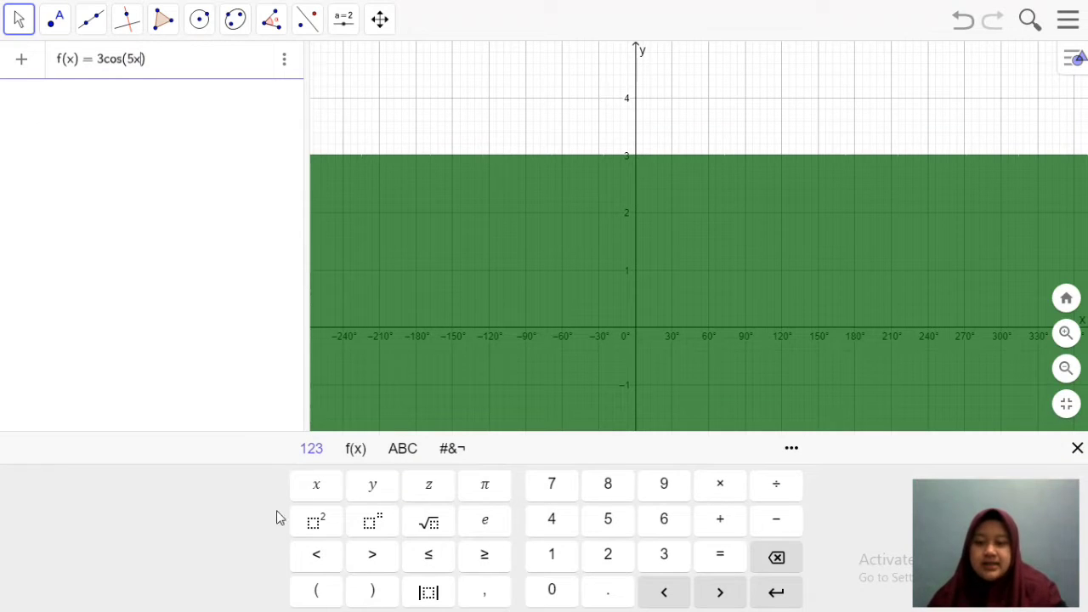
{"action": "left_click", "coordinate": [354, 452]}
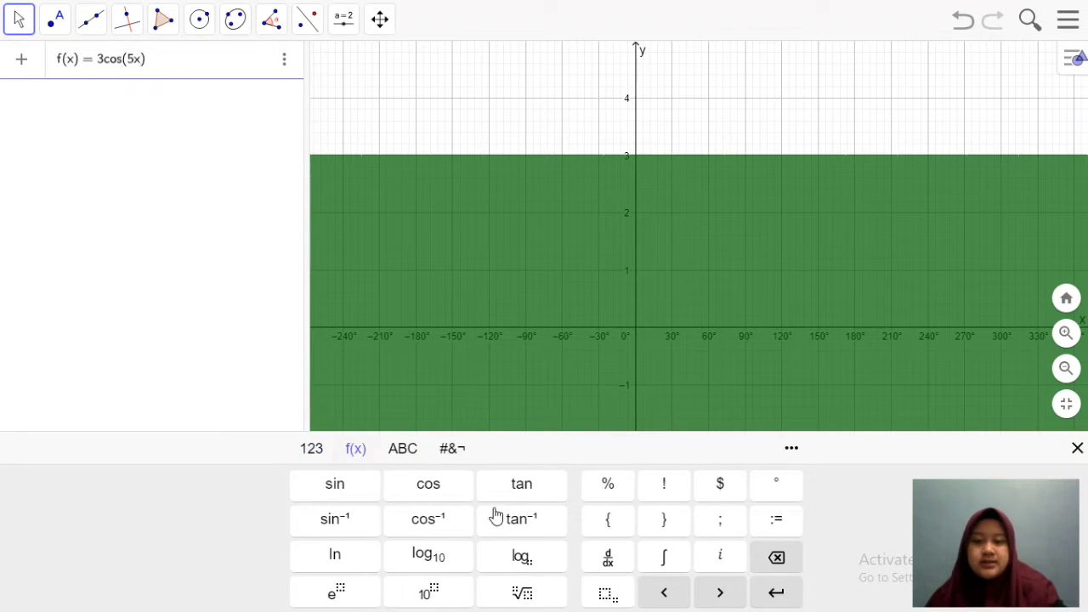
{"action": "left_click", "coordinate": [762, 497]}
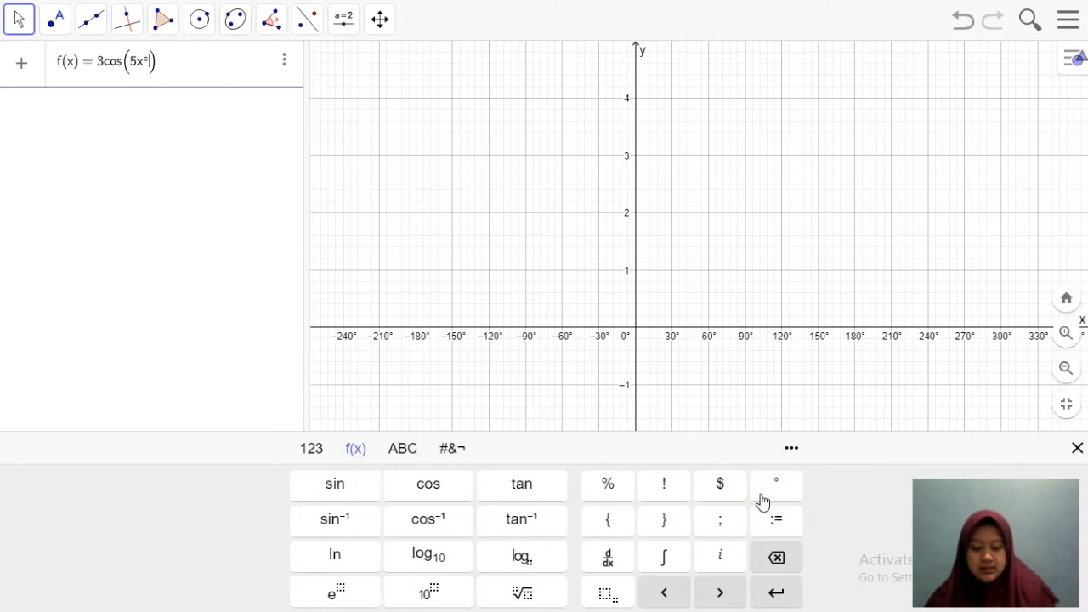
{"action": "type", "text": "40"}
{"action": "left_click", "coordinate": [764, 501]}
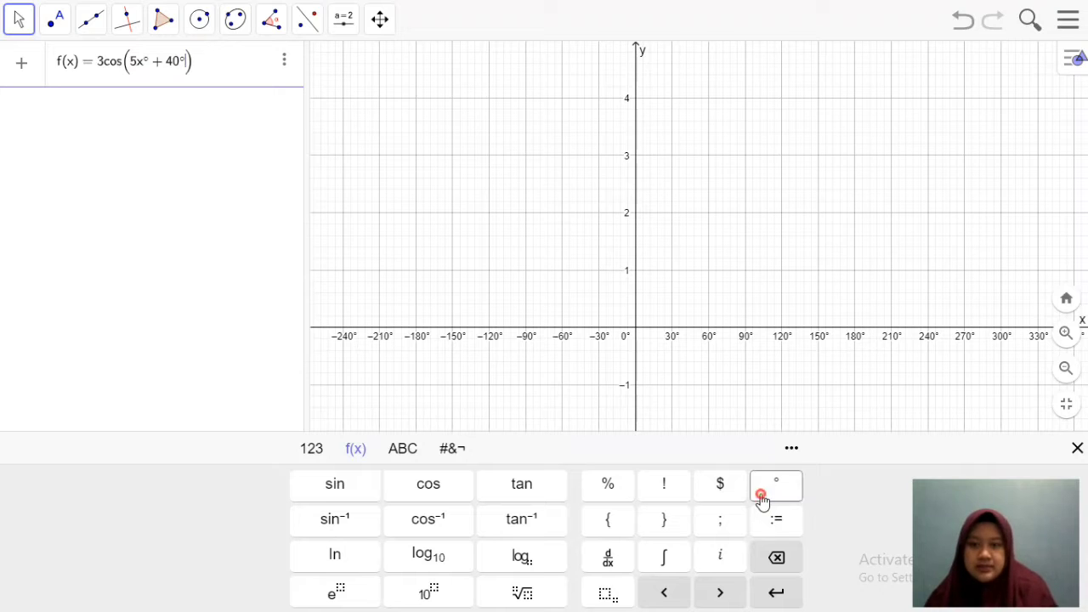
{"action": "key", "text": "Return"}
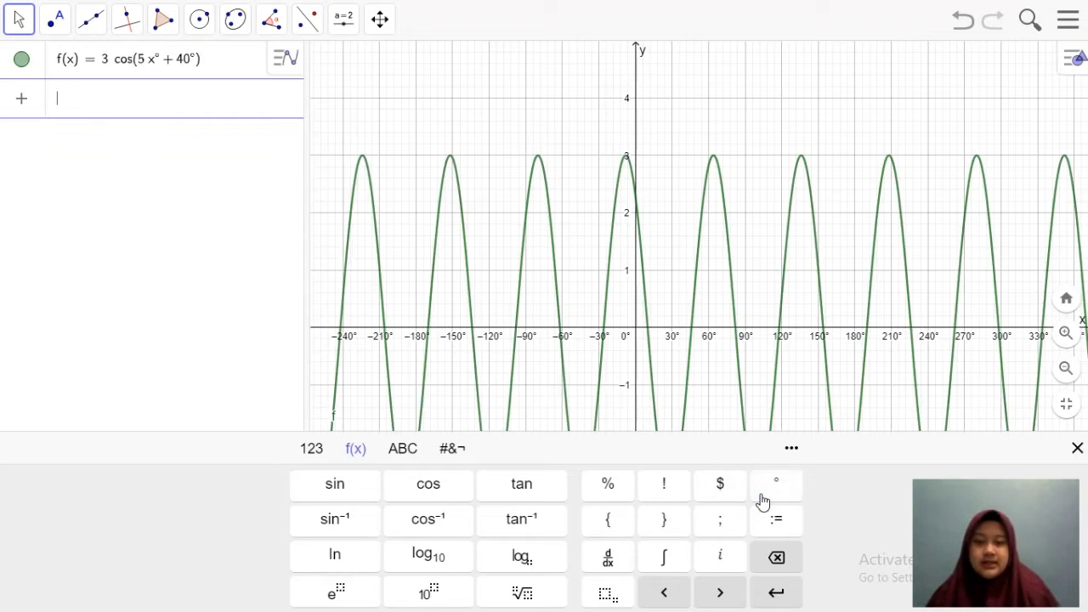
{"action": "left_click", "coordinate": [1074, 448]}
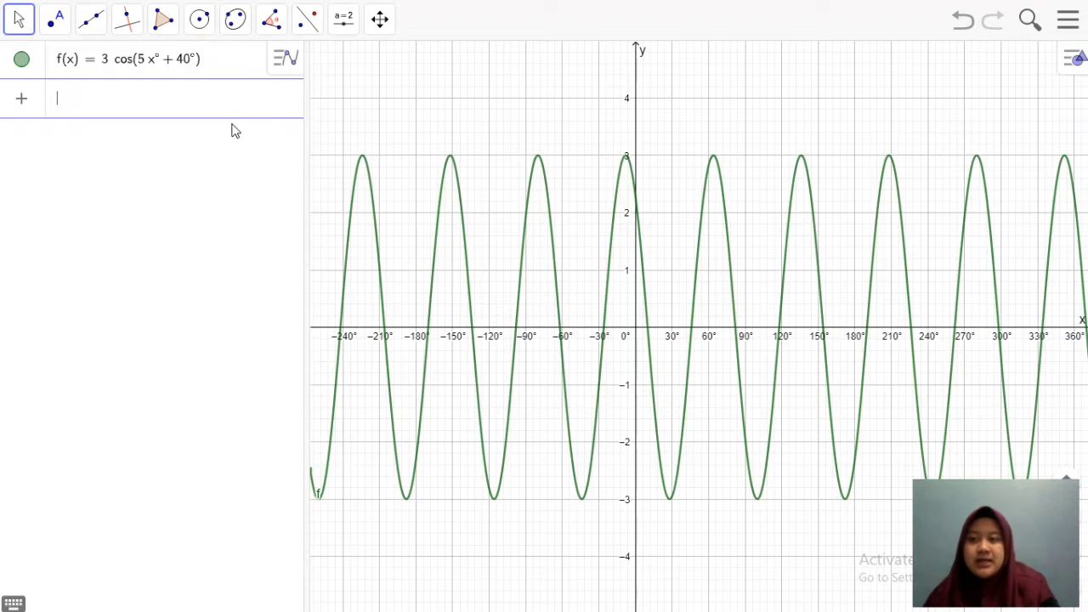
Mark the zero points of the cosine curve with the Roots tool and review the root list from its beginning.
{"action": "left_click", "coordinate": [57, 32]}
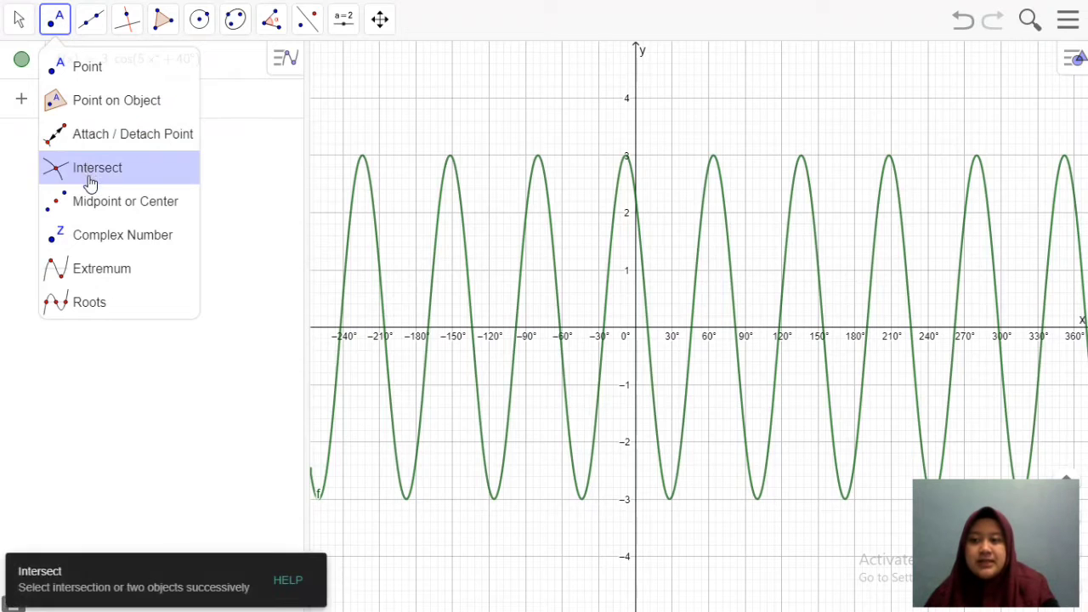
{"action": "mouse_move", "coordinate": [126, 19]}
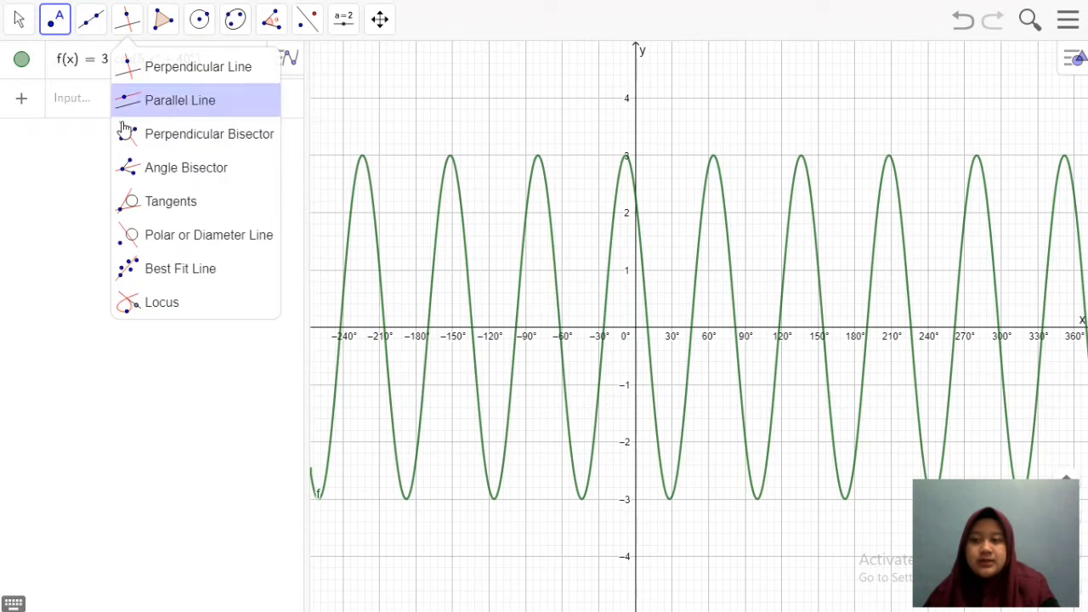
{"action": "mouse_move", "coordinate": [57, 34]}
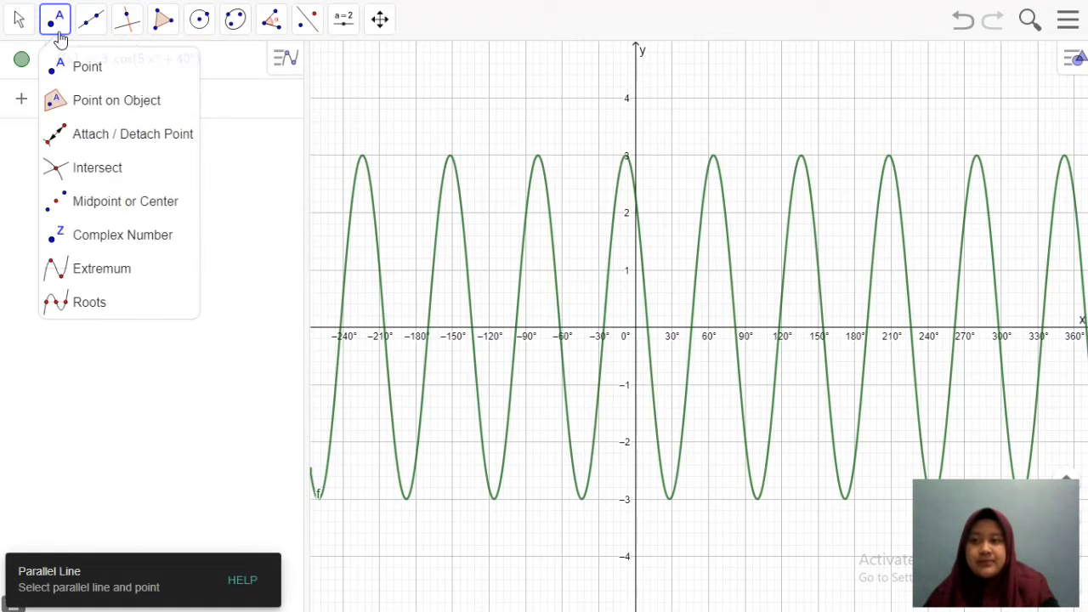
{"action": "left_click", "coordinate": [90, 306]}
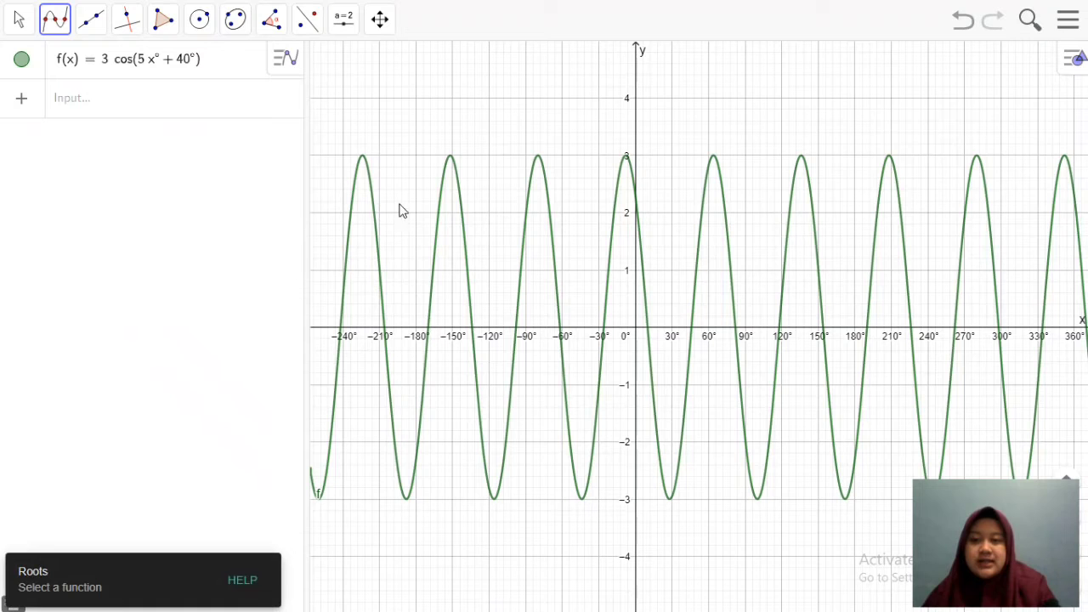
{"action": "left_click", "coordinate": [435, 236]}
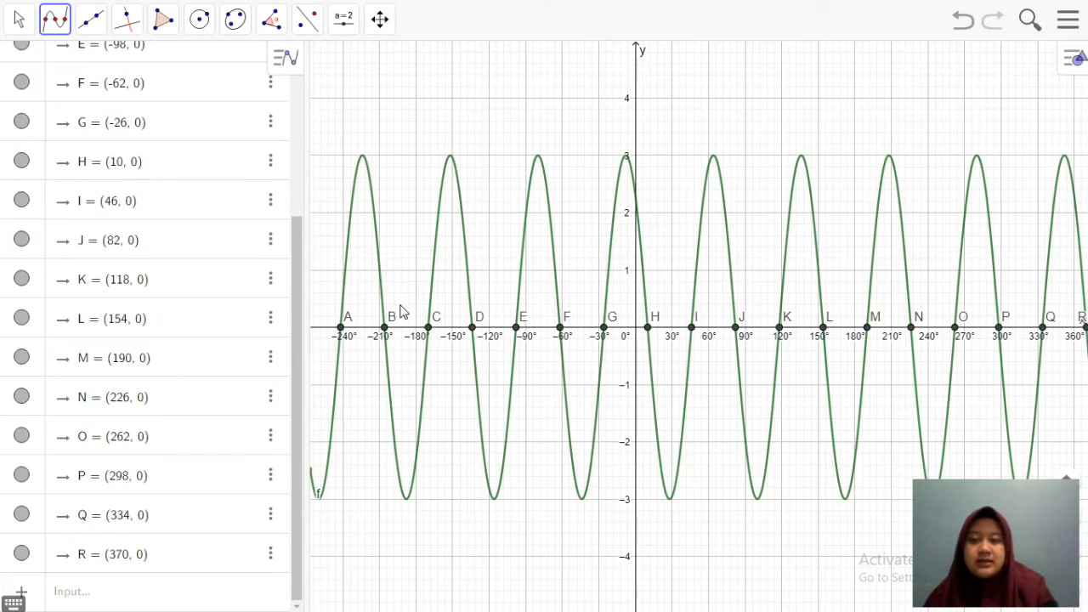
{"action": "left_click_drag", "start_coordinate": [298, 312], "coordinate": [283, 133]}
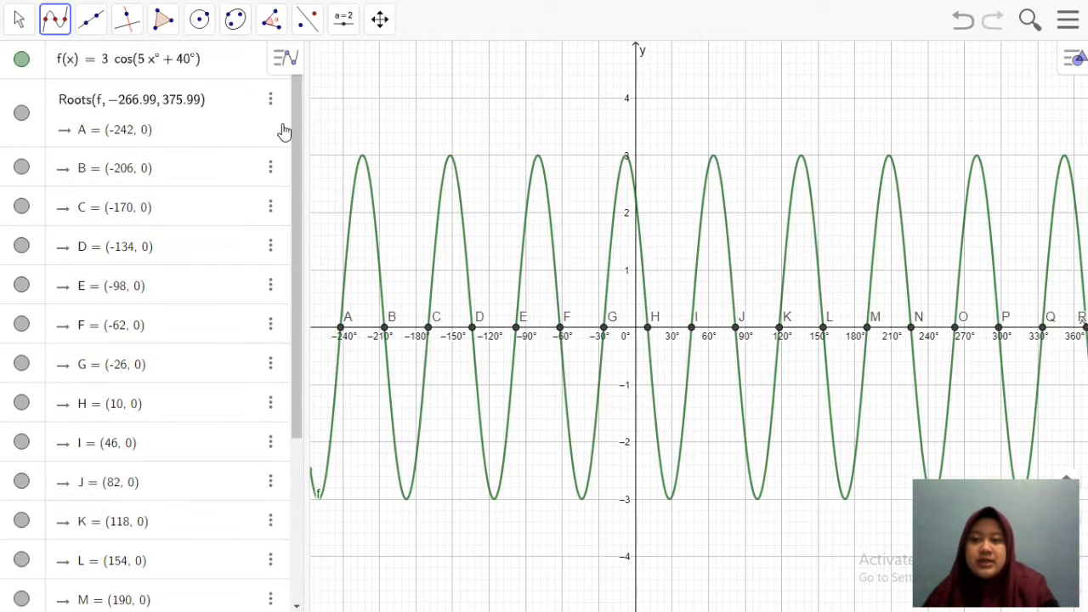
Mark the intersection of the cosine curve with the y-axis using the Intersect tool.
{"action": "left_click", "coordinate": [66, 35]}
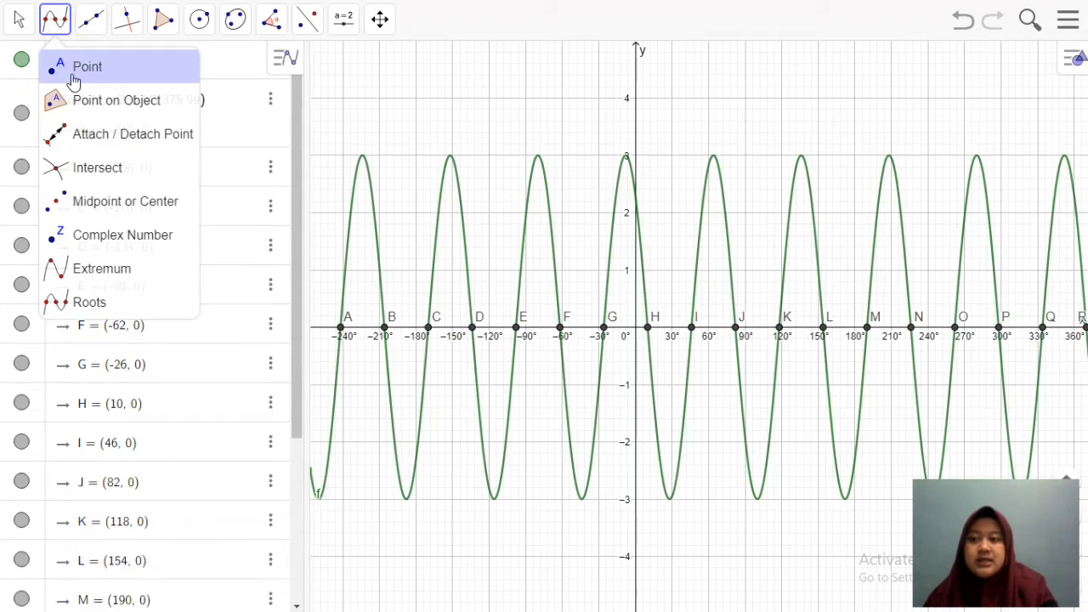
{"action": "left_click", "coordinate": [95, 170]}
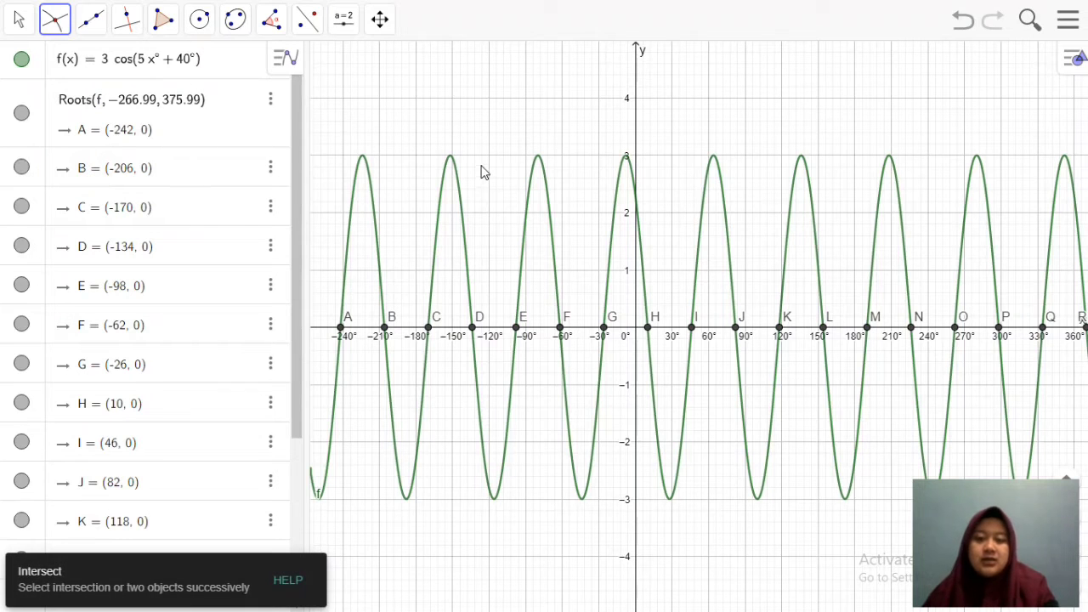
{"action": "left_click", "coordinate": [532, 184]}
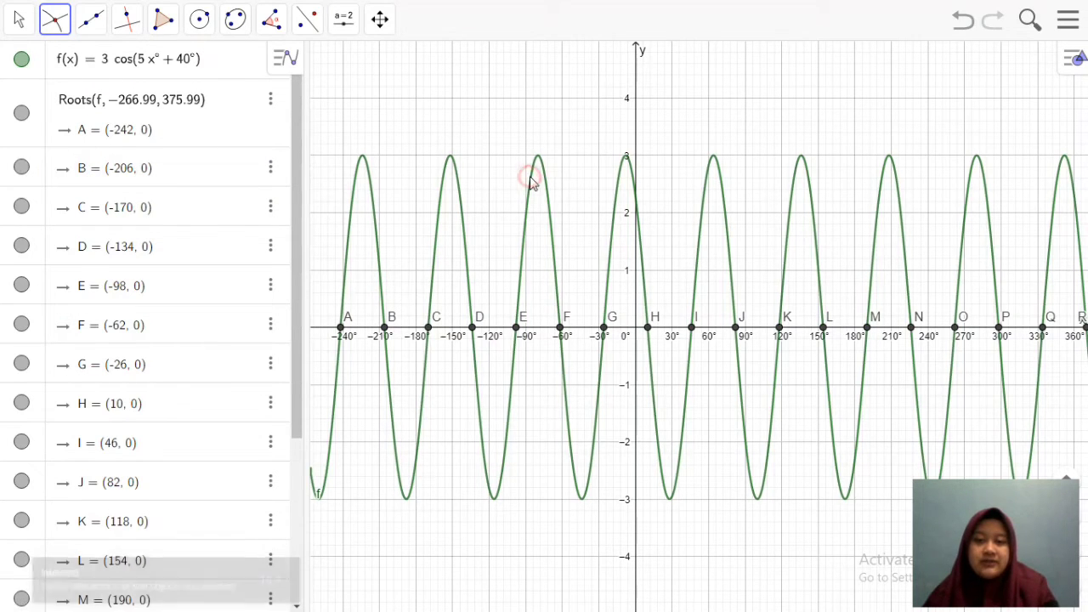
{"action": "left_click", "coordinate": [636, 108]}
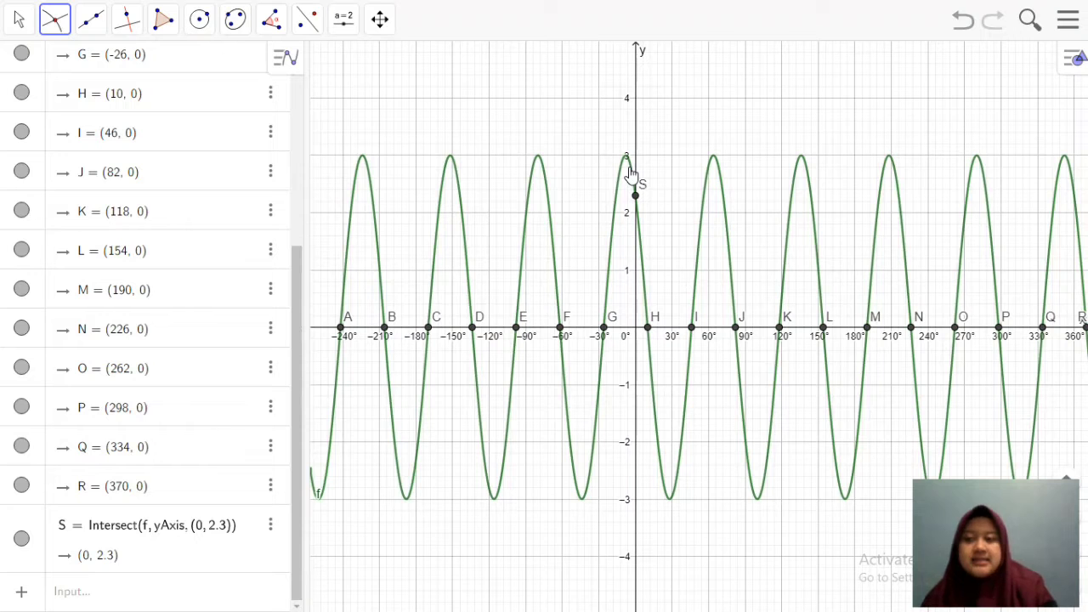
{"action": "left_click_drag", "start_coordinate": [301, 323], "coordinate": [290, 99]}
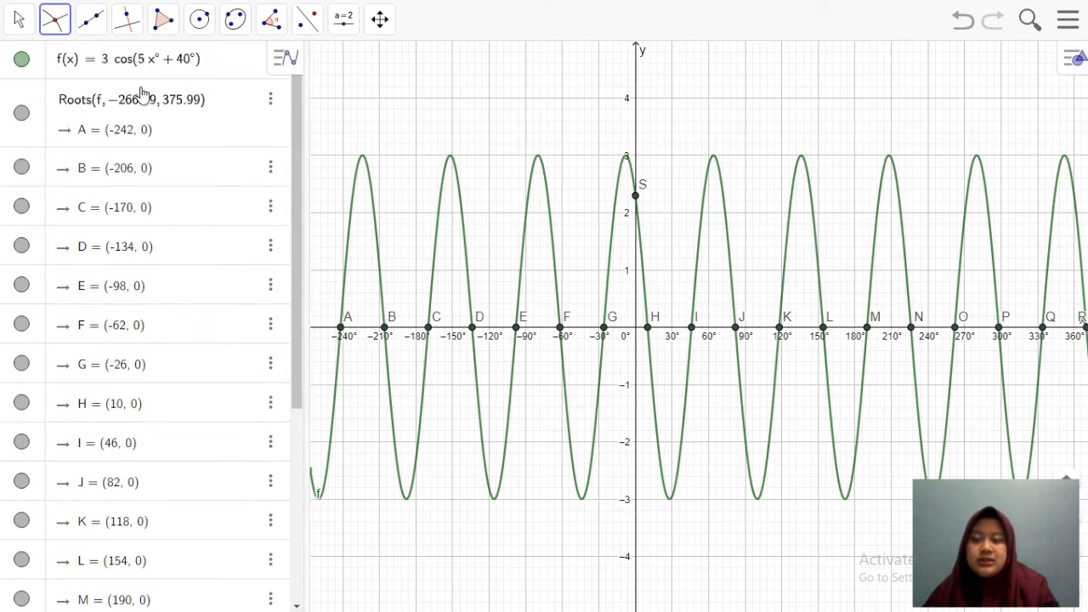
Mark the maximum and minimum points of the cosine curve with the Extremum tool and return to the function's entry.
{"action": "left_click", "coordinate": [59, 21]}
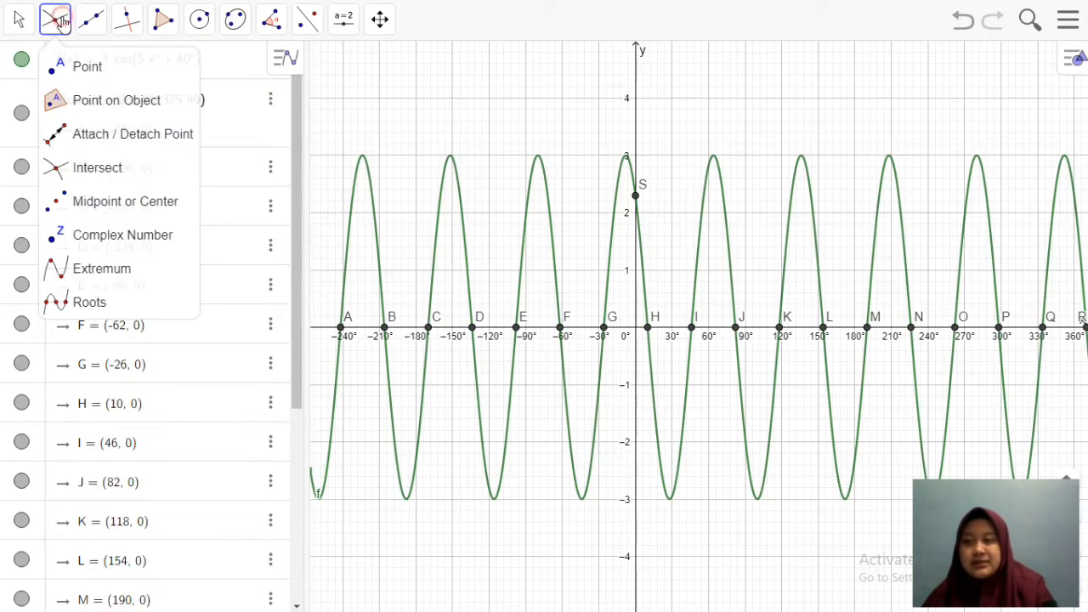
{"action": "left_click", "coordinate": [104, 268]}
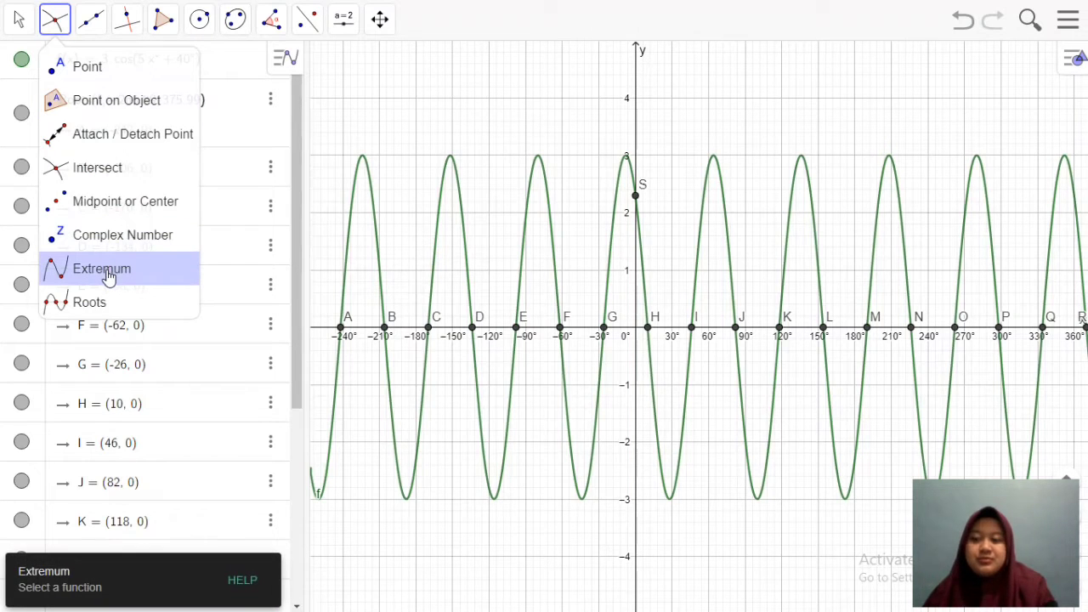
{"action": "left_click", "coordinate": [108, 276]}
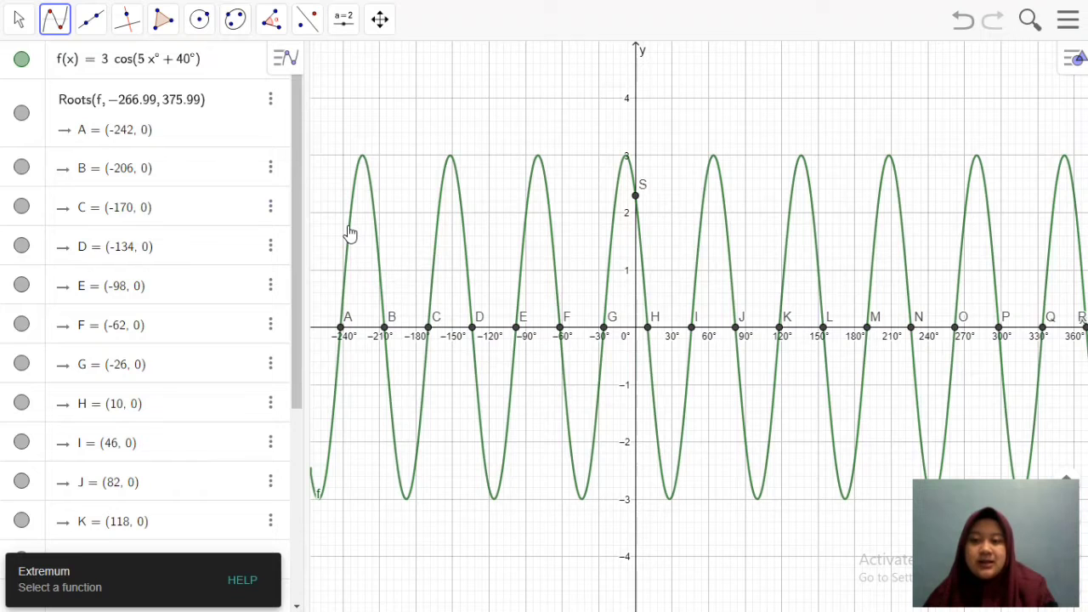
{"action": "left_click", "coordinate": [349, 233]}
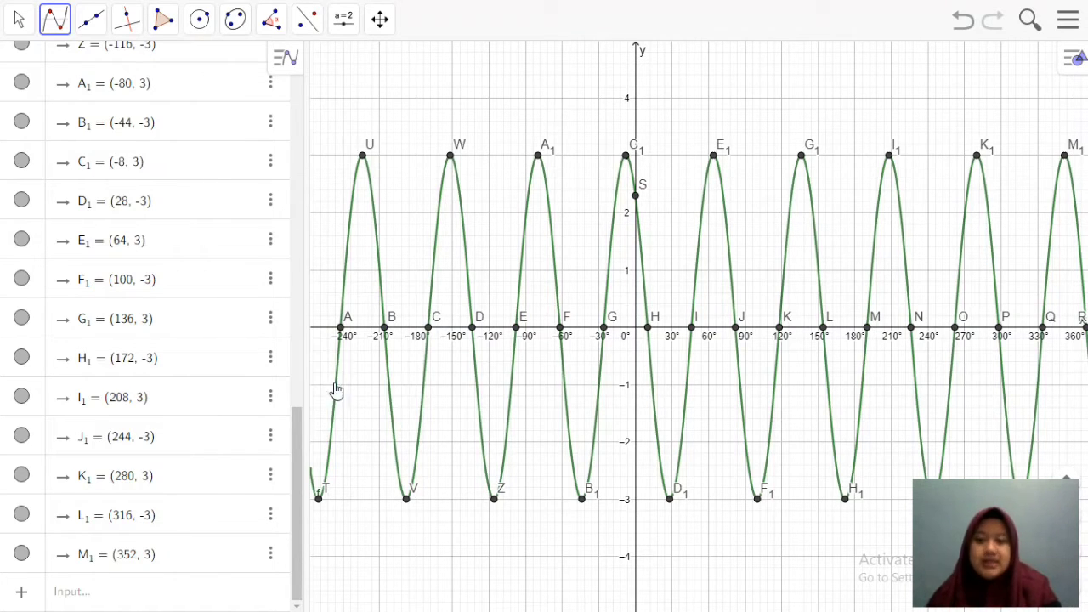
{"action": "mouse_move", "coordinate": [297, 446]}
{"action": "left_mouse_down"}
{"action": "mouse_move", "coordinate": [267, 263]}
{"action": "mouse_move", "coordinate": [281, 107]}
{"action": "left_mouse_up"}
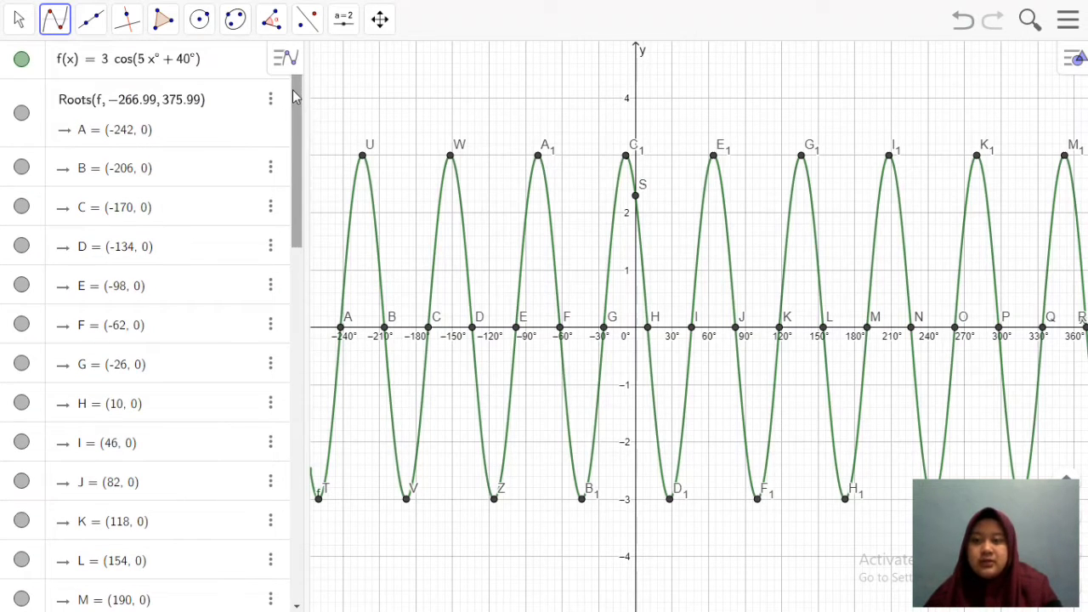
Append a bracketed domain condition to f(x) = 3cos(5x° + 40°), starting with 0° ≤ x°.
{"action": "left_click", "coordinate": [238, 67]}
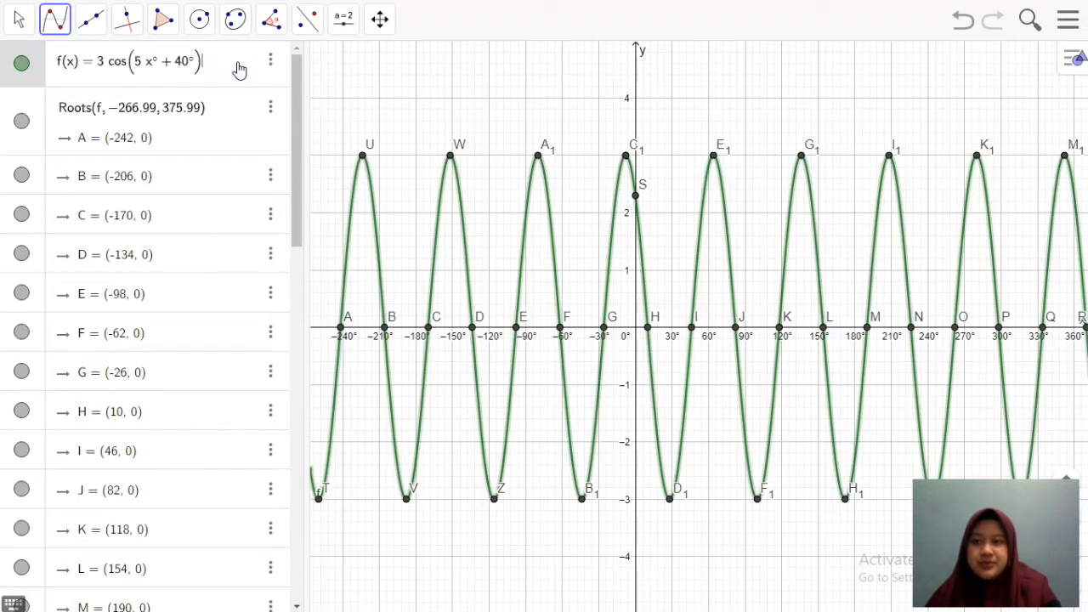
{"action": "type", "text": "("}
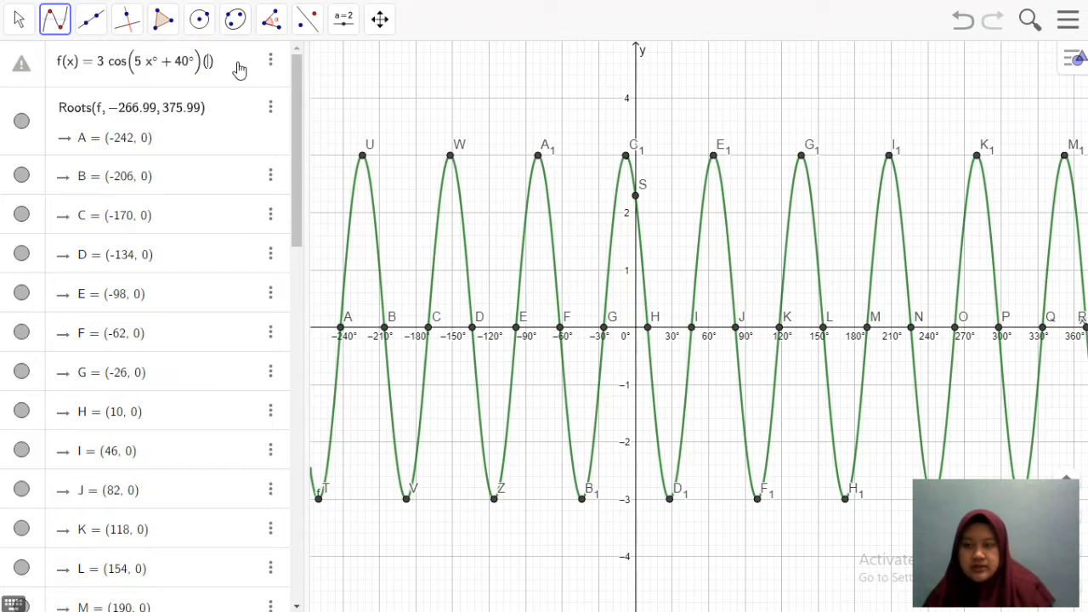
{"action": "type", "text": "0"}
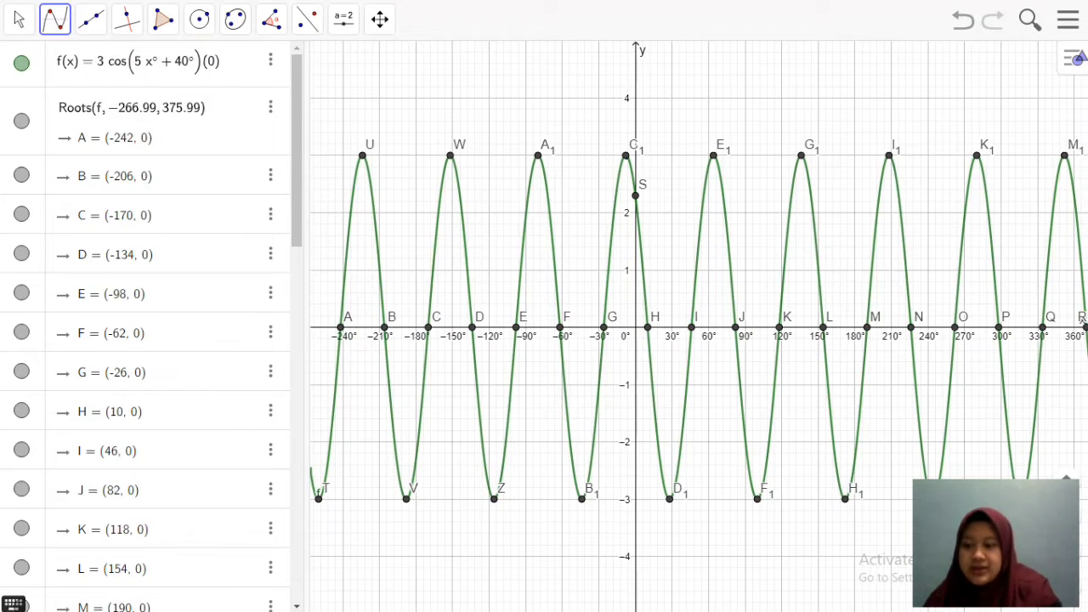
{"action": "left_click", "coordinate": [14, 603]}
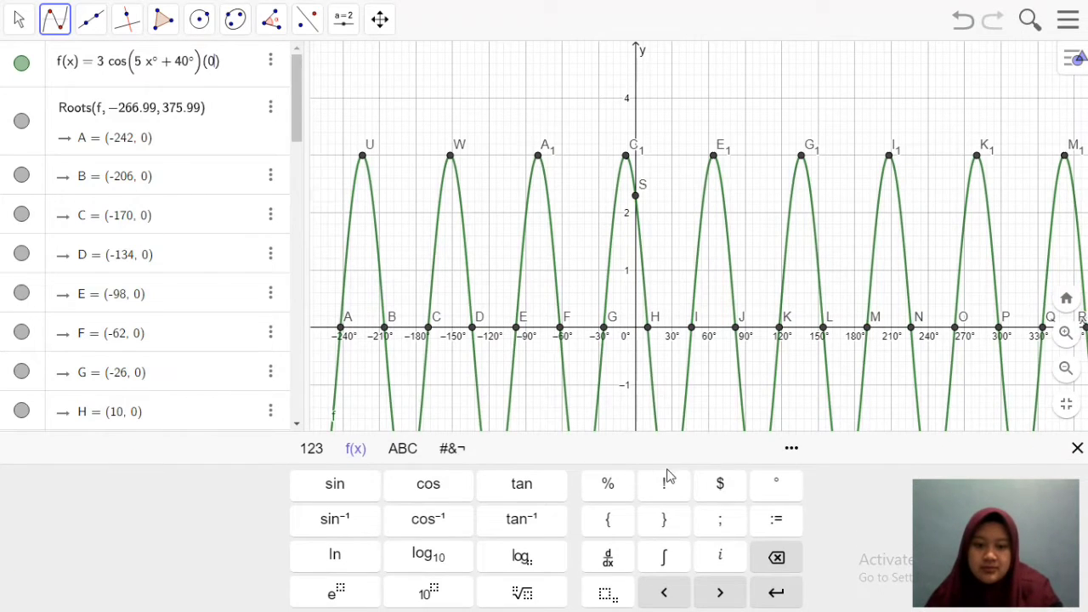
{"action": "left_click", "coordinate": [771, 485]}
{"action": "type", "text": "<"}
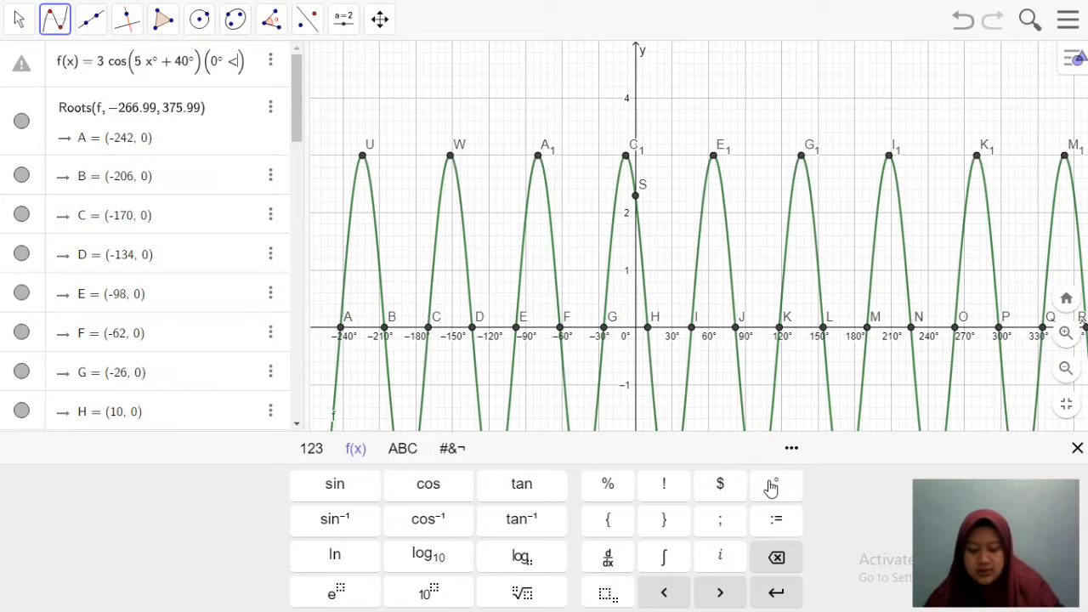
{"action": "type", "text": "x"}
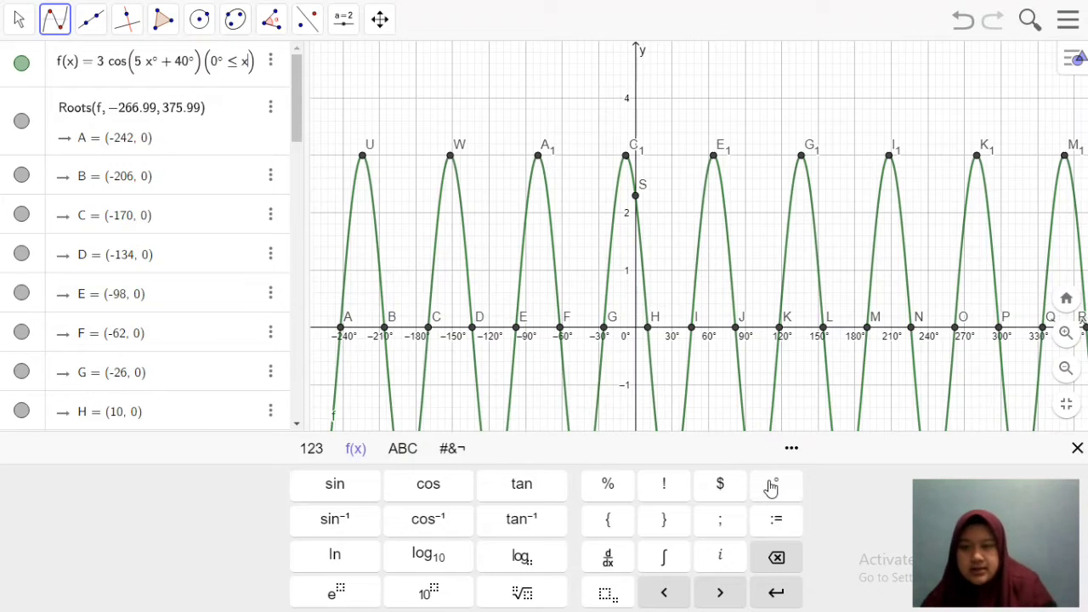
{"action": "left_click", "coordinate": [773, 485]}
Complete the domain condition with ≤ 360°, hide the on-screen keyboard and confirm the function.
{"action": "type", "text": "<="}
{"action": "type", "text": "360"}
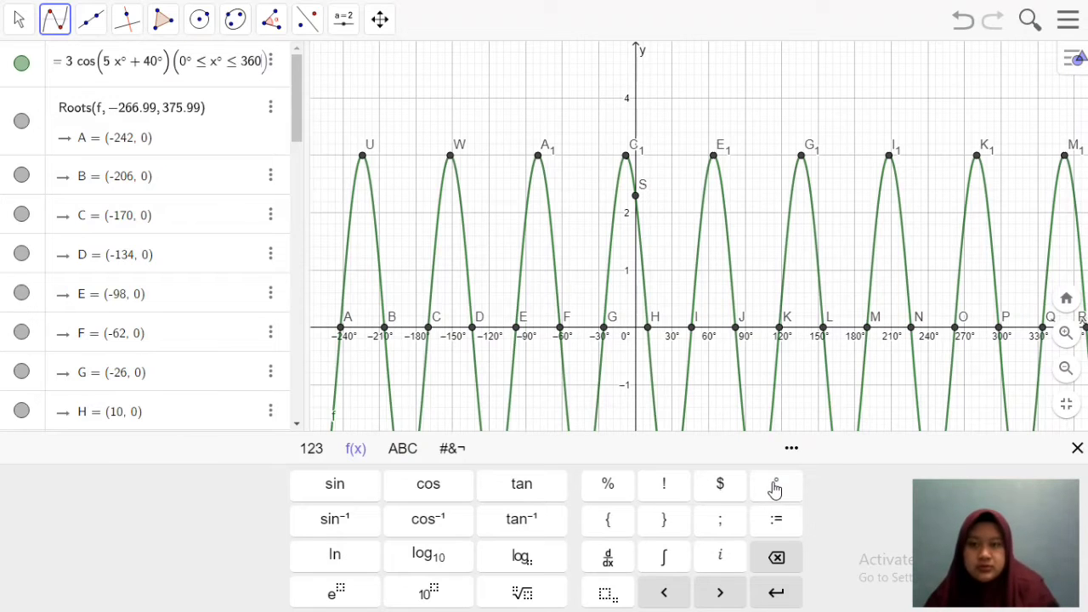
{"action": "left_click", "coordinate": [774, 488]}
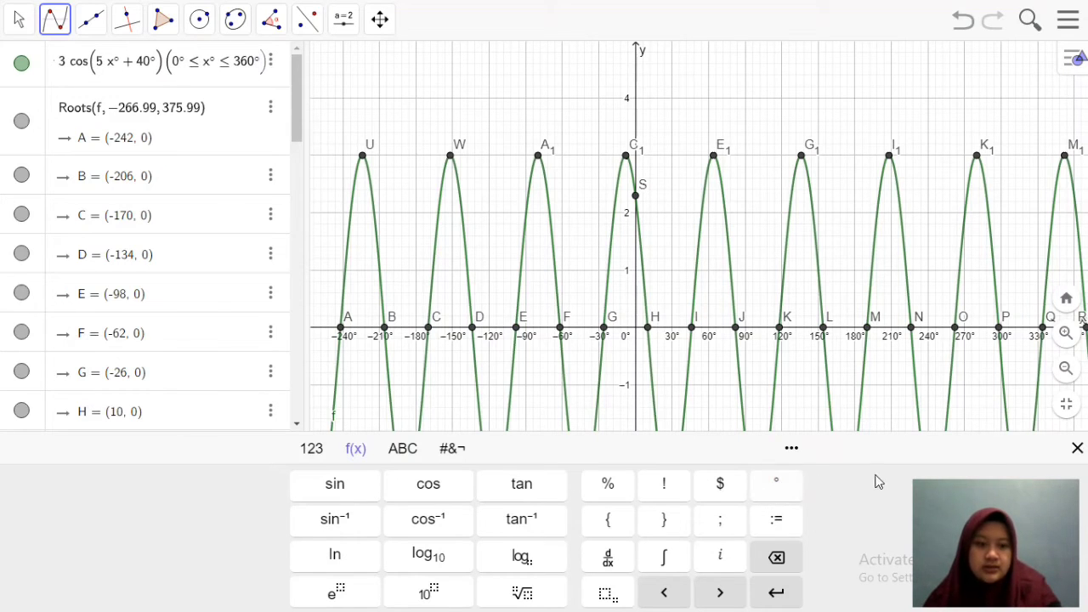
{"action": "left_click", "coordinate": [1078, 448]}
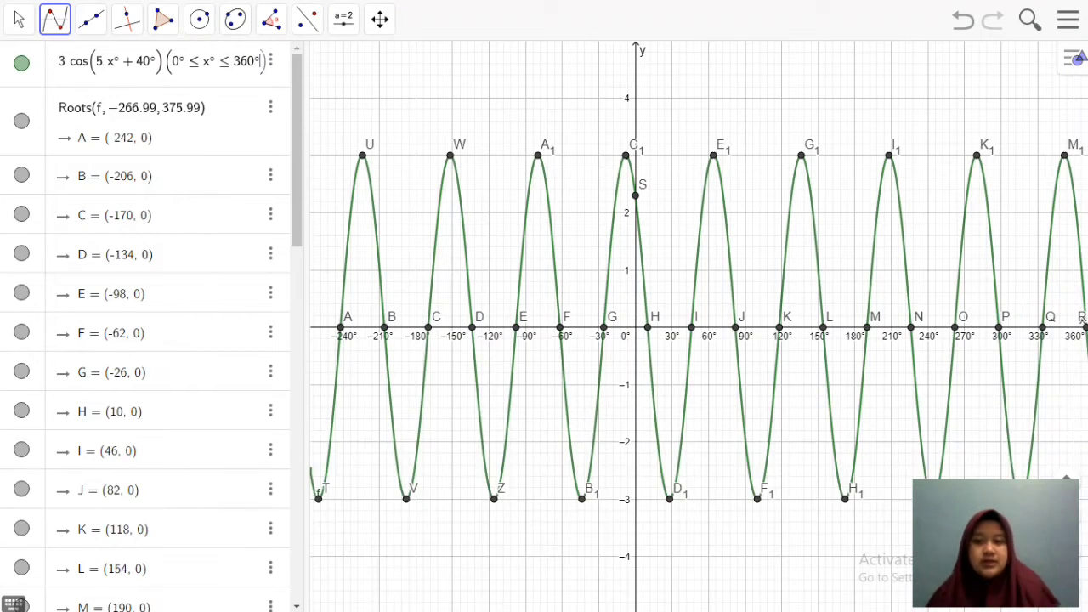
{"action": "key", "text": "Return"}
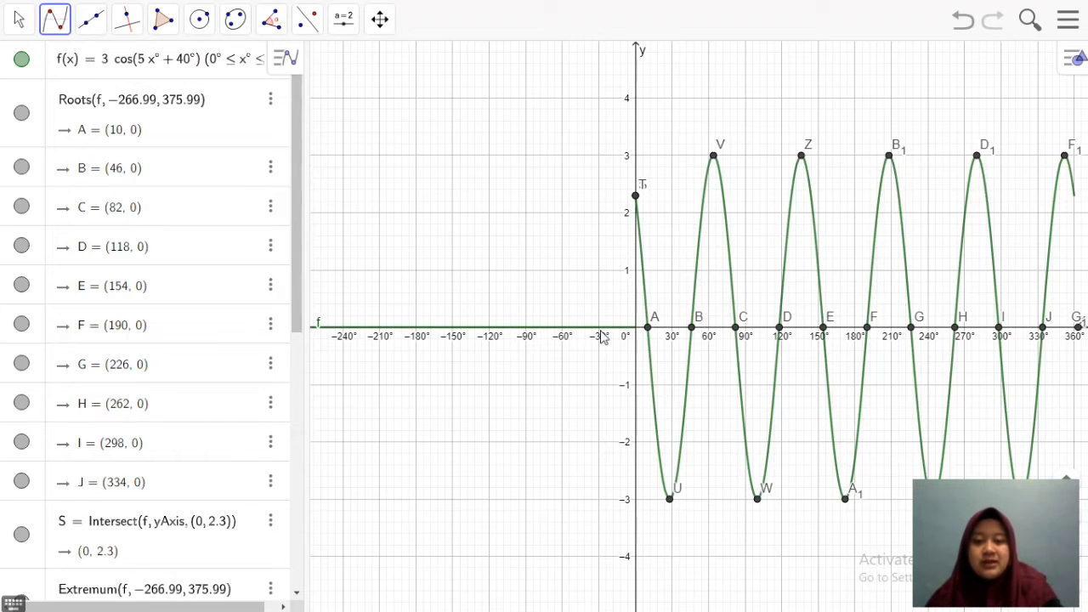
Shift the graphics view and rescale both axes so the restricted curve fits from 0° to 360° with its extrema visible.
{"action": "left_click", "coordinate": [21, 27]}
{"action": "left_click", "coordinate": [35, 69]}
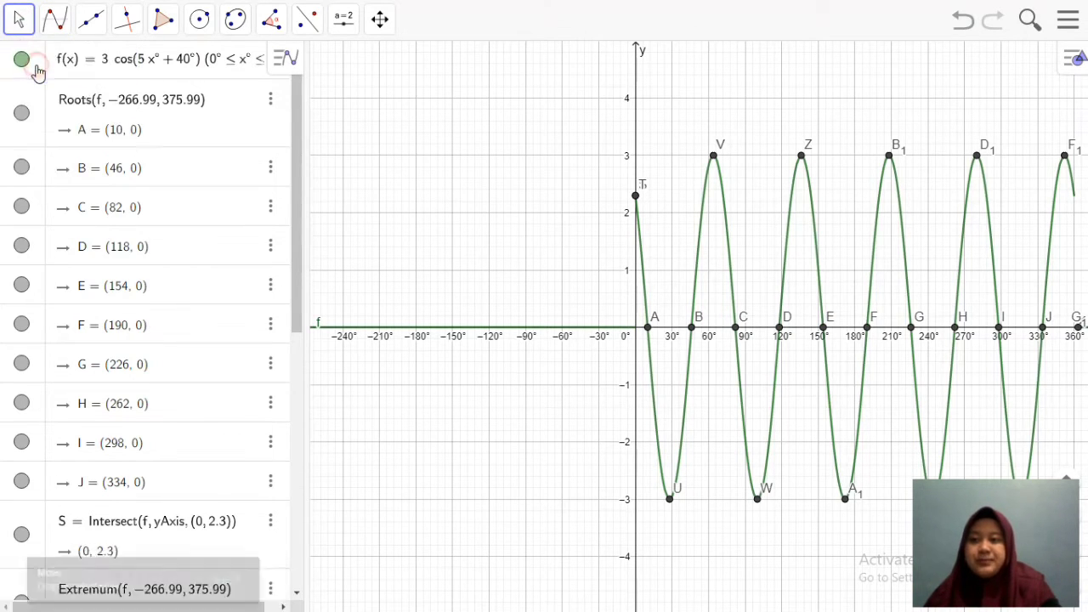
{"action": "left_click_drag", "start_coordinate": [612, 184], "coordinate": [515, 178]}
{"action": "left_click", "coordinate": [387, 25]}
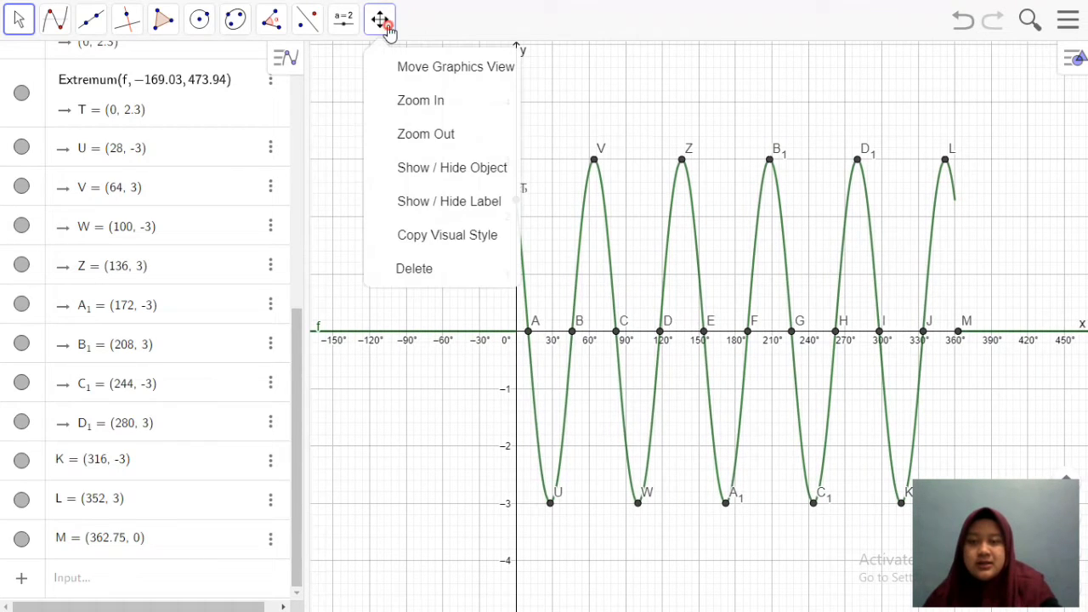
{"action": "left_click", "coordinate": [416, 71]}
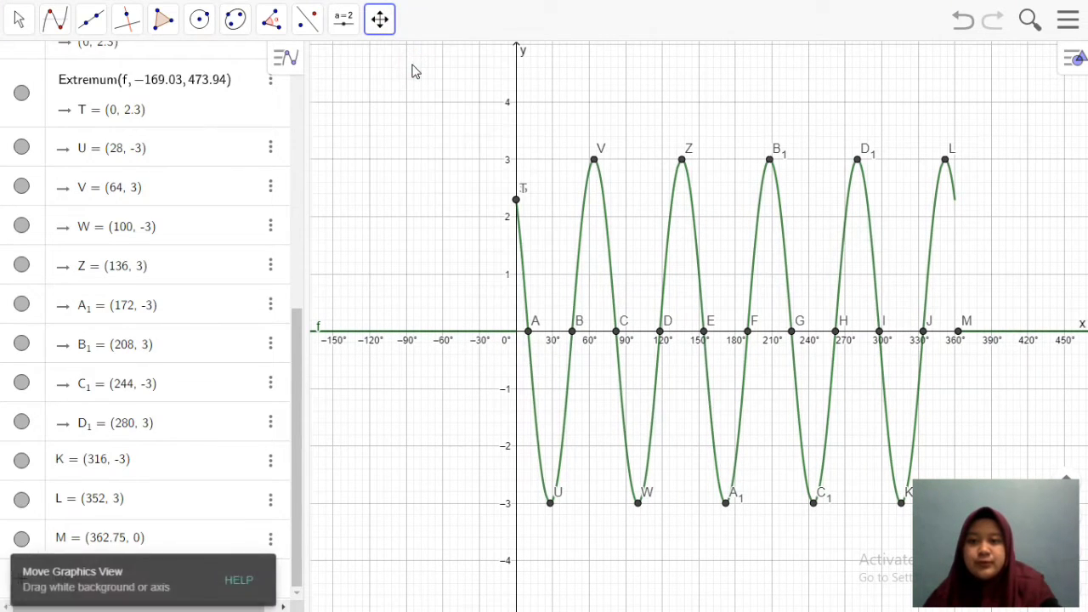
{"action": "left_click_drag", "start_coordinate": [500, 332], "coordinate": [484, 333]}
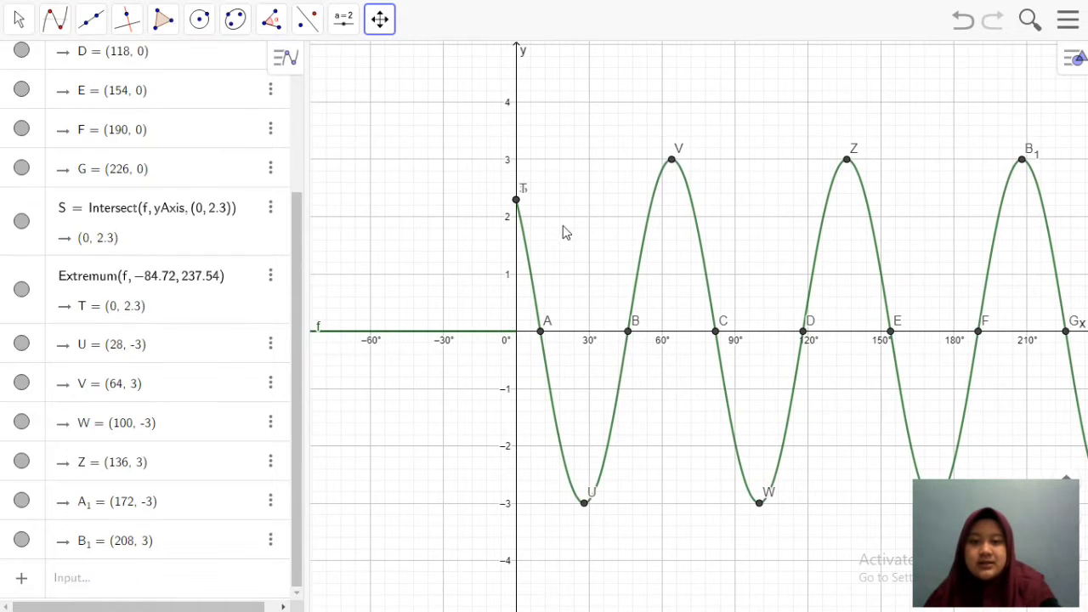
{"action": "left_click_drag", "start_coordinate": [612, 184], "coordinate": [563, 197]}
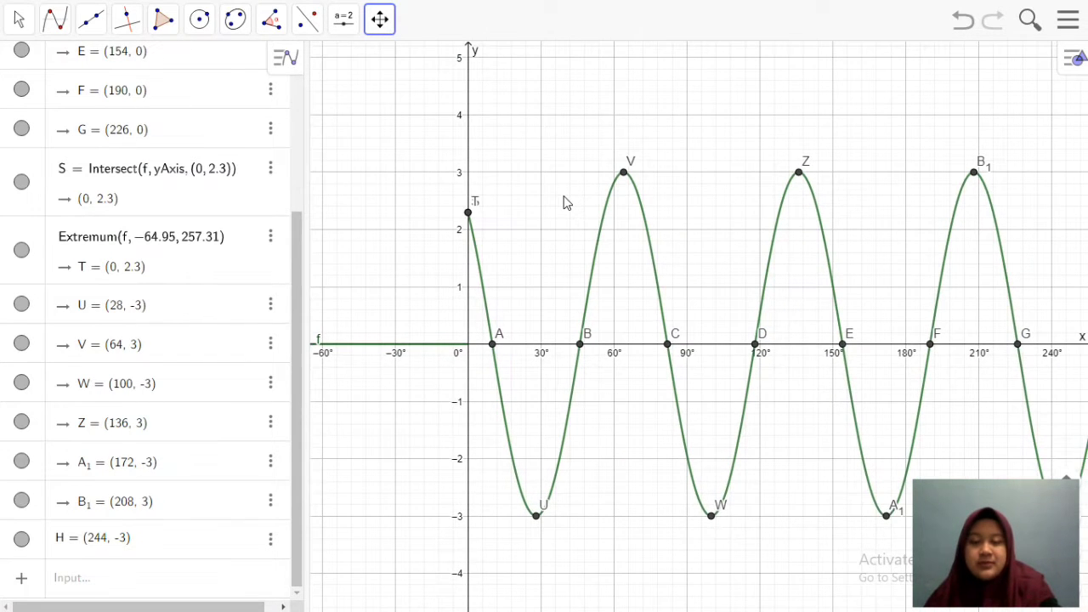
{"action": "left_click_drag", "start_coordinate": [529, 201], "coordinate": [459, 190]}
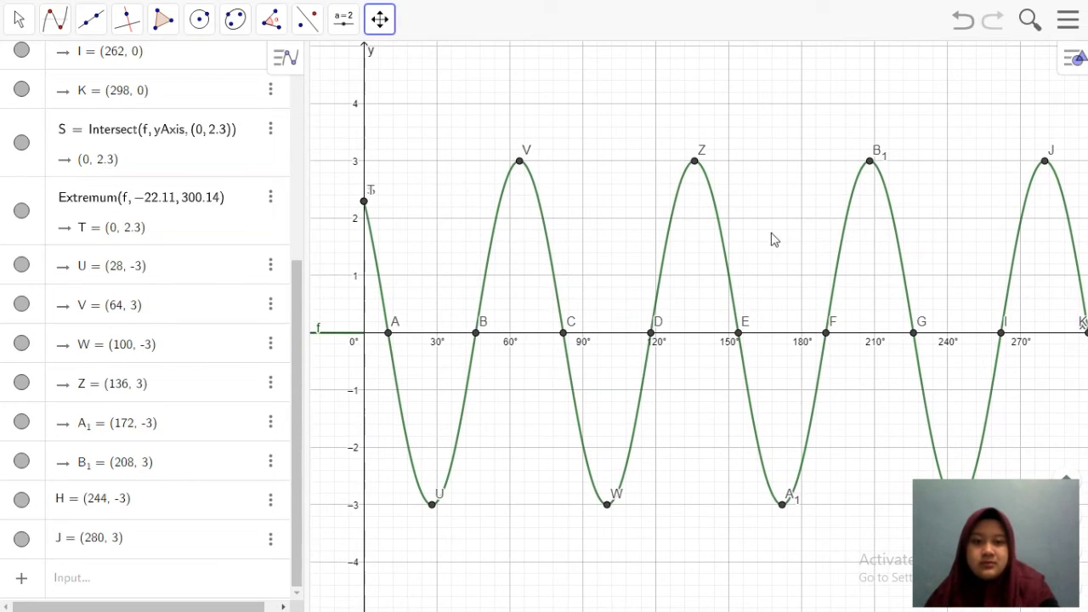
{"action": "left_click_drag", "start_coordinate": [894, 331], "coordinate": [779, 350]}
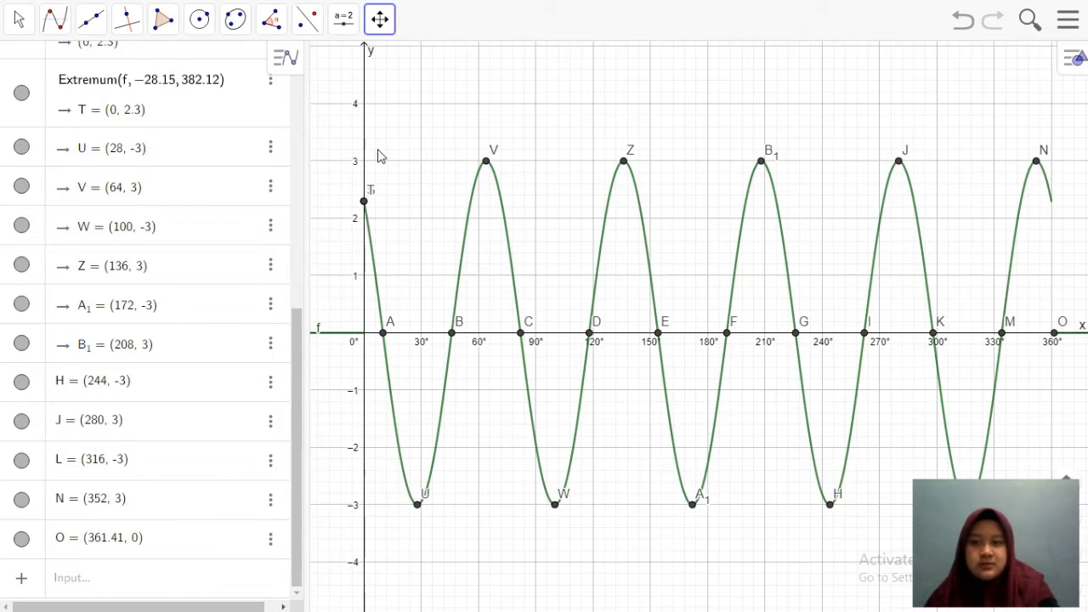
{"action": "left_click_drag", "start_coordinate": [361, 157], "coordinate": [371, 211]}
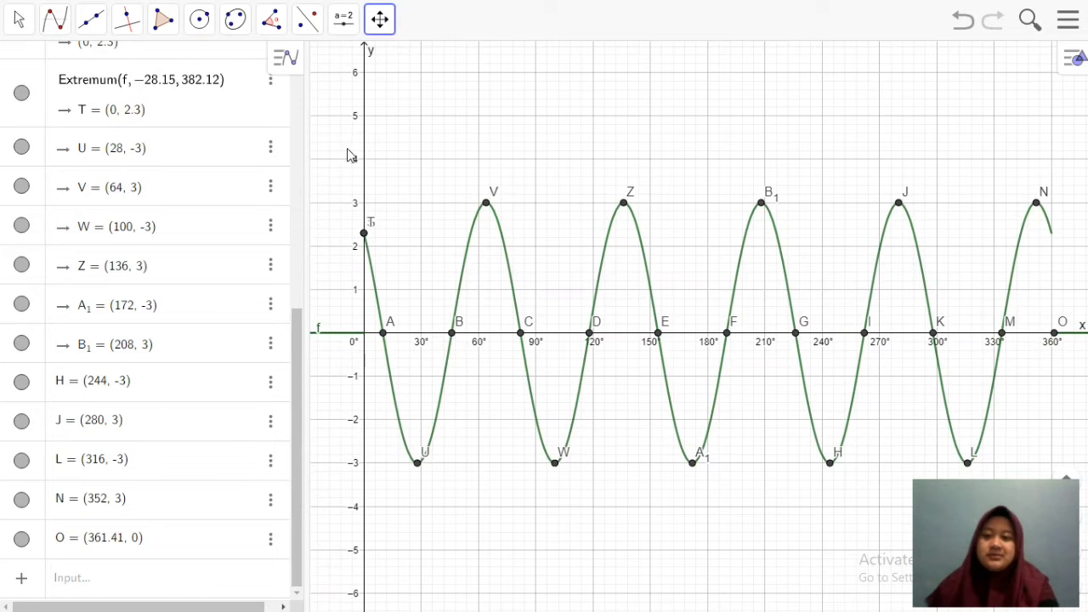
Place the function's equation as text in the graphics view and position it above the curve beside the y-axis.
{"action": "left_click", "coordinate": [27, 28]}
{"action": "left_click", "coordinate": [44, 67]}
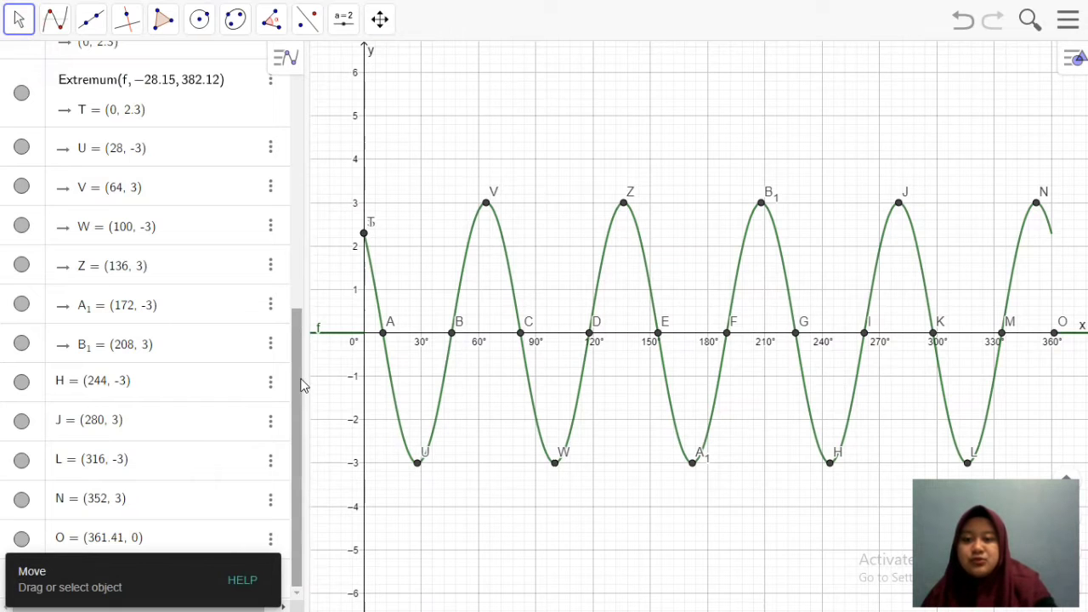
{"action": "left_click_drag", "start_coordinate": [301, 382], "coordinate": [284, 121]}
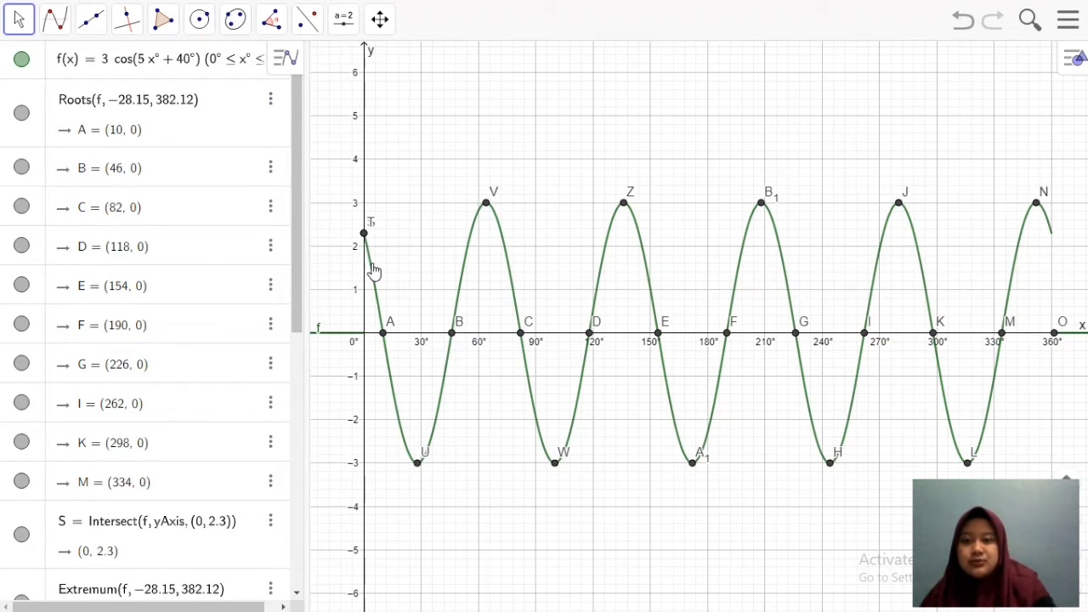
{"action": "right_click", "coordinate": [195, 62]}
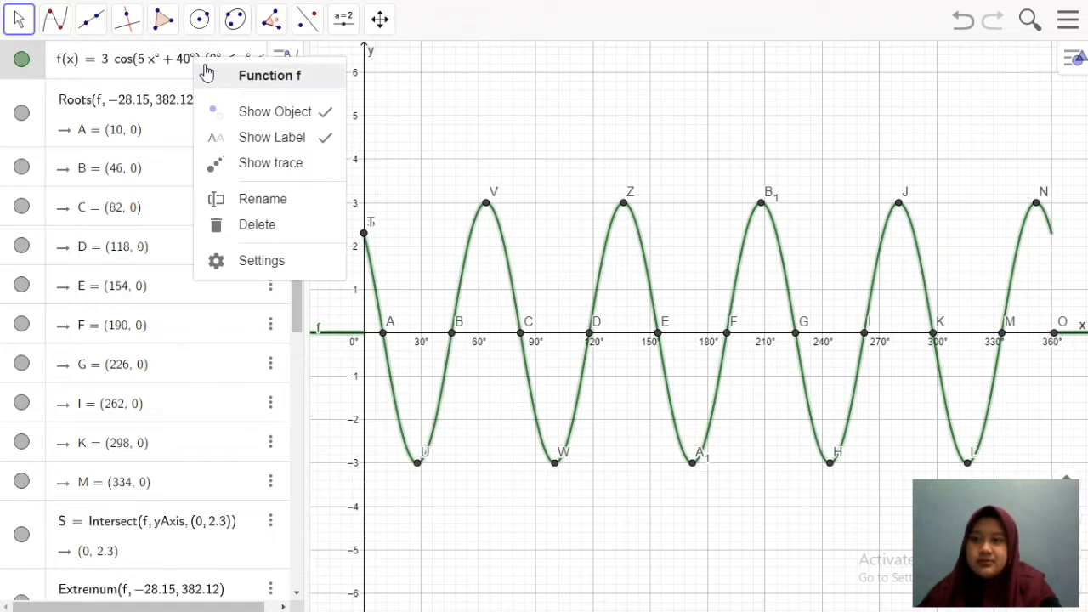
{"action": "left_click", "coordinate": [186, 65]}
{"action": "left_click", "coordinate": [183, 62]}
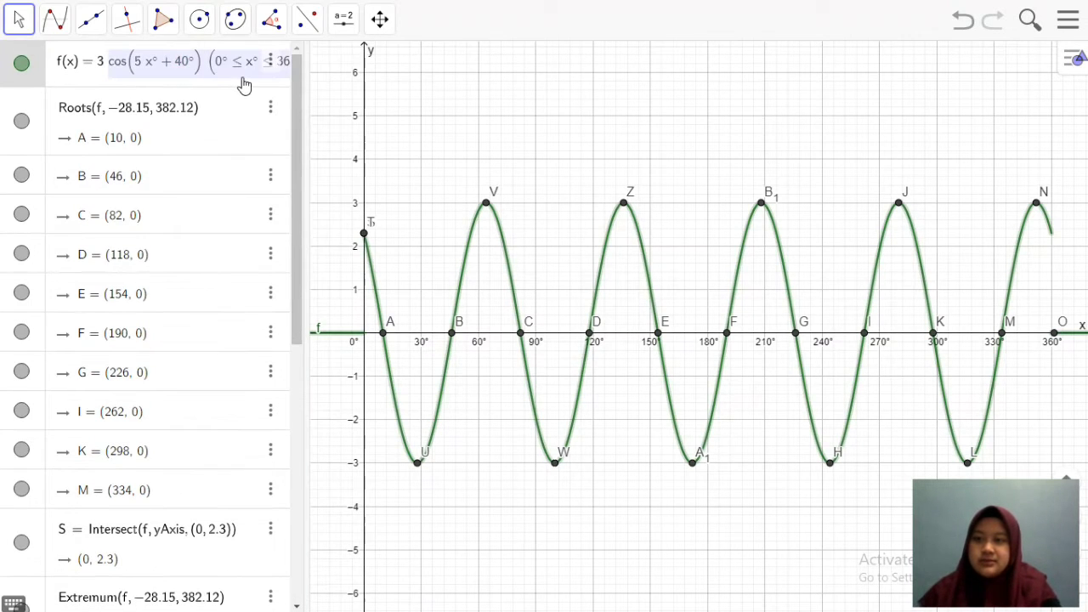
{"action": "left_click", "coordinate": [377, 127]}
{"action": "left_click", "coordinate": [235, 62]}
{"action": "left_click_drag", "start_coordinate": [238, 65], "coordinate": [384, 103]}
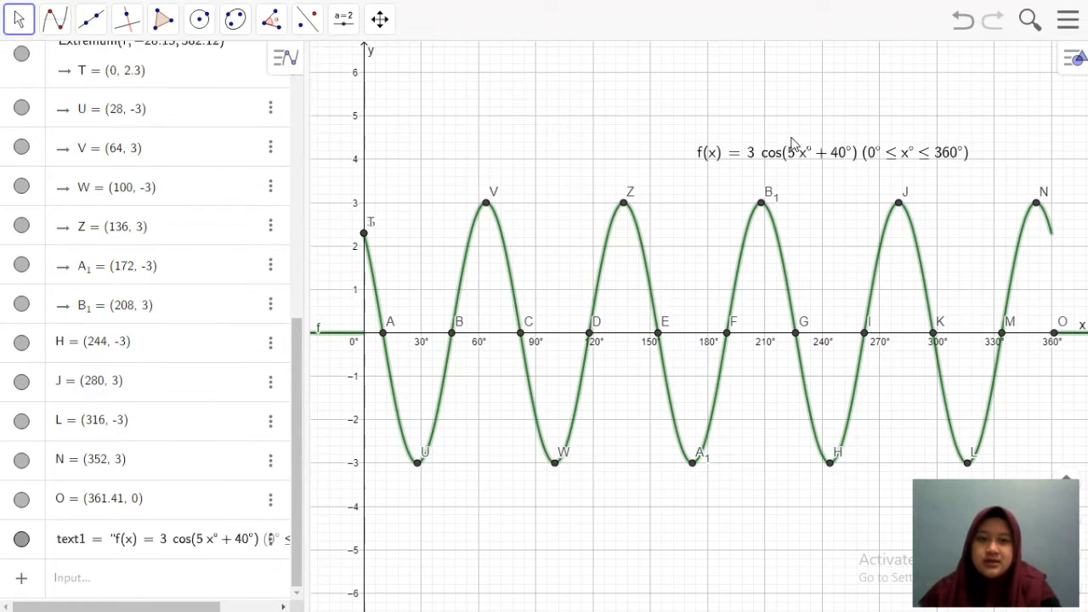
{"action": "left_click_drag", "start_coordinate": [776, 159], "coordinate": [440, 148]}
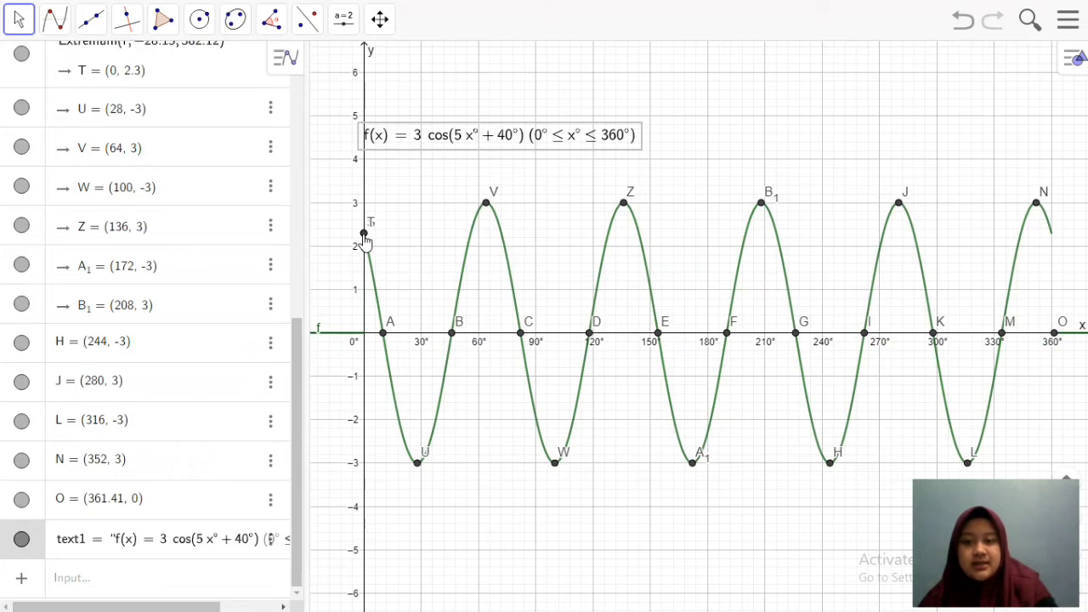
{"action": "left_click", "coordinate": [385, 335]}
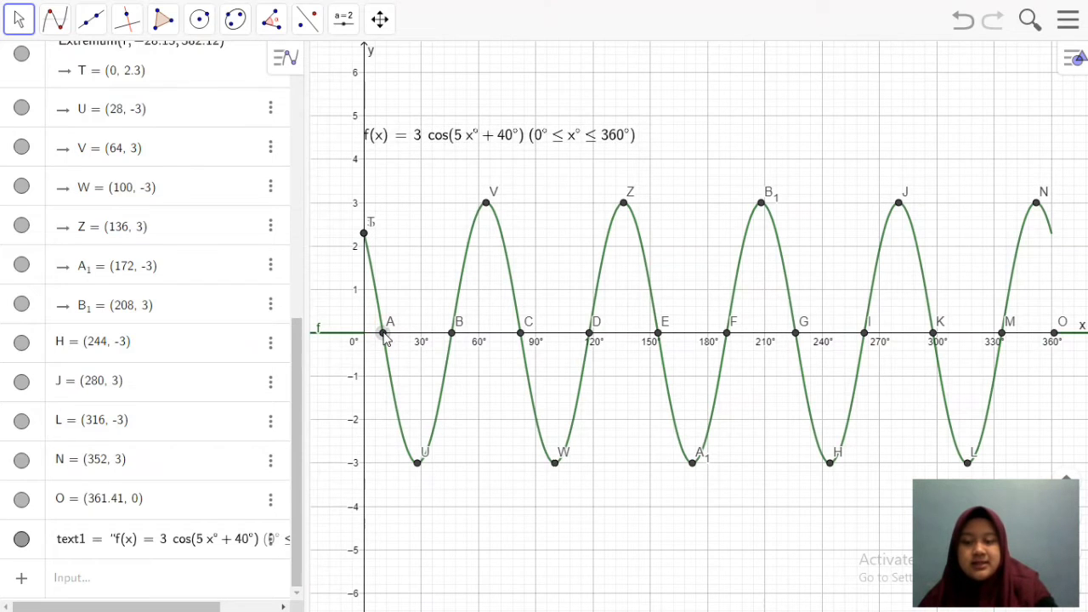
Open the settings of root A and set the labels of roots A, B and C to Name & Value.
{"action": "right_click", "coordinate": [385, 335]}
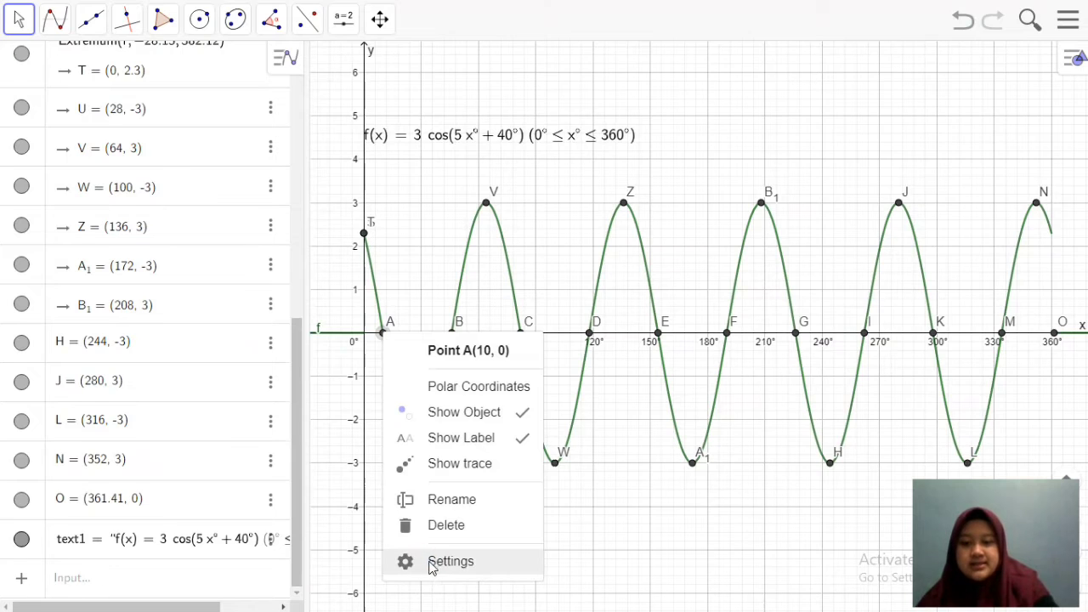
{"action": "left_click", "coordinate": [442, 562]}
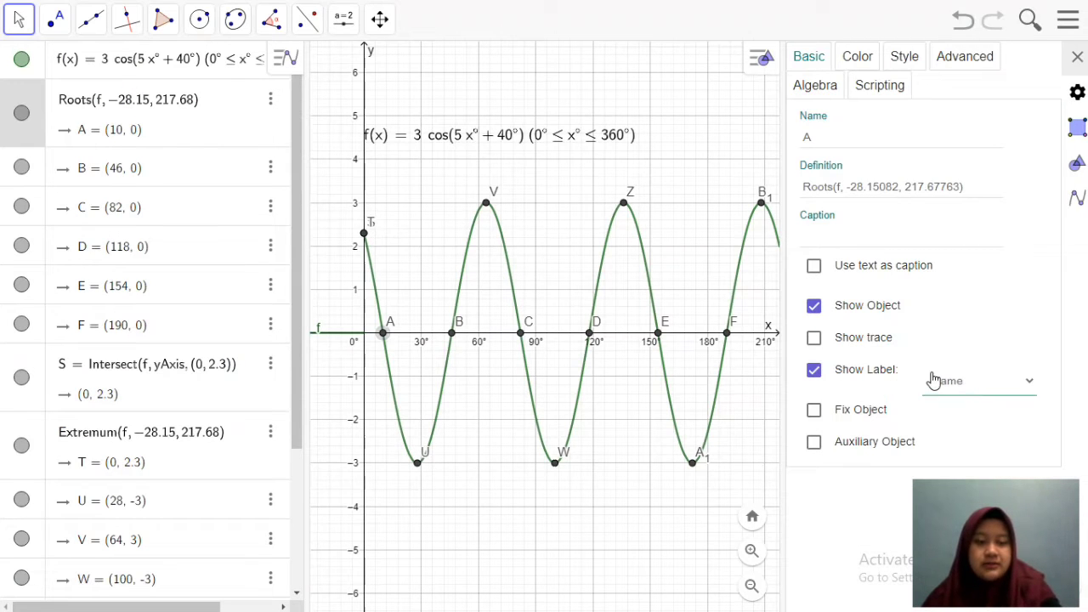
{"action": "left_click", "coordinate": [959, 384]}
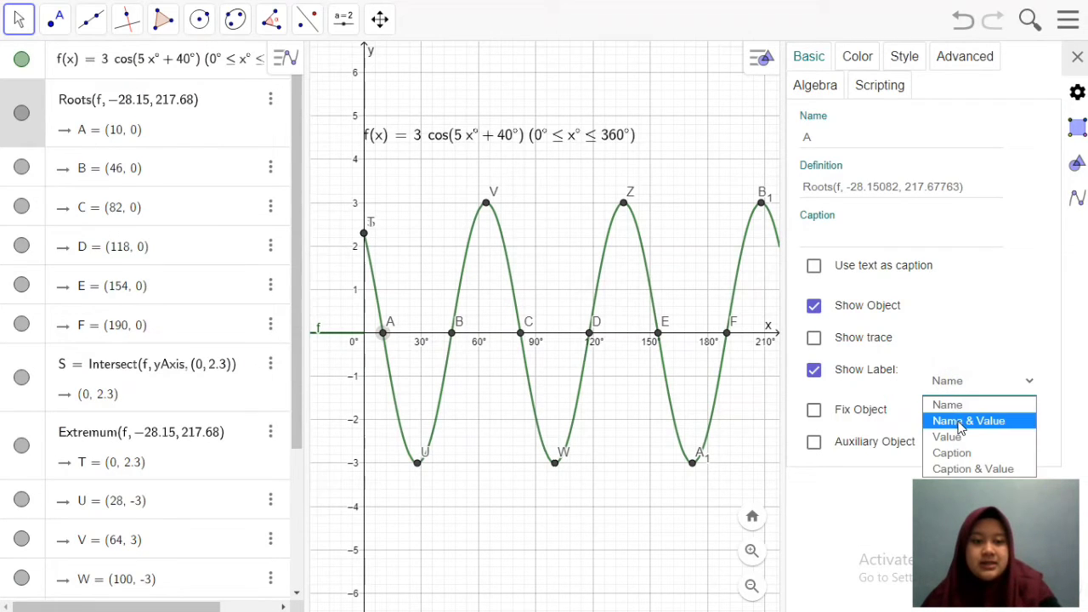
{"action": "left_click", "coordinate": [960, 423]}
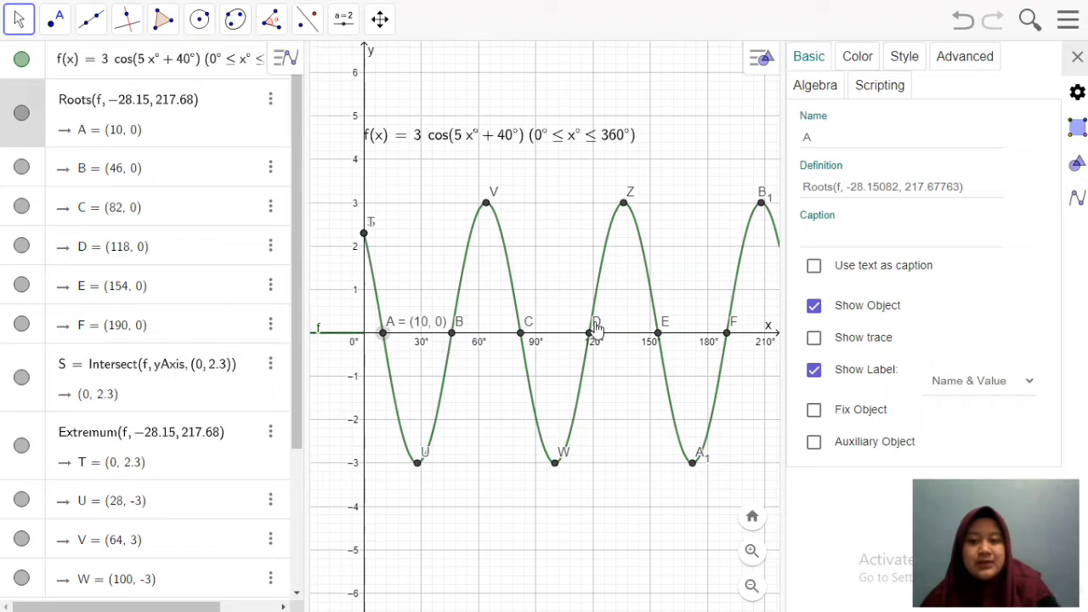
{"action": "left_click", "coordinate": [454, 336]}
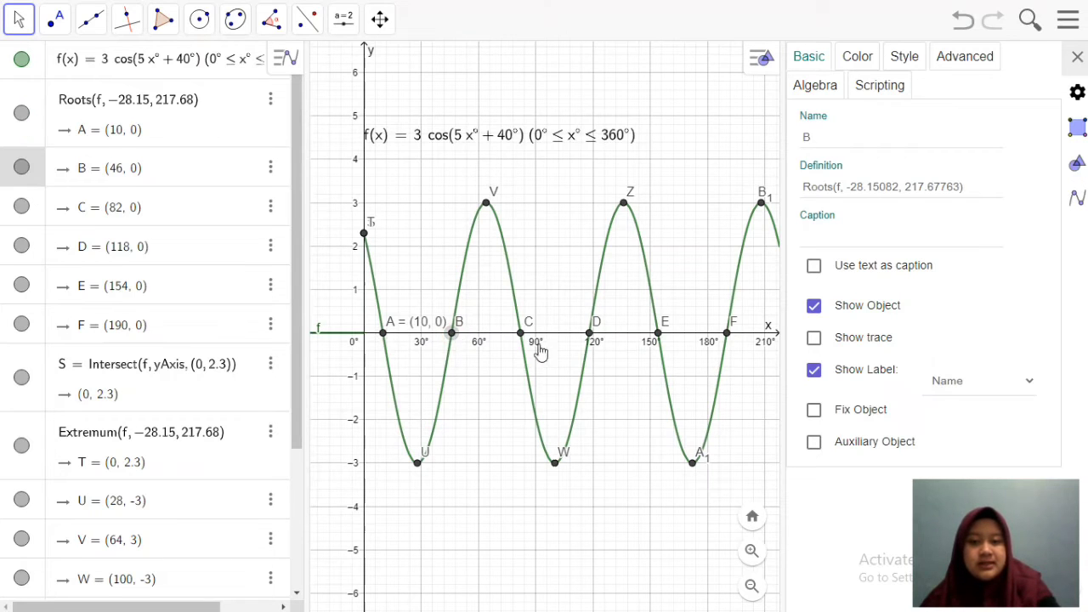
{"action": "left_click", "coordinate": [943, 384]}
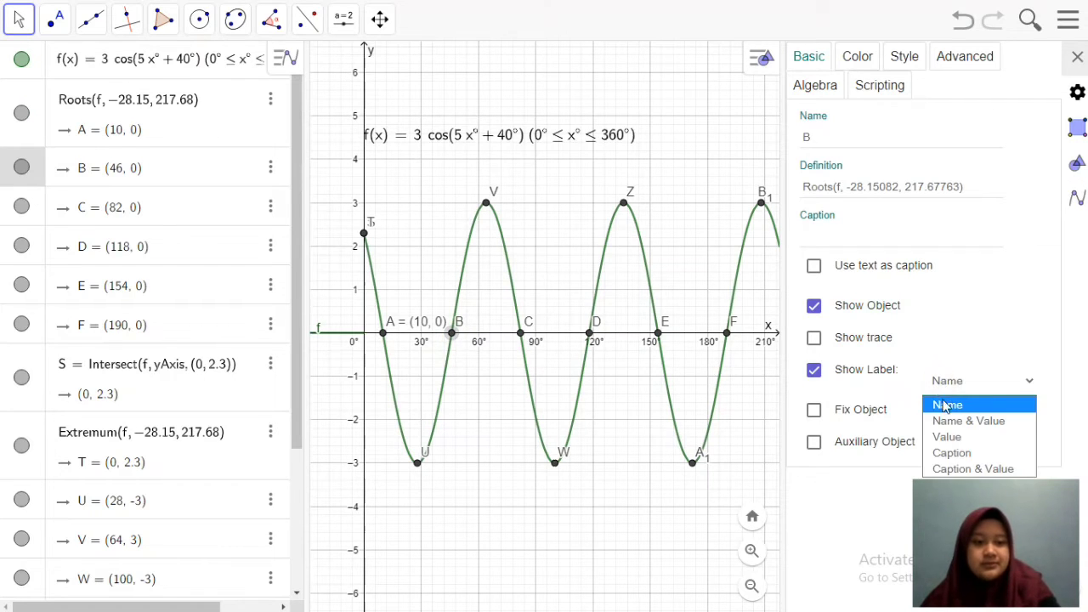
{"action": "left_click", "coordinate": [945, 421]}
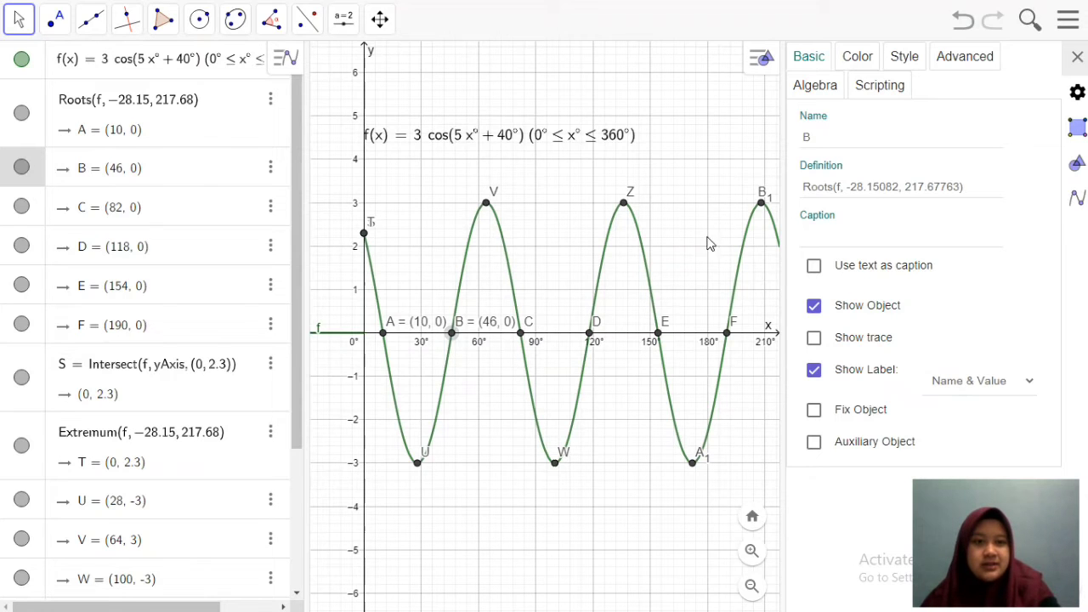
{"action": "left_click", "coordinate": [521, 334]}
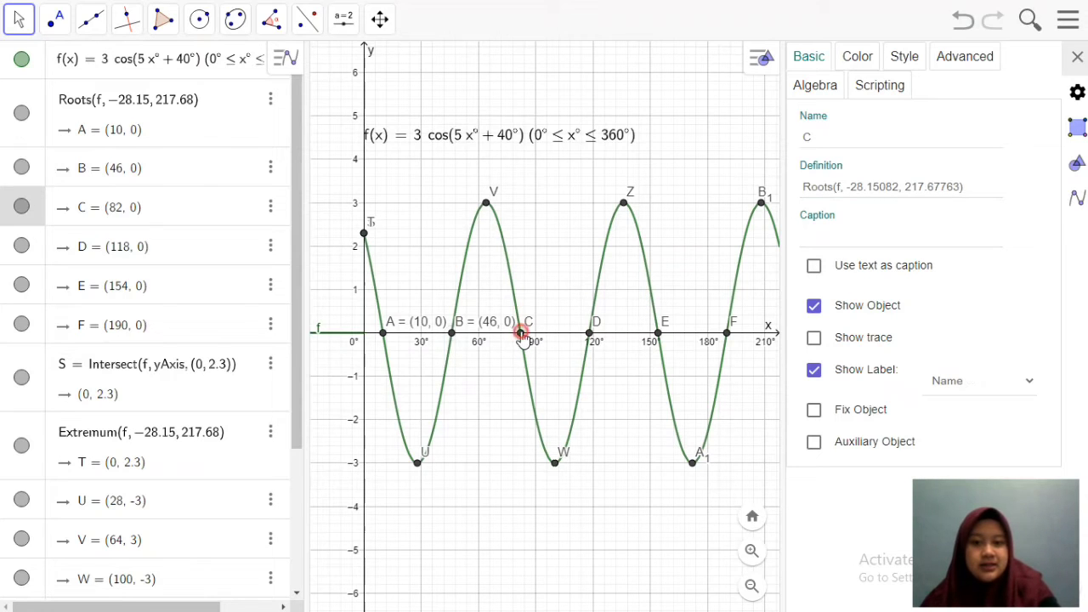
{"action": "left_click", "coordinate": [951, 381]}
{"action": "left_click", "coordinate": [952, 420]}
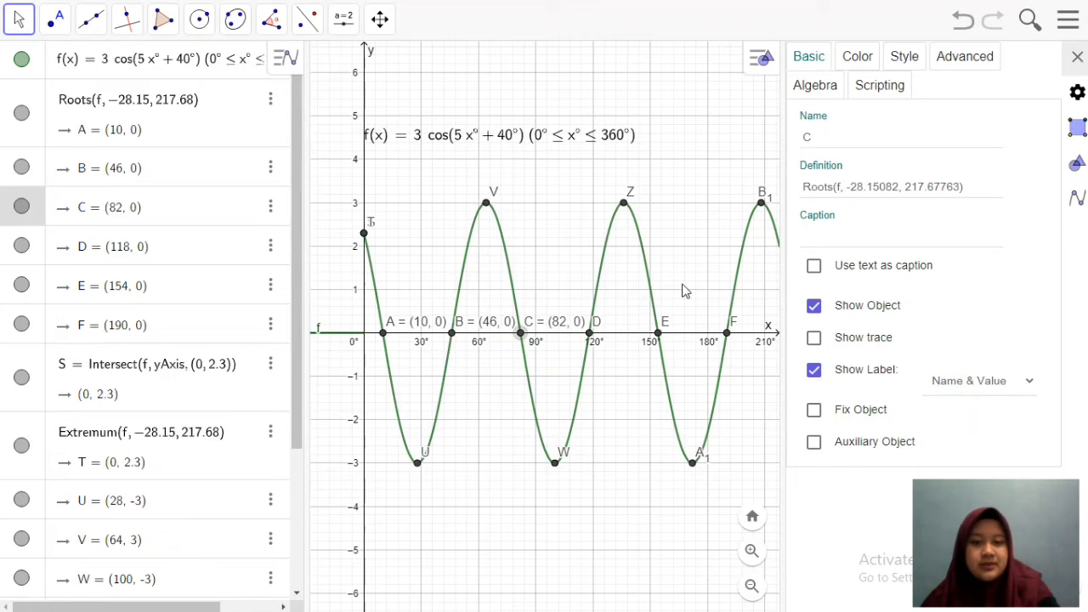
Set the label of root D on the x-axis to Value only.
{"action": "left_click", "coordinate": [590, 334]}
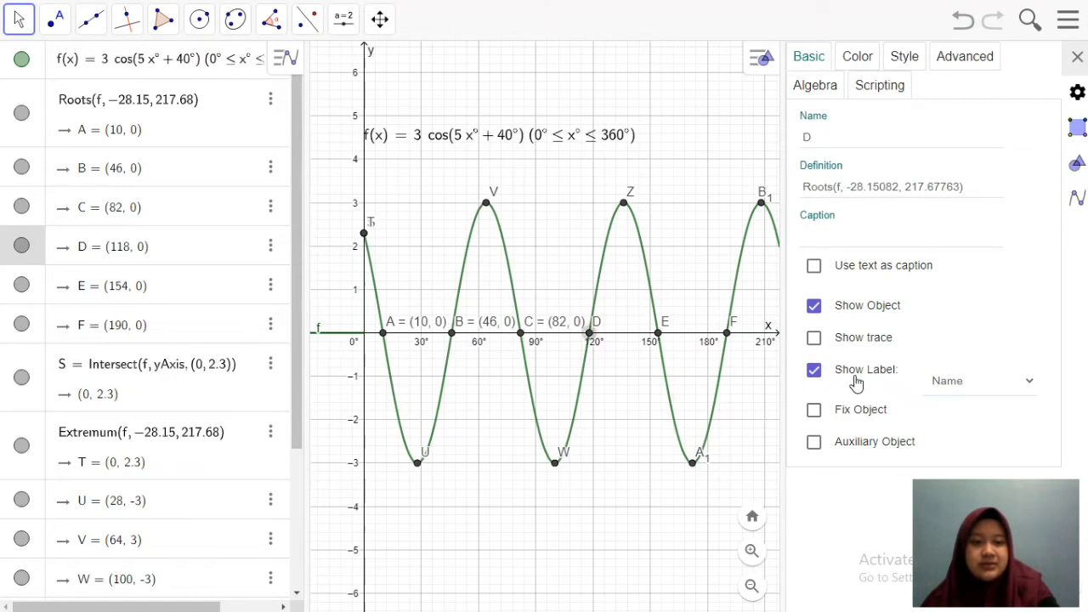
{"action": "left_click", "coordinate": [957, 384]}
{"action": "left_click", "coordinate": [957, 436]}
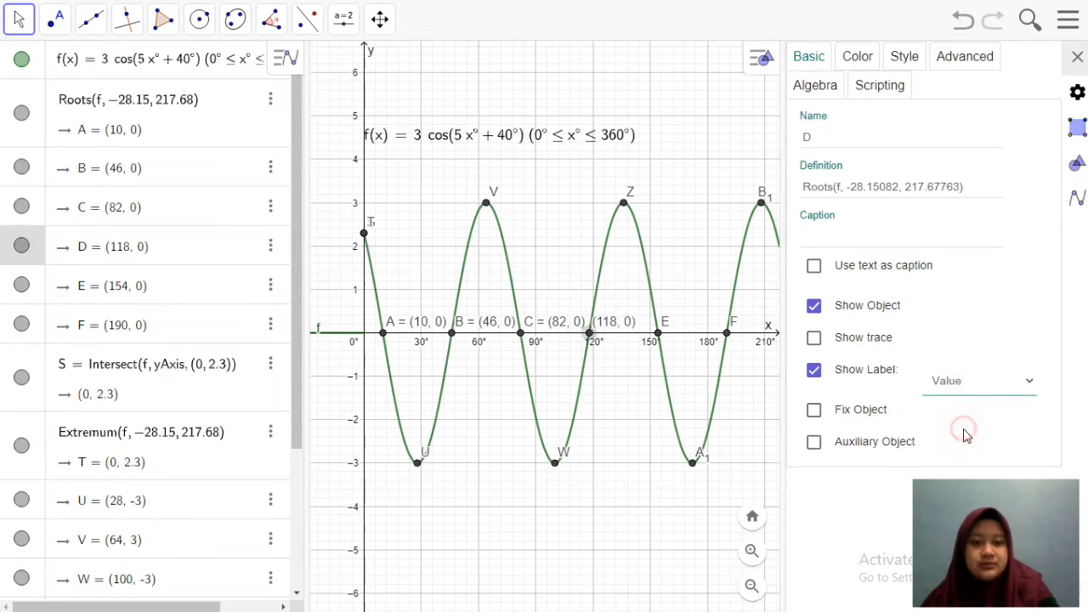
Set the labels of roots E and F on the x-axis to Name & Value.
{"action": "left_click", "coordinate": [658, 333]}
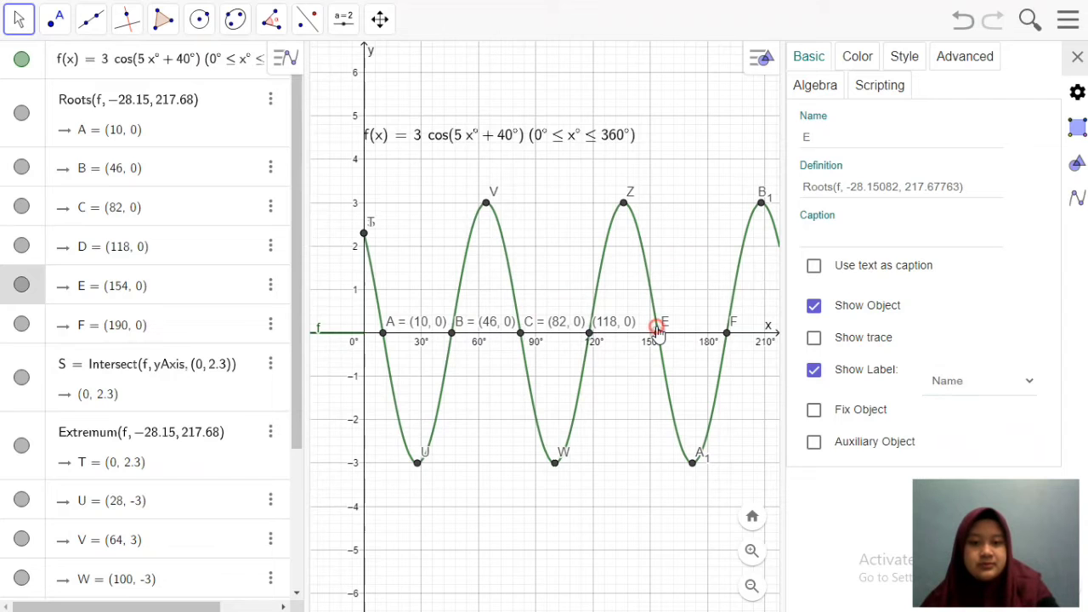
{"action": "left_click", "coordinate": [938, 382]}
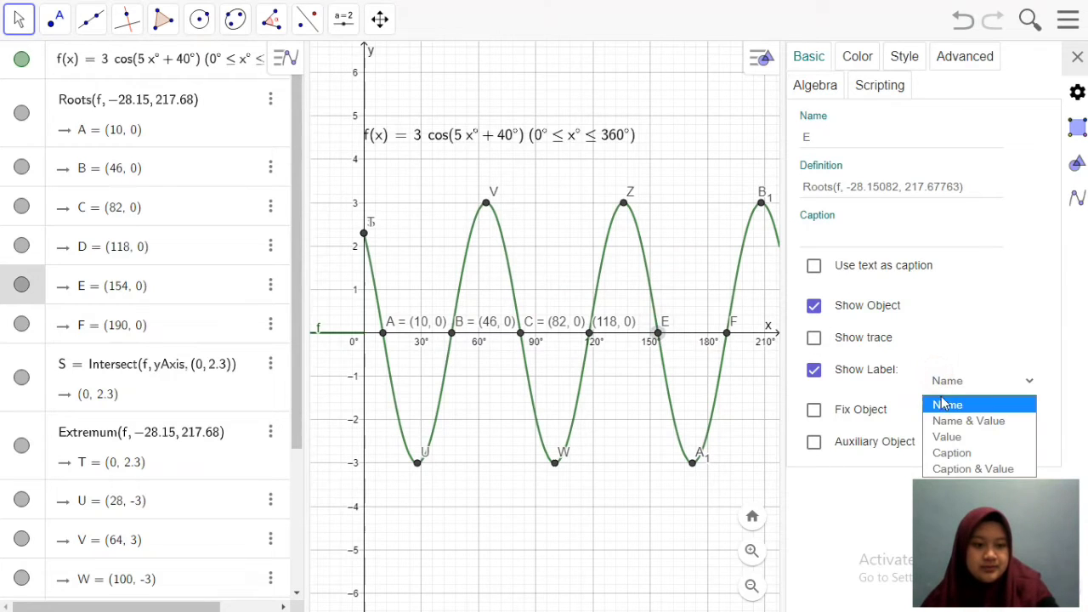
{"action": "left_click", "coordinate": [941, 419]}
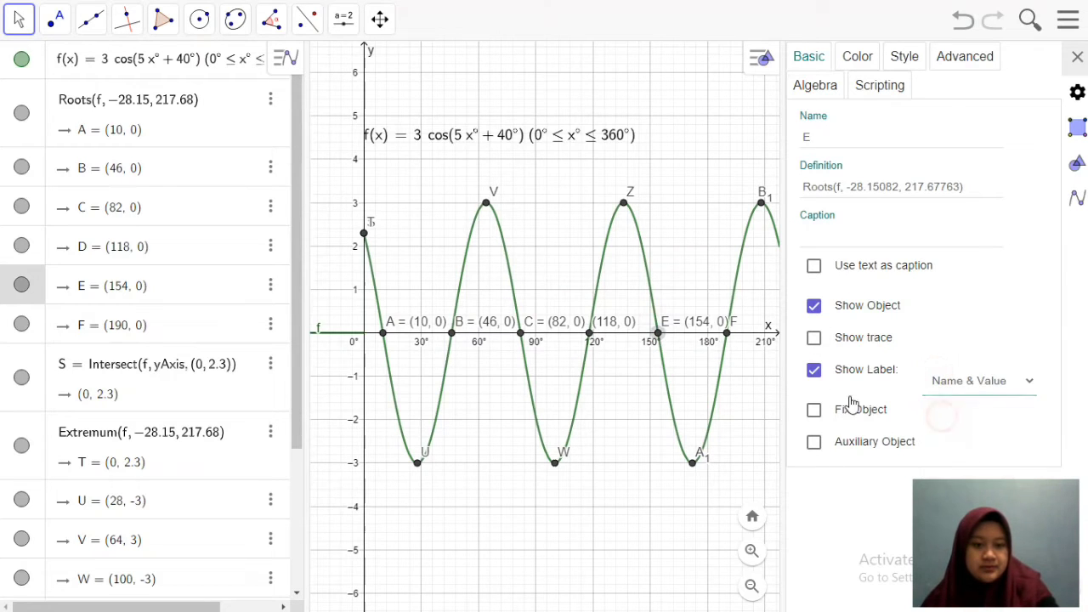
{"action": "left_click", "coordinate": [729, 341]}
{"action": "left_click", "coordinate": [938, 382]}
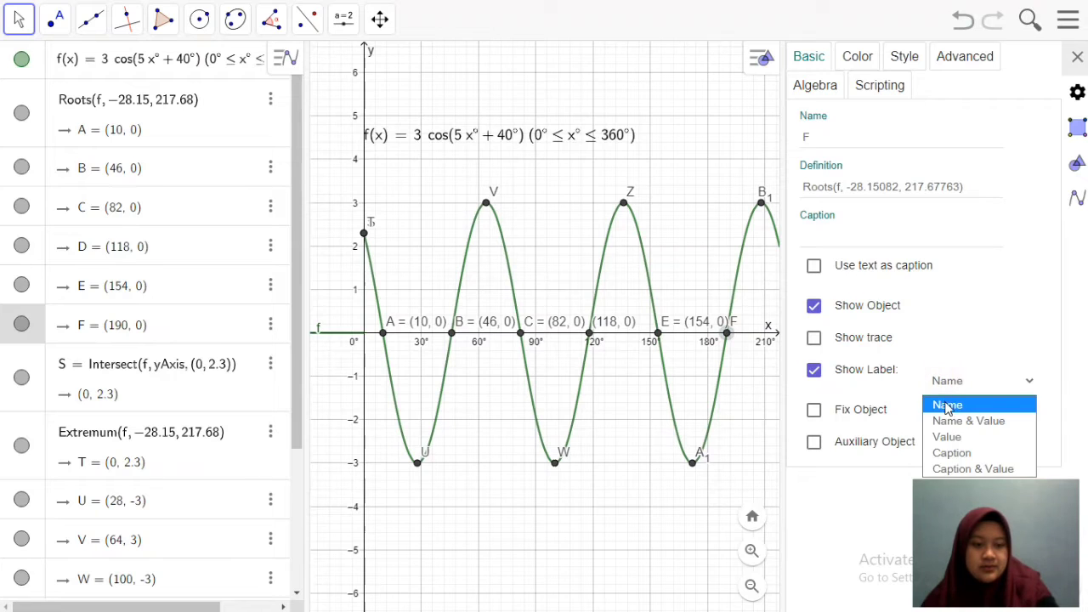
{"action": "left_click", "coordinate": [947, 421]}
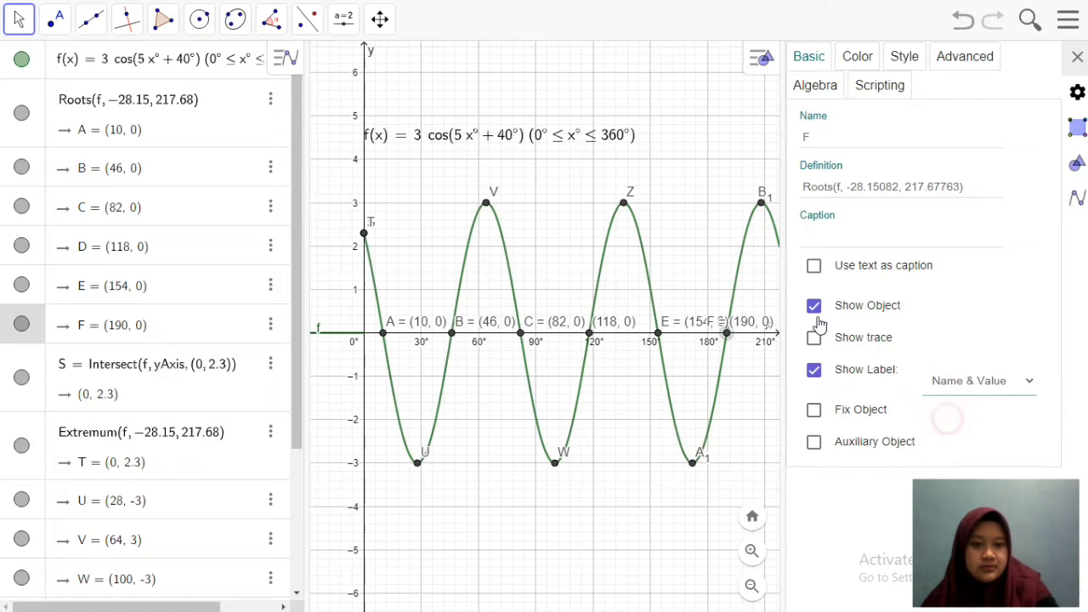
Set the labels of maximum Z and y-intercept S to Name & Value.
{"action": "left_click", "coordinate": [625, 198]}
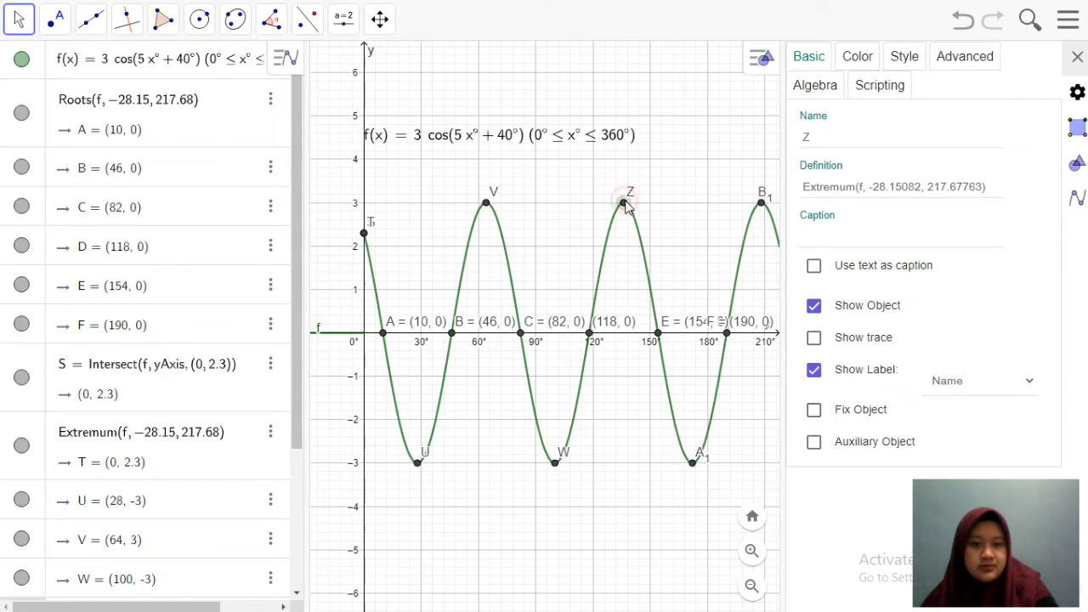
{"action": "left_click", "coordinate": [935, 384]}
{"action": "left_click", "coordinate": [939, 420]}
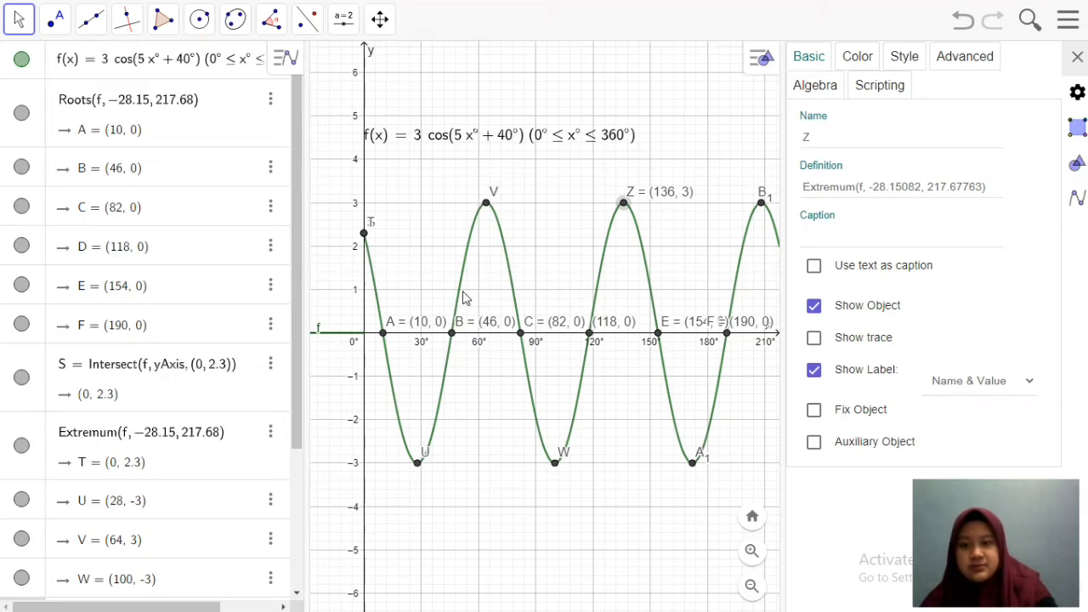
{"action": "left_click", "coordinate": [364, 236]}
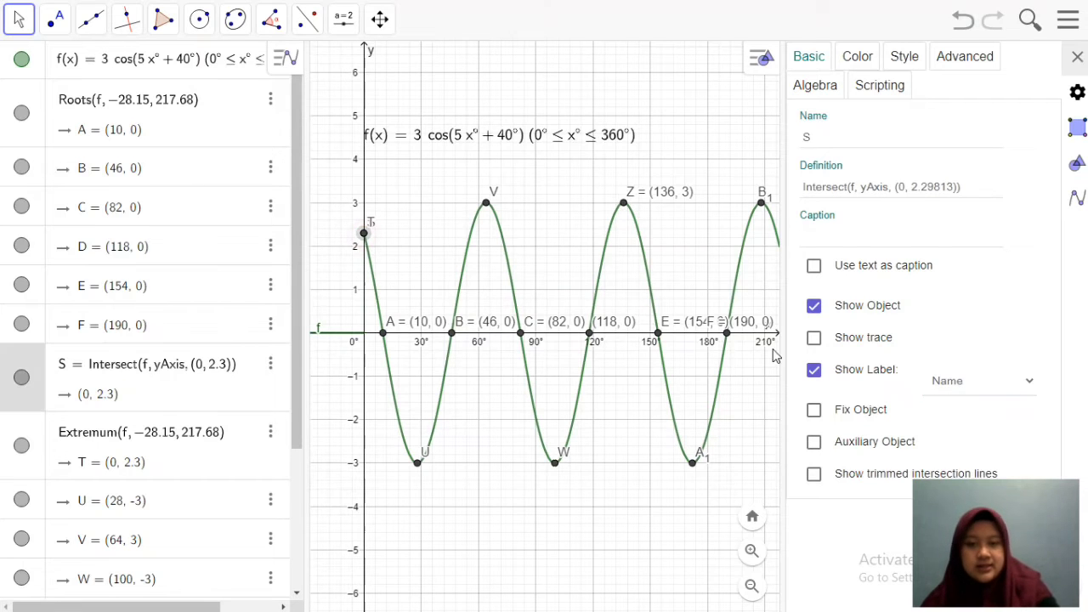
{"action": "left_click", "coordinate": [981, 380]}
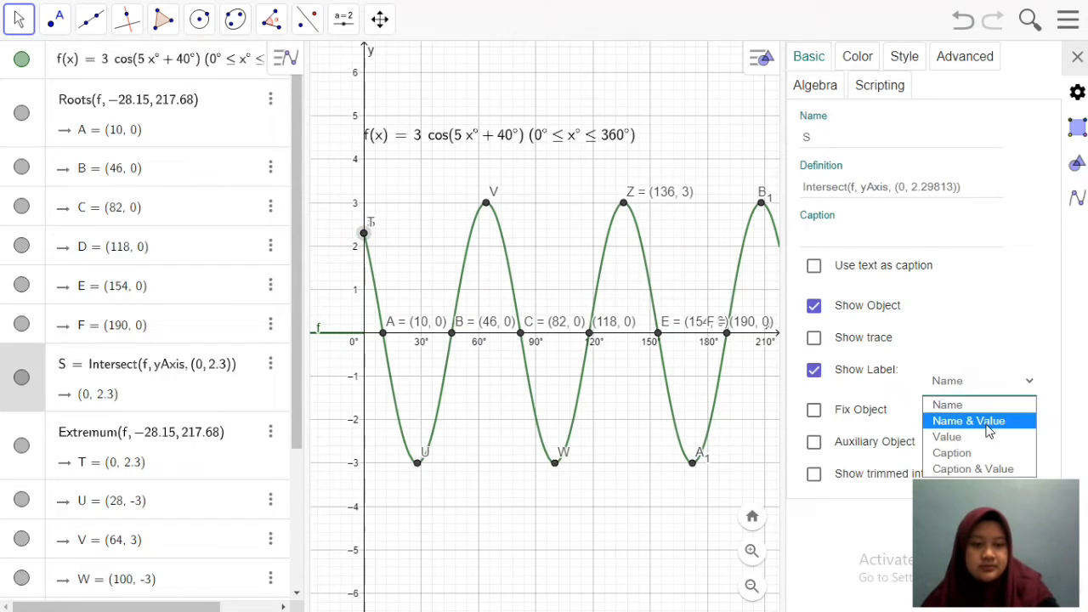
{"action": "left_click", "coordinate": [974, 420]}
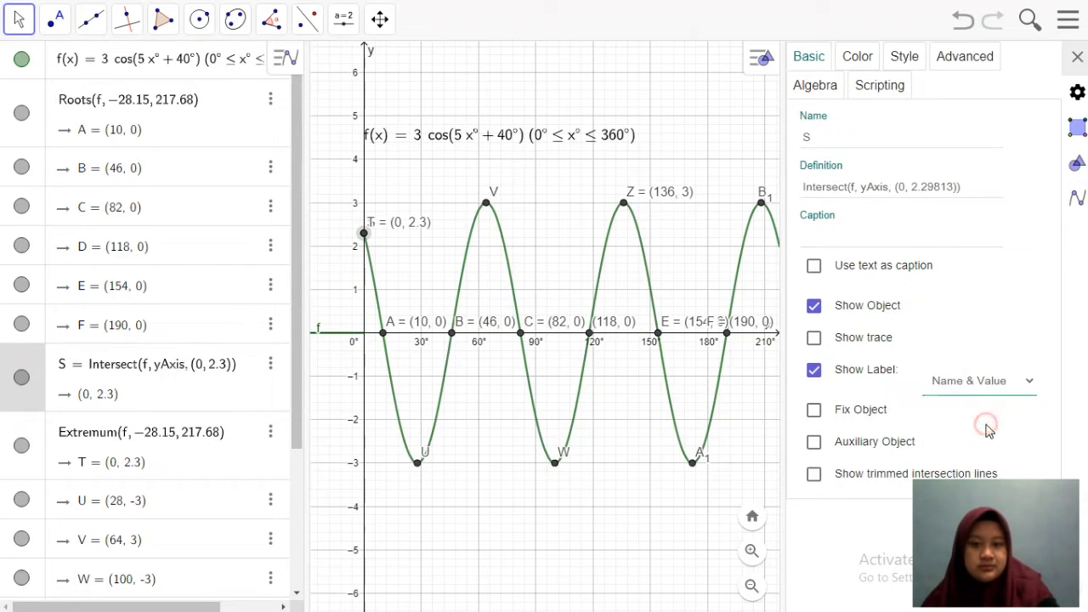
Set the labels of the maxima V, Z and B₁ to Name & Value.
{"action": "left_click", "coordinate": [486, 211]}
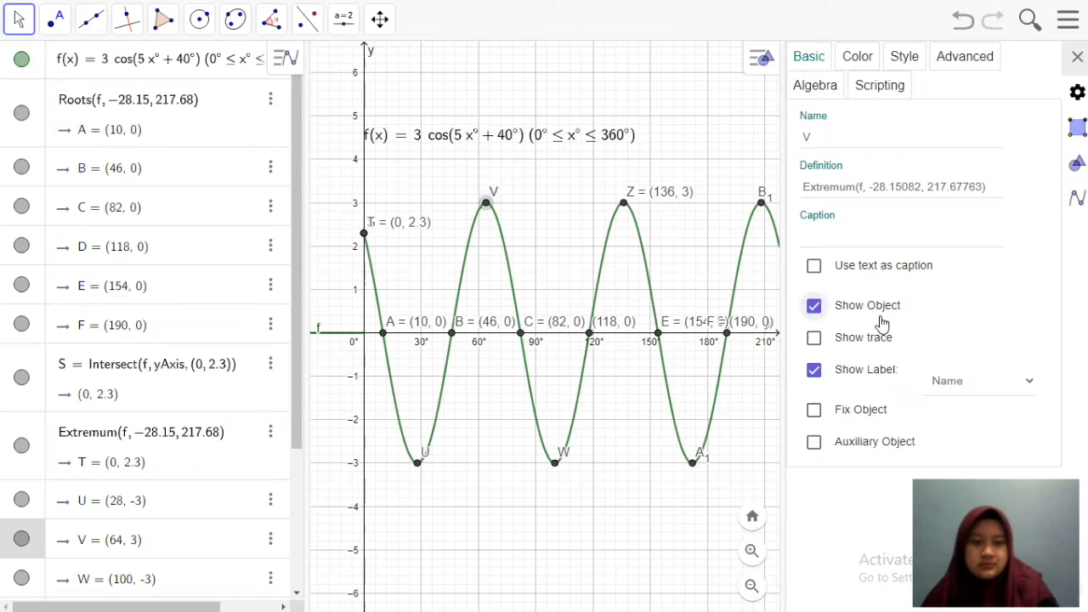
{"action": "left_click", "coordinate": [954, 384]}
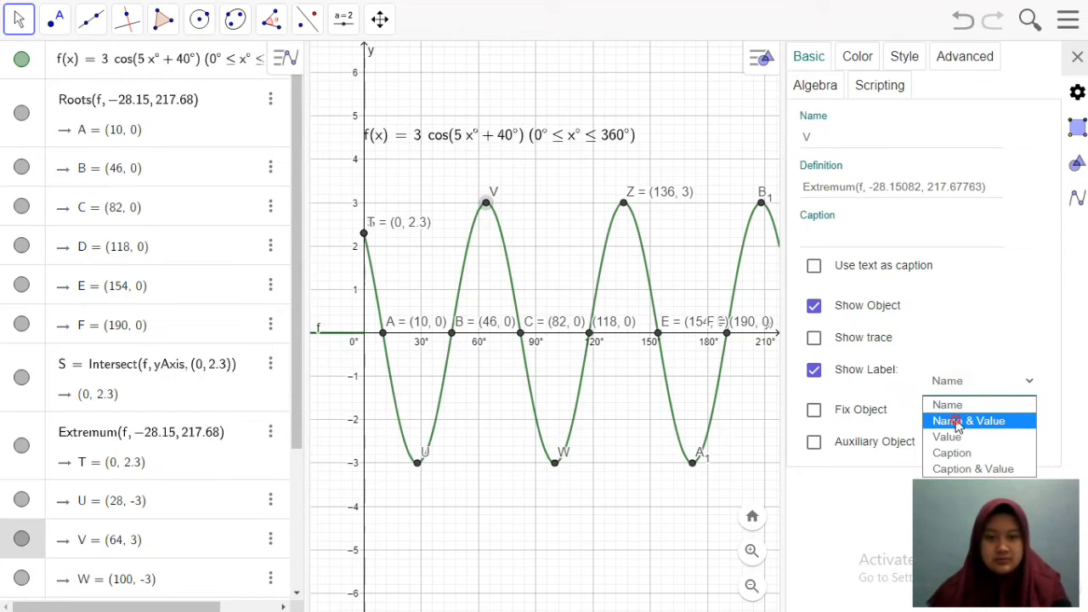
{"action": "left_click", "coordinate": [965, 421]}
{"action": "left_click", "coordinate": [628, 206]}
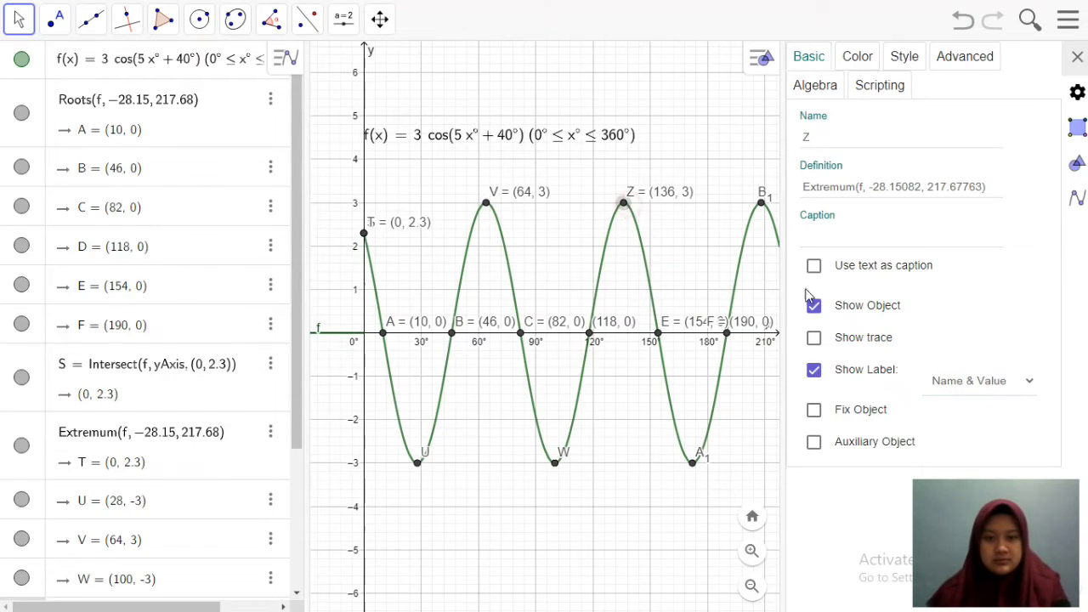
{"action": "left_click", "coordinate": [953, 390]}
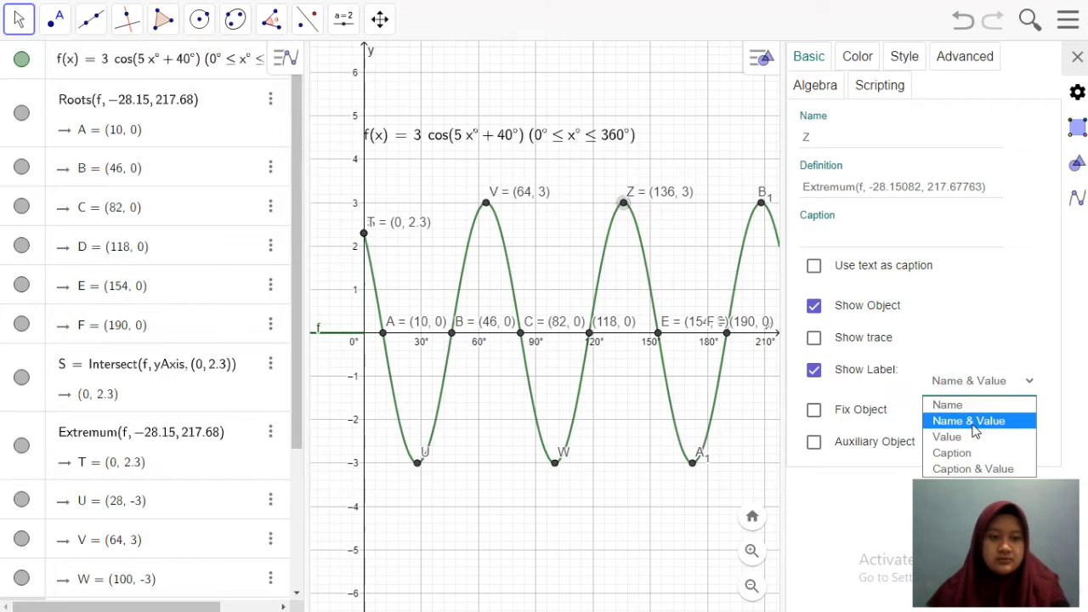
{"action": "left_click", "coordinate": [969, 421]}
{"action": "left_click", "coordinate": [764, 206]}
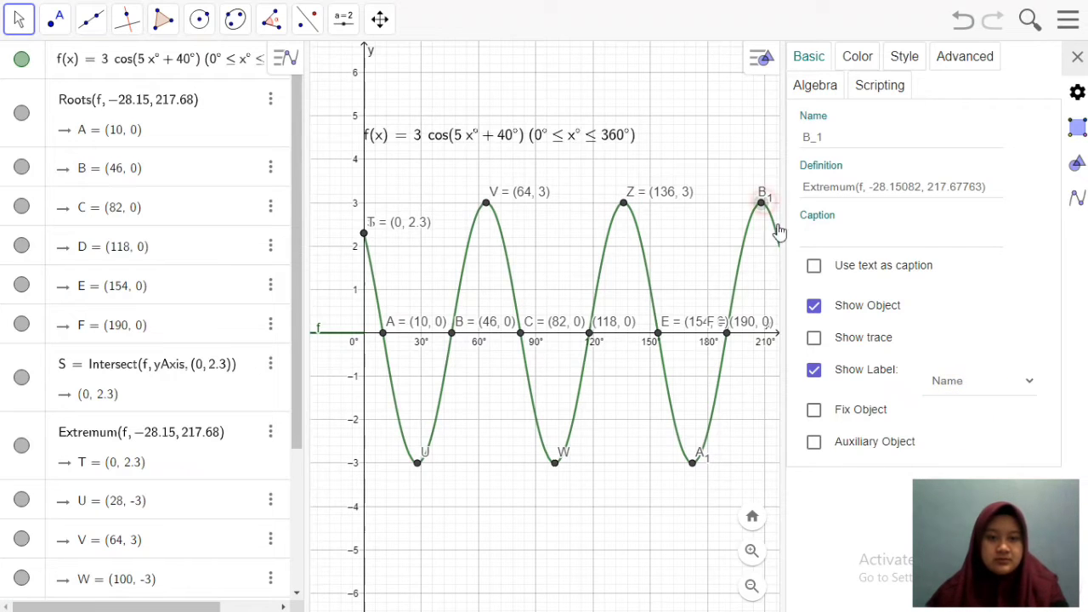
{"action": "left_click", "coordinate": [959, 384]}
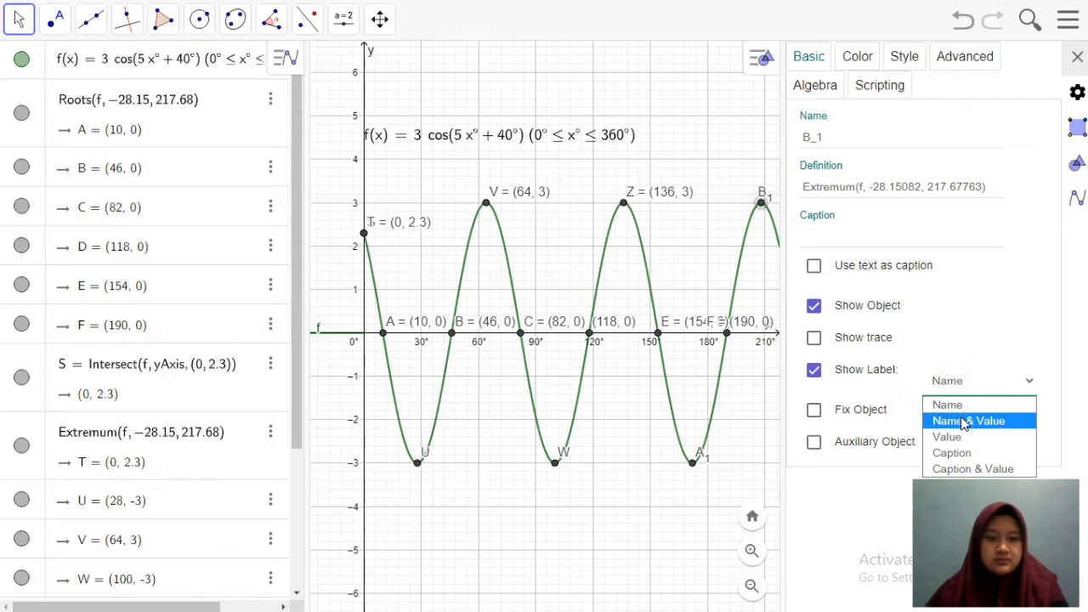
{"action": "left_click", "coordinate": [968, 421]}
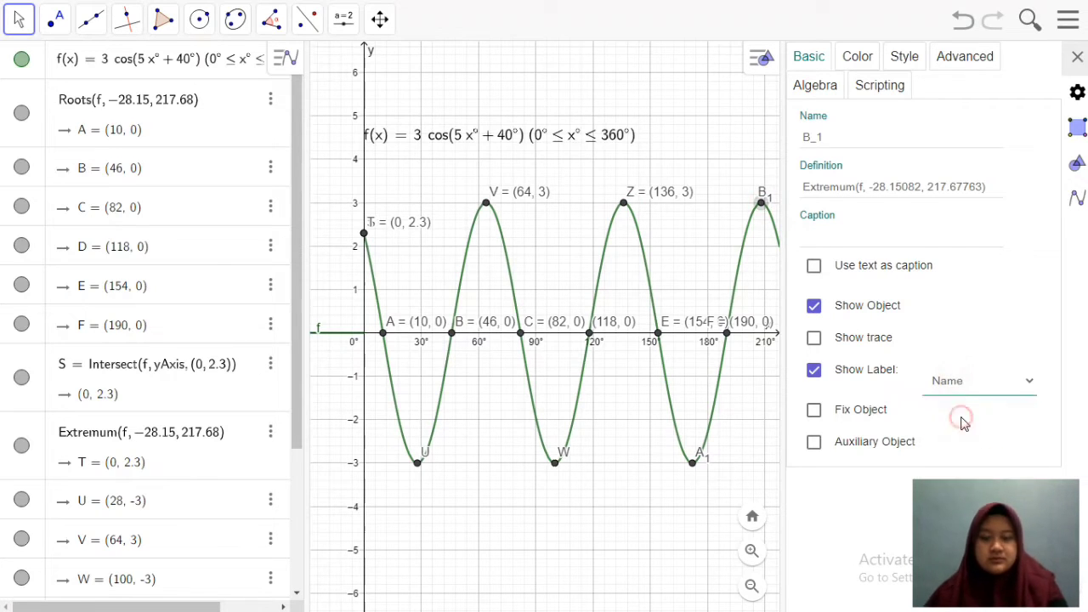
Set the labels of the minima U, W and A₁ to Name & Value.
{"action": "left_click", "coordinate": [418, 462]}
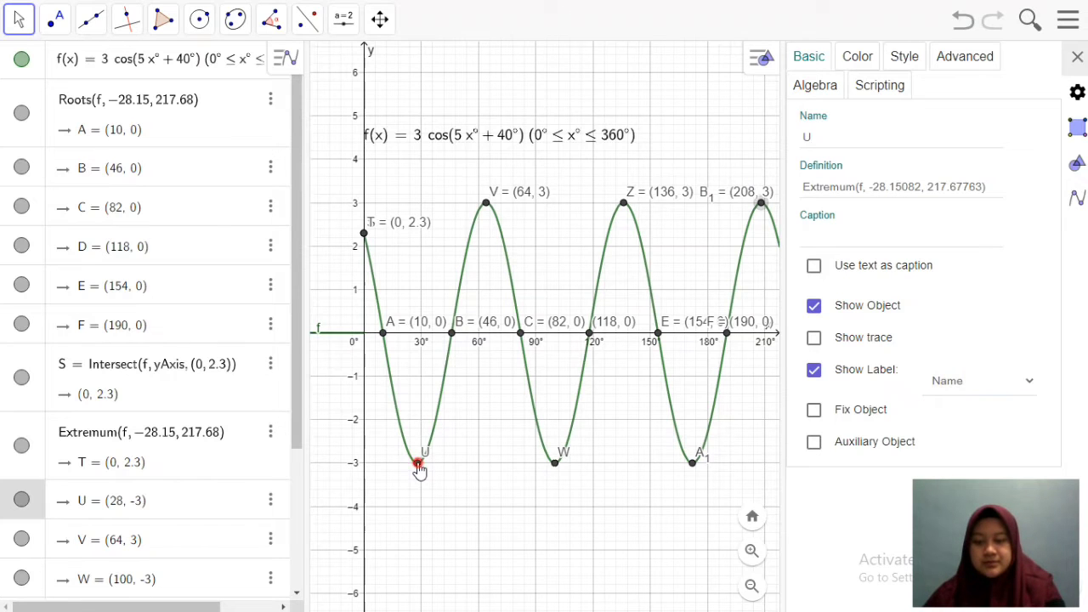
{"action": "left_click", "coordinate": [958, 384]}
{"action": "left_click", "coordinate": [965, 422]}
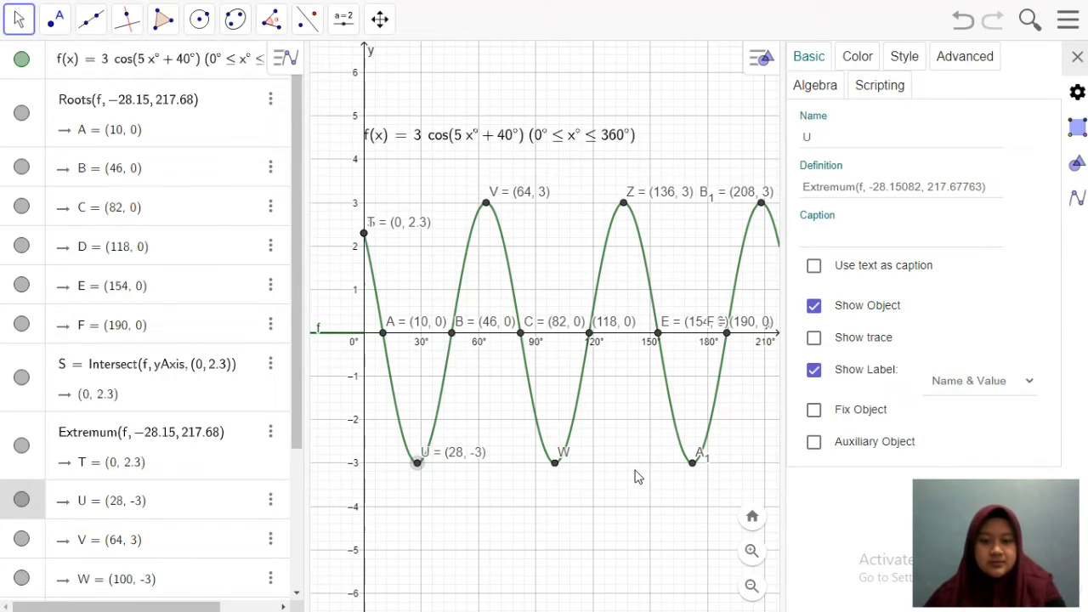
{"action": "left_click", "coordinate": [554, 464]}
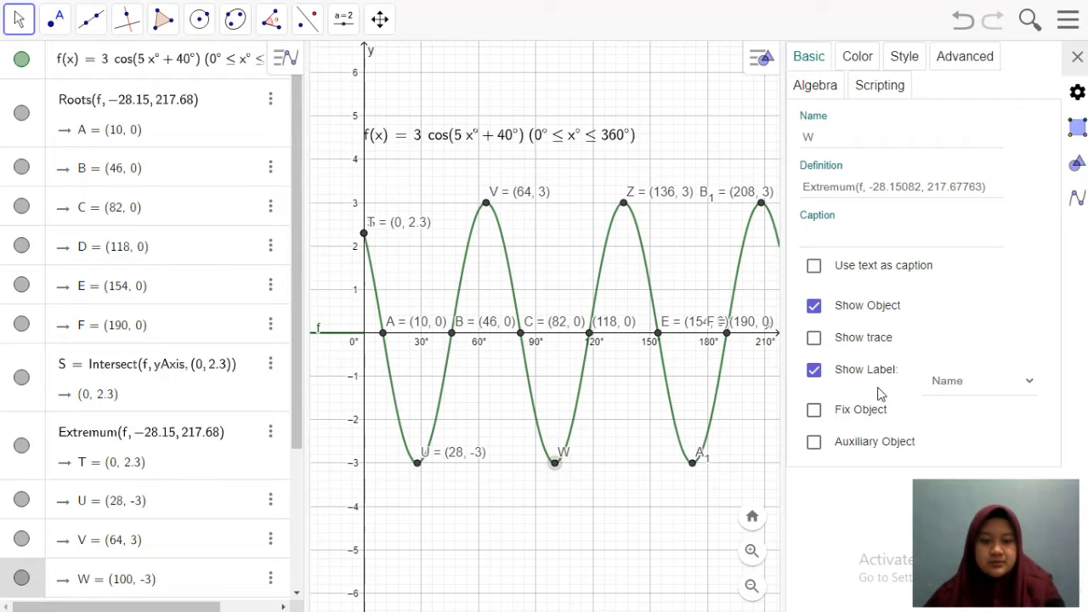
{"action": "left_click", "coordinate": [970, 389]}
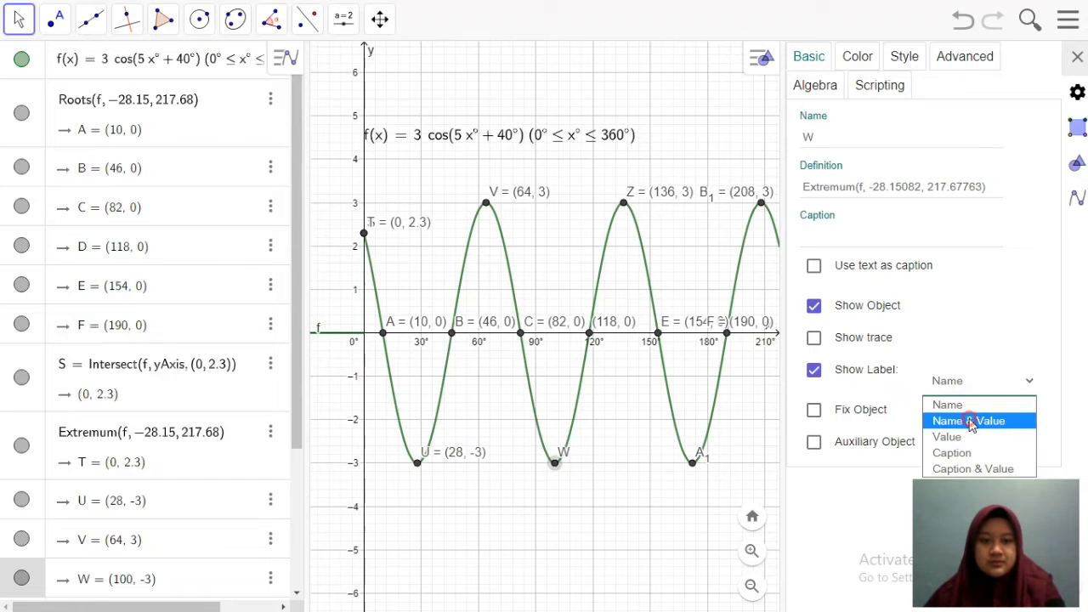
{"action": "left_click", "coordinate": [970, 422]}
{"action": "left_click", "coordinate": [693, 464]}
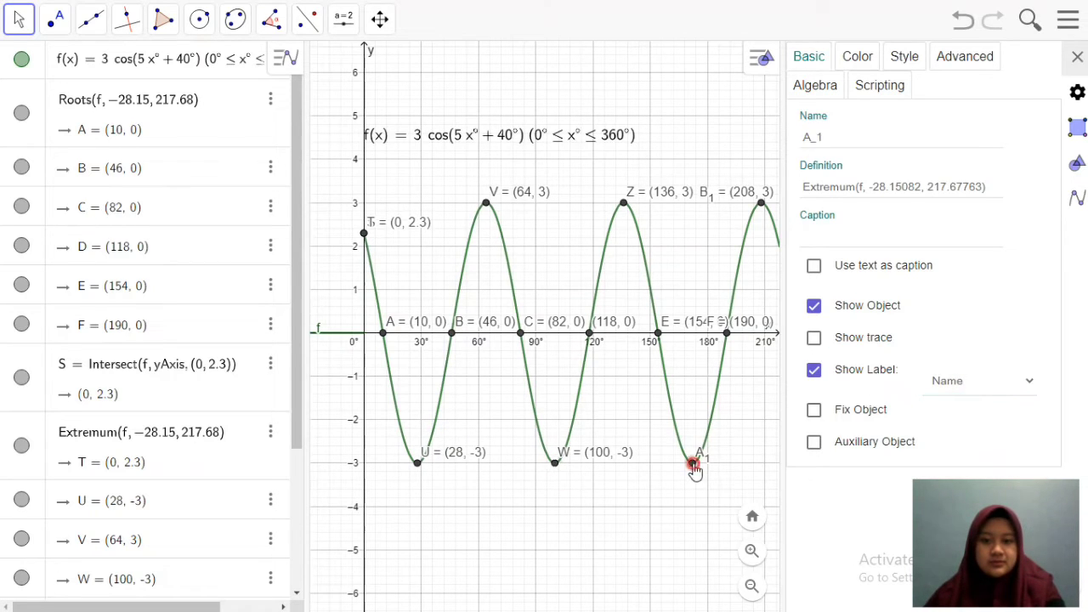
{"action": "left_click", "coordinate": [933, 383]}
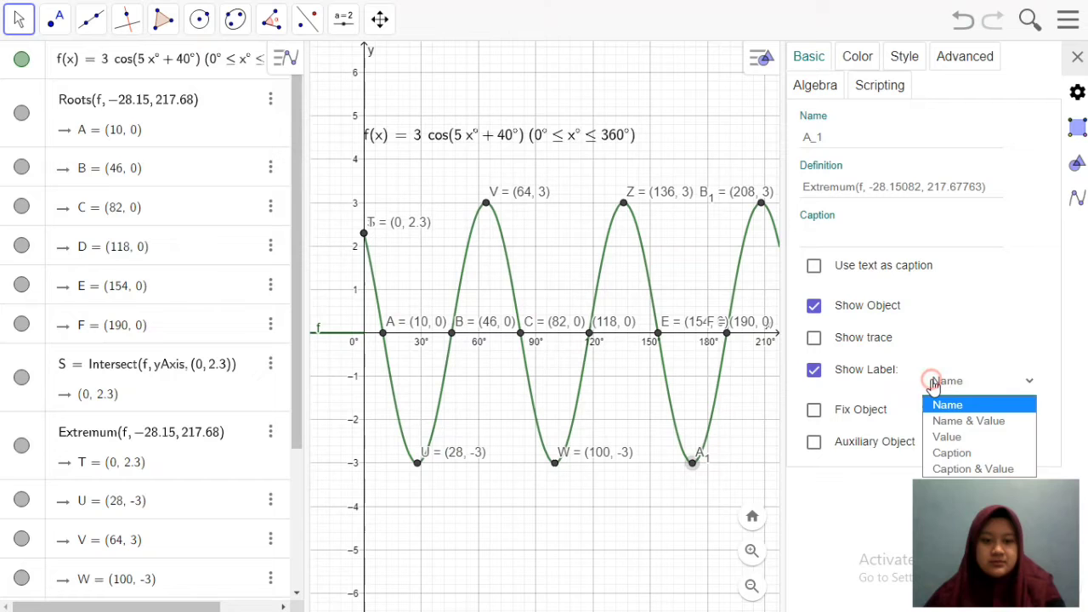
{"action": "left_click", "coordinate": [938, 425]}
{"action": "left_click_drag", "start_coordinate": [719, 245], "coordinate": [601, 262]}
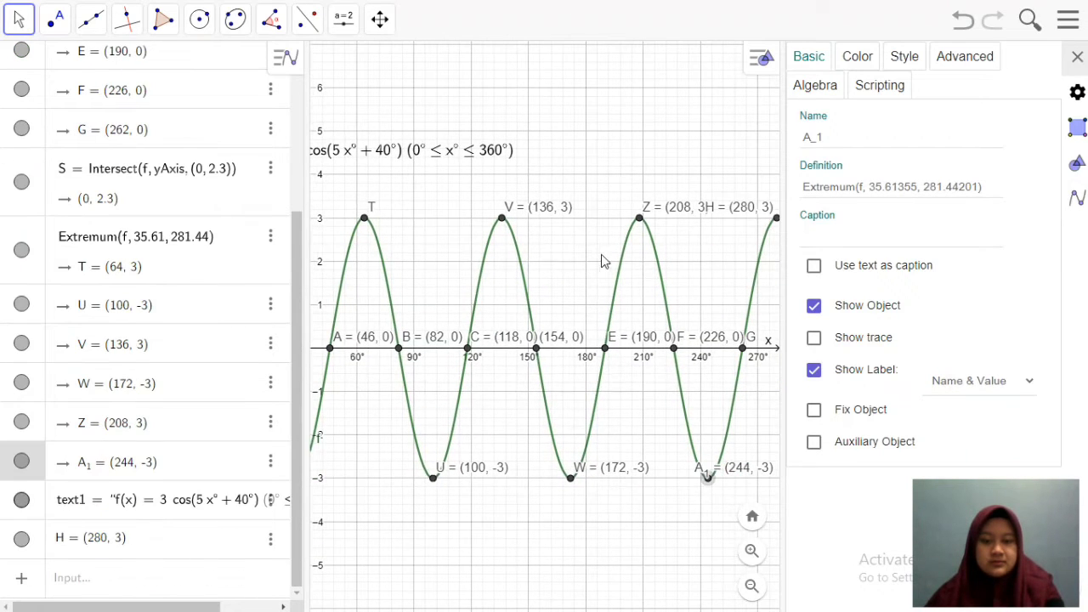
Set the label of maximum T at (208, 3) to Name & Value and close the object properties.
{"action": "left_click_drag", "start_coordinate": [690, 280], "coordinate": [560, 255]}
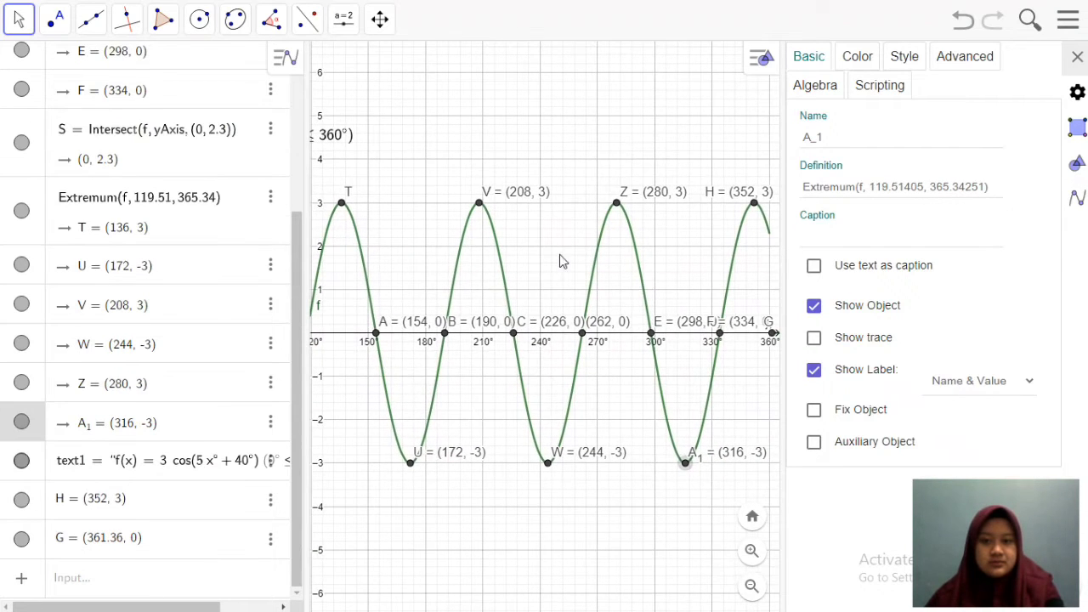
{"action": "left_click_drag", "start_coordinate": [621, 148], "coordinate": [481, 146]}
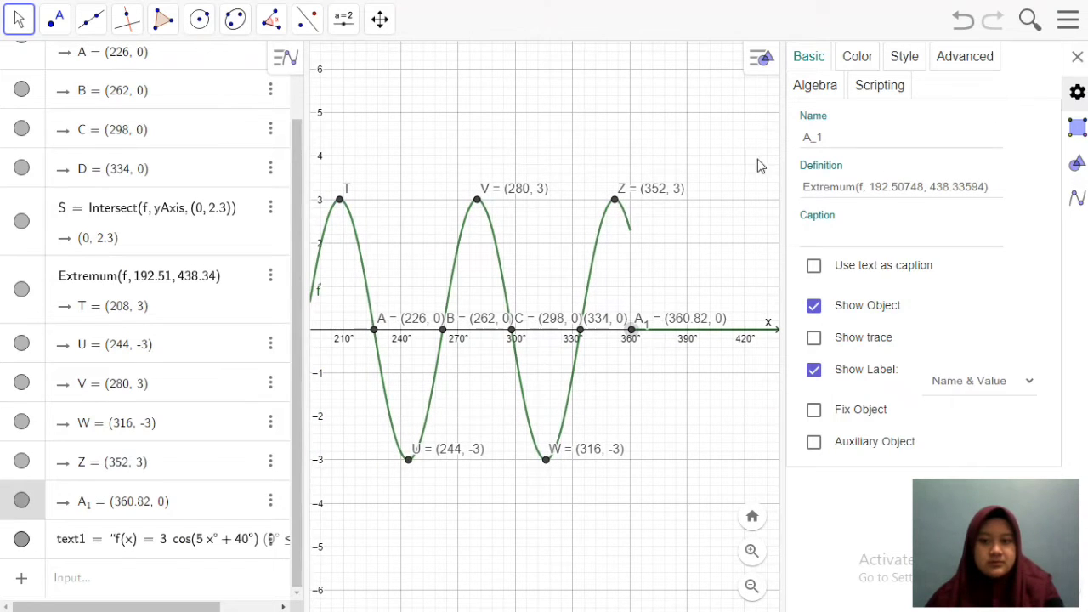
{"action": "left_click", "coordinate": [341, 209]}
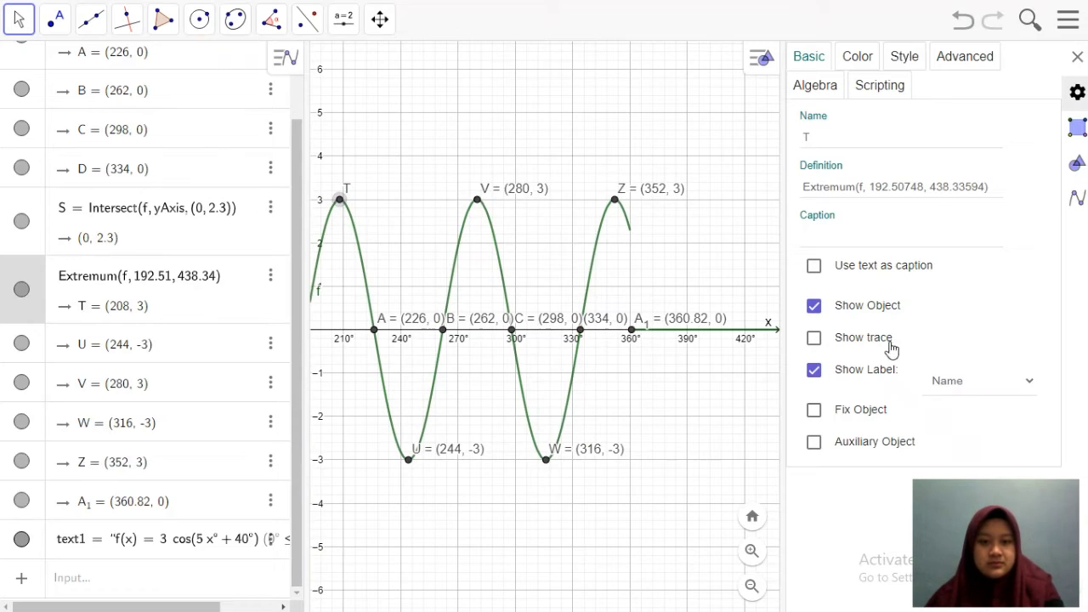
{"action": "left_click", "coordinate": [962, 381]}
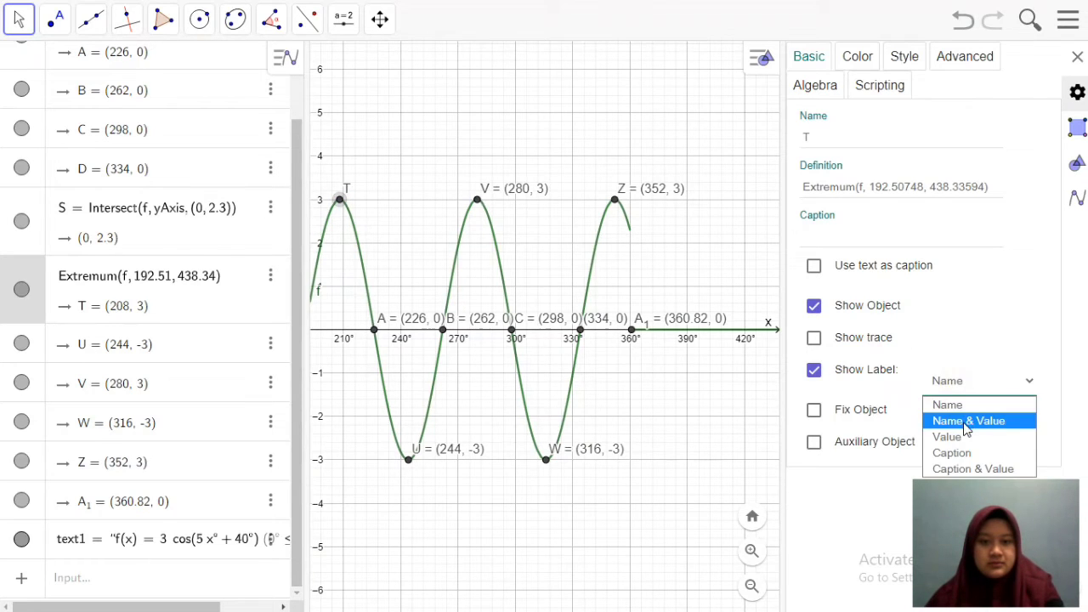
{"action": "left_click", "coordinate": [966, 423]}
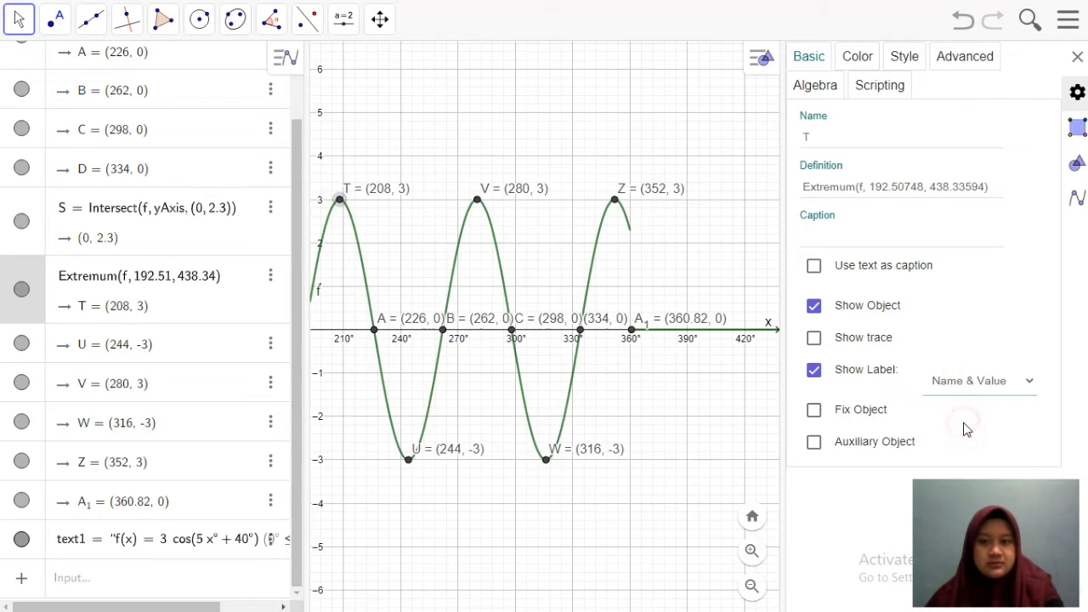
{"action": "left_click", "coordinate": [1078, 58]}
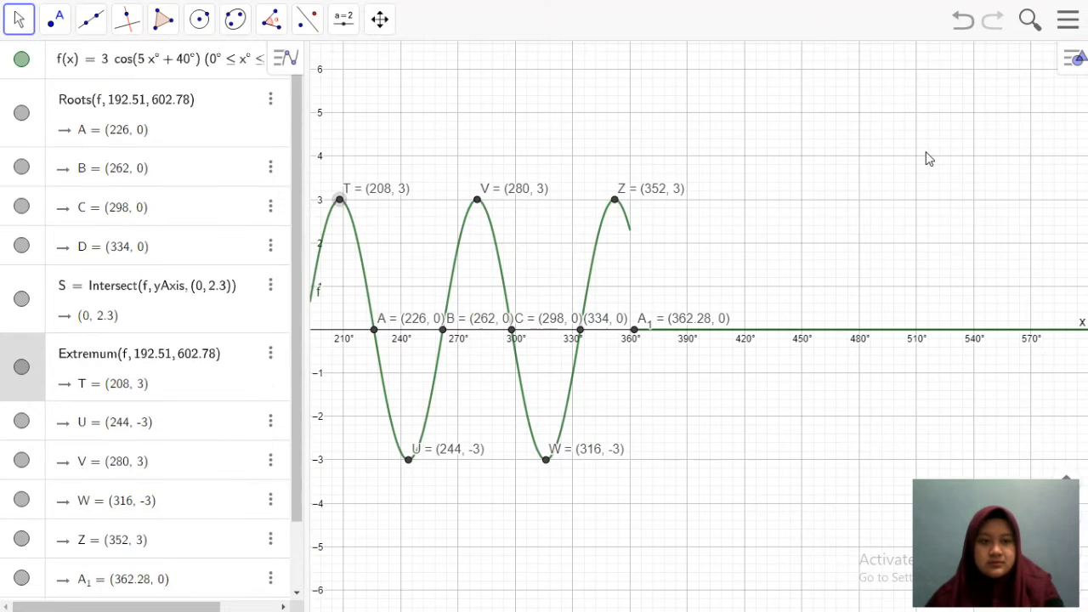
{"action": "left_click_drag", "start_coordinate": [747, 235], "coordinate": [1066, 216]}
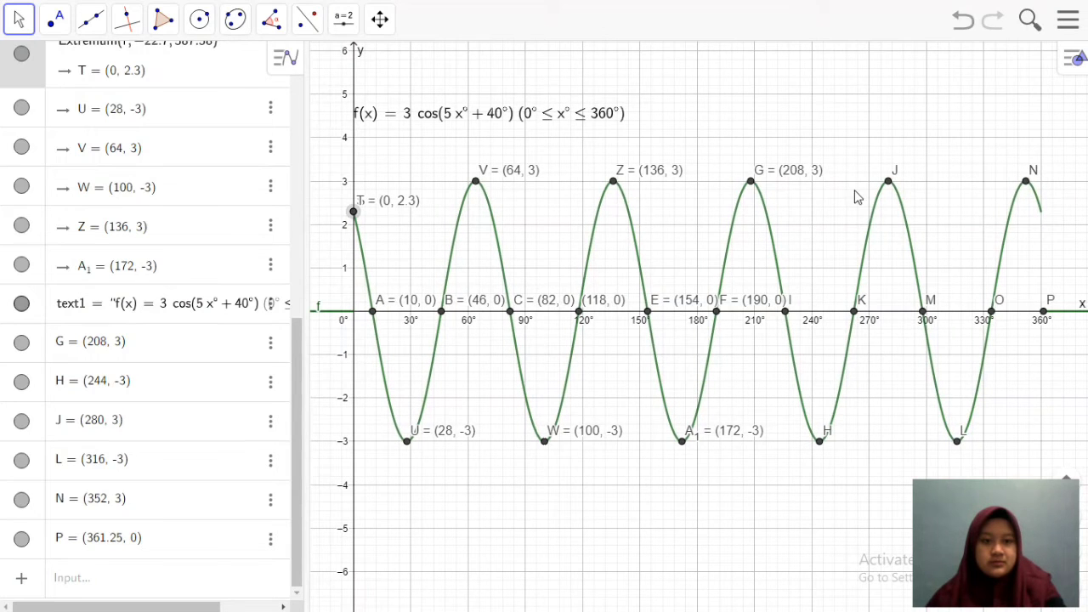
{"action": "right_click", "coordinate": [856, 312]}
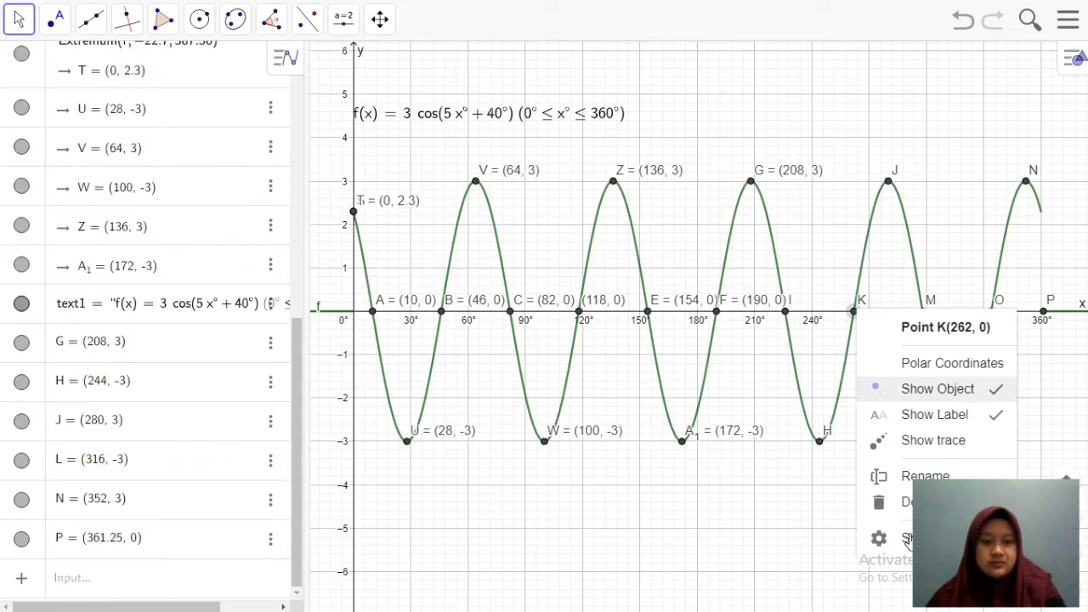
{"action": "left_click", "coordinate": [902, 538]}
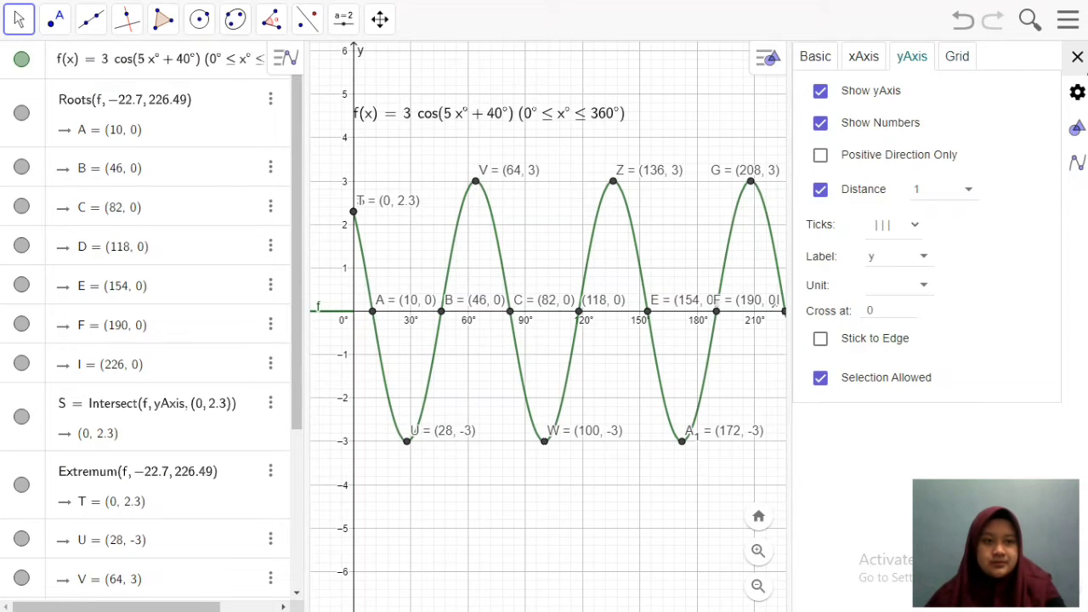
{"action": "left_click", "coordinate": [1078, 57]}
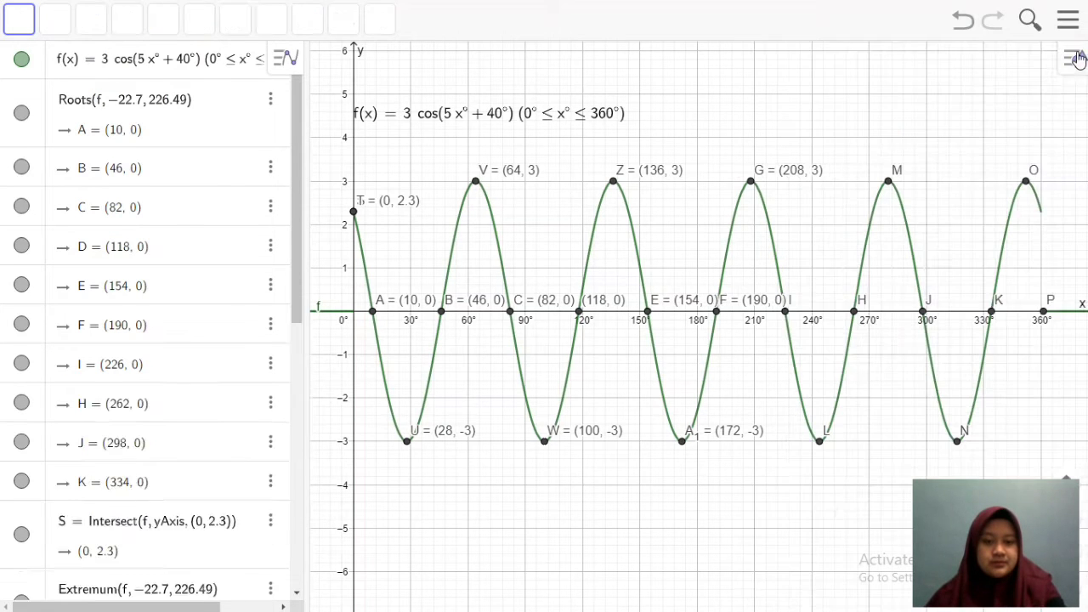
{"action": "right_click", "coordinate": [856, 314]}
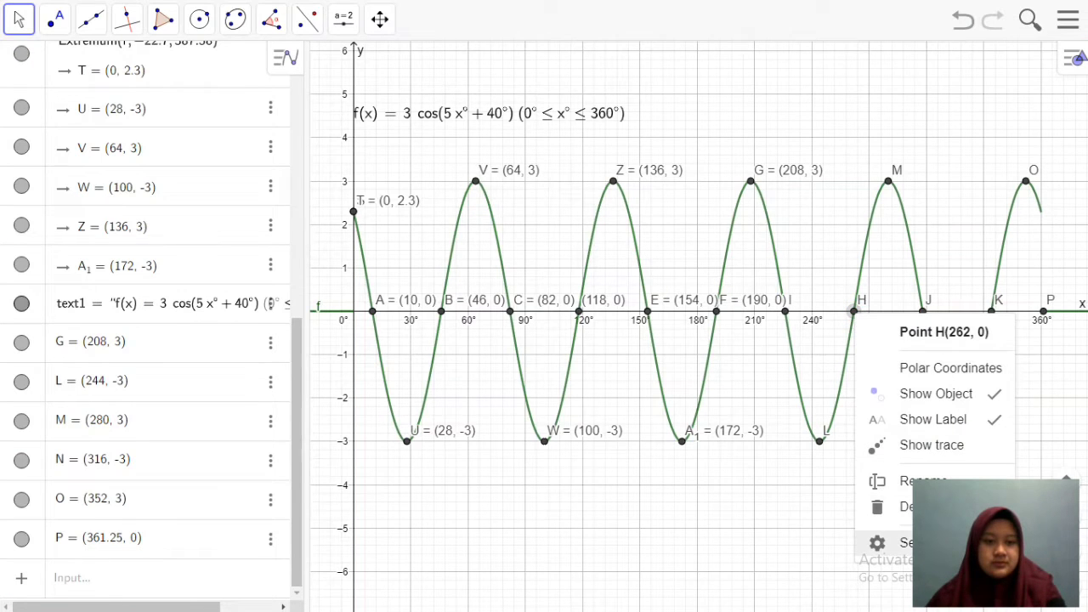
{"action": "left_click", "coordinate": [888, 543]}
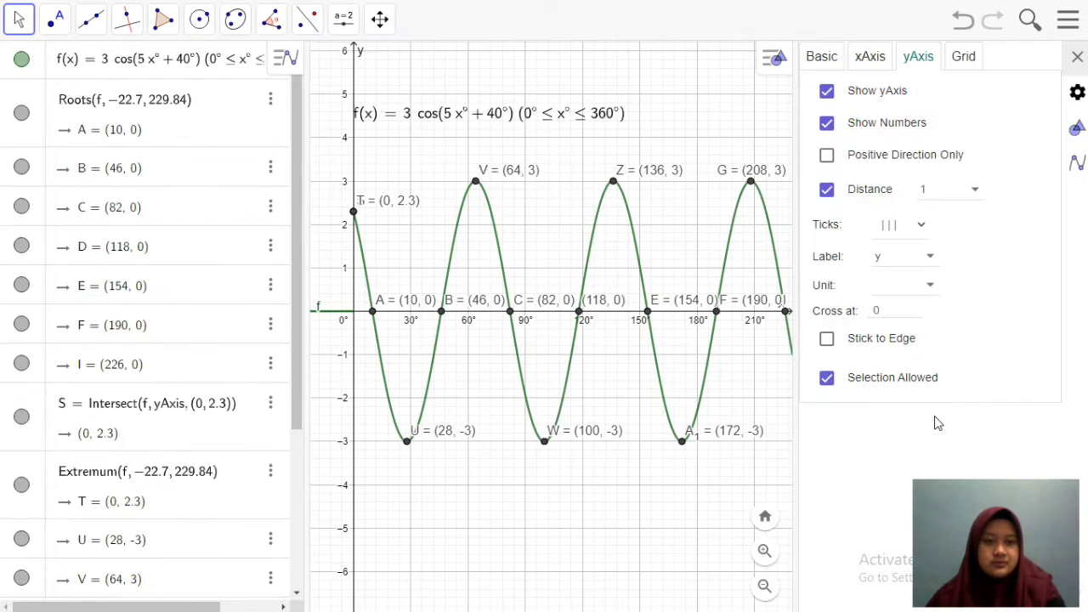
{"action": "left_click", "coordinate": [1076, 57]}
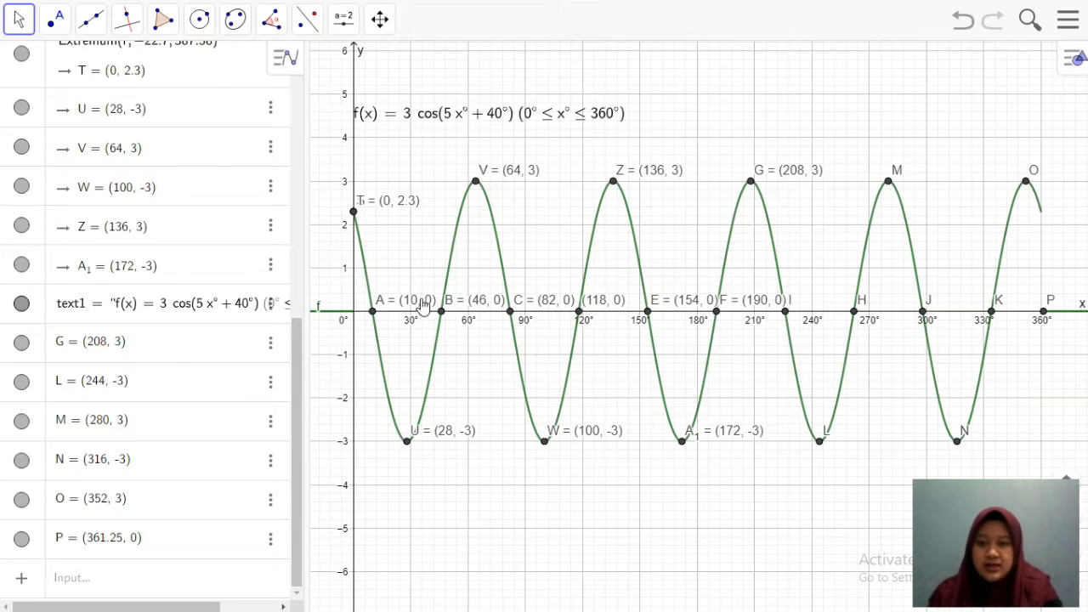
Move the labels of the minima U, W and A₁ below their points, clear of the curve.
{"action": "left_click_drag", "start_coordinate": [434, 431], "coordinate": [430, 459]}
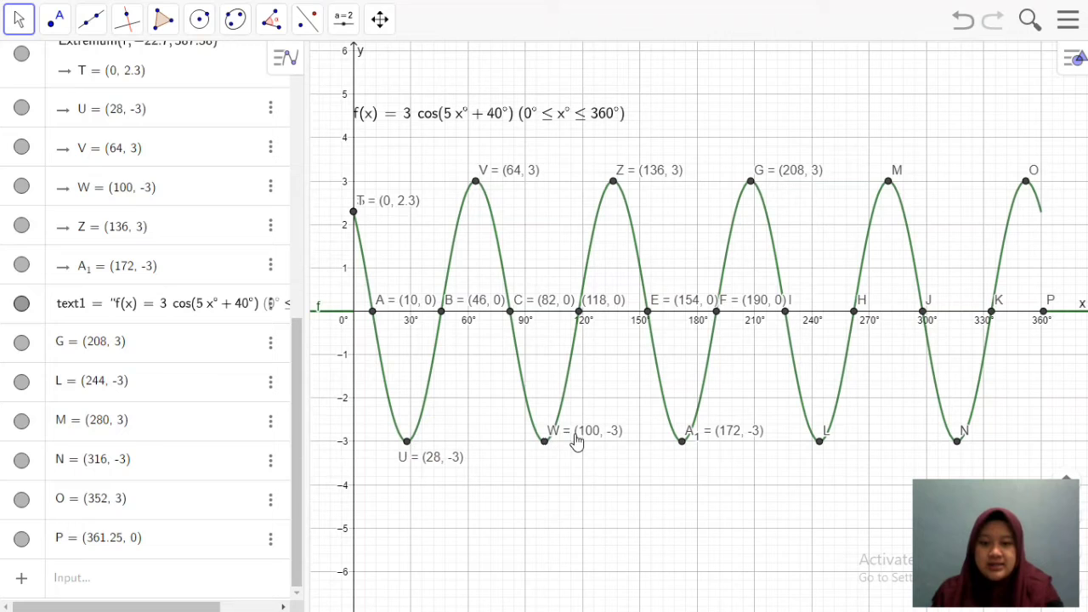
{"action": "left_click_drag", "start_coordinate": [576, 436], "coordinate": [566, 462]}
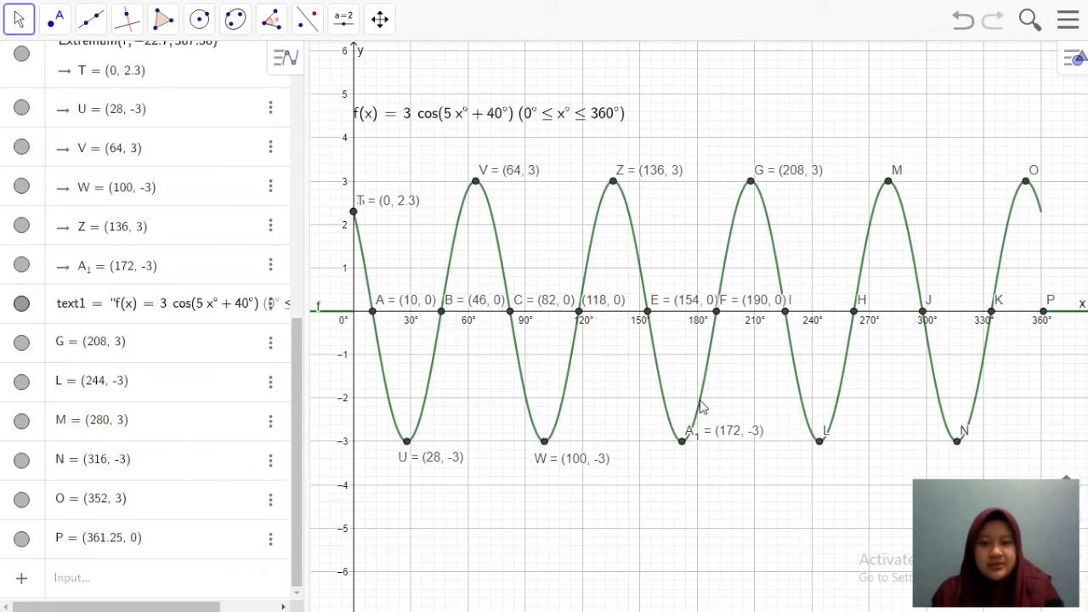
{"action": "left_click_drag", "start_coordinate": [720, 423], "coordinate": [702, 462]}
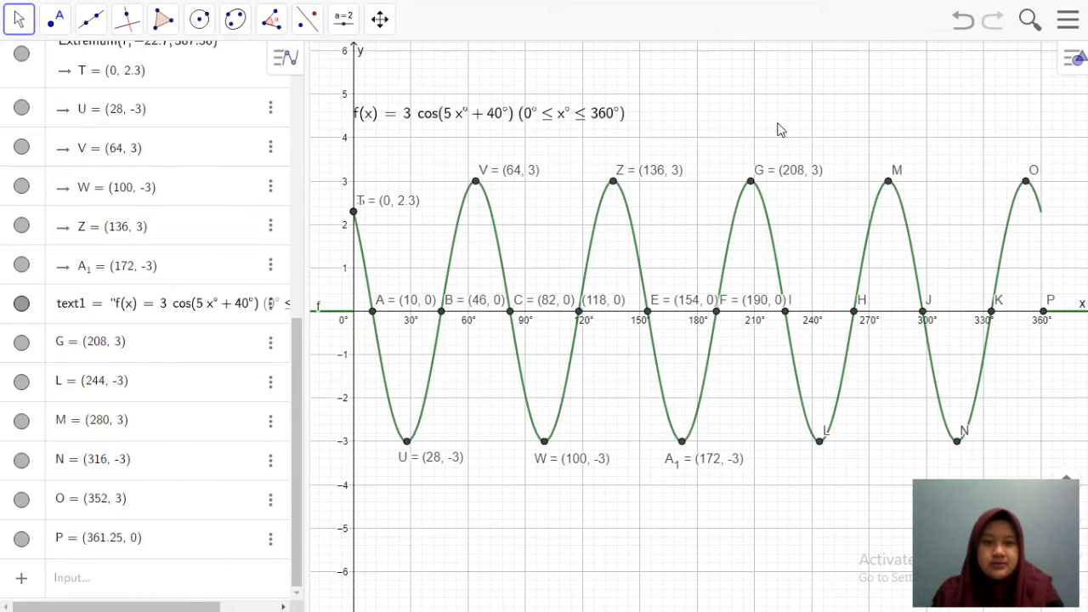
Move the labels of the roots B, D and F below the x-axis so they do not overlap their neighbours.
{"action": "left_click_drag", "start_coordinate": [474, 301], "coordinate": [478, 337]}
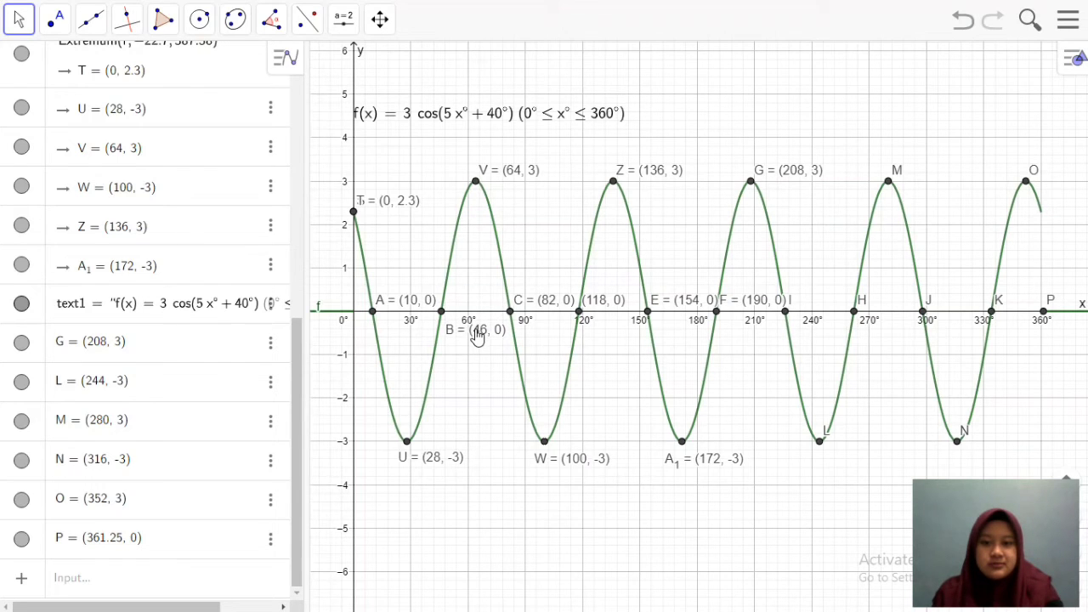
{"action": "left_click_drag", "start_coordinate": [611, 306], "coordinate": [613, 343]}
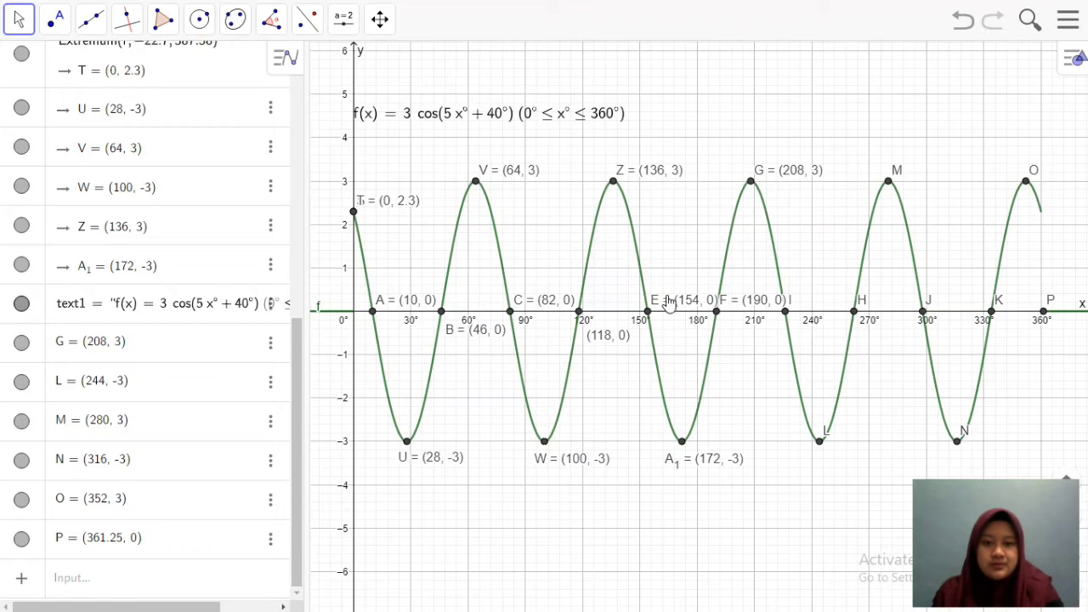
{"action": "left_click_drag", "start_coordinate": [726, 297], "coordinate": [728, 336]}
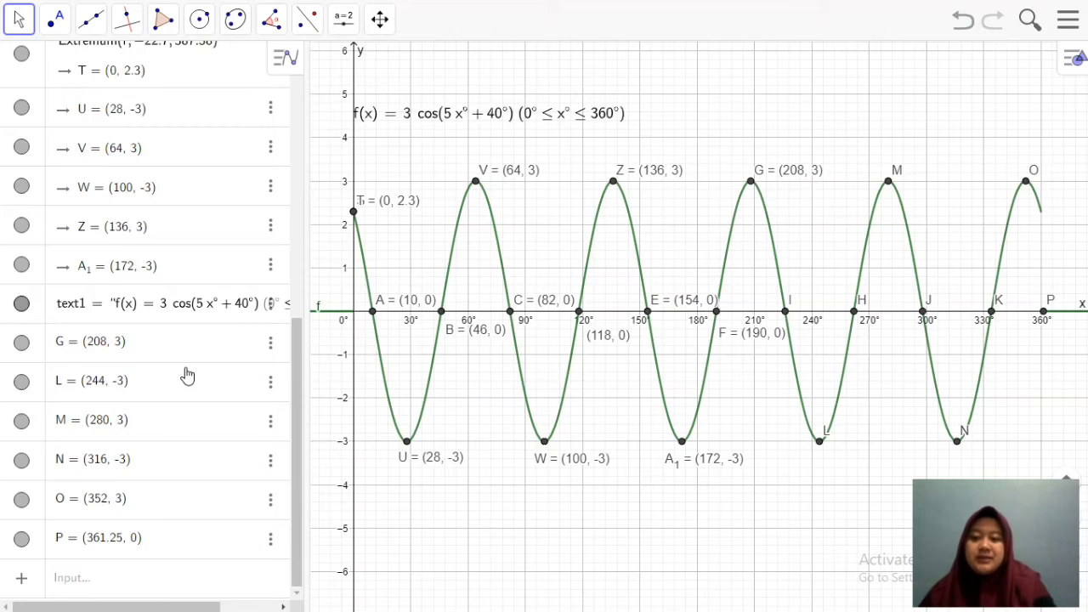
{"action": "left_click_drag", "start_coordinate": [302, 382], "coordinate": [292, 85]}
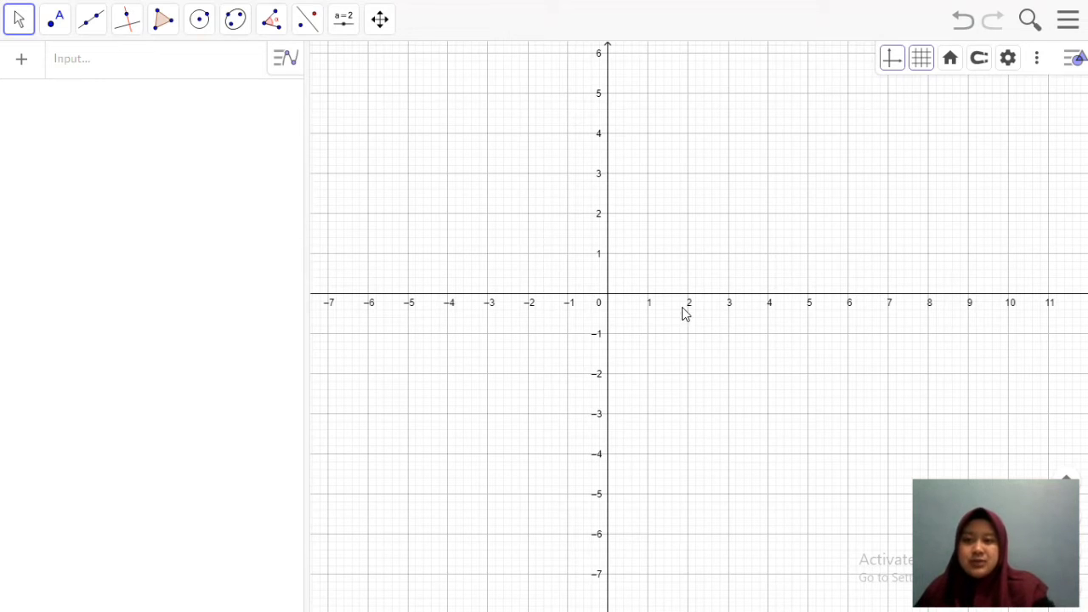
Plot the function f(x) = x^4 + 3x^3 − 2x − 4 in the empty worksheet.
{"action": "left_click", "coordinate": [232, 74]}
{"action": "type", "text": "f(c)"}
{"action": "key", "text": "BackSpace"}
{"action": "type", "text": "x"}
{"action": "type", "text": " ="}
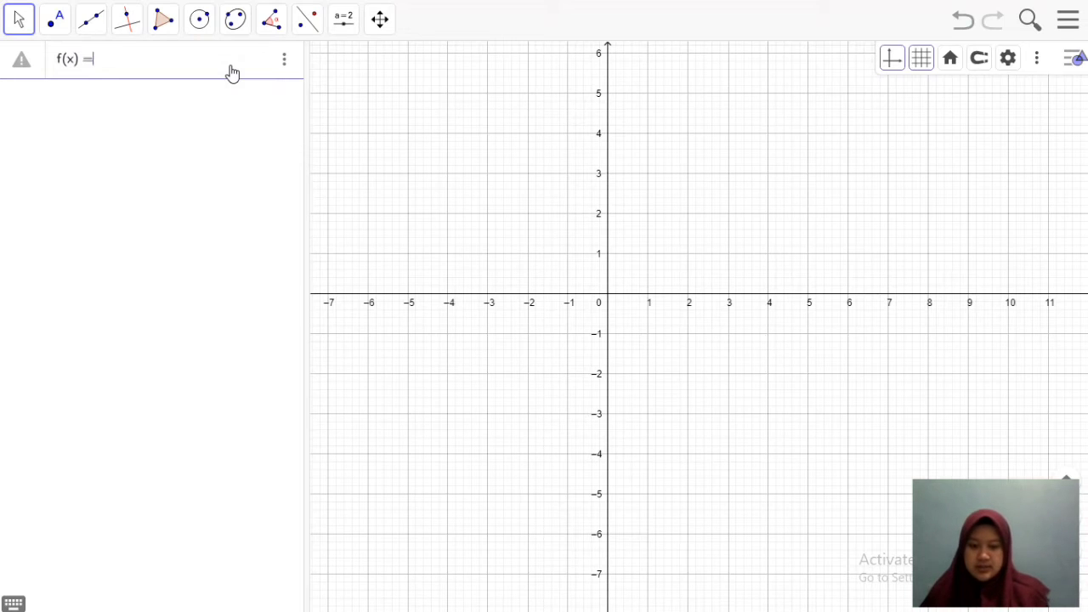
{"action": "type", "text": "x"}
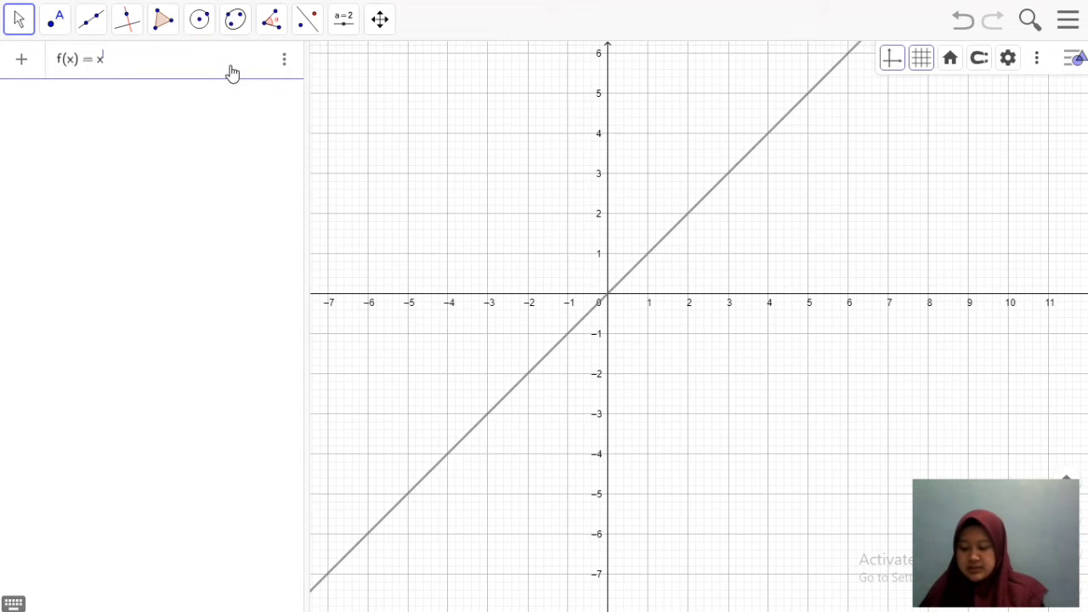
{"action": "type", "text": "4"}
{"action": "type", "text": "+"}
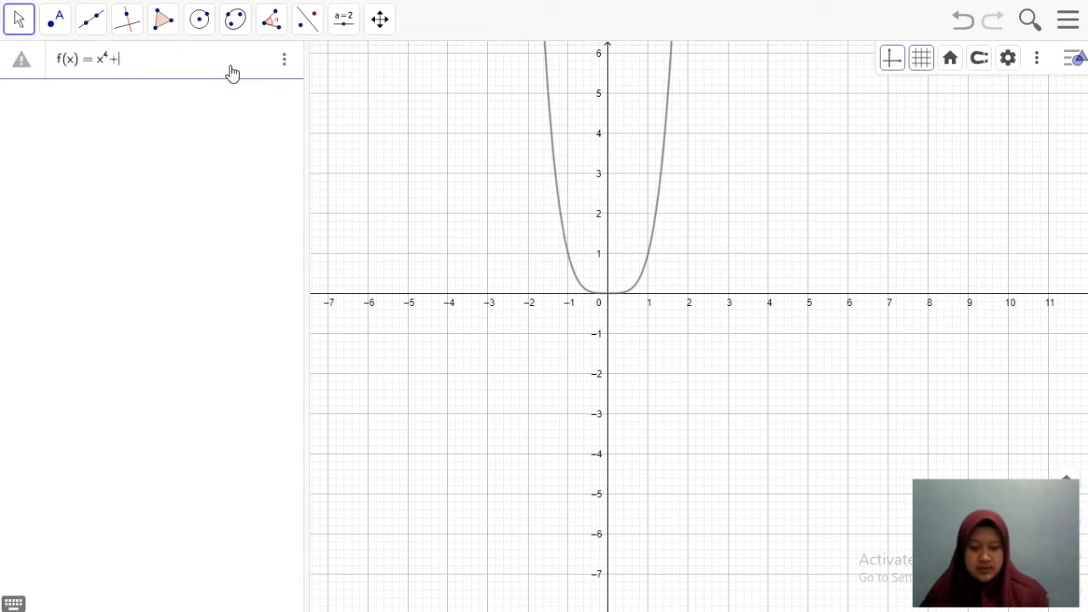
{"action": "type", "text": "3"}
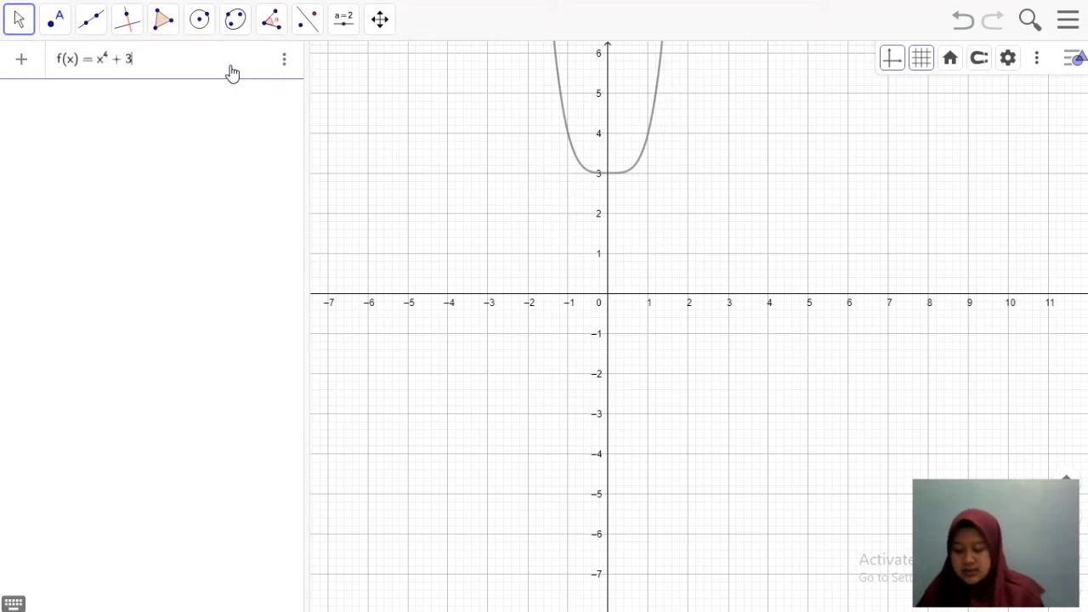
{"action": "type", "text": "x^3"}
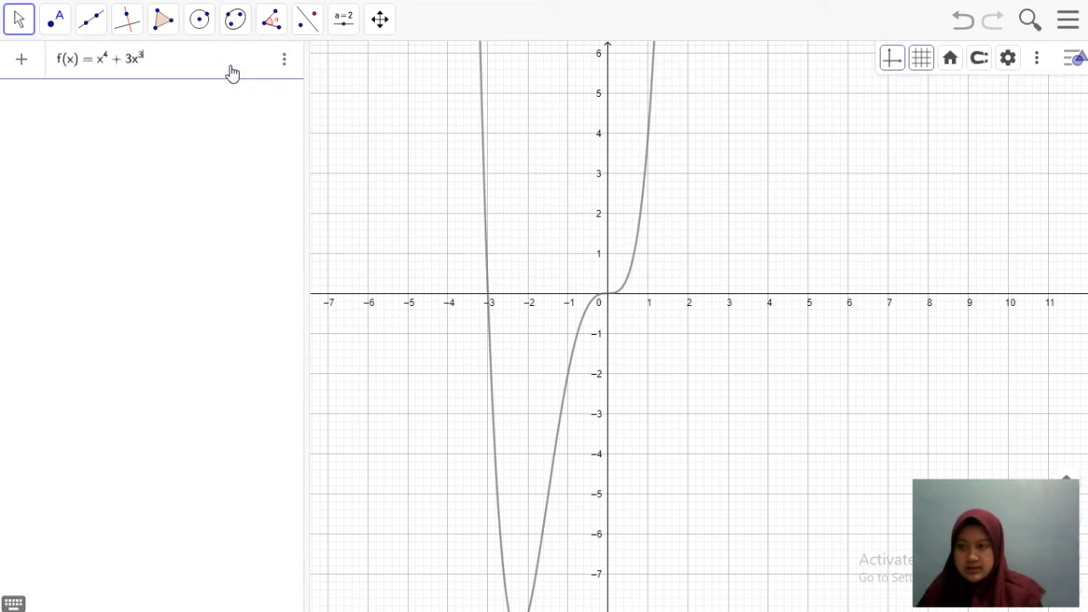
{"action": "type", "text": "-2x"}
{"action": "type", "text": "-"}
{"action": "type", "text": "4"}
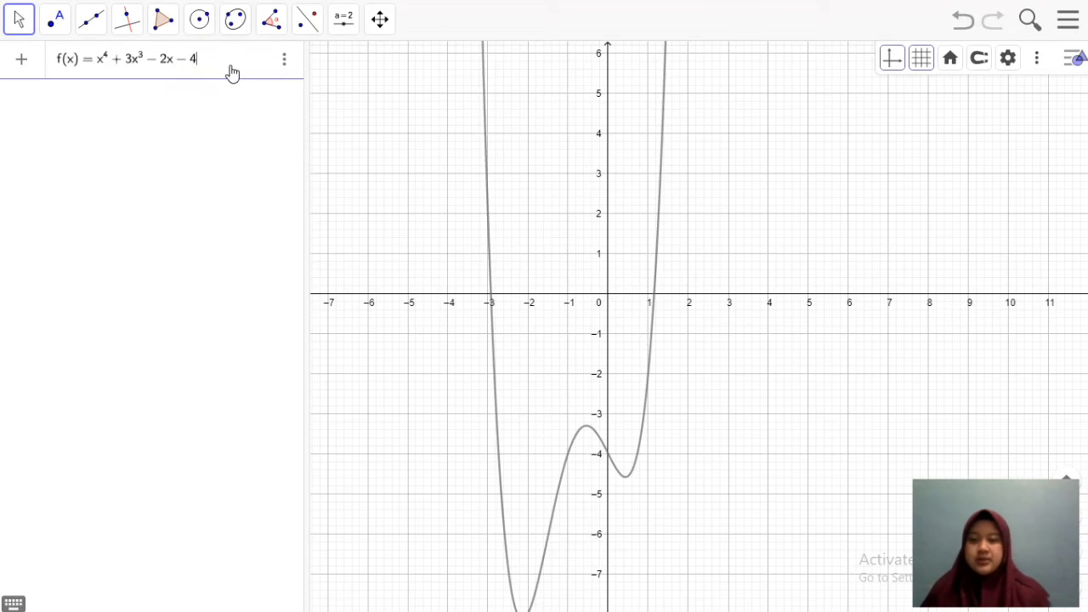
{"action": "key", "text": "Return"}
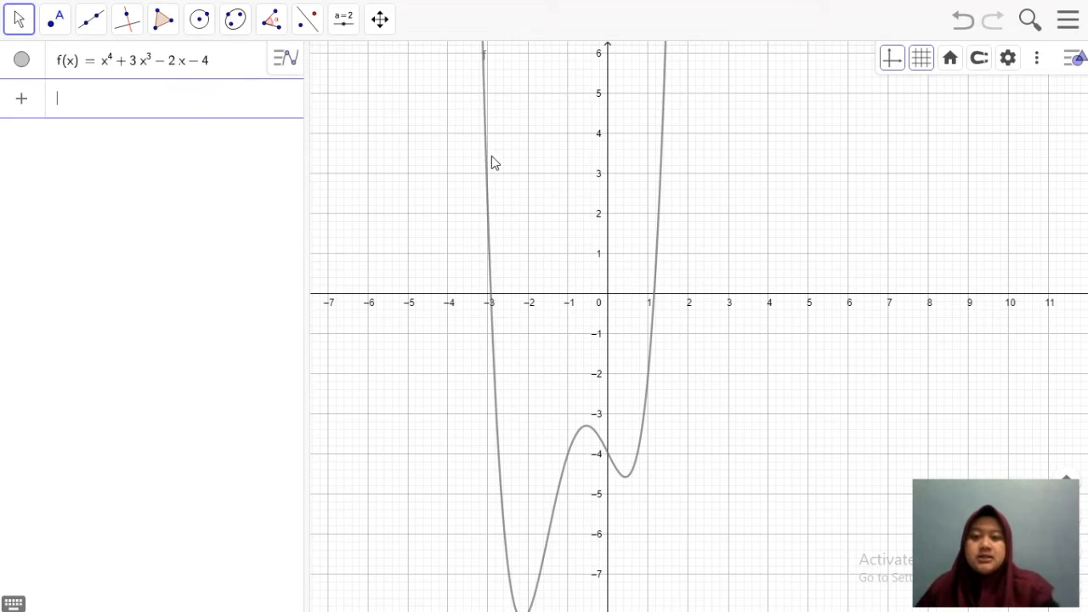
Create the intersection points of the curve f with the x-axis using the Intersect tool.
{"action": "left_click_drag", "start_coordinate": [557, 174], "coordinate": [633, 100]}
{"action": "left_click_drag", "start_coordinate": [635, 140], "coordinate": [631, 130]}
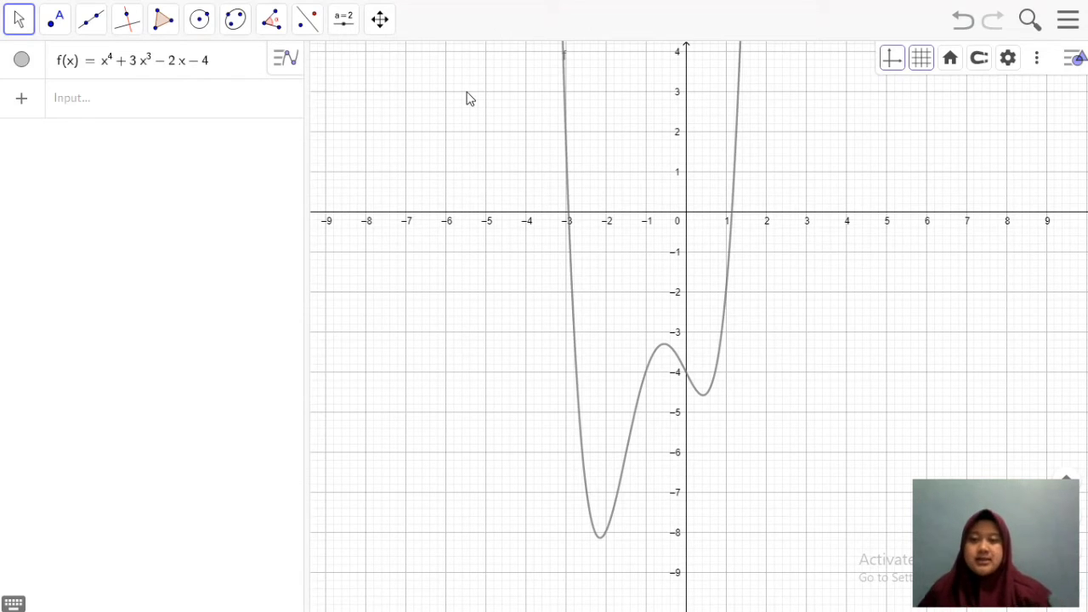
{"action": "left_click", "coordinate": [55, 27]}
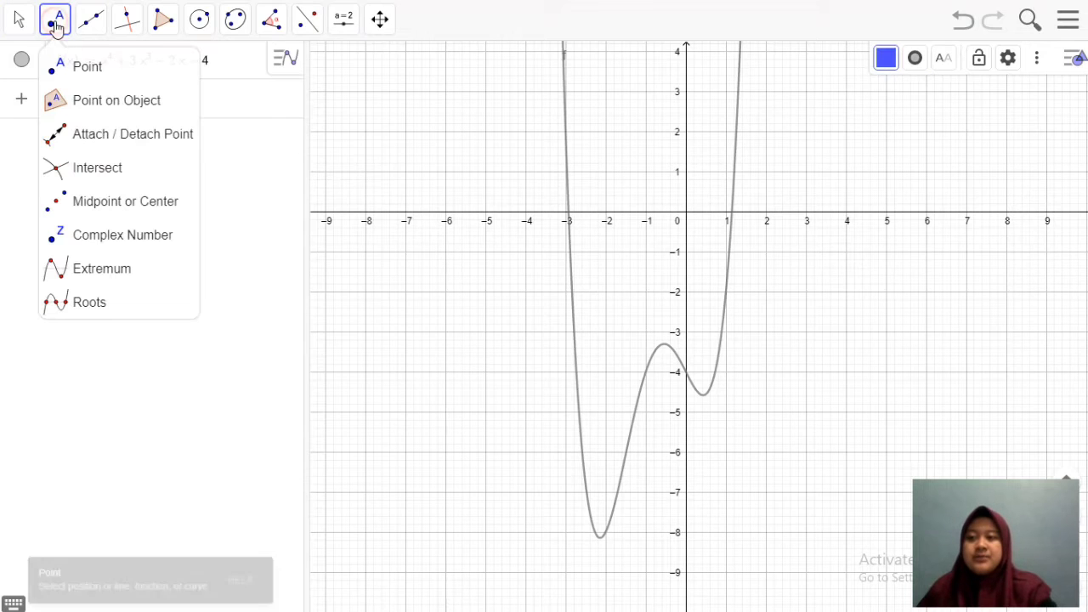
{"action": "left_click", "coordinate": [85, 175]}
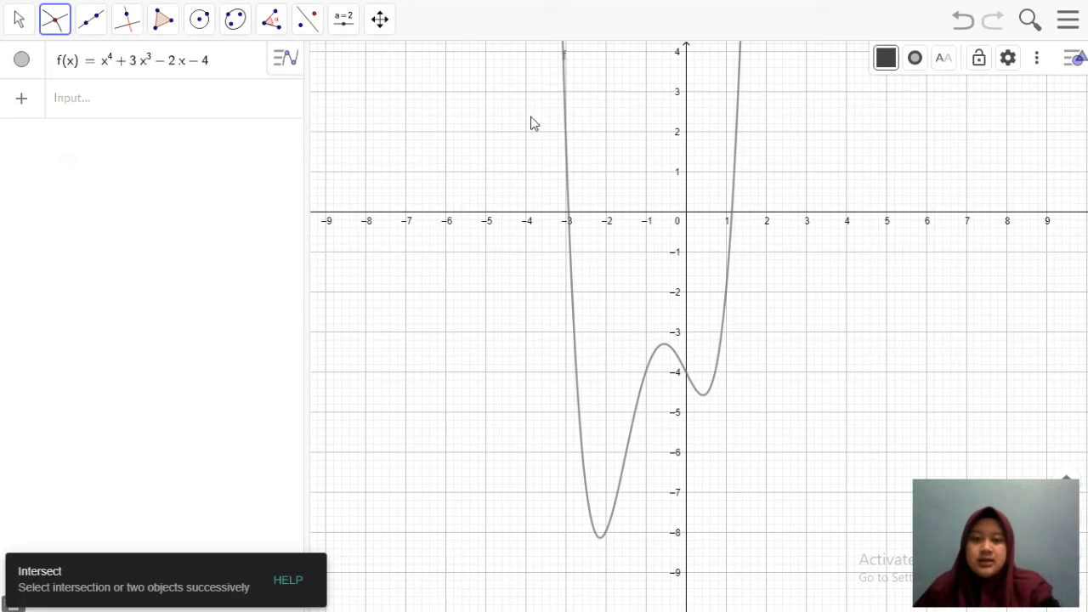
{"action": "left_click", "coordinate": [567, 141]}
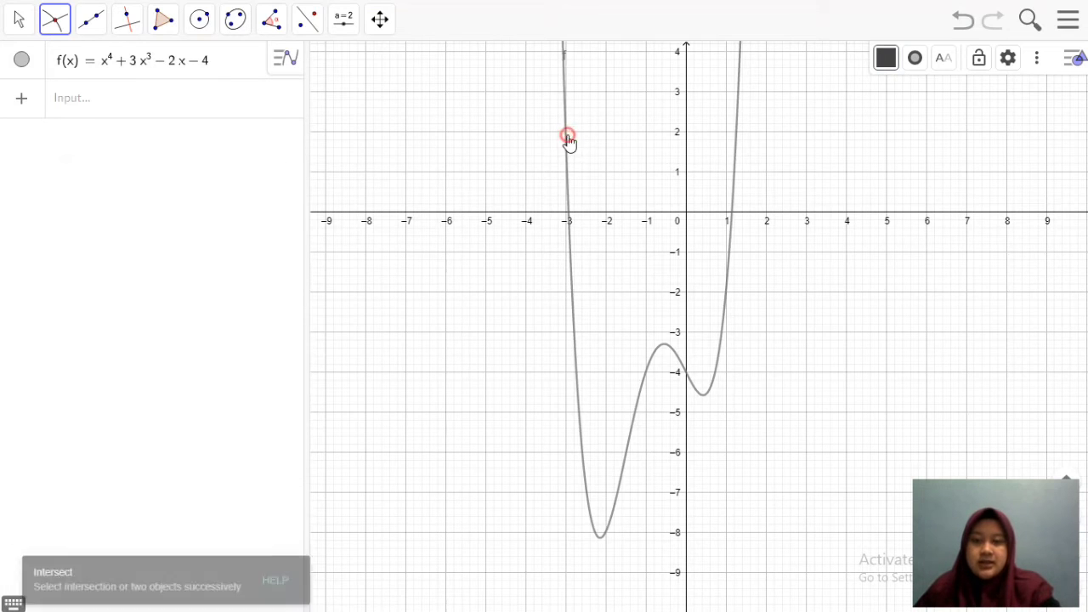
{"action": "left_click", "coordinate": [501, 219]}
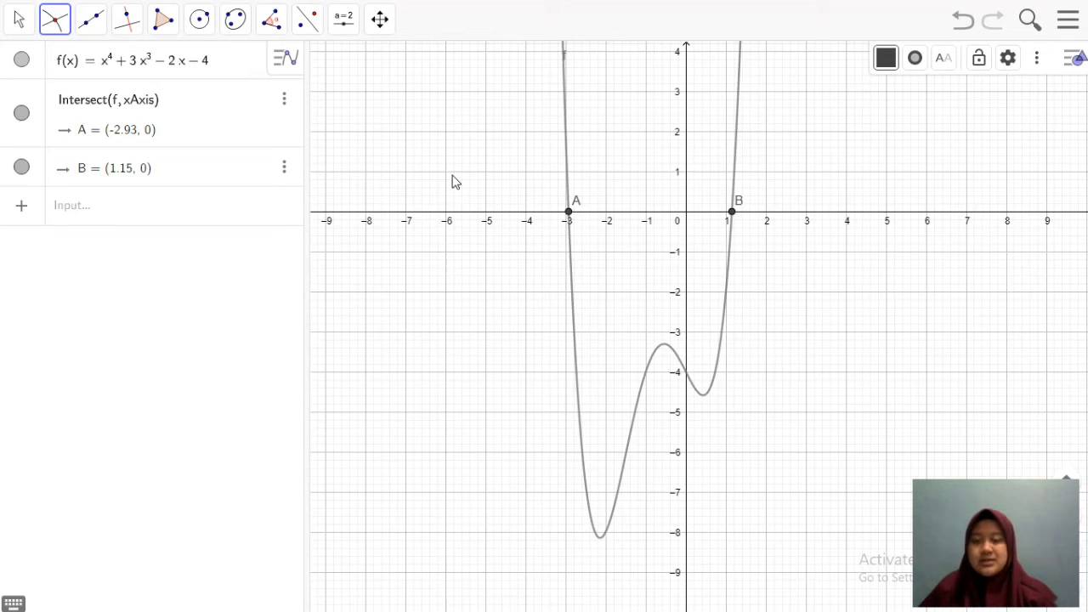
Add the vertical line x = 0,5 to the graph of f.
{"action": "left_click", "coordinate": [162, 206]}
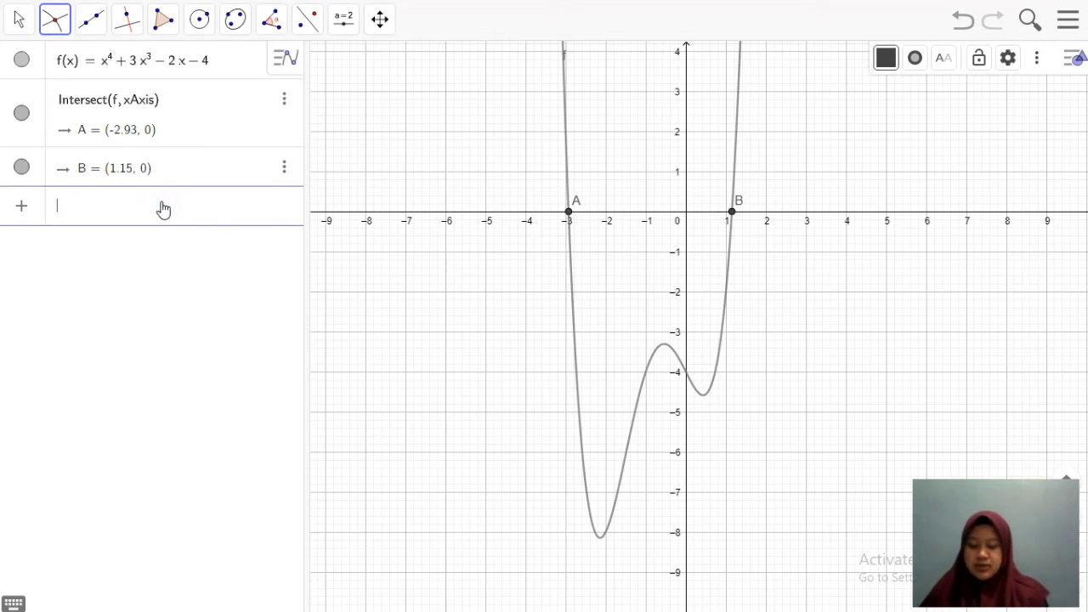
{"action": "type", "text": "x = 0"}
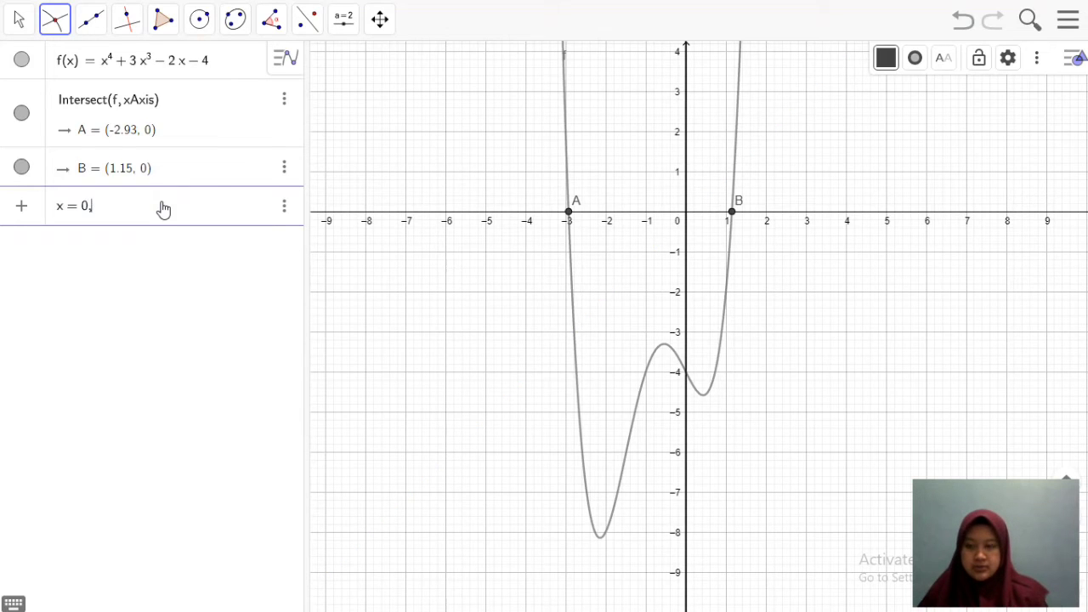
{"action": "type", "text": ", 5"}
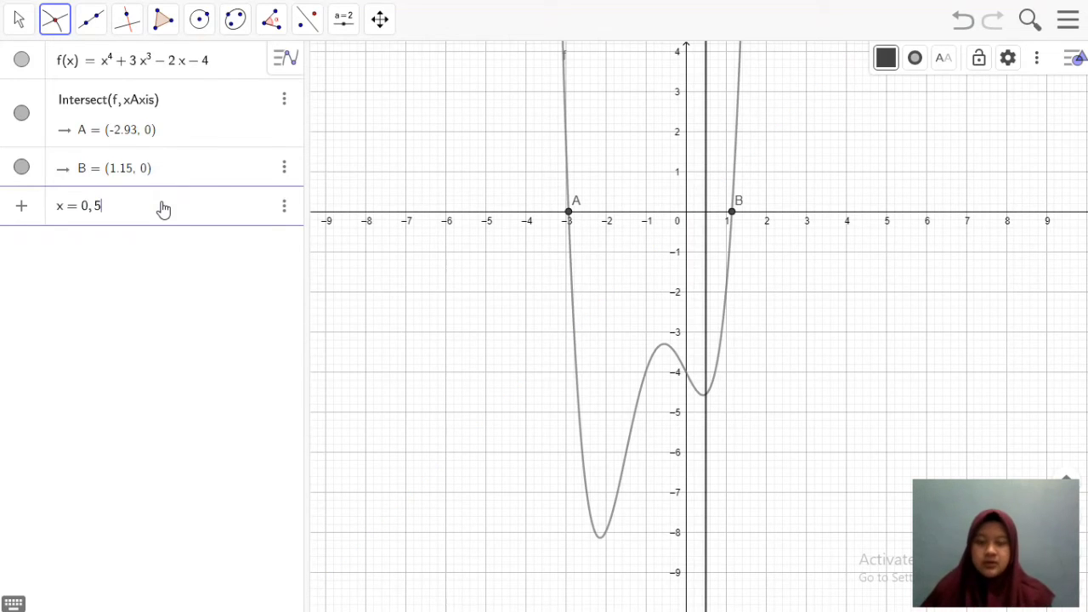
{"action": "key", "text": "Return"}
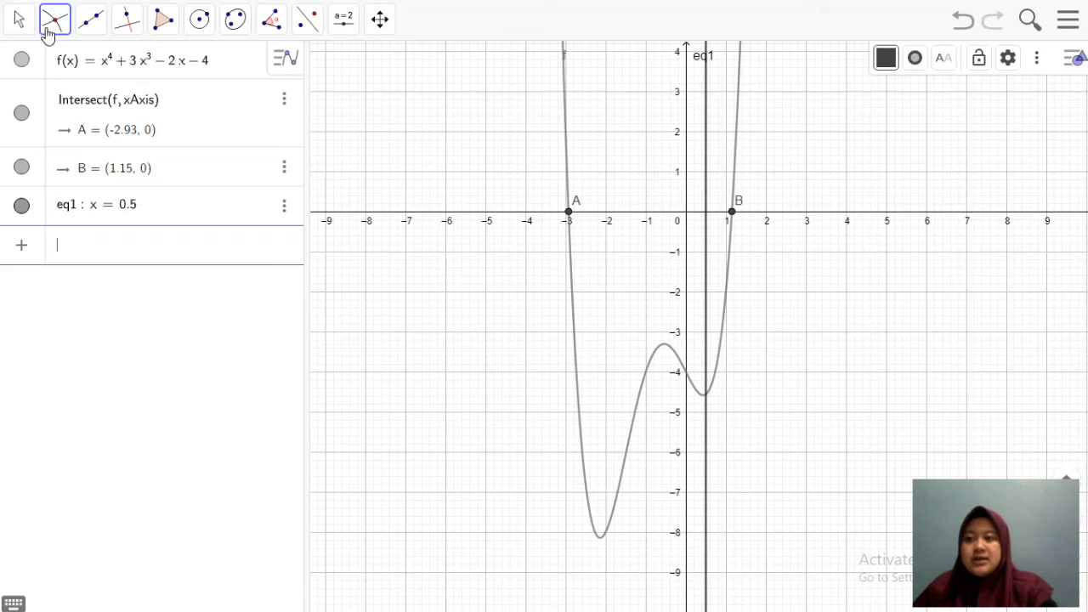
Create the intersection points of the line x = 0.5 with the x-axis and with the curve f.
{"action": "left_click", "coordinate": [707, 191]}
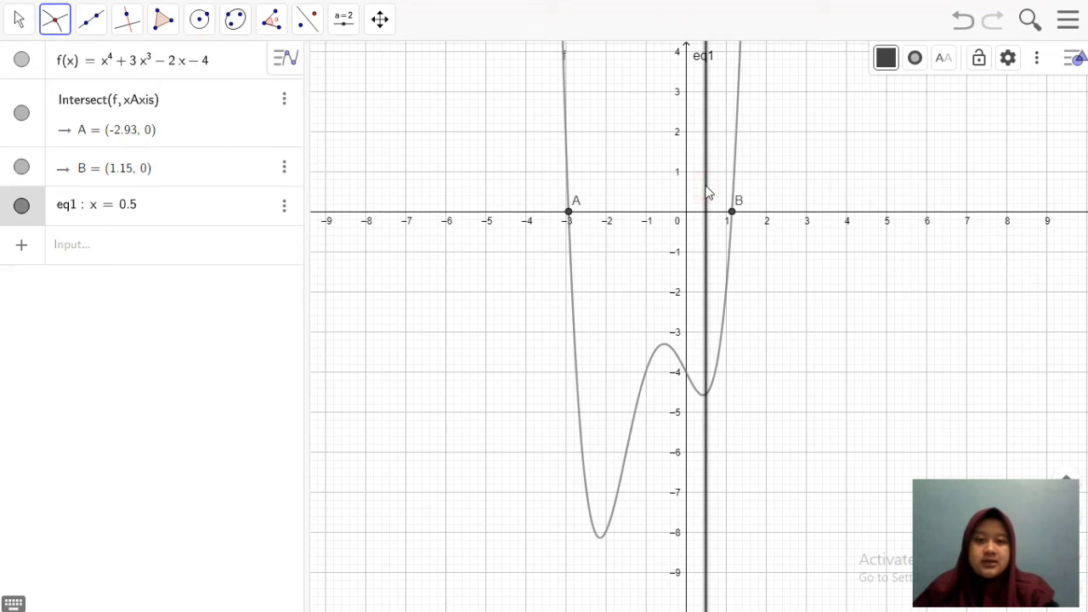
{"action": "left_click", "coordinate": [649, 217]}
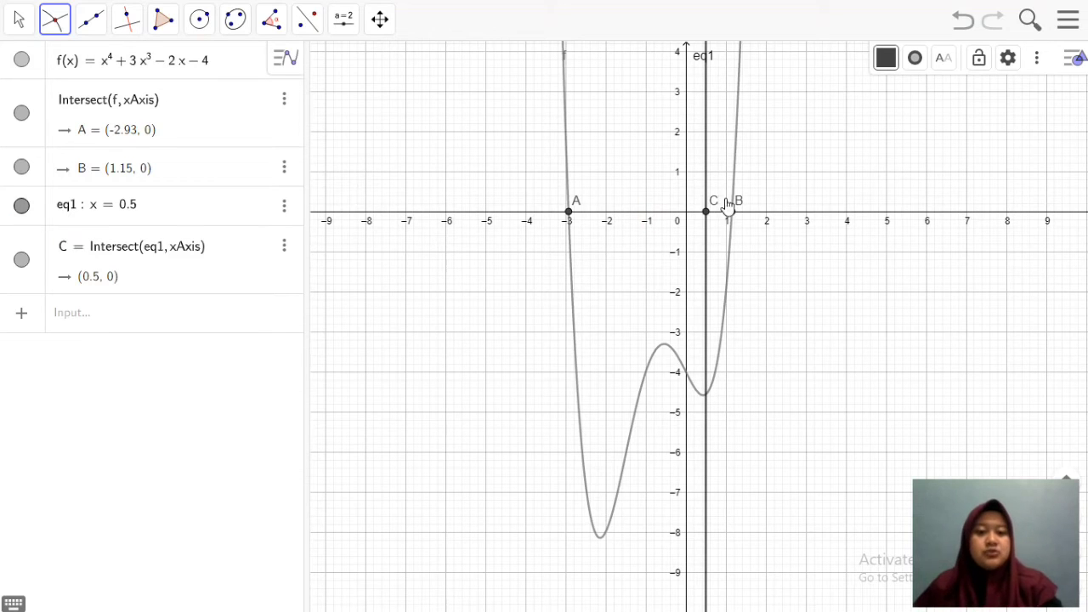
{"action": "left_click", "coordinate": [706, 248]}
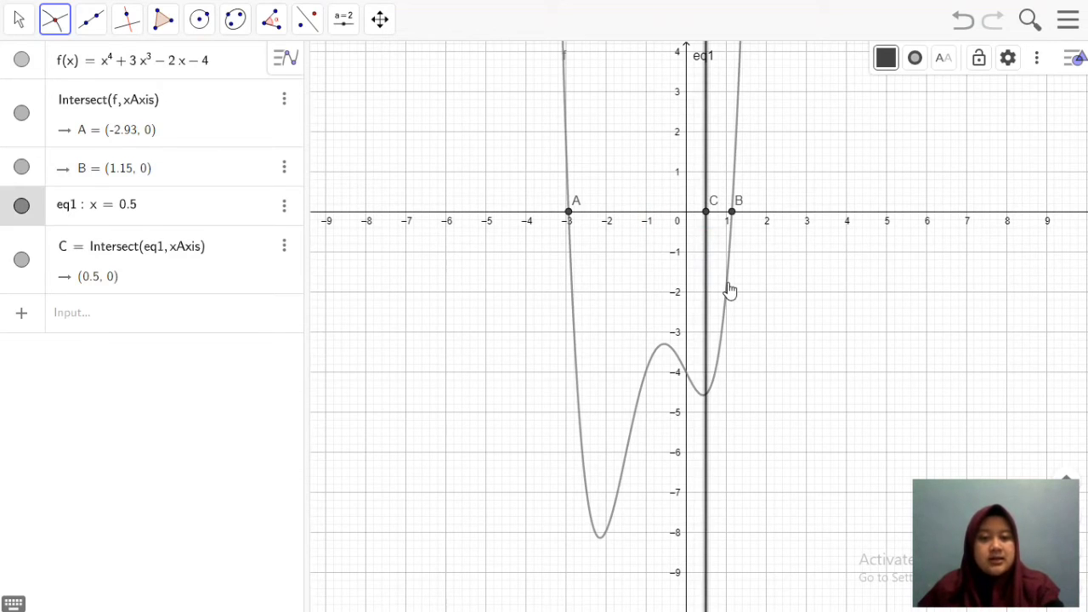
{"action": "left_click", "coordinate": [728, 287]}
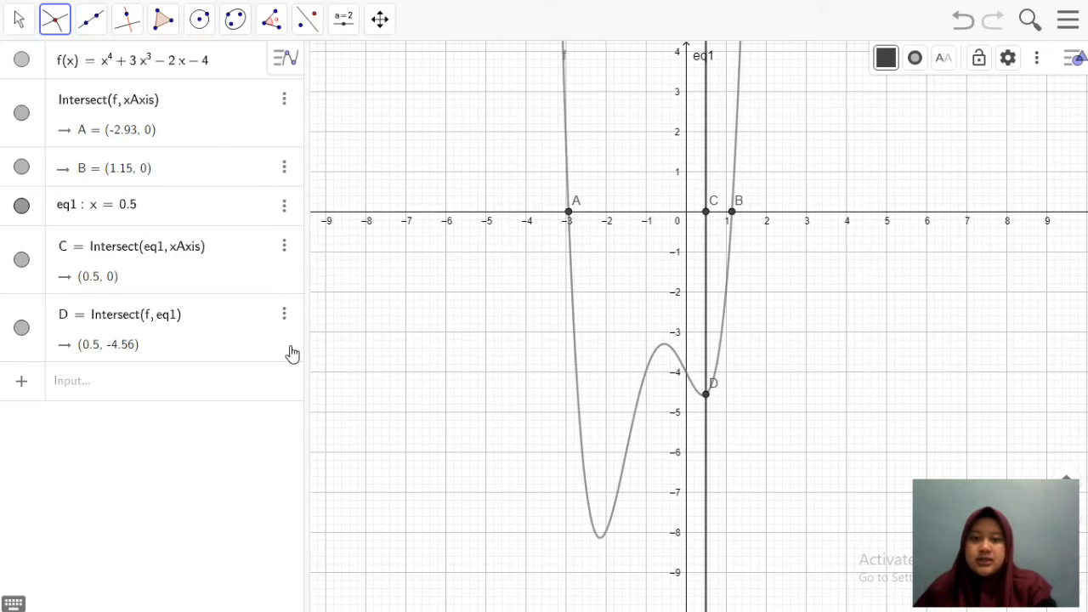
Hide the line x = 0.5 and draw a segment from point D on the curve to point C on the x-axis.
{"action": "left_click", "coordinate": [21, 207]}
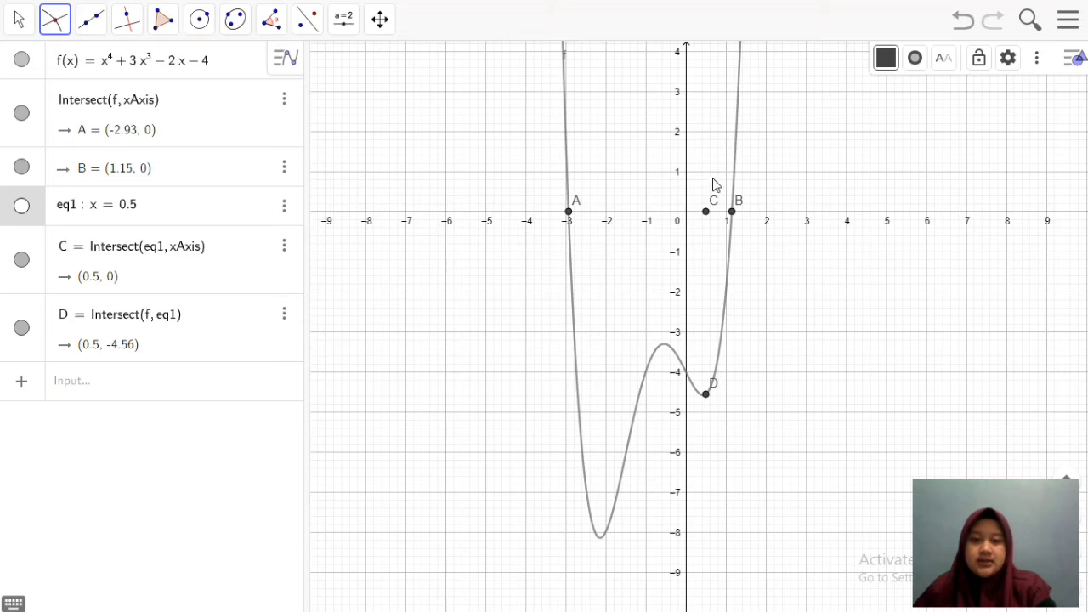
{"action": "left_click", "coordinate": [97, 21]}
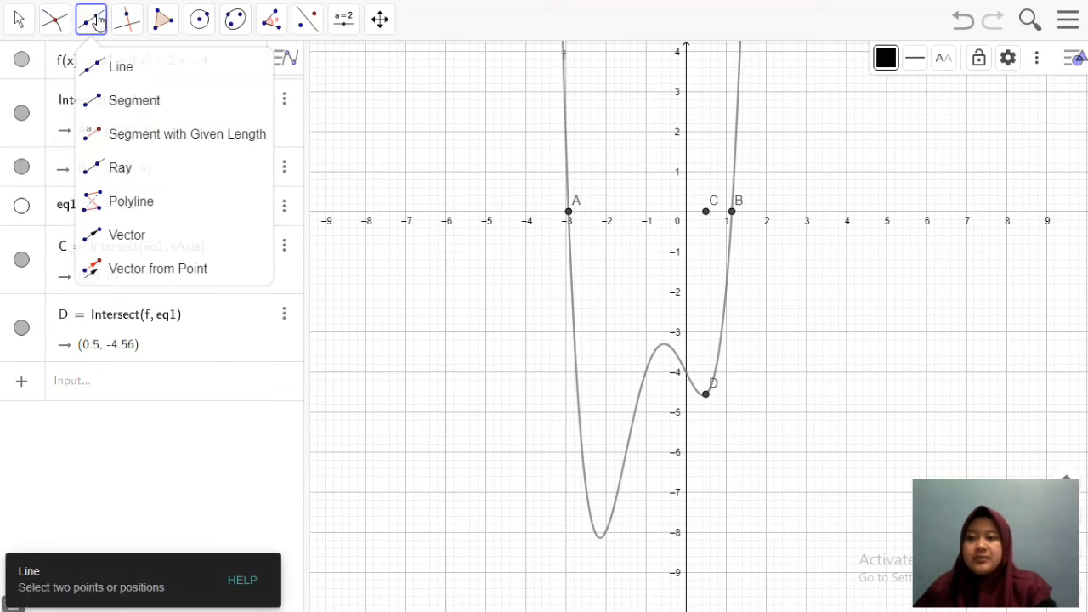
{"action": "left_click", "coordinate": [113, 106]}
{"action": "left_click", "coordinate": [113, 103]}
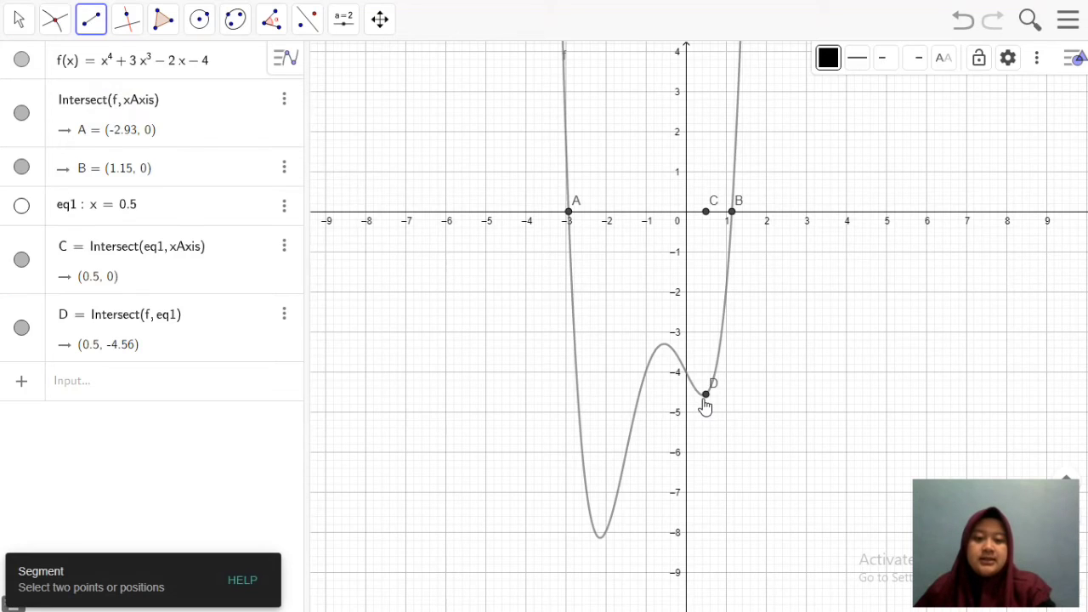
{"action": "left_click", "coordinate": [706, 396]}
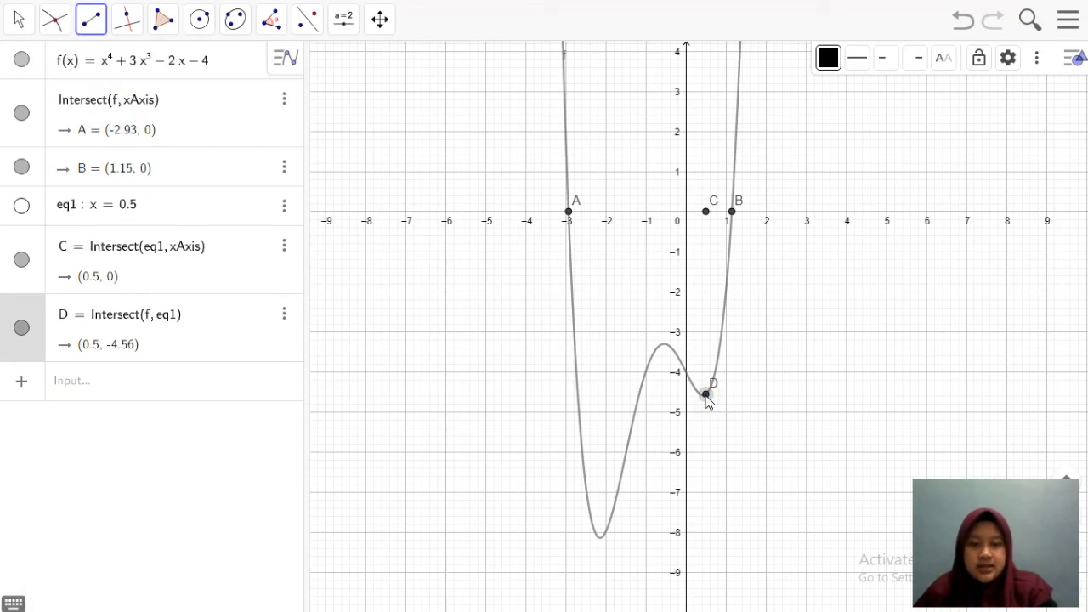
{"action": "left_click", "coordinate": [707, 212]}
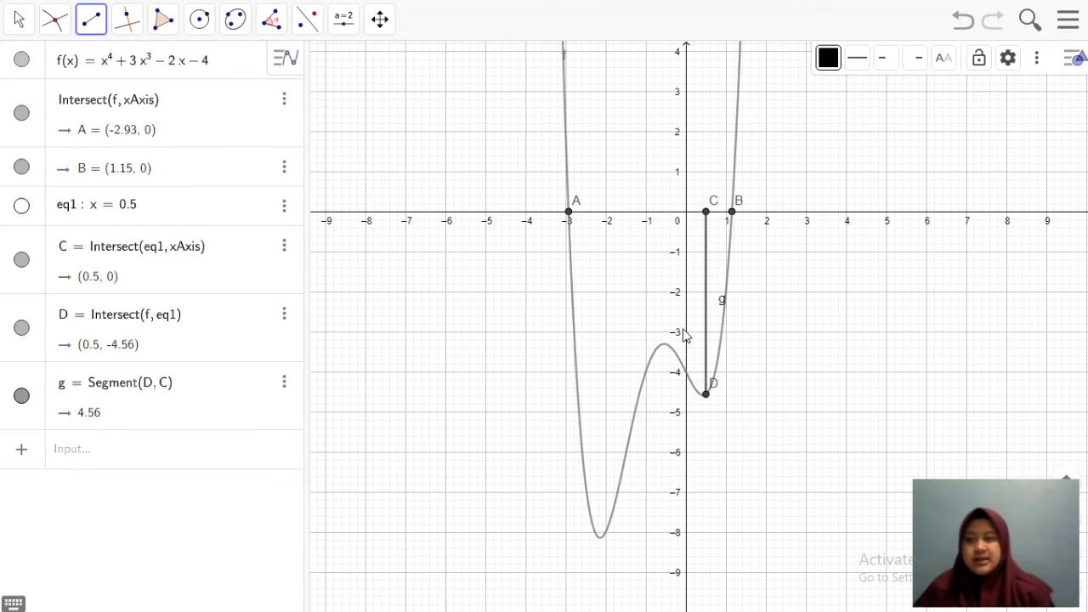
Create an angle slider α from 0° to 360° with a 0.5° increment above the x-axis, and set it to 0°.
{"action": "left_click", "coordinate": [340, 28]}
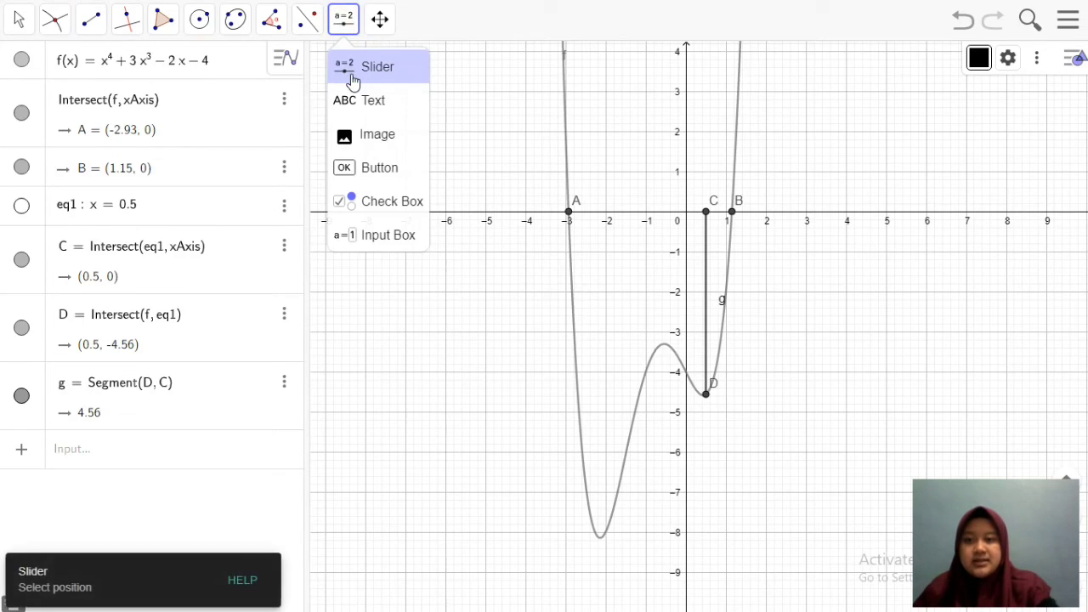
{"action": "left_click", "coordinate": [353, 76]}
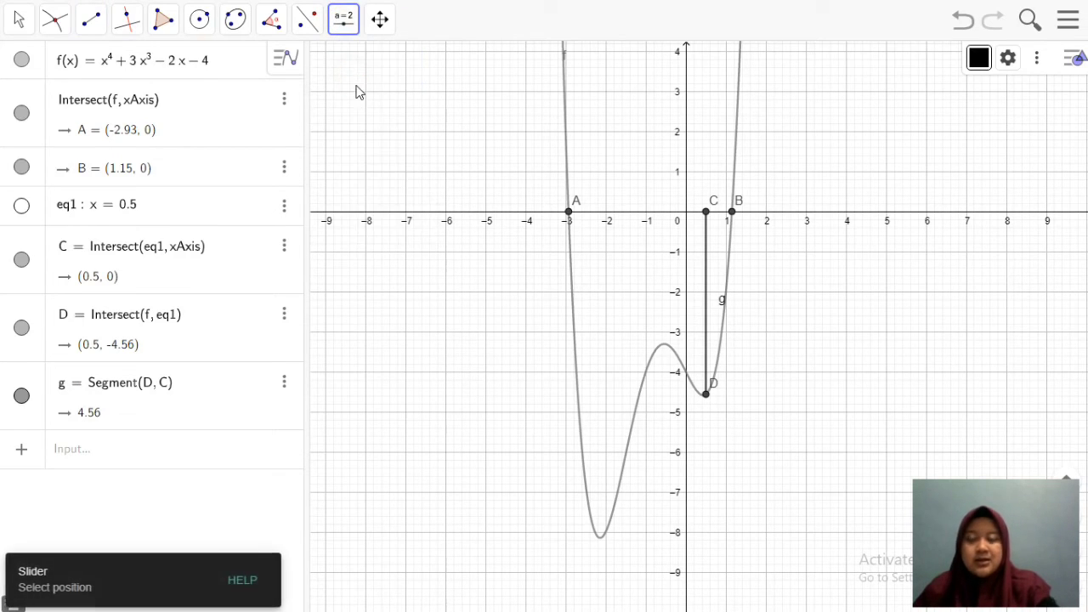
{"action": "left_click", "coordinate": [384, 137]}
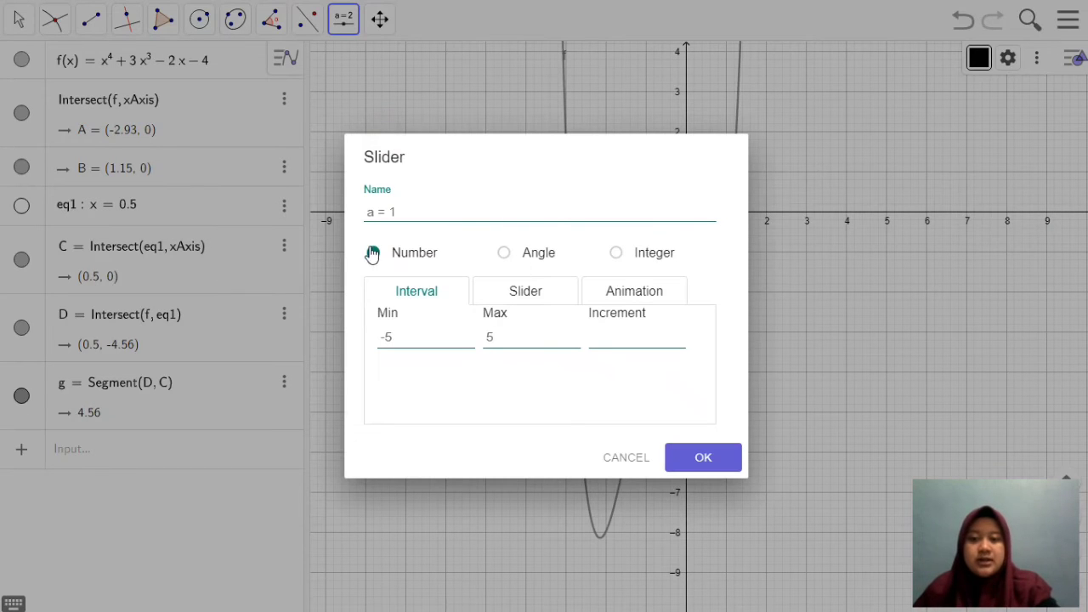
{"action": "left_click", "coordinate": [506, 259]}
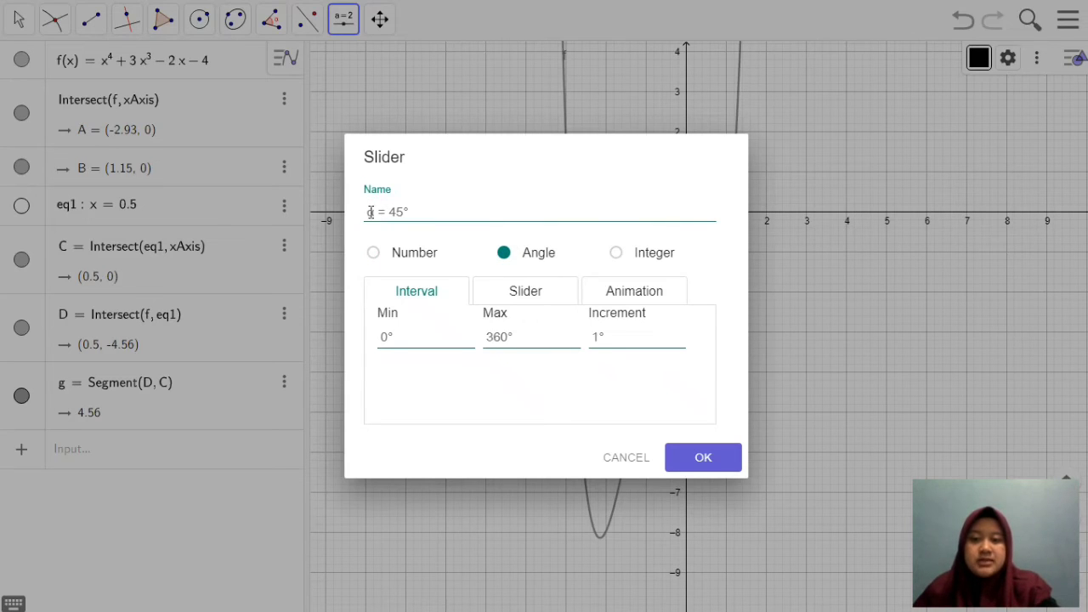
{"action": "left_click", "coordinate": [599, 337]}
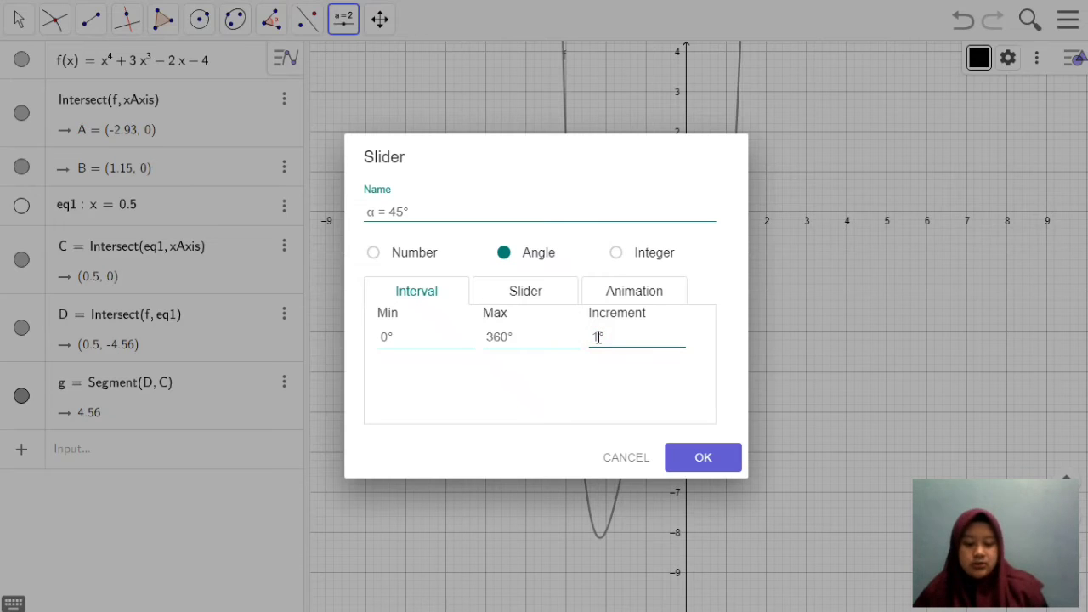
{"action": "type", "text": "0.5"}
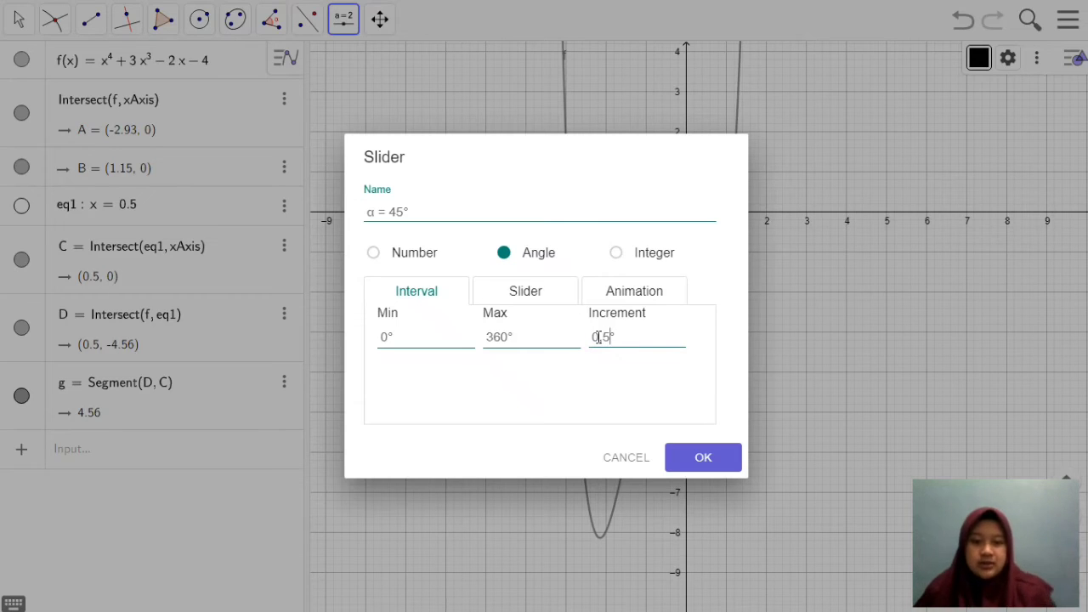
{"action": "left_click", "coordinate": [697, 461]}
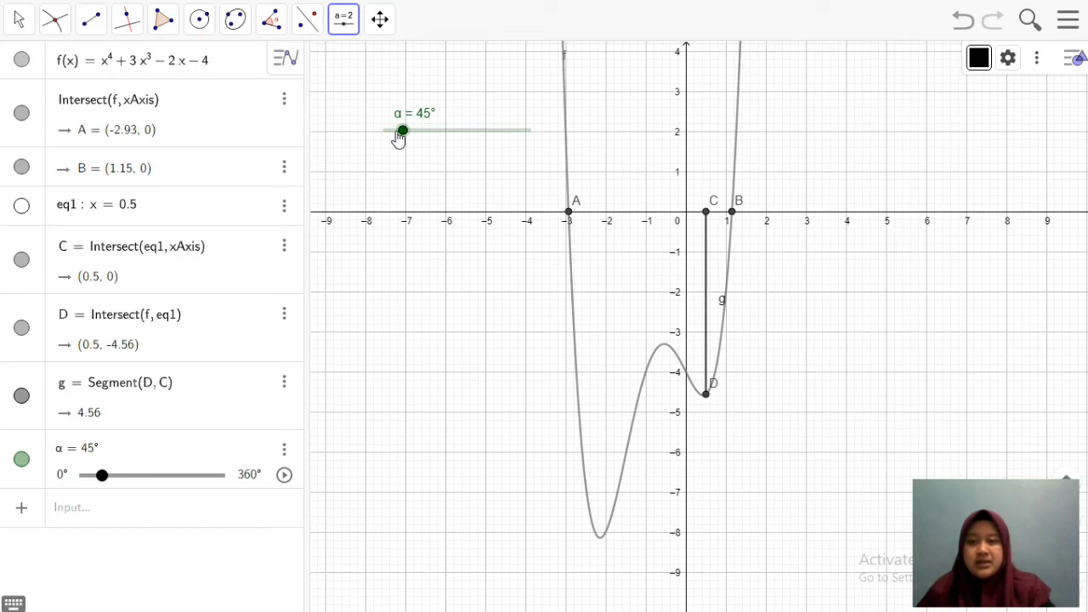
{"action": "left_click_drag", "start_coordinate": [403, 138], "coordinate": [377, 141]}
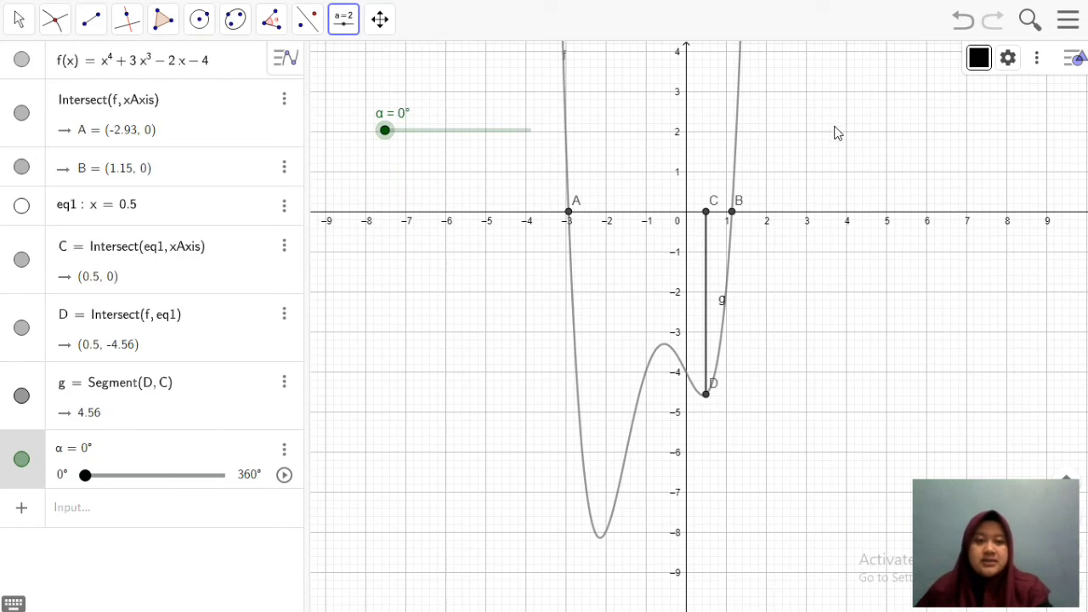
Open the 3D Graphics view beside the 2D graph and bring points A to D into view in the 2D graph.
{"action": "left_click", "coordinate": [1074, 66]}
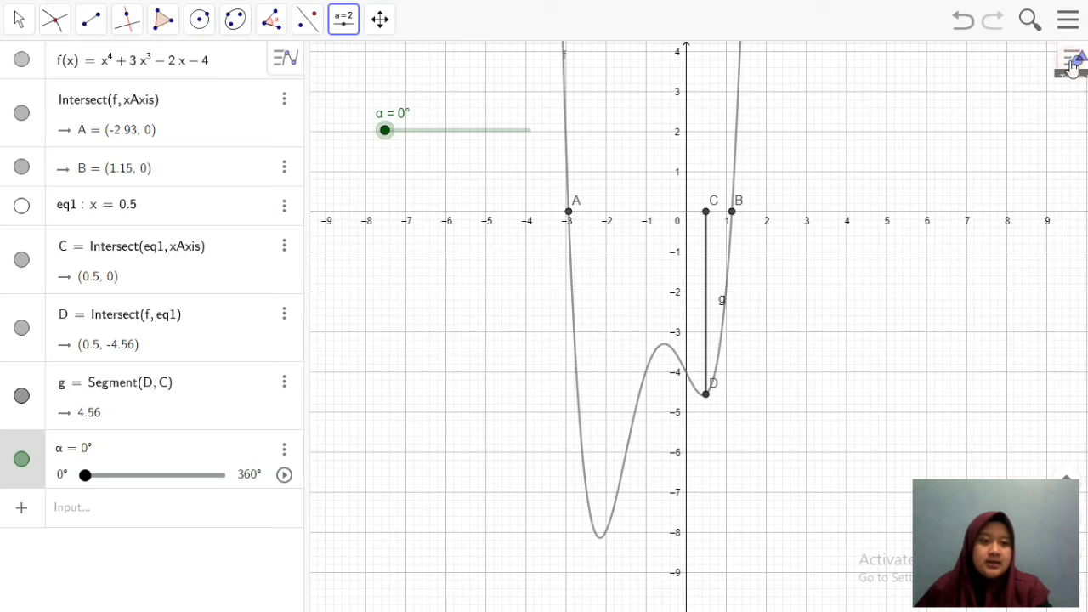
{"action": "left_click", "coordinate": [1073, 67]}
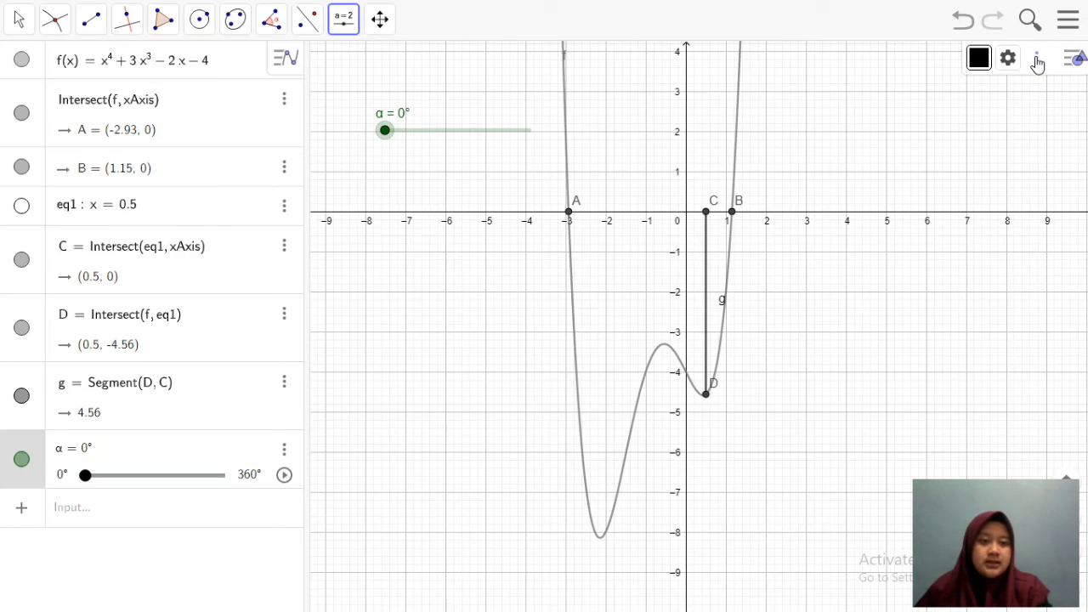
{"action": "left_click", "coordinate": [1037, 60]}
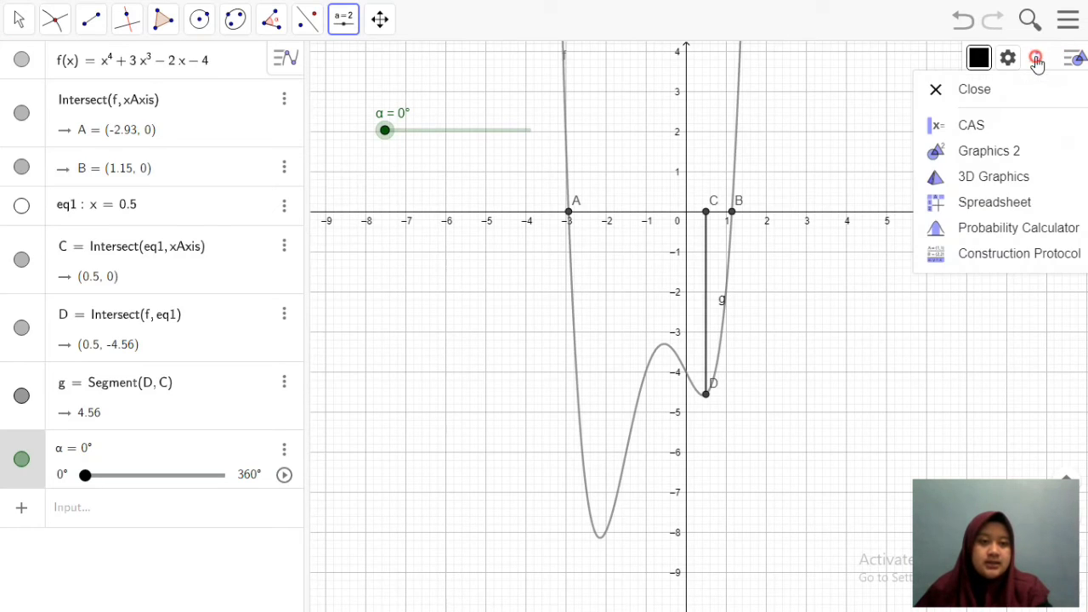
{"action": "left_click", "coordinate": [1003, 182]}
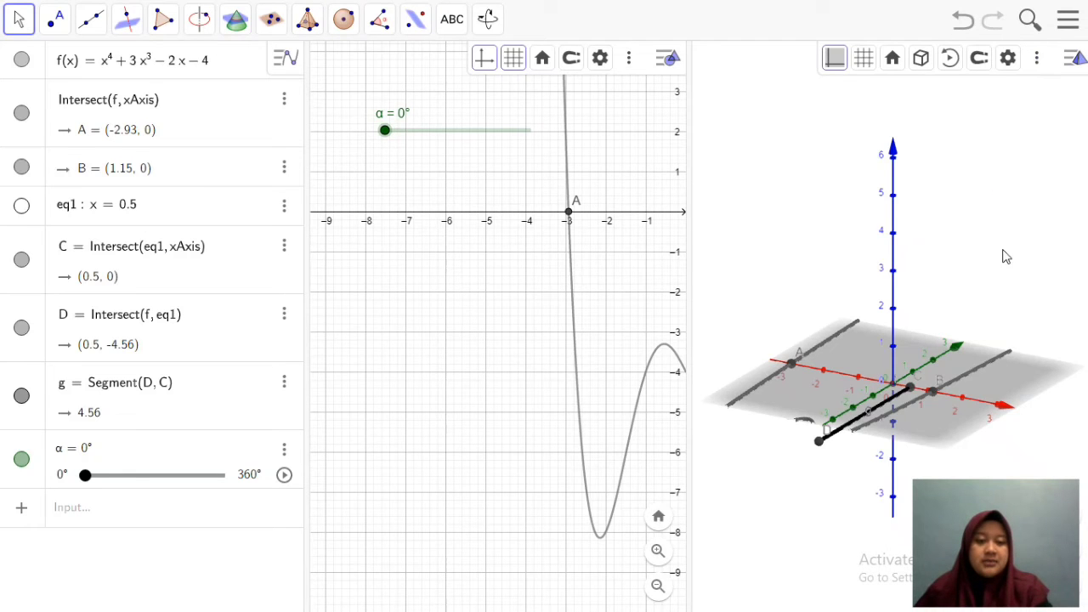
{"action": "left_click_drag", "start_coordinate": [605, 251], "coordinate": [476, 262]}
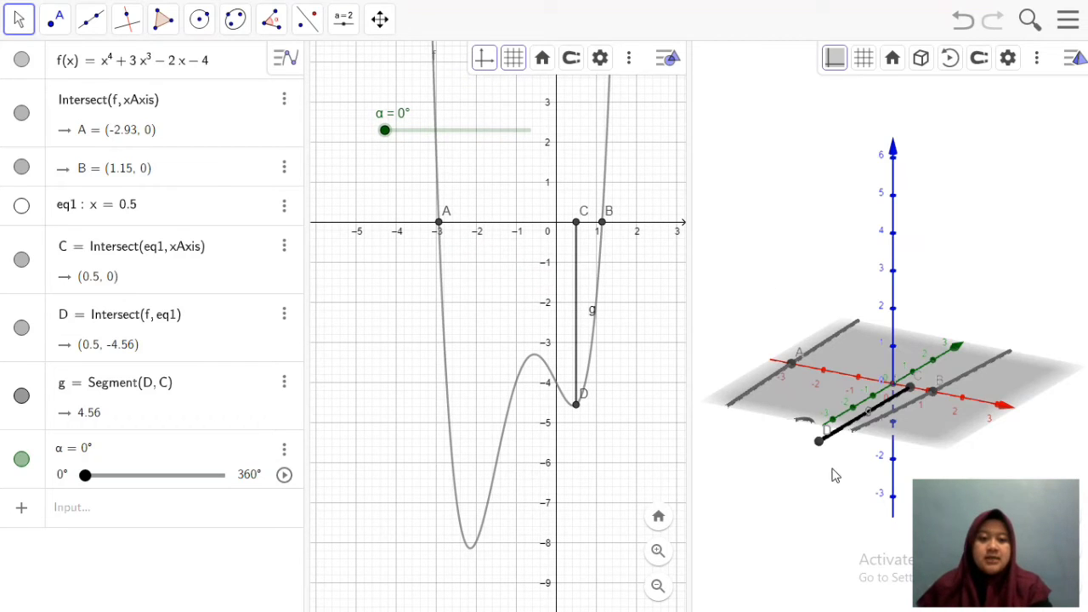
{"action": "left_click", "coordinate": [841, 513]}
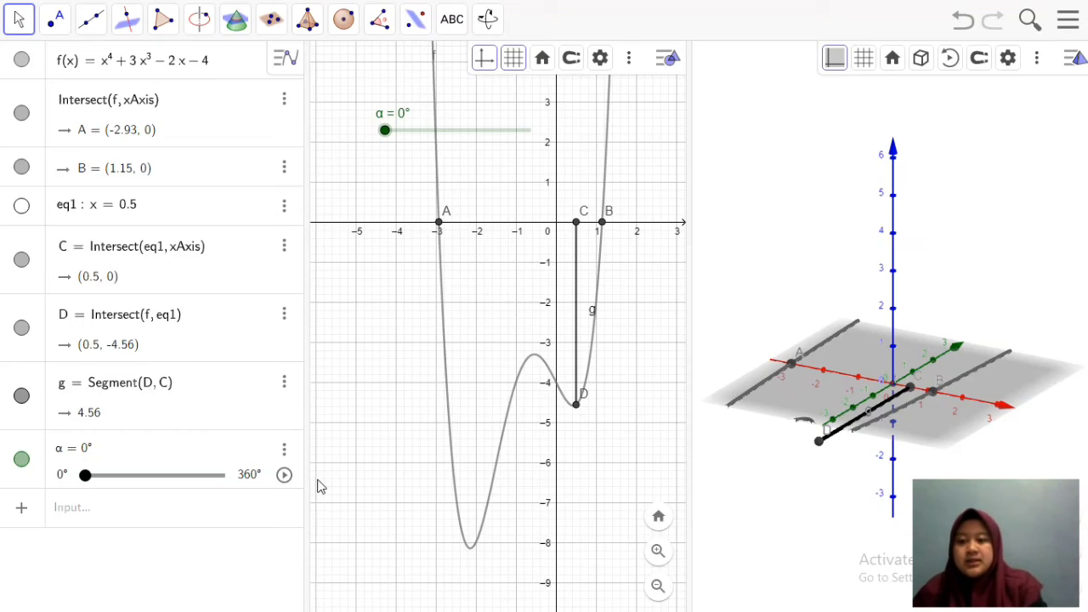
Begin a Surface command in the algebra input with the coordinate expressions a, f(a)cos(b) and f(a)sin(b).
{"action": "left_click", "coordinate": [255, 518]}
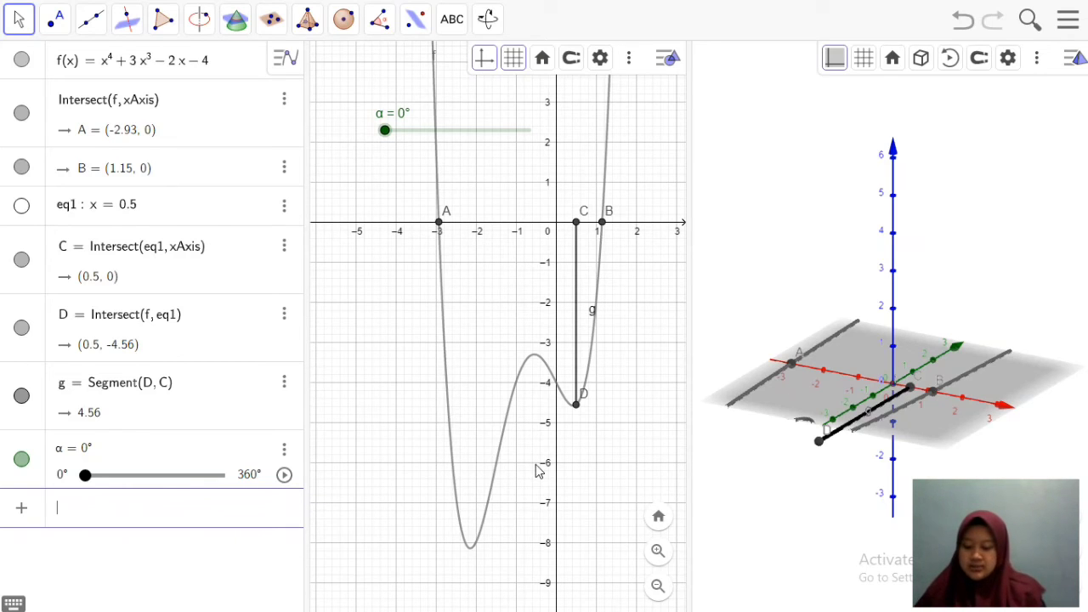
{"action": "type", "text": "rfac"}
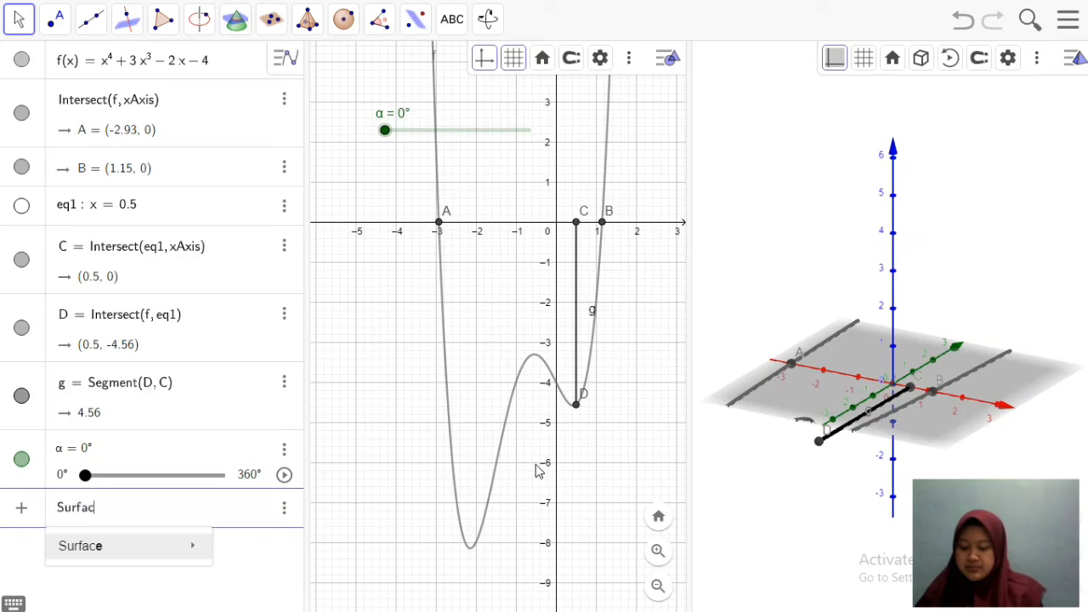
{"action": "type", "text": "e["}
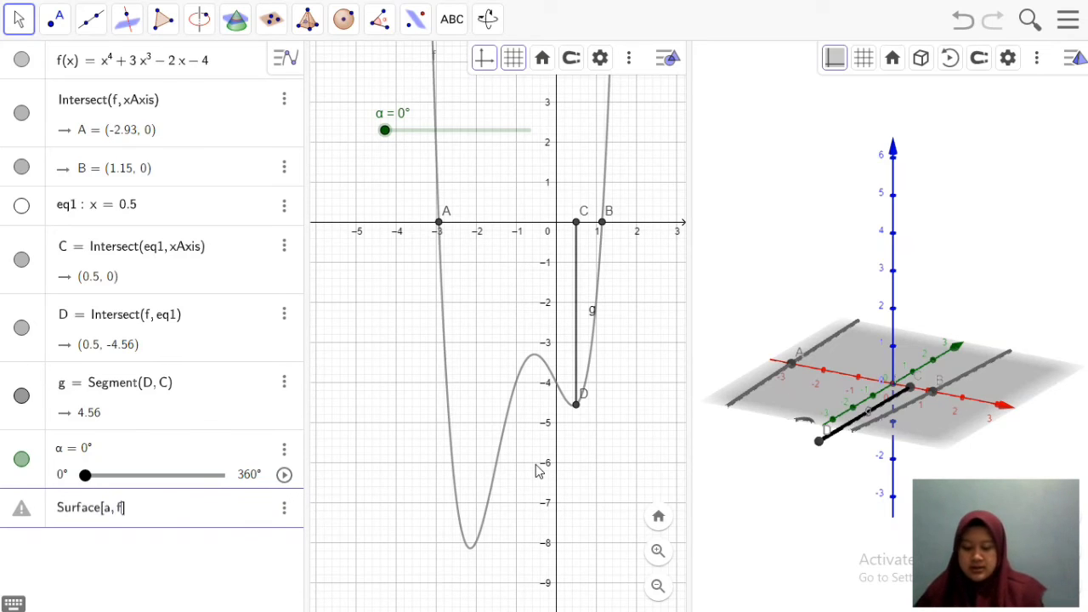
{"action": "type", "text": "a, f(a)"}
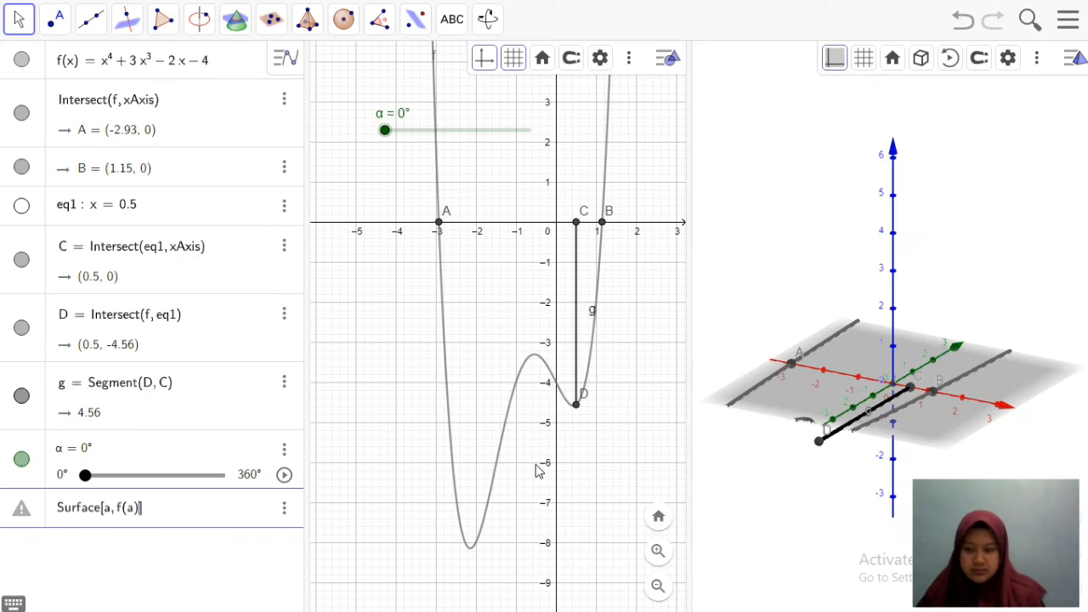
{"action": "type", "text": "cos"}
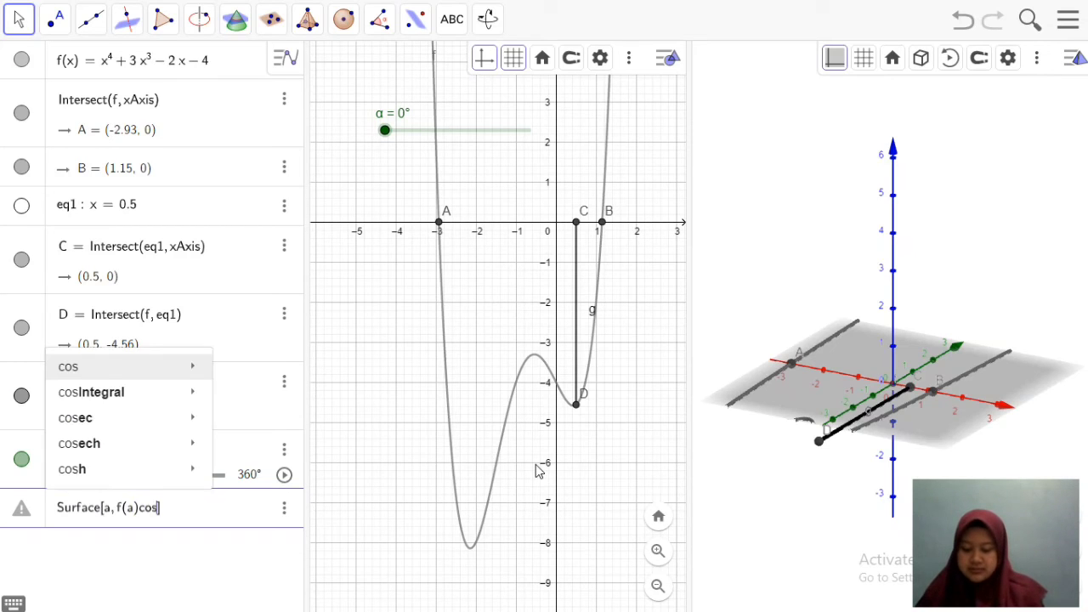
{"action": "type", "text": "("}
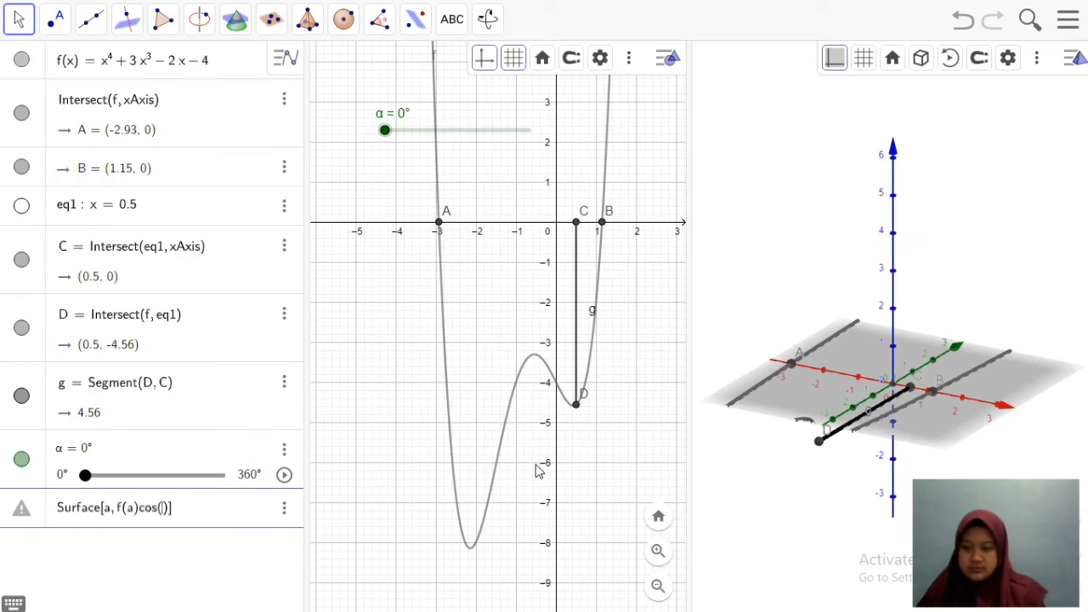
{"action": "type", "text": "b)"}
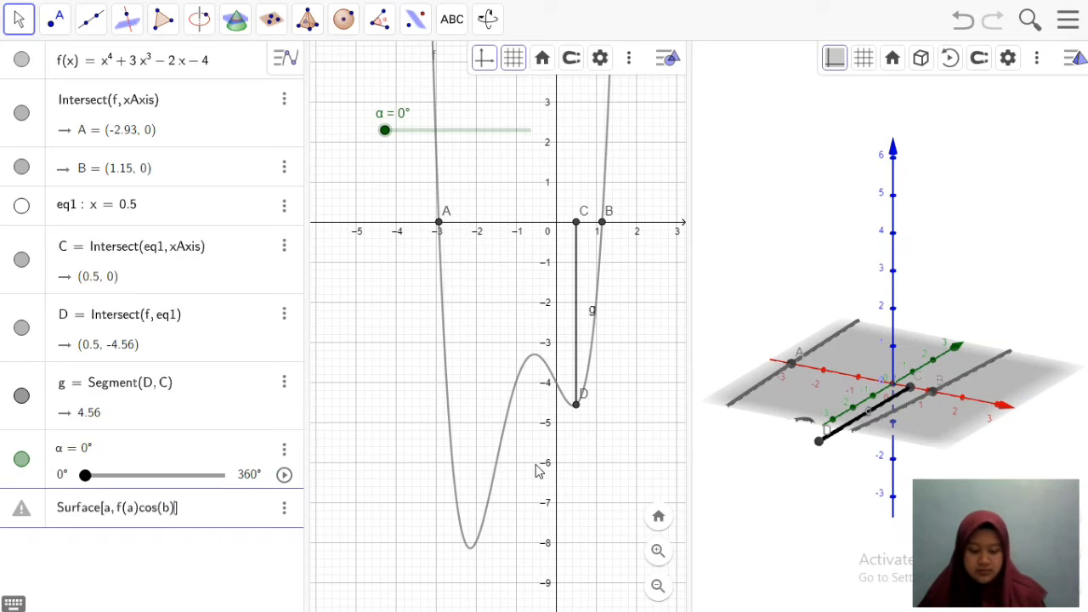
{"action": "type", "text": ", f(a)"}
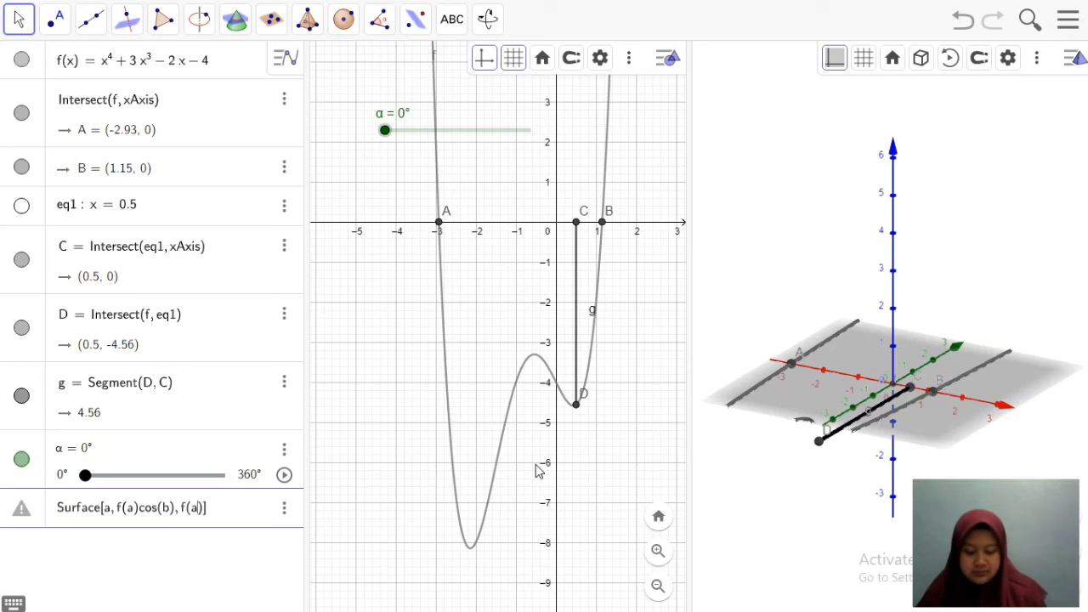
{"action": "type", "text": "sin(b)"}
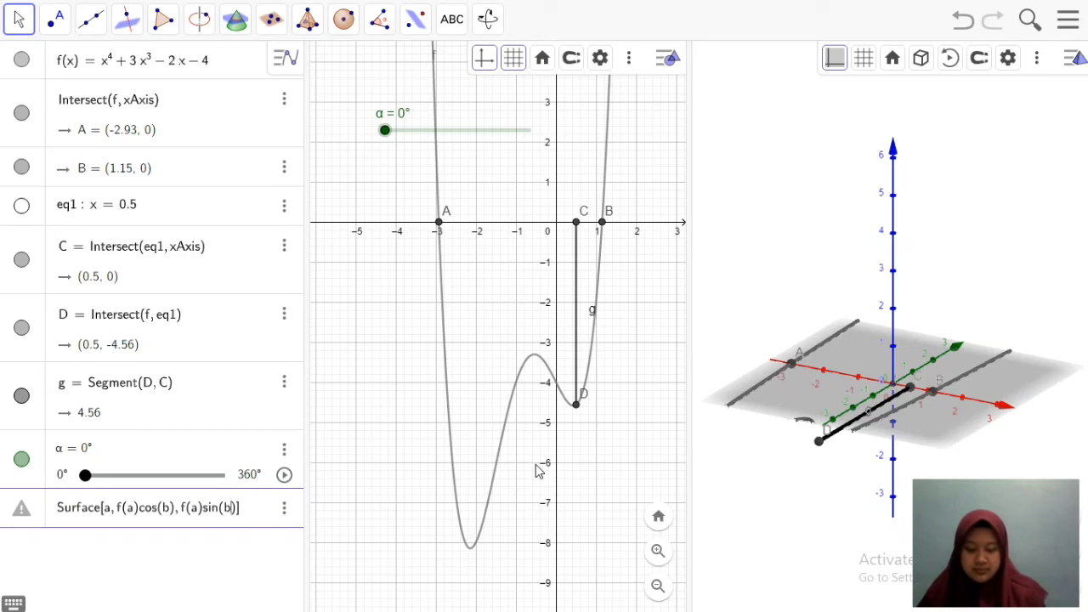
Add parameter a to the Surface command, ranging from x(A) to x(C).
{"action": "type", "text": ", a"}
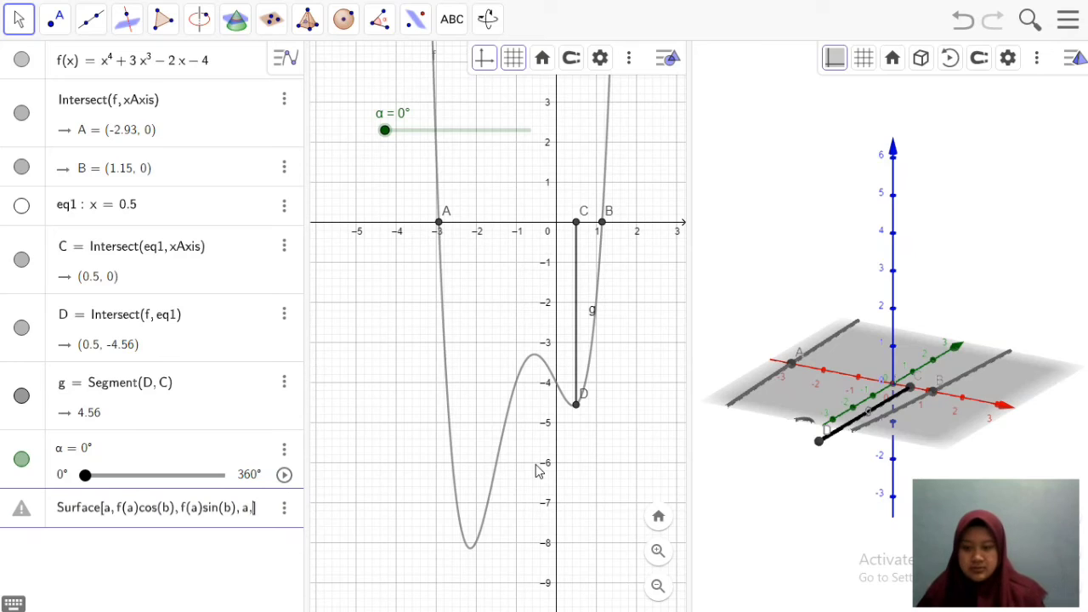
{"action": "type", "text": ", x("}
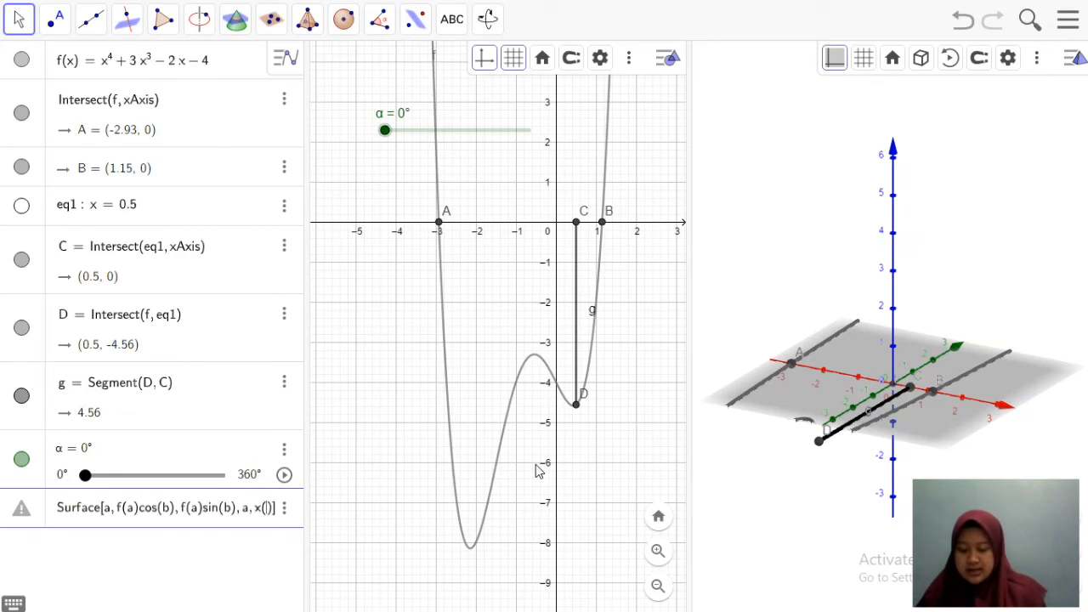
{"action": "type", "text": "A"}
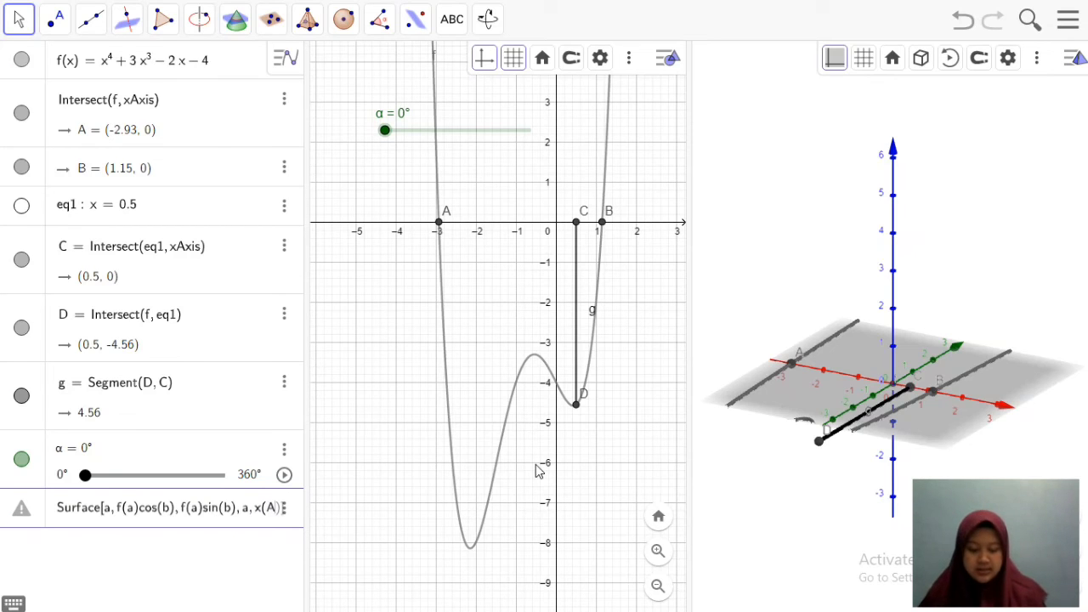
{"action": "type", "text": ")"}
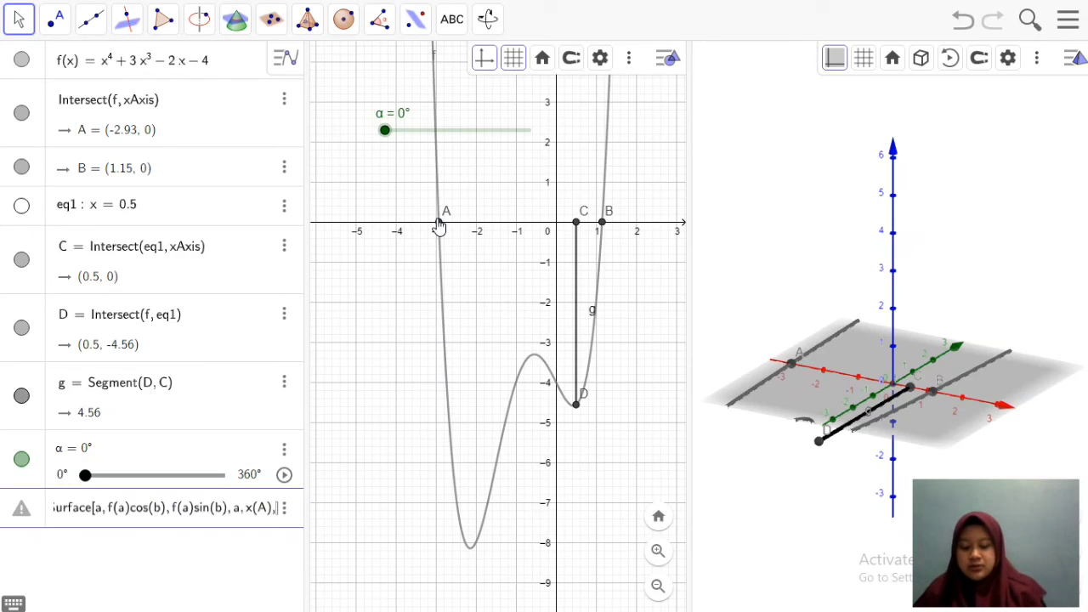
{"action": "type", "text": "x("}
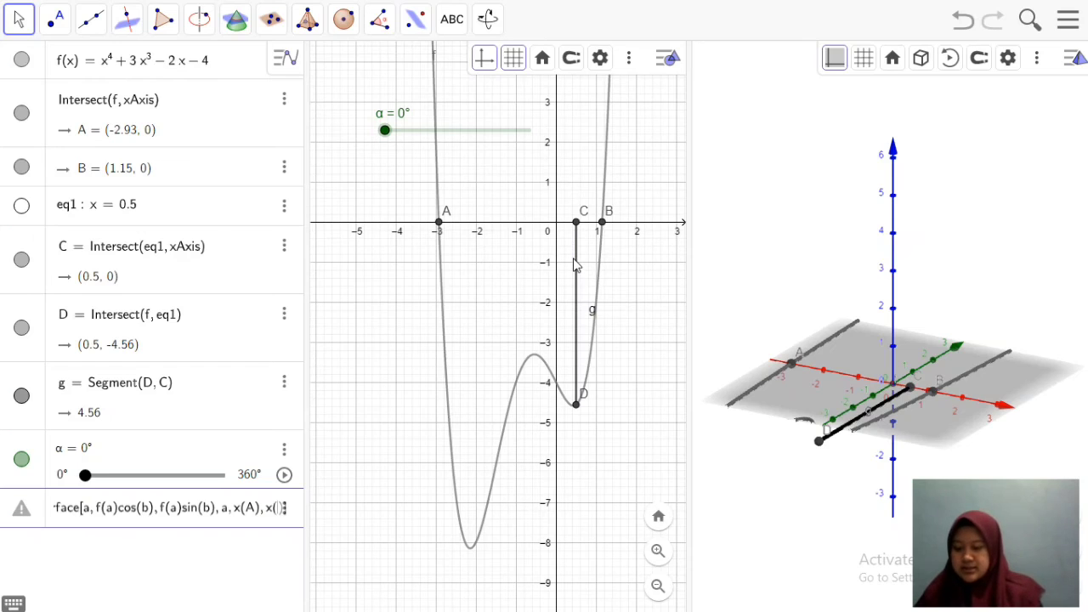
{"action": "type", "text": "C"}
{"action": "key", "text": "Right"}
{"action": "key", "text": "Right"}
Complete the Surface command with parameter b ranging from 0 to α, create the surface, and start animating slider α.
{"action": "type", "text": ", b"}
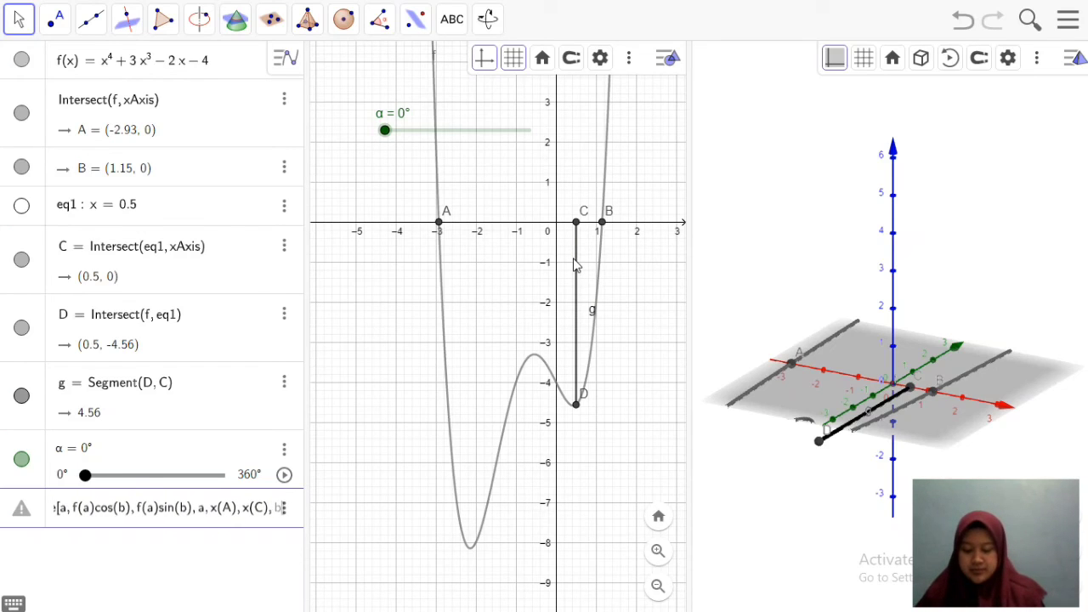
{"action": "type", "text": ", 0"}
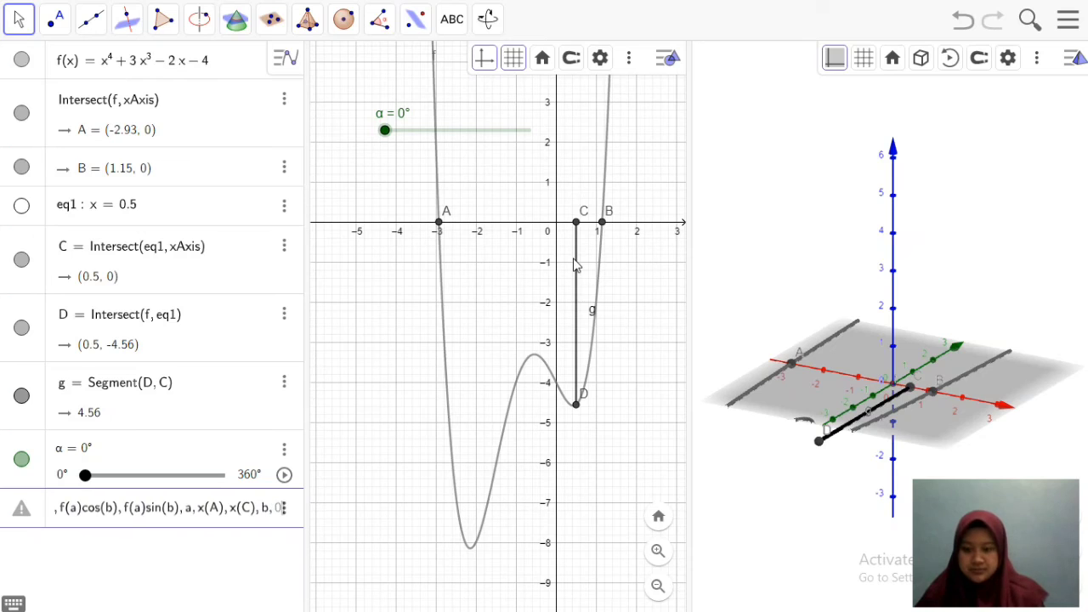
{"action": "type", "text": ","}
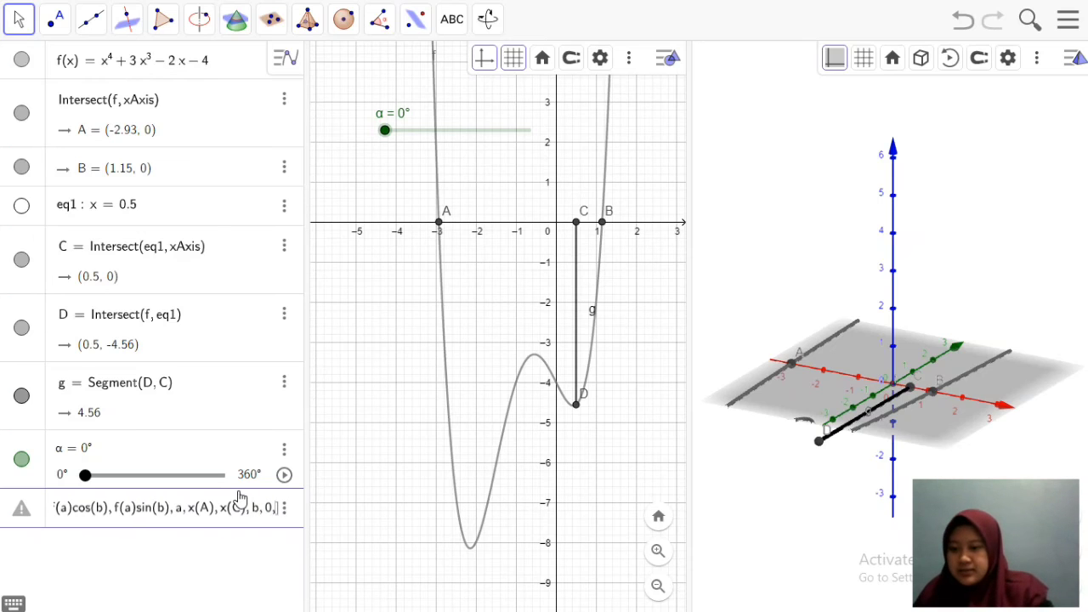
{"action": "left_click", "coordinate": [11, 604]}
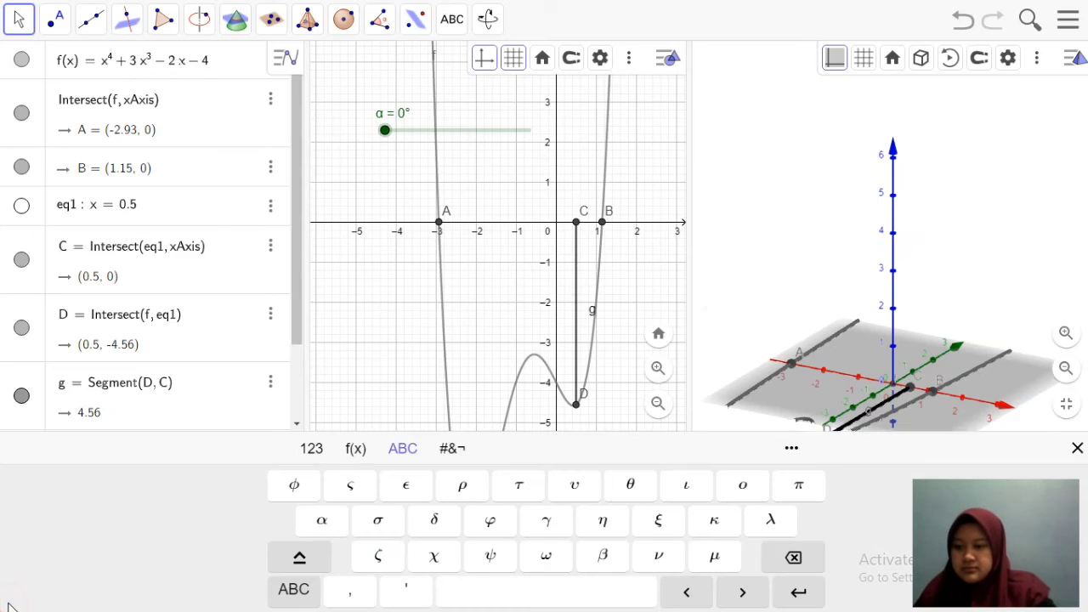
{"action": "left_click", "coordinate": [320, 522]}
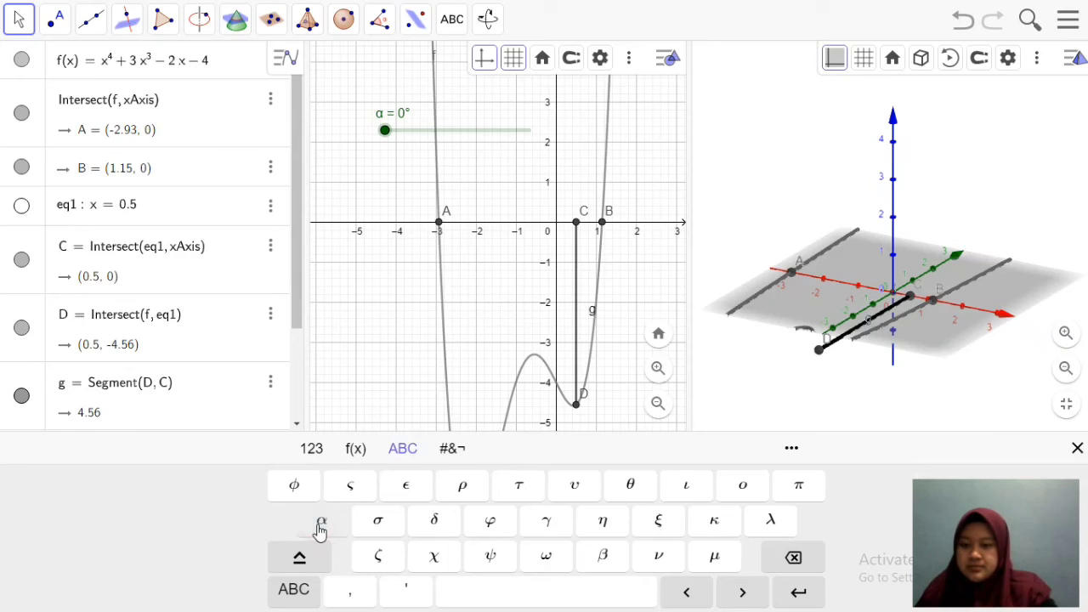
{"action": "left_click", "coordinate": [1076, 448]}
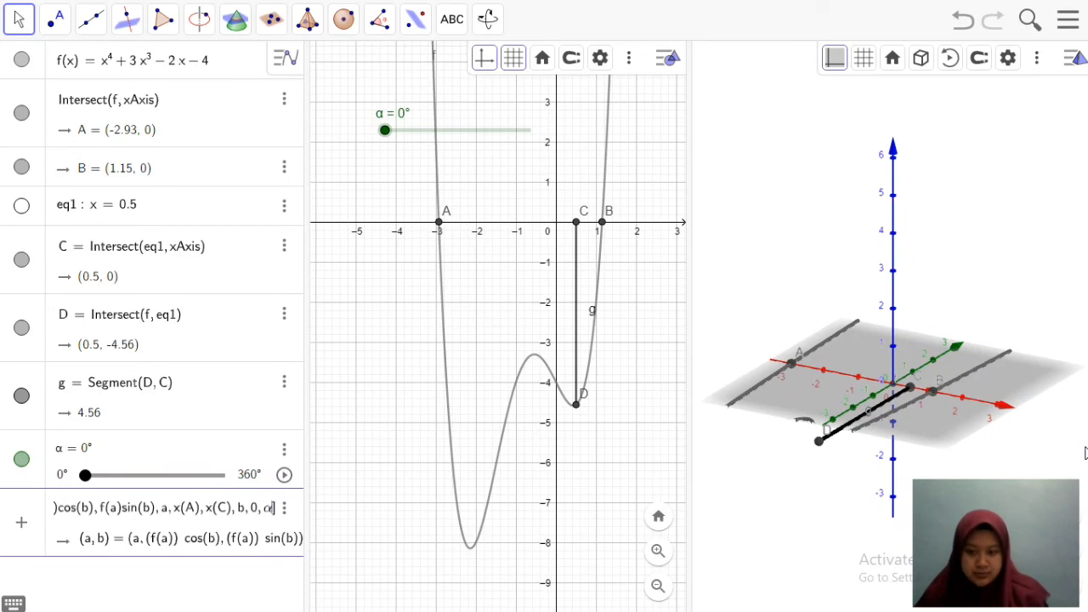
{"action": "key", "text": "Return"}
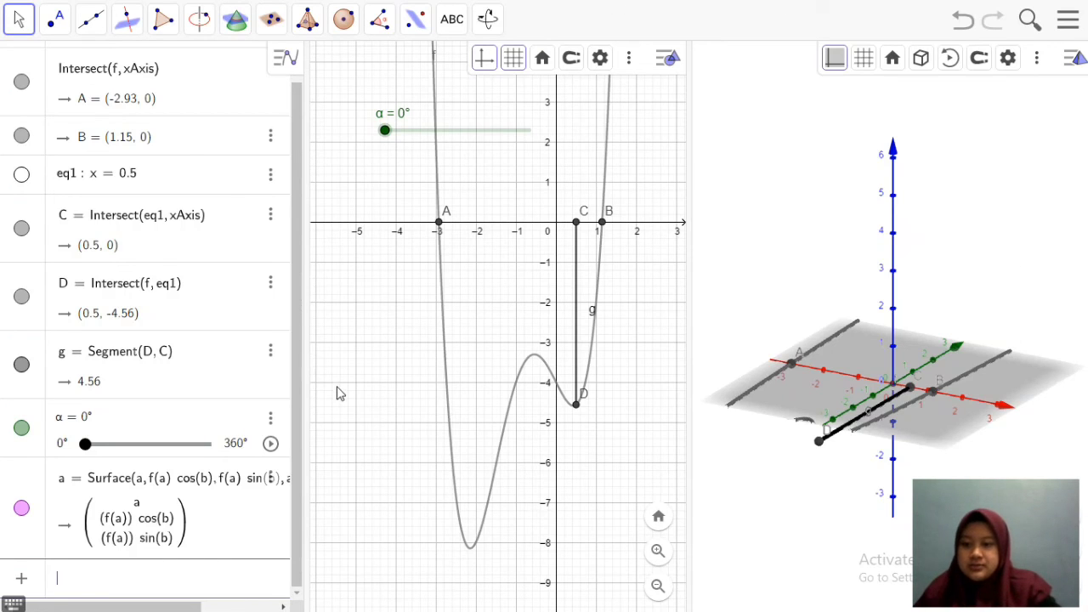
{"action": "left_click", "coordinate": [270, 444]}
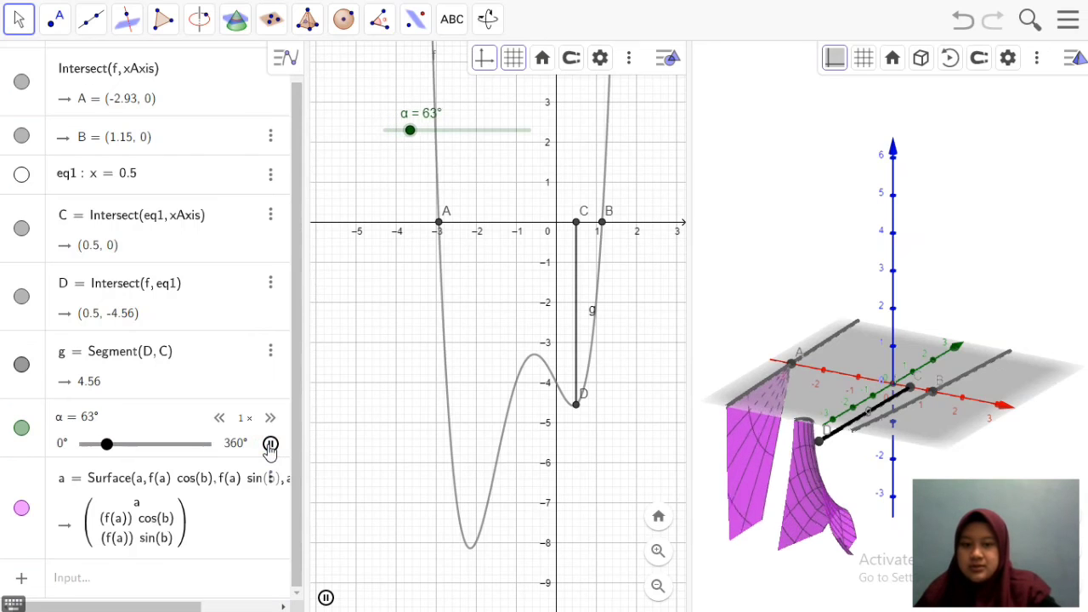
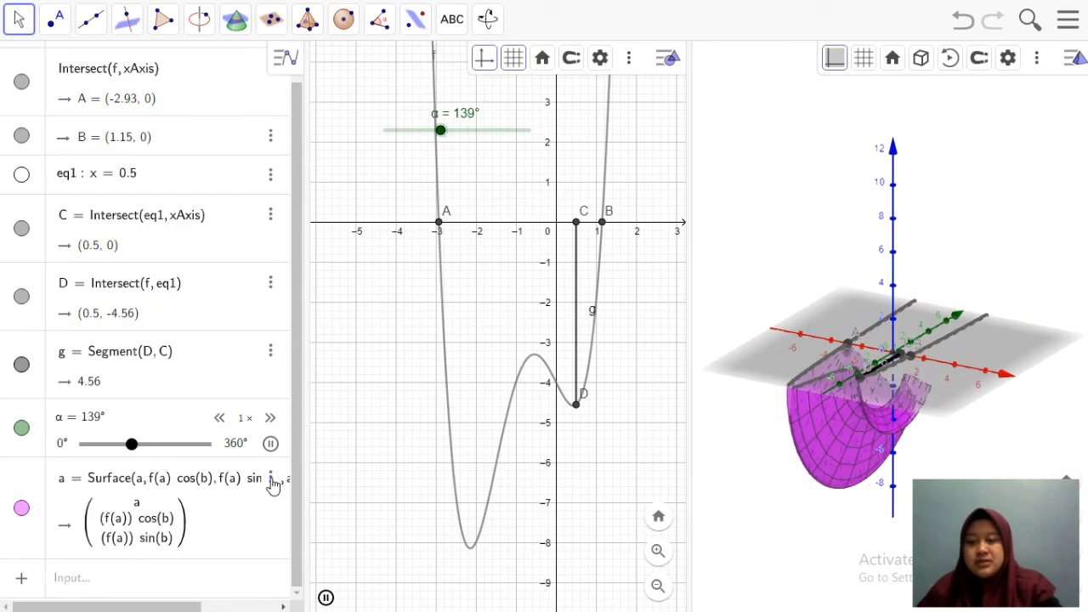
Change the color of the surface of revolution to cyan (#00FFFF) in its object settings.
{"action": "left_click", "coordinate": [271, 481]}
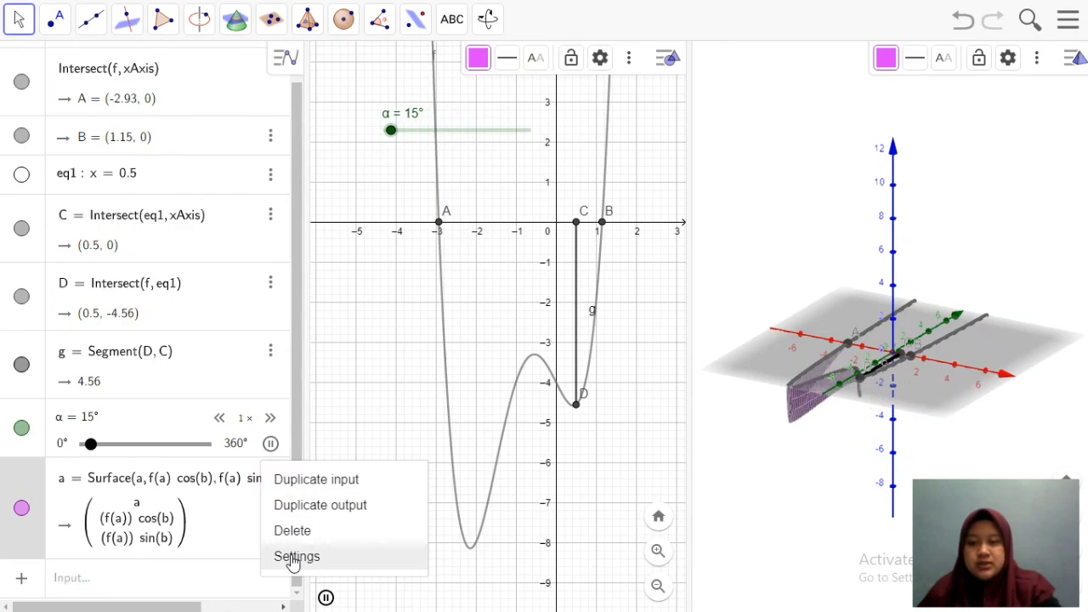
{"action": "left_click", "coordinate": [237, 518]}
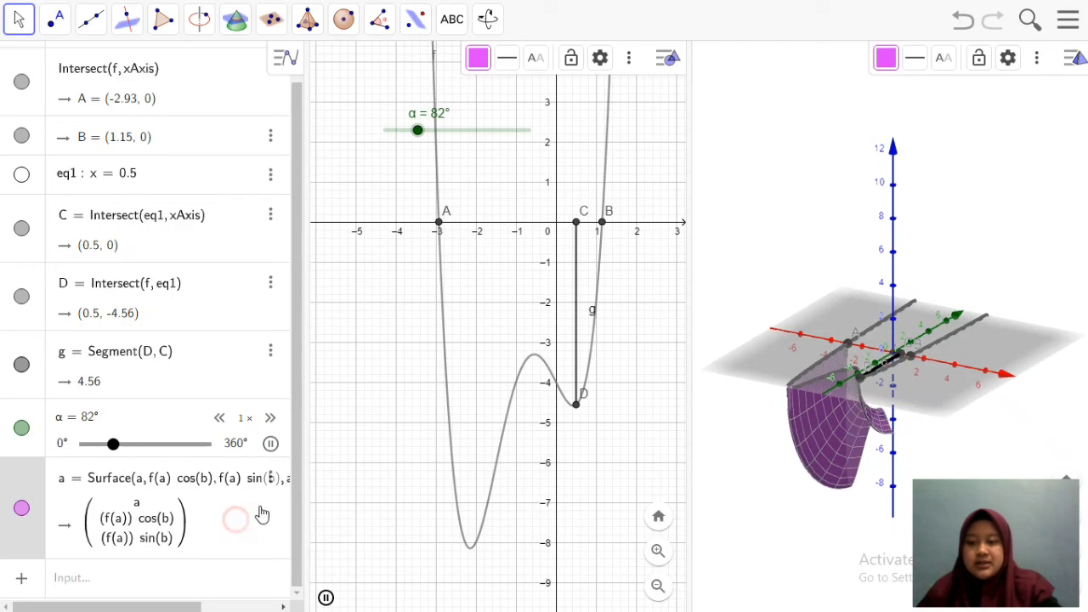
{"action": "left_click", "coordinate": [281, 486]}
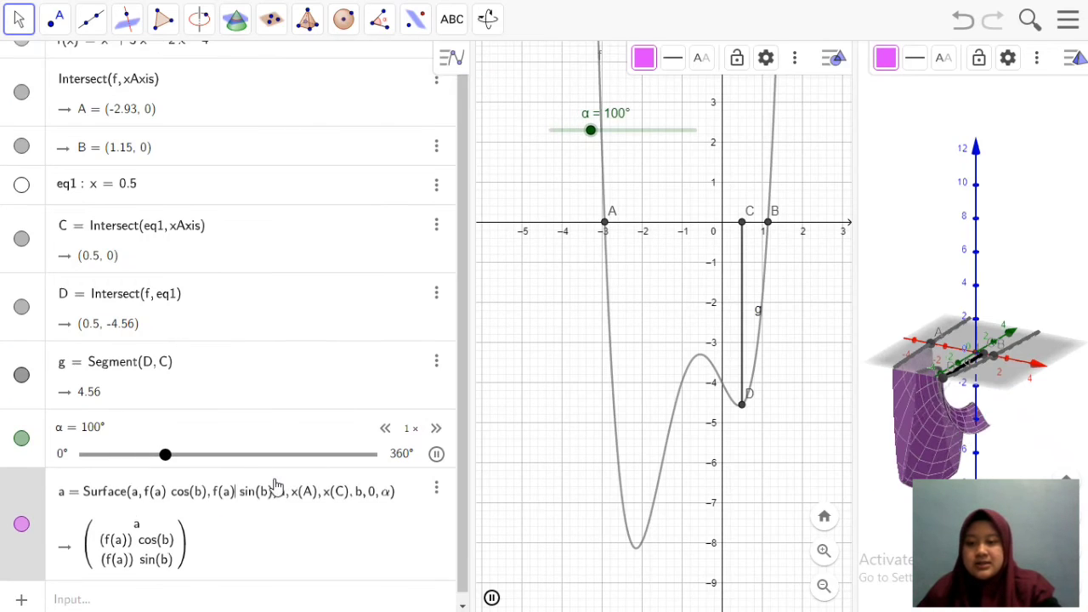
{"action": "left_click", "coordinate": [437, 491]}
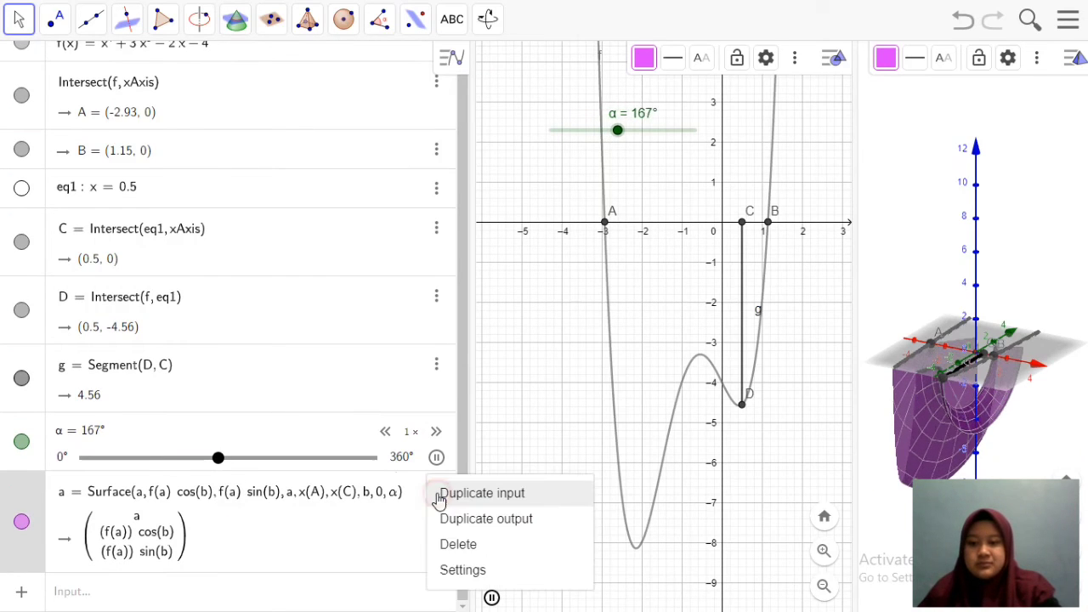
{"action": "left_click", "coordinate": [459, 571]}
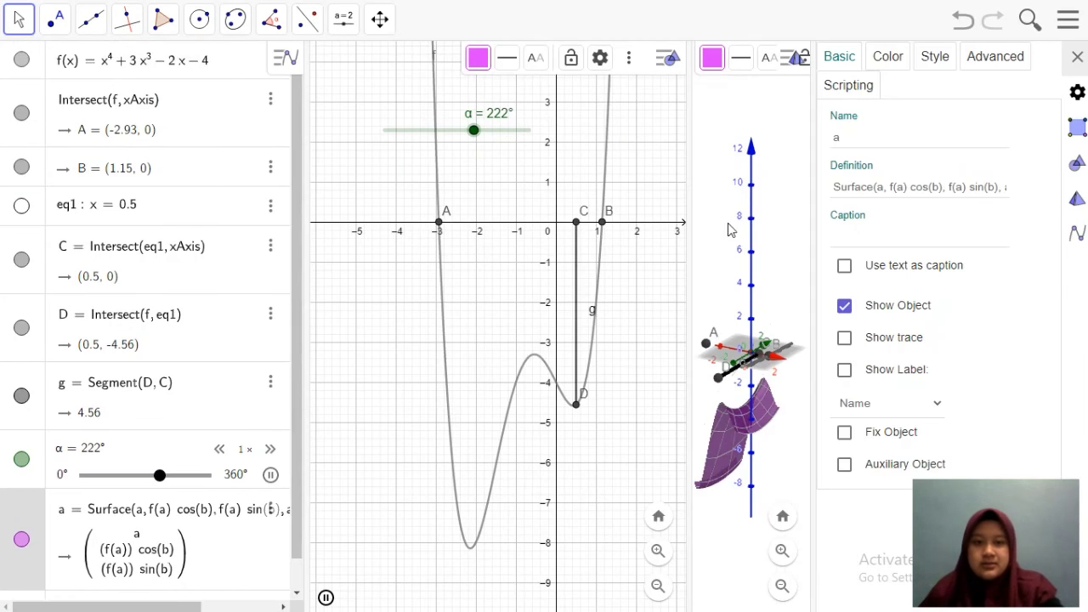
{"action": "left_click", "coordinate": [888, 58]}
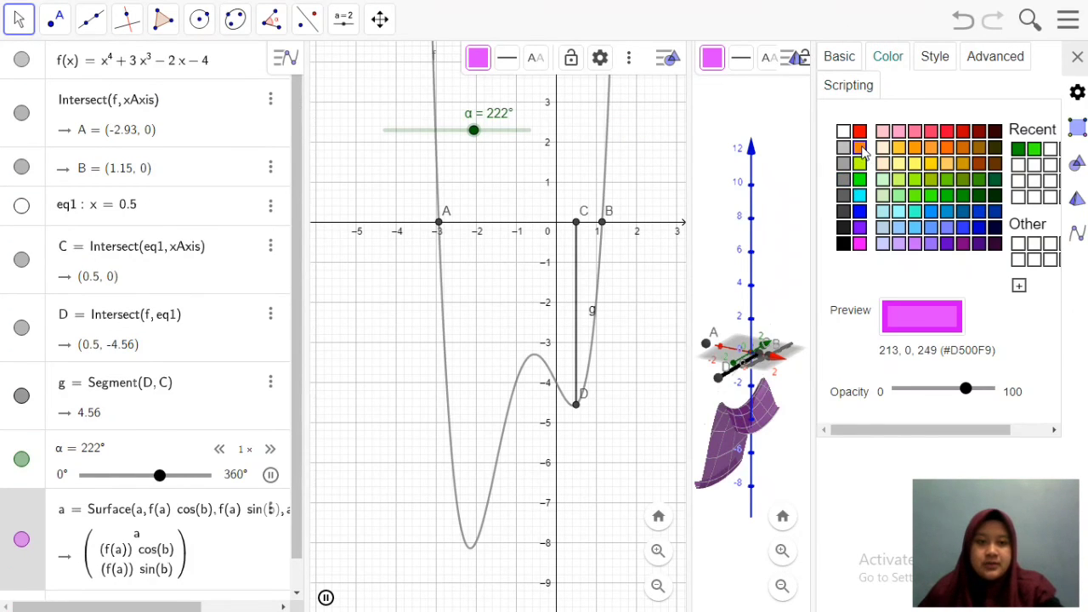
{"action": "left_click", "coordinate": [861, 196]}
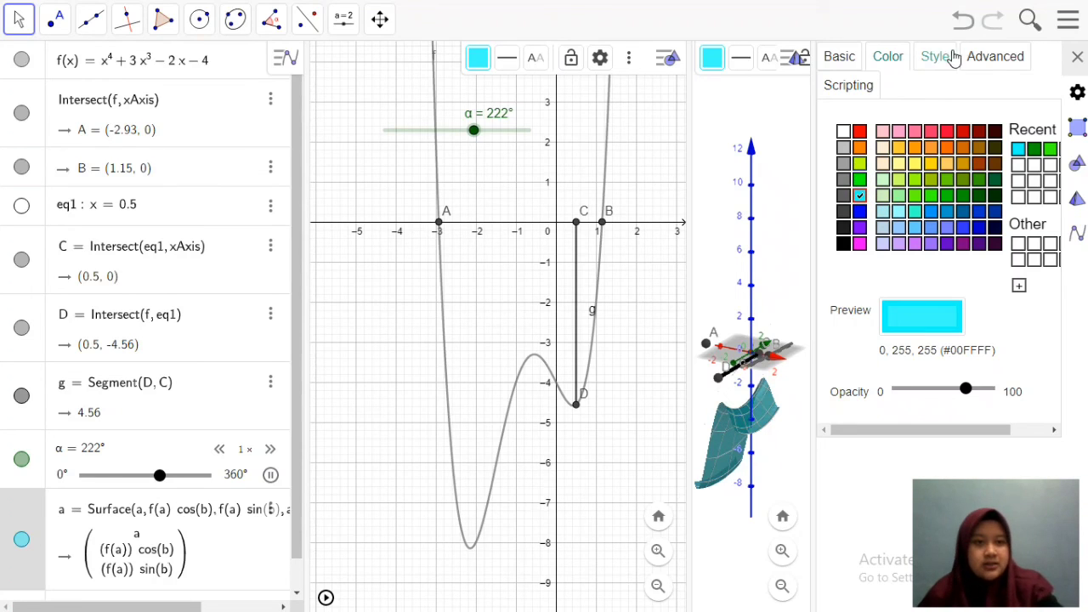
{"action": "left_click", "coordinate": [978, 60]}
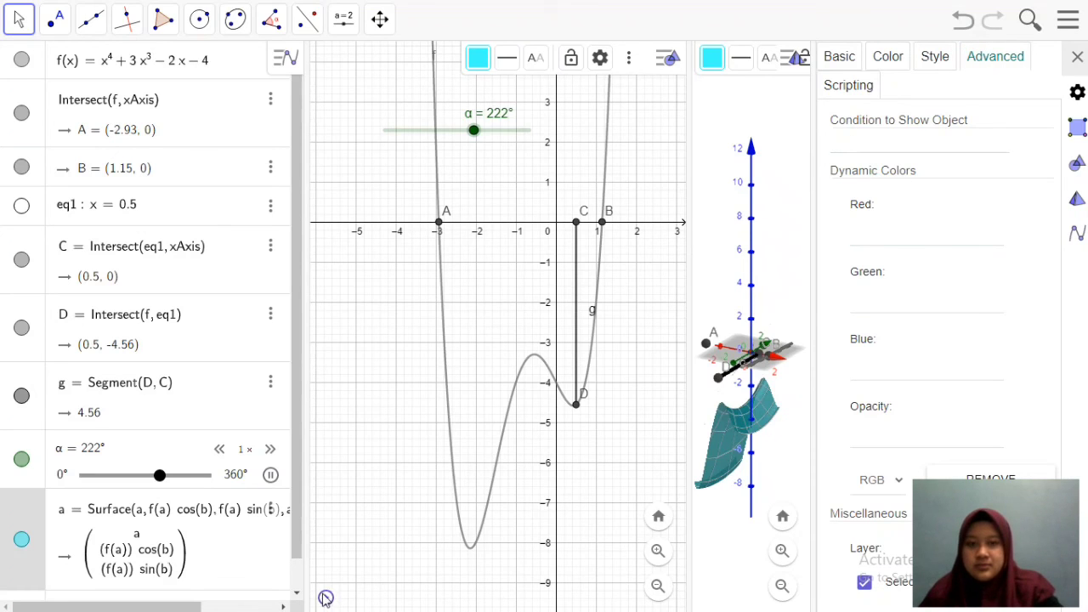
{"action": "left_click", "coordinate": [884, 136]}
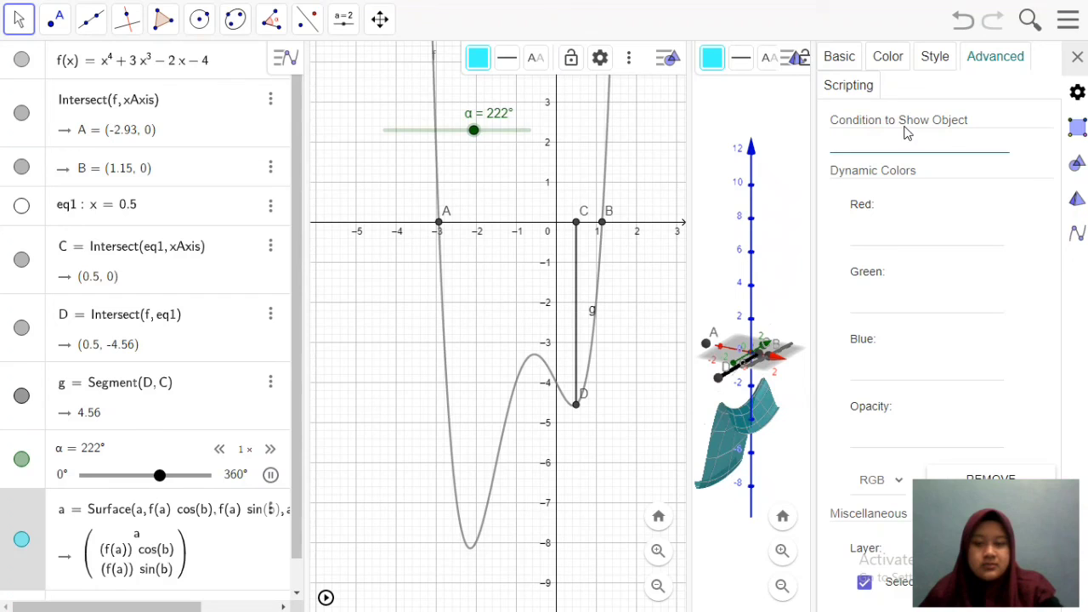
{"action": "left_click", "coordinate": [188, 601]}
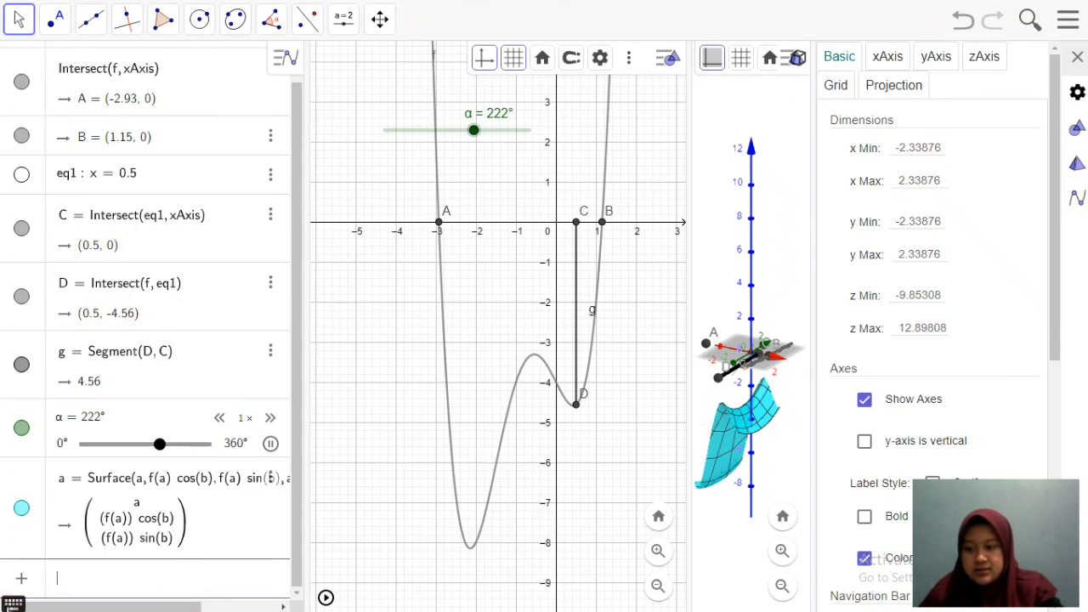
{"action": "left_click", "coordinate": [12, 606]}
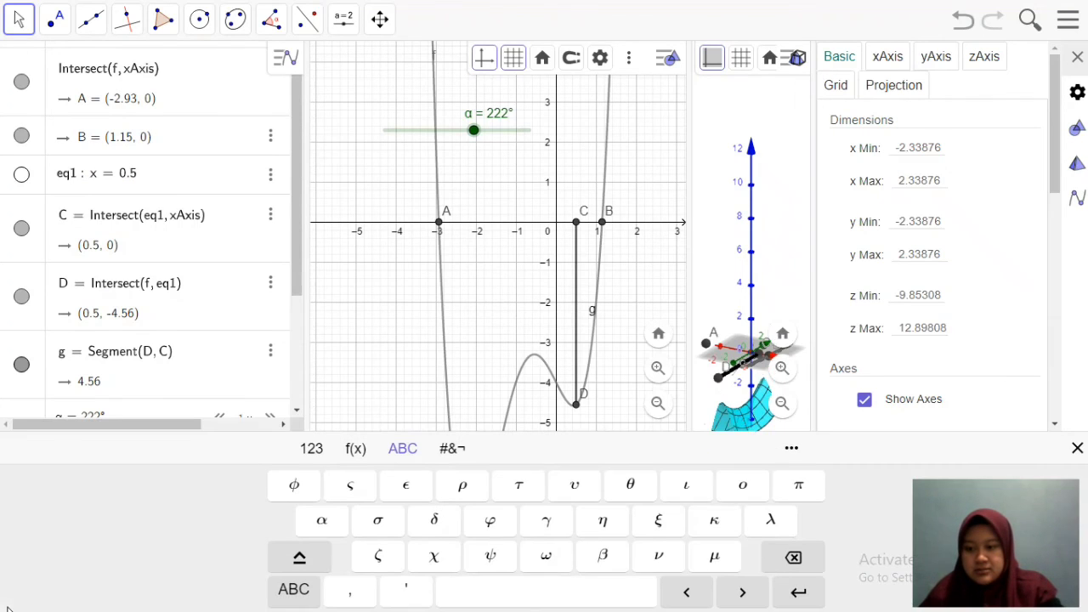
{"action": "left_click", "coordinate": [298, 269]}
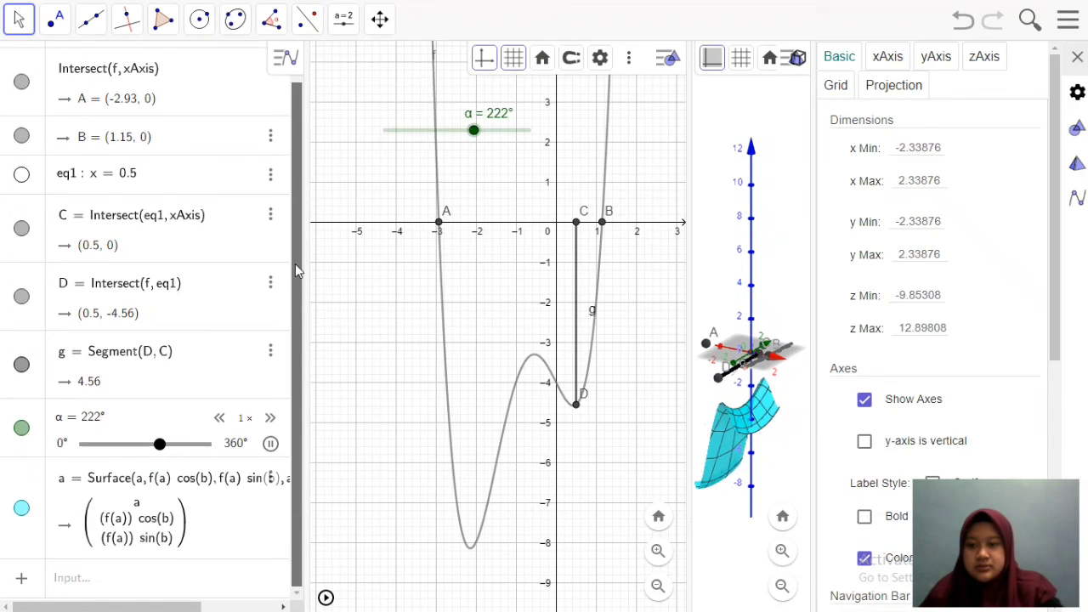
Set the surface of revolution's condition to show object to α > 0 and close its settings.
{"action": "right_click", "coordinate": [269, 479]}
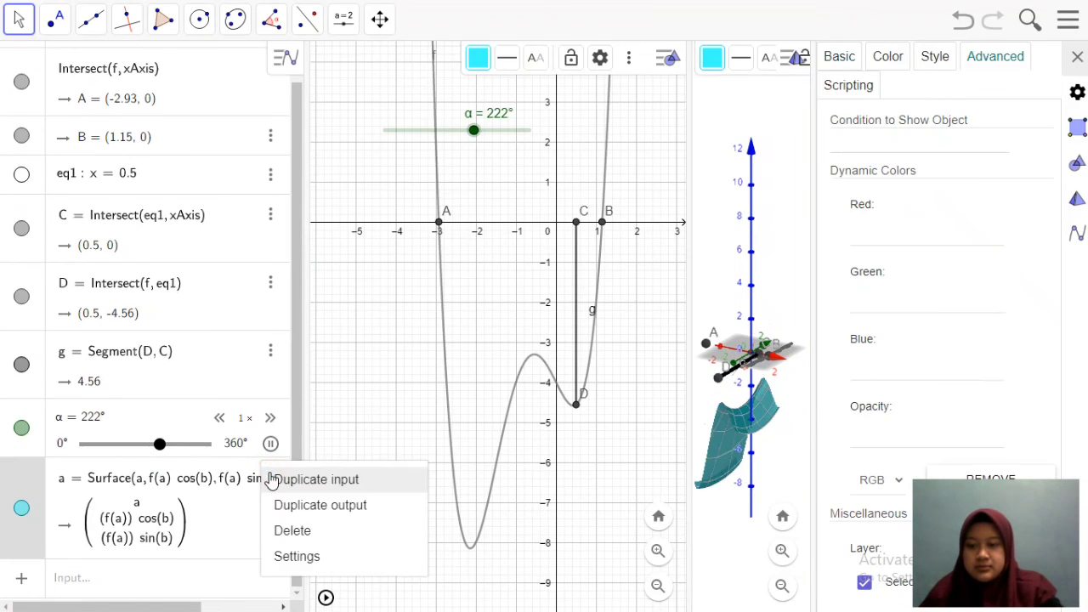
{"action": "left_click", "coordinate": [293, 561]}
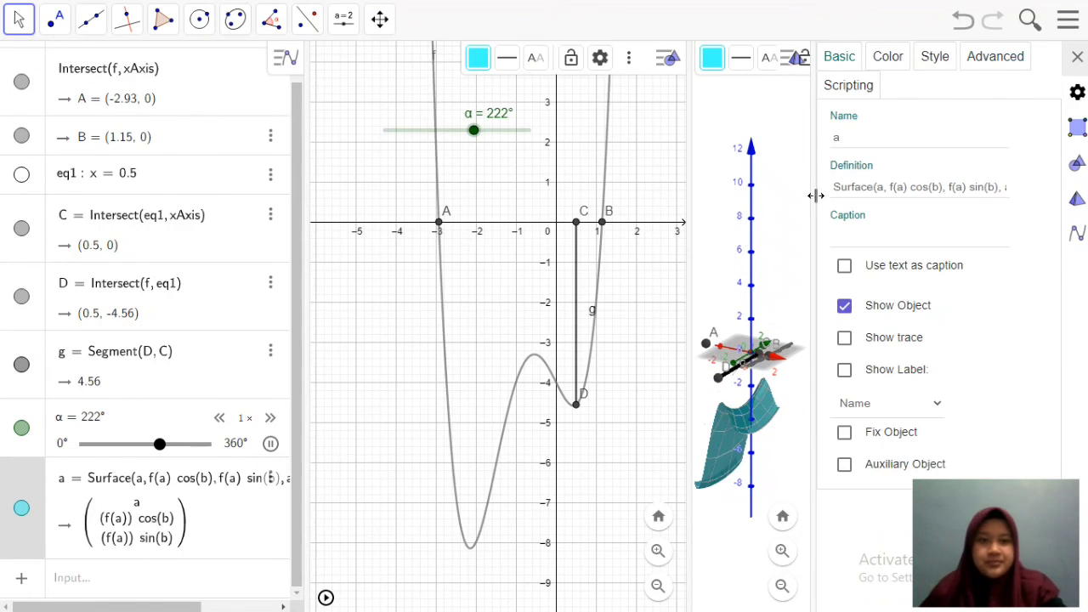
{"action": "left_click", "coordinate": [1001, 58]}
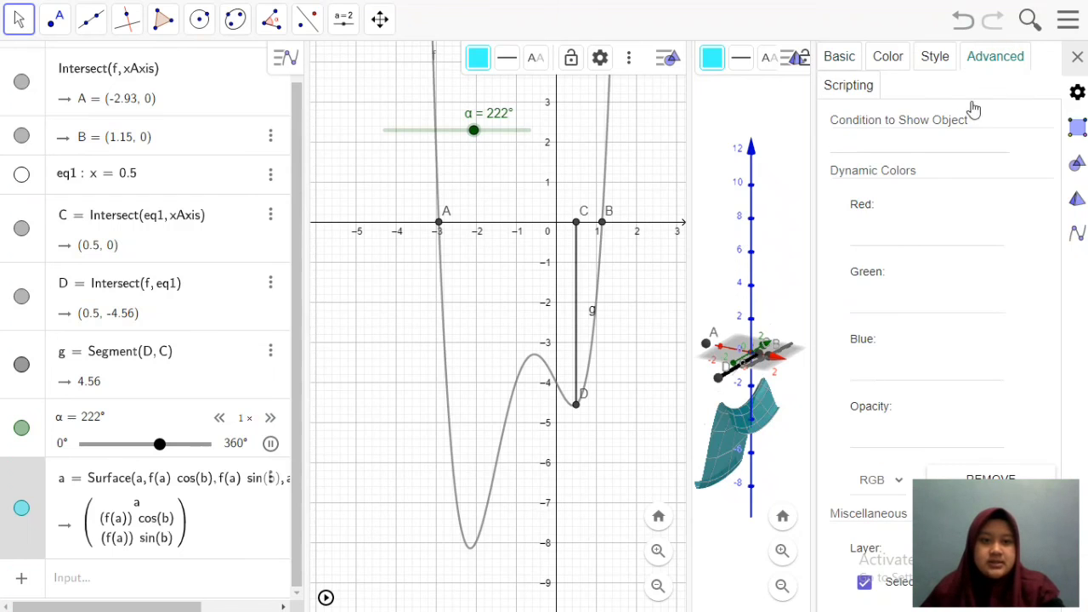
{"action": "left_click", "coordinate": [879, 150]}
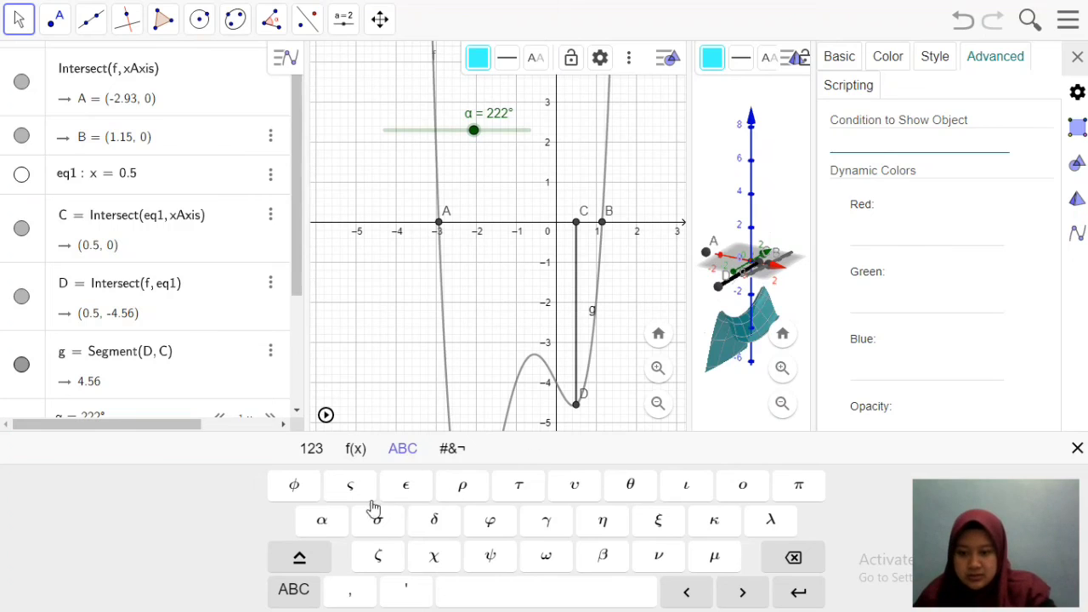
{"action": "left_click", "coordinate": [329, 526]}
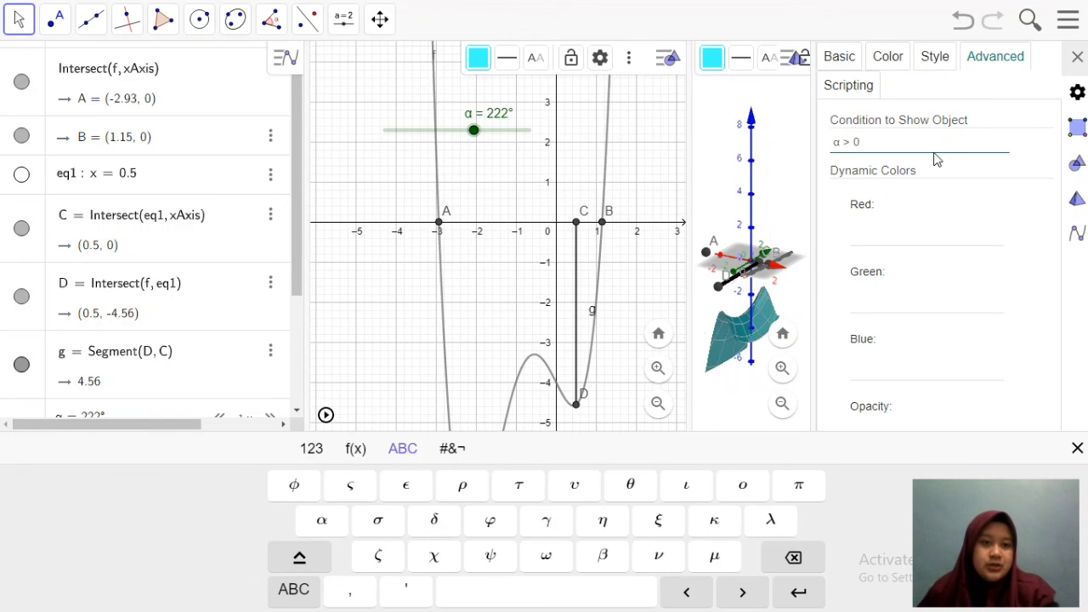
{"action": "left_click", "coordinate": [1071, 67]}
{"action": "left_click", "coordinate": [1071, 66]}
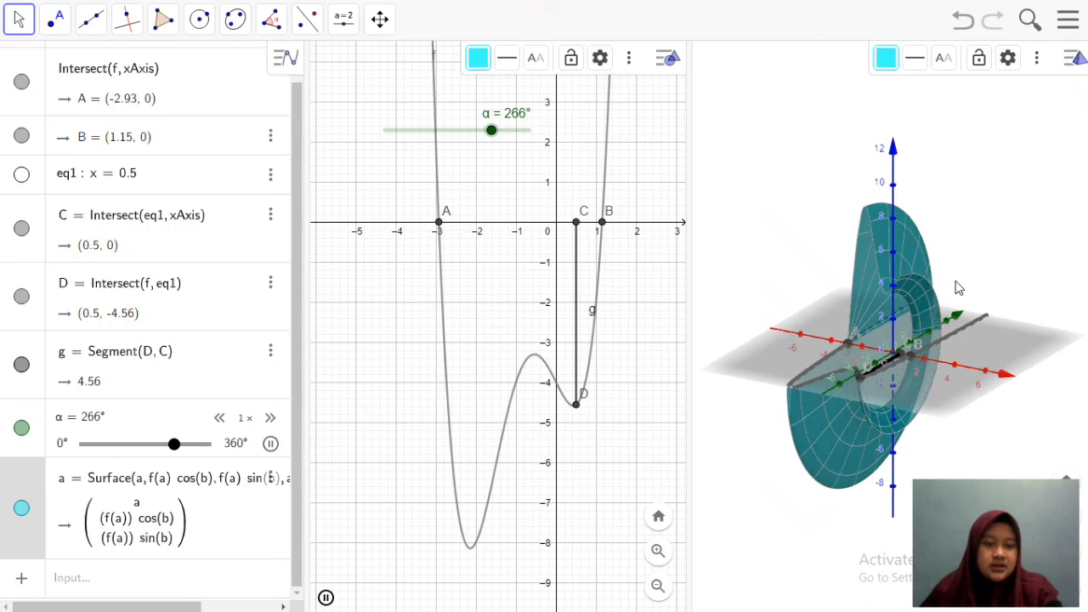
Stop the animation of slider α and set its value to 360° for a full revolution.
{"action": "left_click_drag", "start_coordinate": [955, 282], "coordinate": [970, 286]}
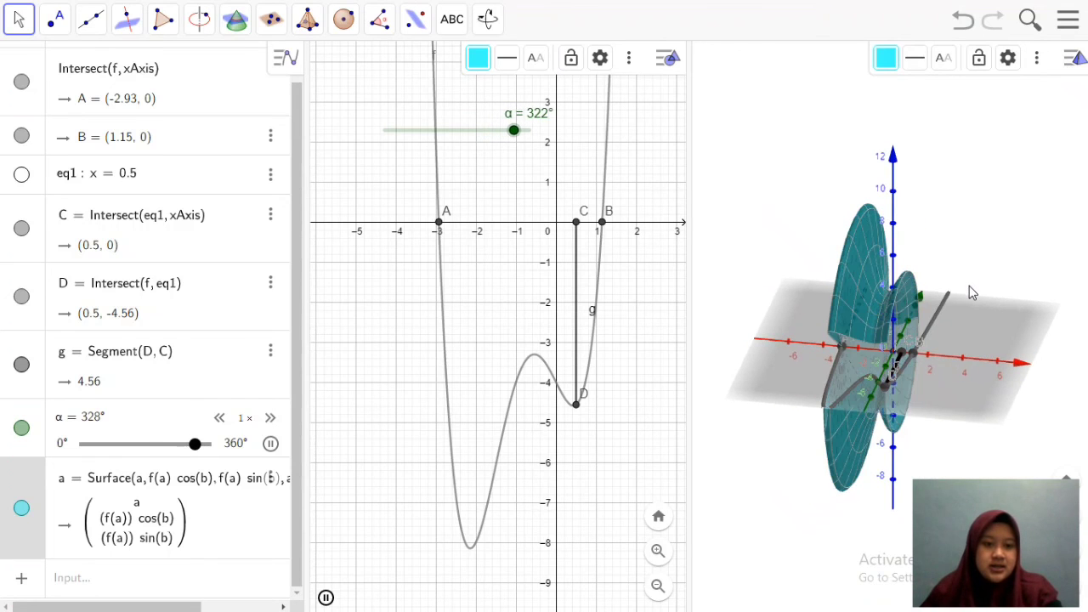
{"action": "scroll", "coordinate": [939, 291], "scroll_direction": "down", "scroll_amount": 2}
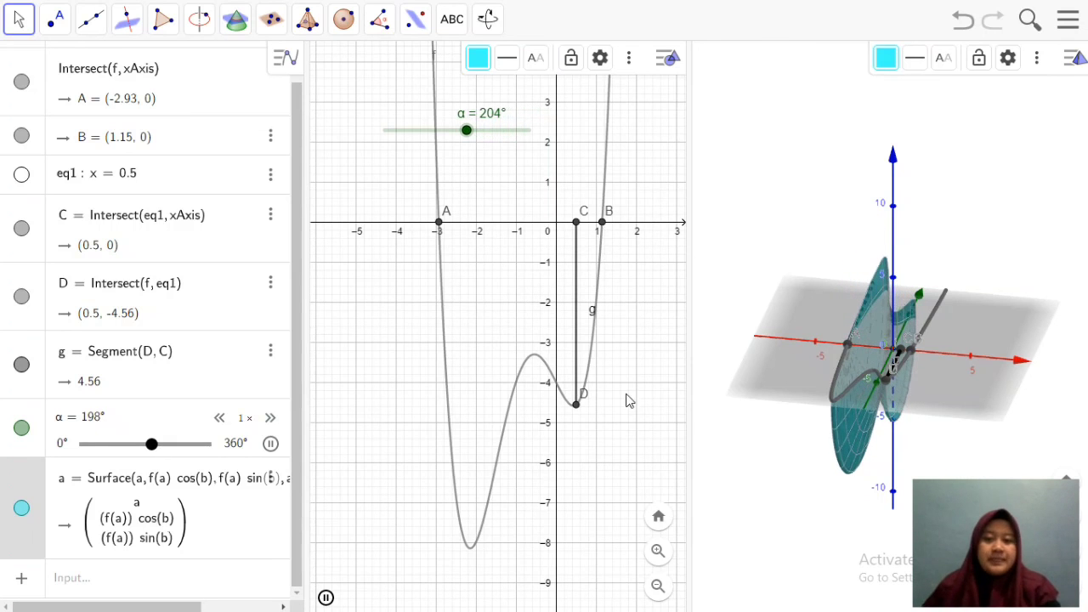
{"action": "left_click", "coordinate": [269, 444]}
{"action": "left_click_drag", "start_coordinate": [123, 445], "coordinate": [208, 451]}
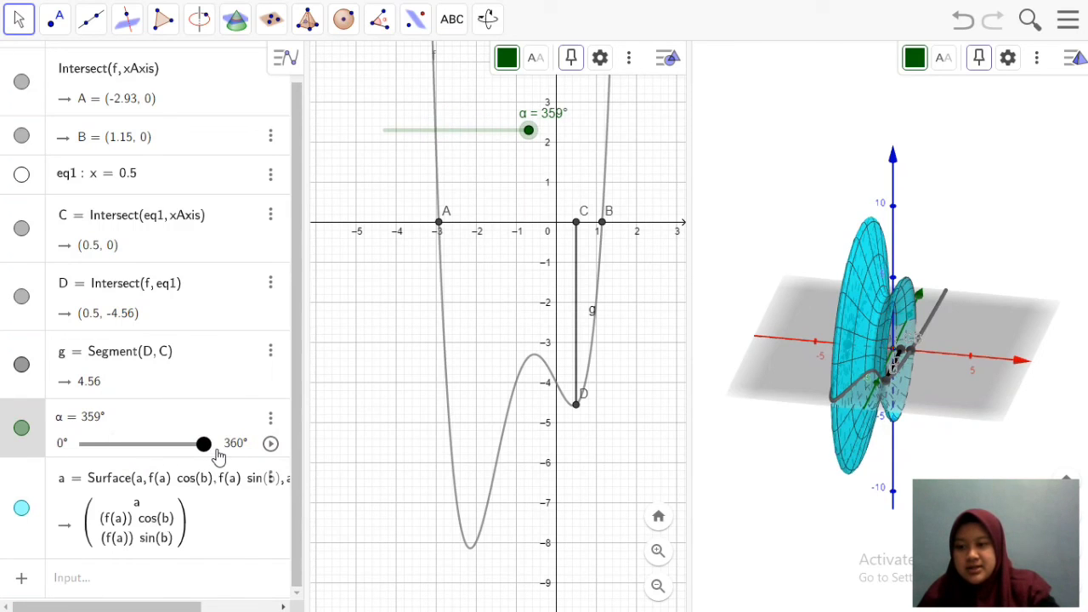
{"action": "left_click", "coordinate": [100, 421]}
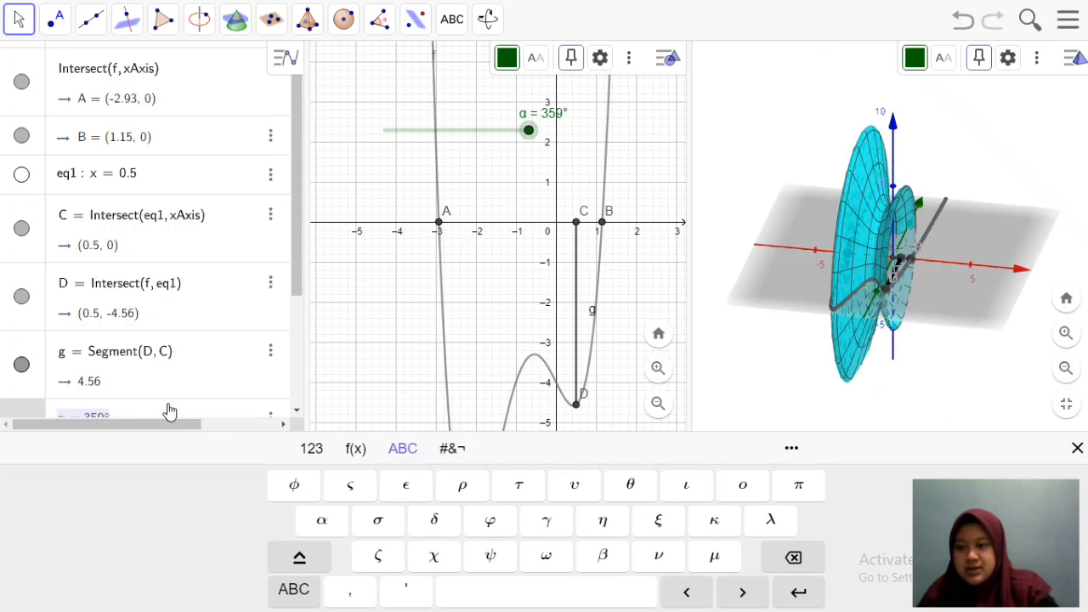
{"action": "left_click", "coordinate": [1075, 449]}
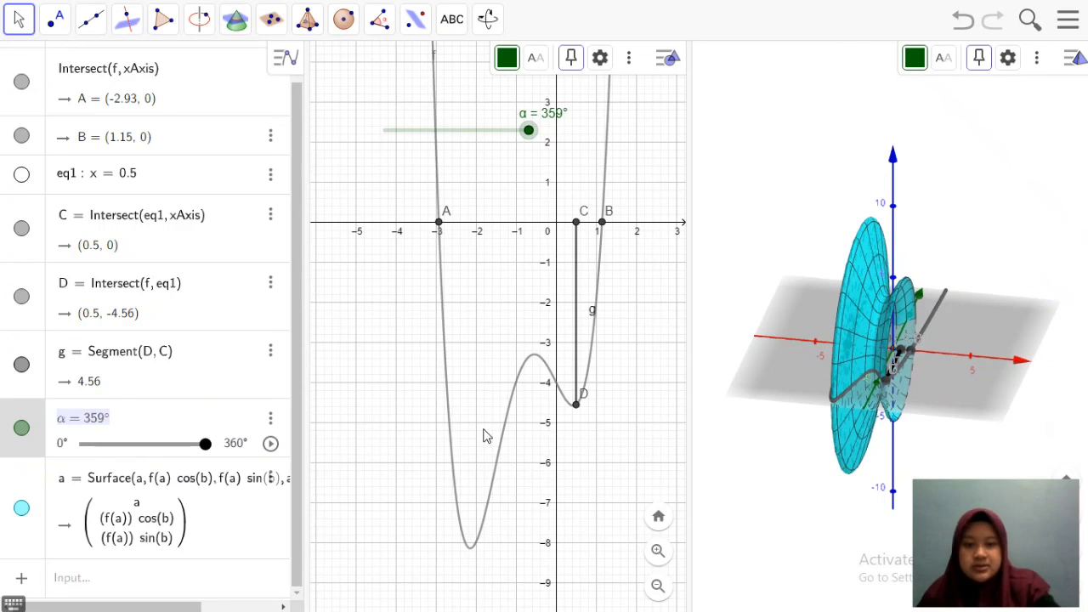
{"action": "left_click", "coordinate": [102, 425]}
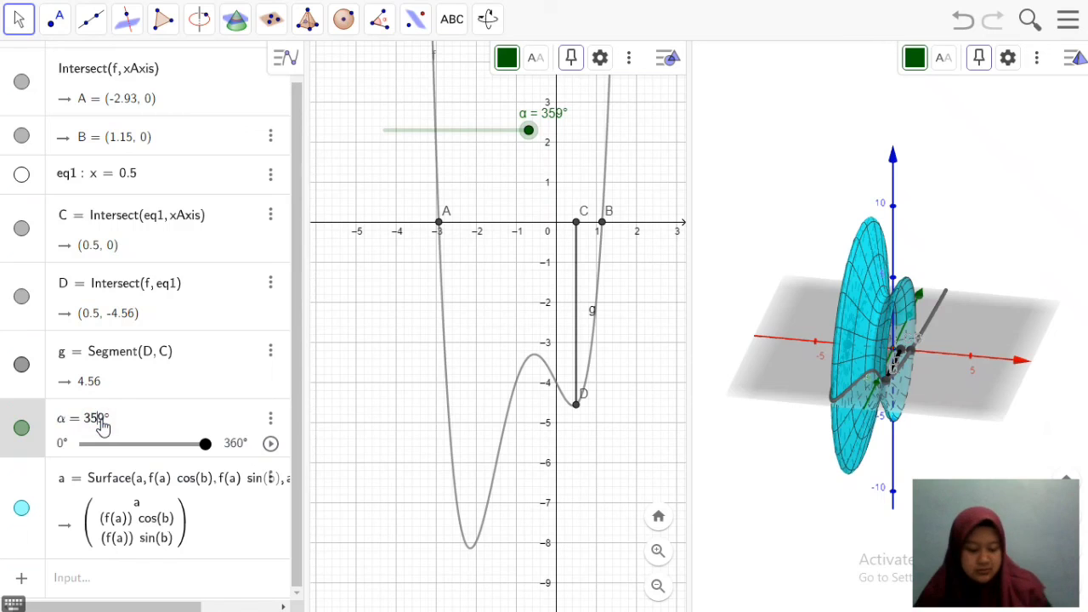
{"action": "key", "text": "BackSpace"}
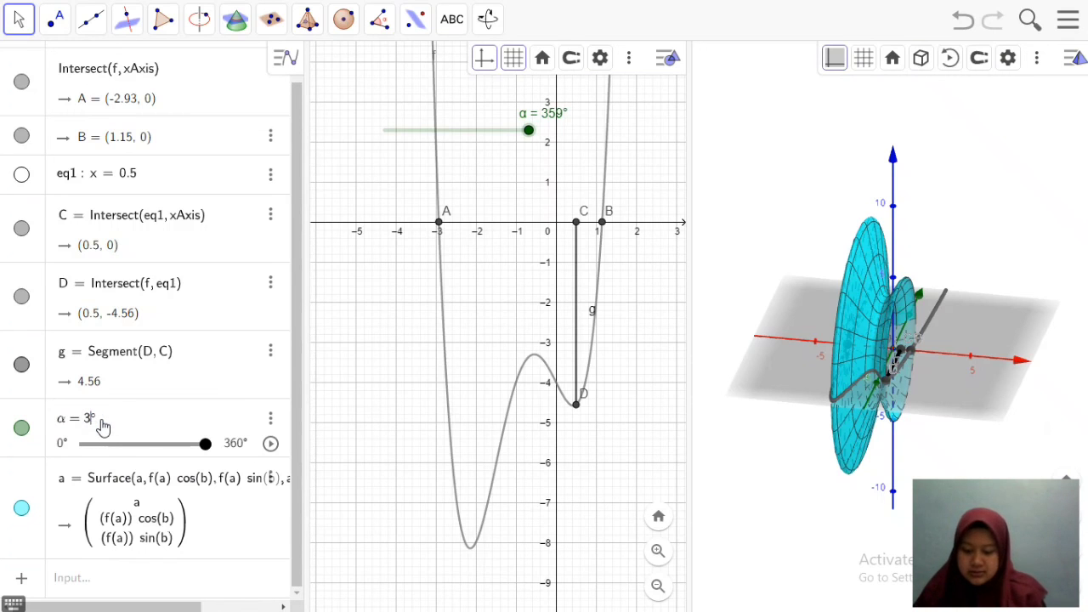
{"action": "type", "text": "60"}
{"action": "key", "text": "Return"}
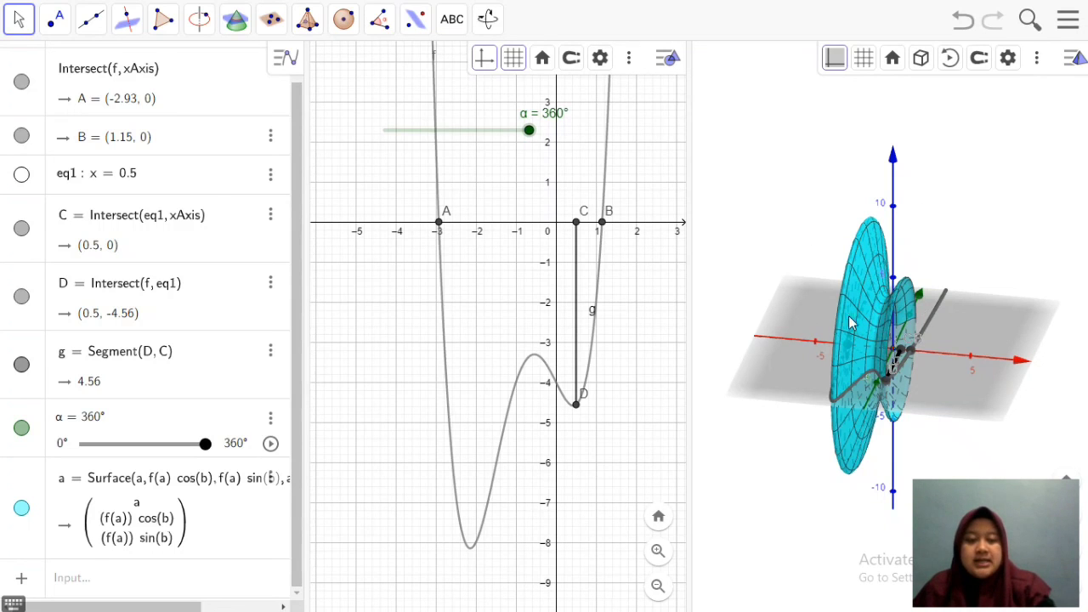
Examine the full surface of revolution from different sides with the Rotate 3D Graphics View tool.
{"action": "left_click", "coordinate": [489, 21]}
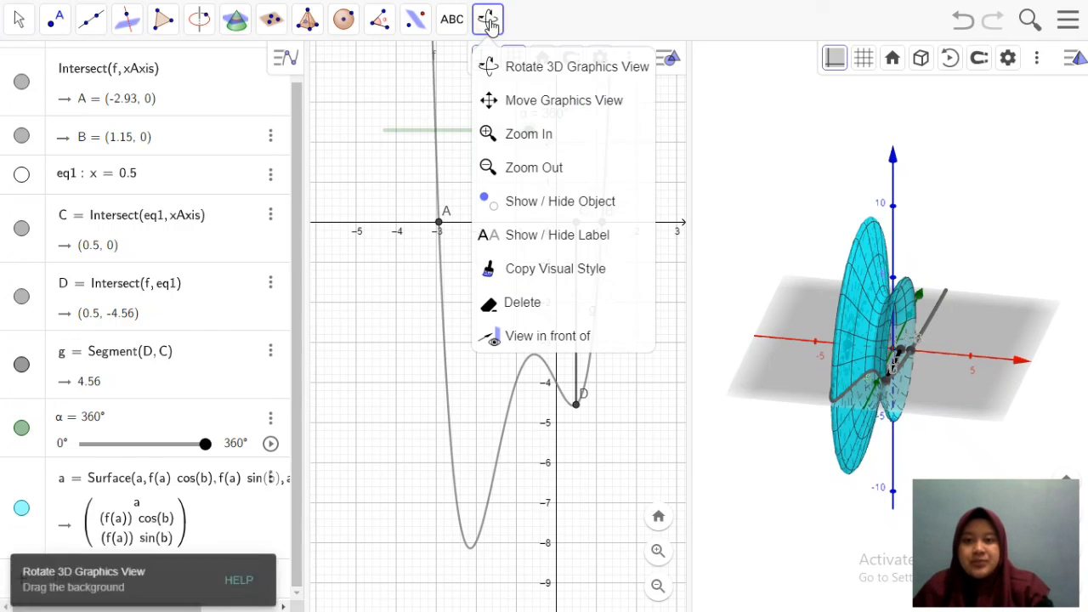
{"action": "left_click", "coordinate": [519, 81]}
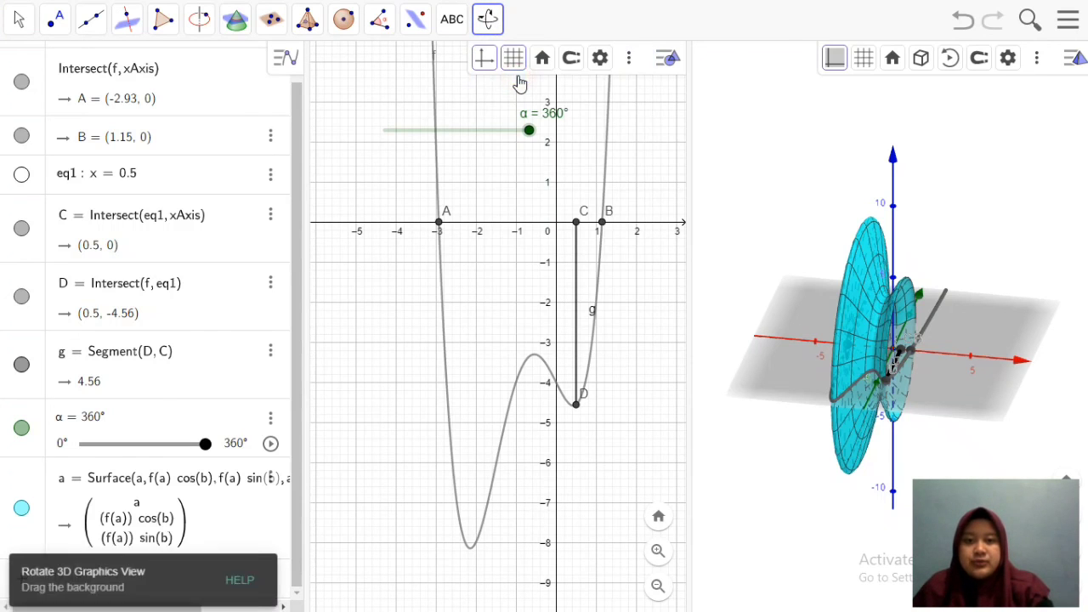
{"action": "left_click_drag", "start_coordinate": [928, 291], "coordinate": [858, 303]}
{"action": "left_click_drag", "start_coordinate": [950, 322], "coordinate": [908, 306]}
{"action": "left_click_drag", "start_coordinate": [1008, 324], "coordinate": [998, 371]}
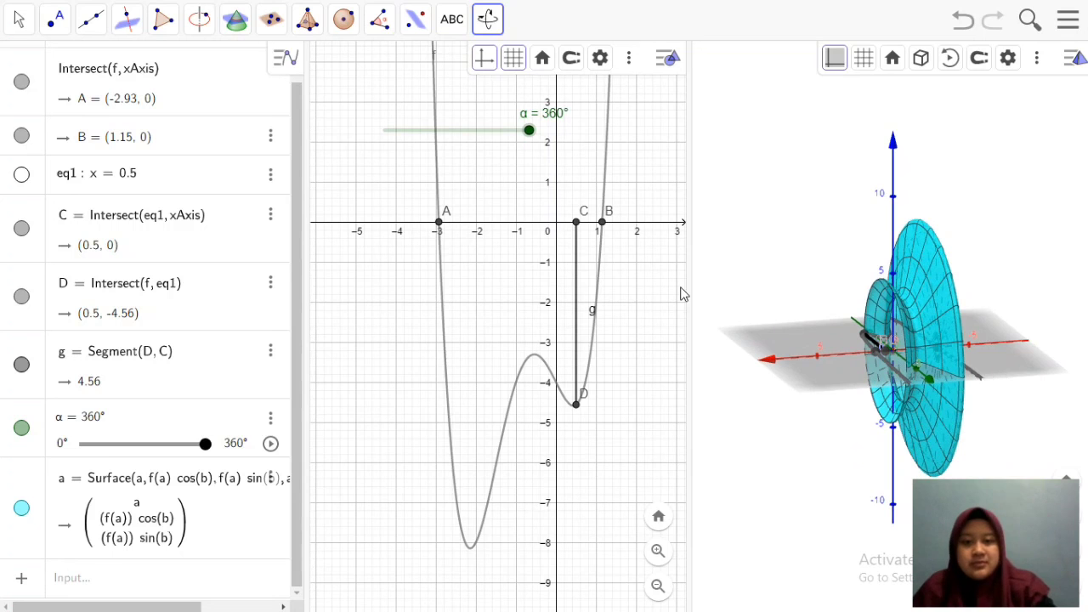
Widen the 3D view at the expense of the 2D view and shift the graph so points A to D fit.
{"action": "left_click_drag", "start_coordinate": [690, 291], "coordinate": [555, 330]}
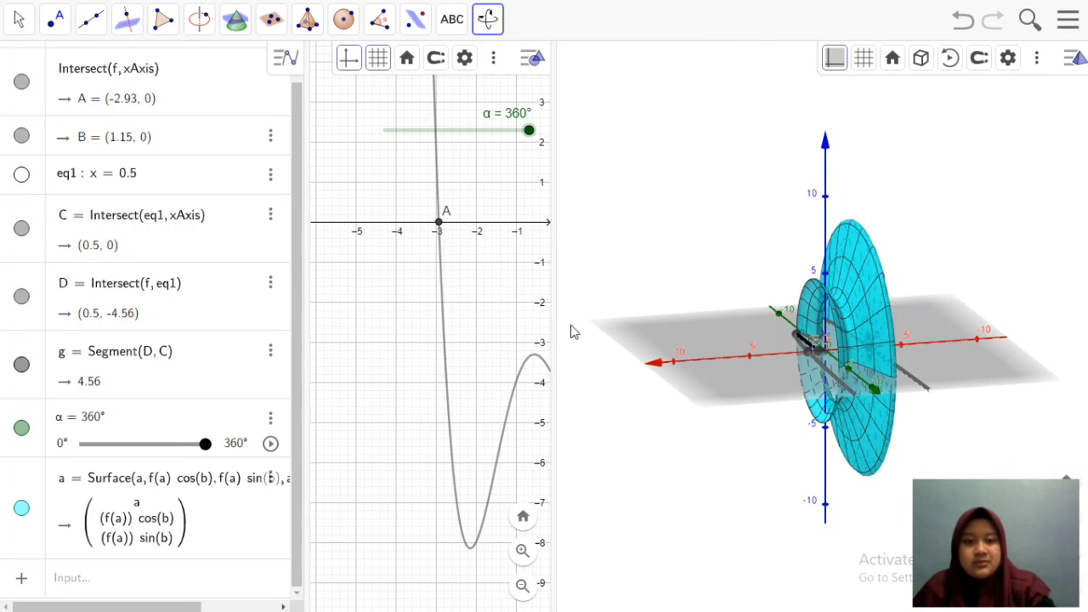
{"action": "left_click_drag", "start_coordinate": [825, 302], "coordinate": [772, 302]}
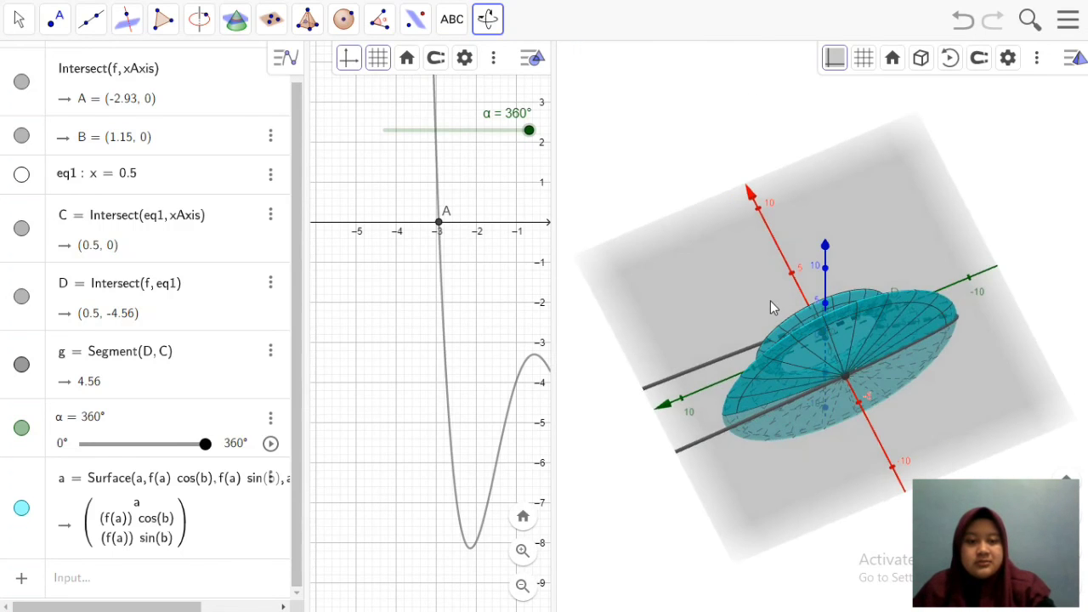
{"action": "left_click_drag", "start_coordinate": [487, 341], "coordinate": [393, 347]}
Inspect the cyan solid from above, below and the side, and review the object definitions from f(x) onward.
{"action": "left_click_drag", "start_coordinate": [805, 324], "coordinate": [877, 201]}
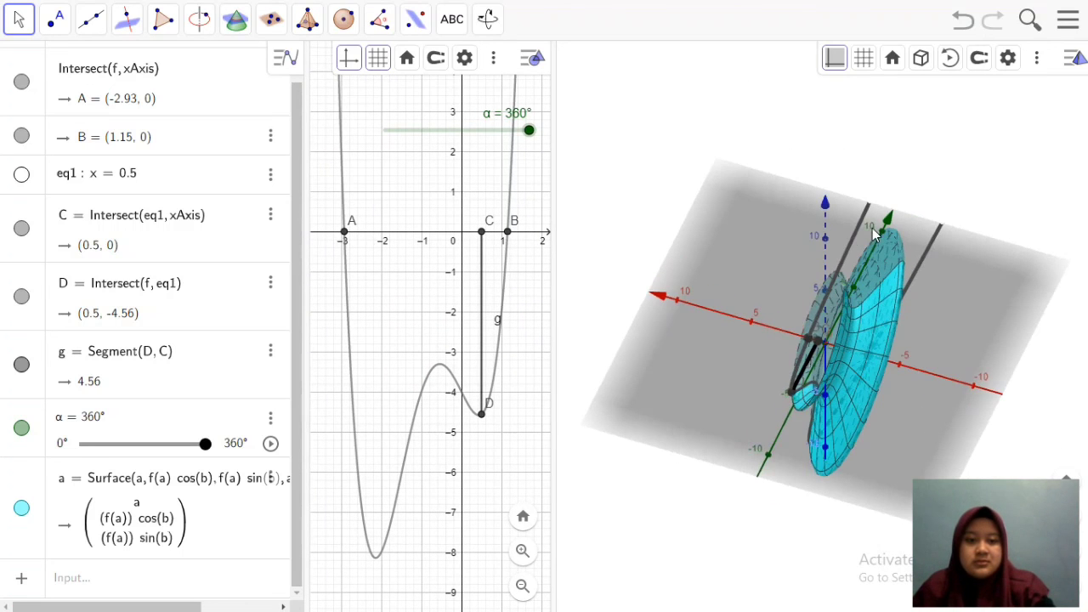
{"action": "left_click_drag", "start_coordinate": [829, 388], "coordinate": [820, 286]}
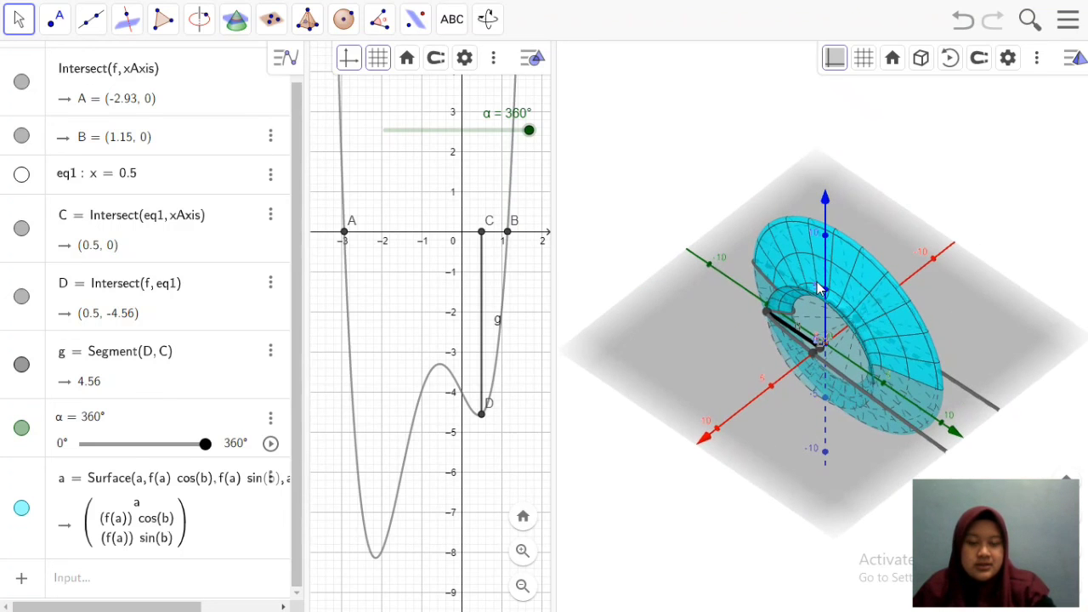
{"action": "left_click_drag", "start_coordinate": [293, 396], "coordinate": [292, 274]}
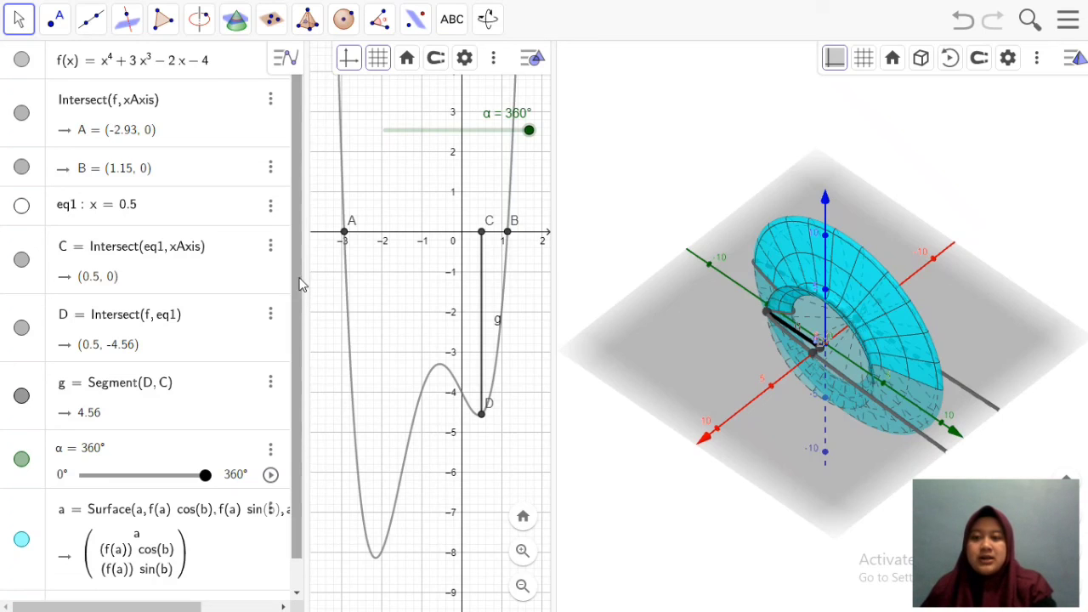
{"action": "left_click_drag", "start_coordinate": [711, 298], "coordinate": [689, 294]}
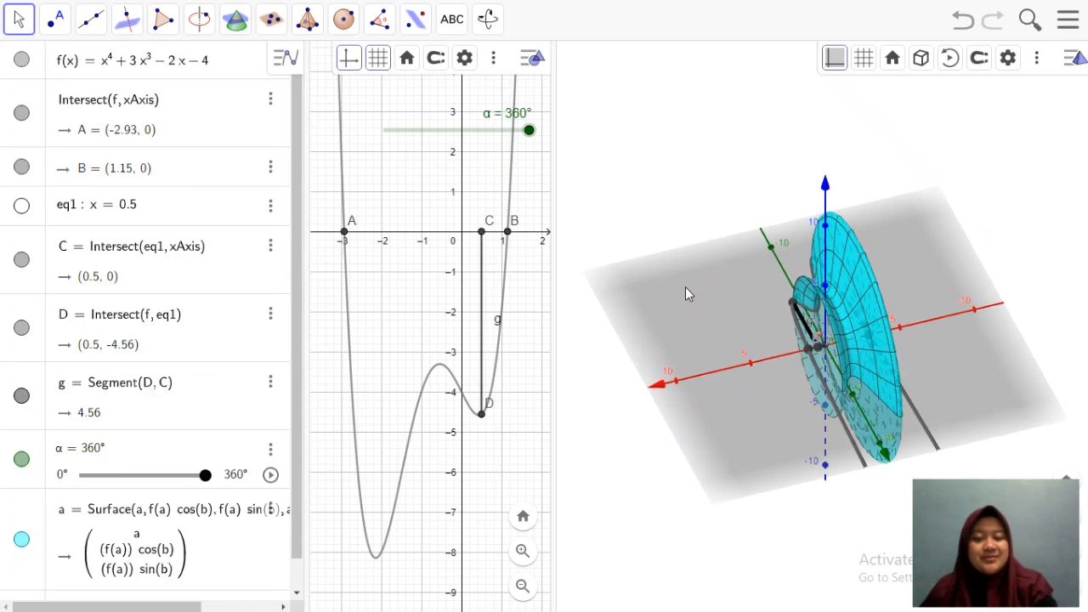